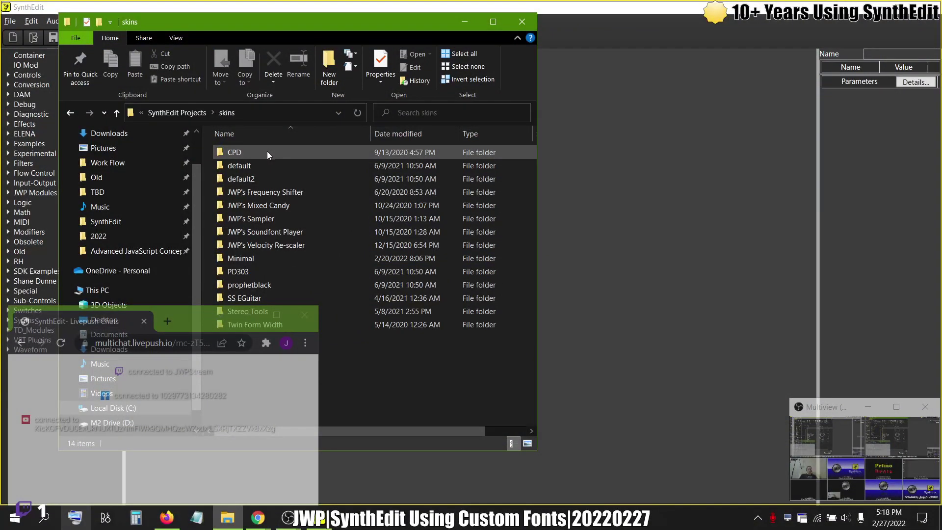
Show the full path of the SynthEdit skins folder, move the window clear of the chat overlay and open the Minimal skin folder.
{"action": "left_click", "coordinate": [257, 113]}
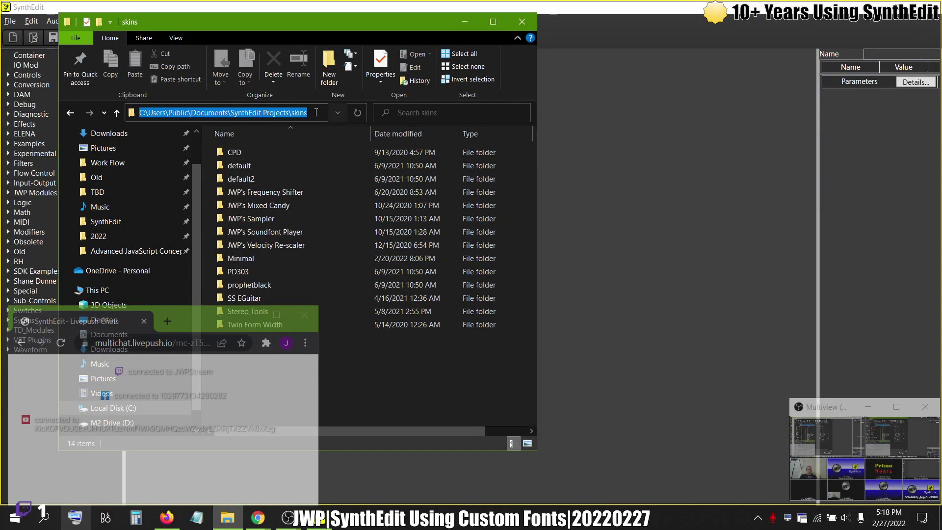
{"action": "left_click", "coordinate": [396, 399]}
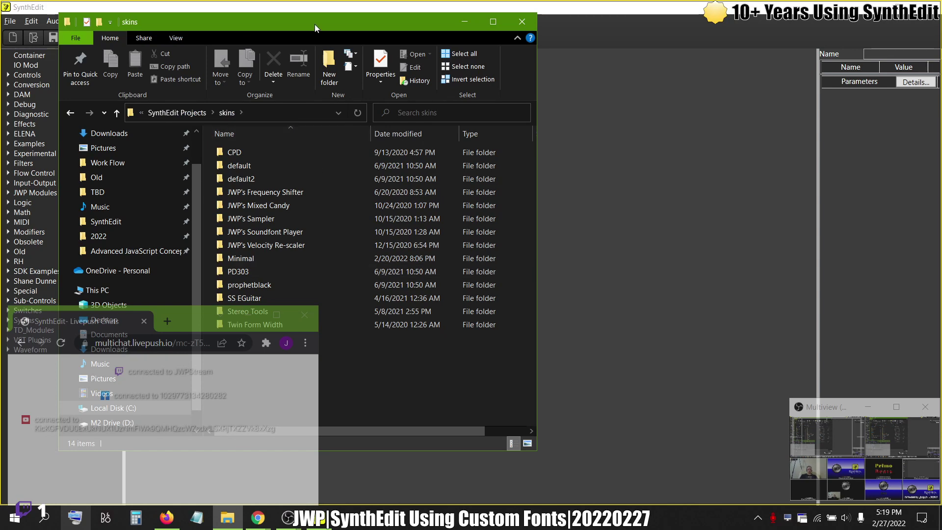
{"action": "left_click_drag", "start_coordinate": [313, 24], "coordinate": [463, 30]}
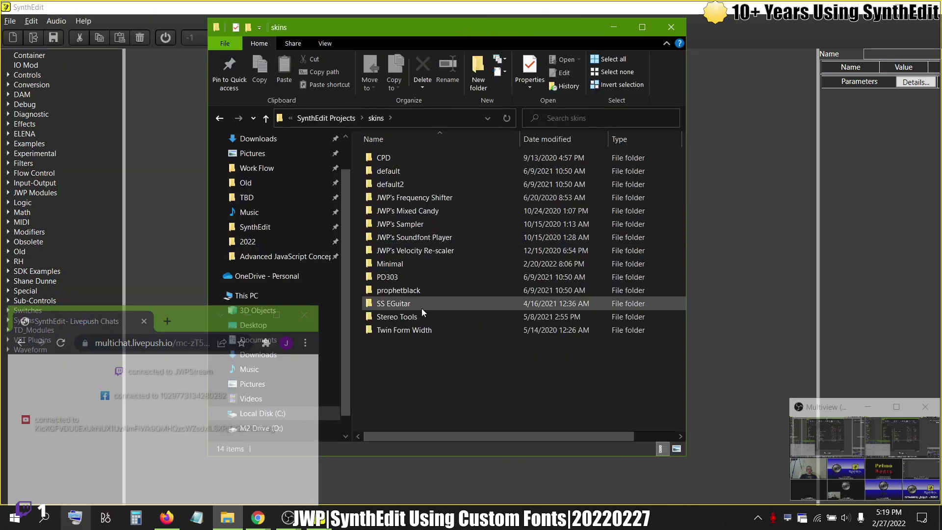
{"action": "double_click", "coordinate": [393, 267]}
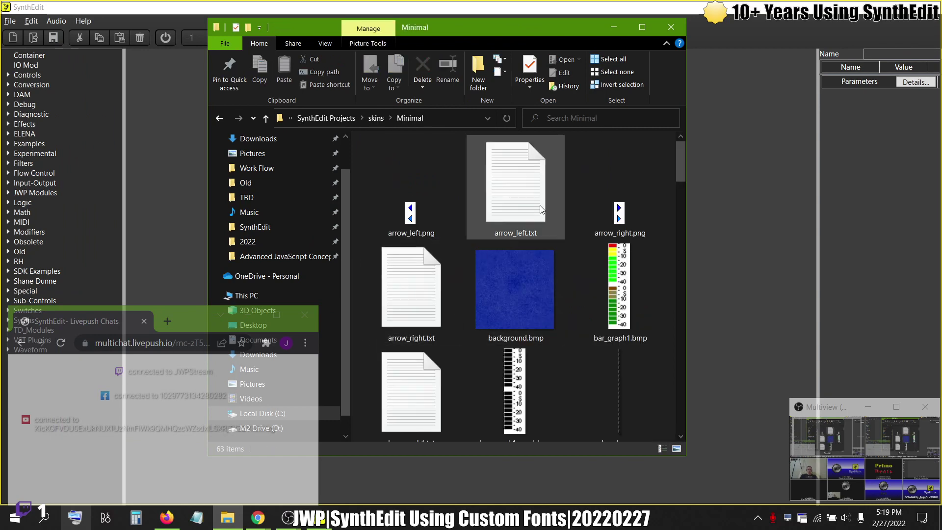
Maximize the folder window and display the Minimal skin's files in the List layout.
{"action": "left_click", "coordinate": [329, 44]}
{"action": "left_click", "coordinate": [385, 84]}
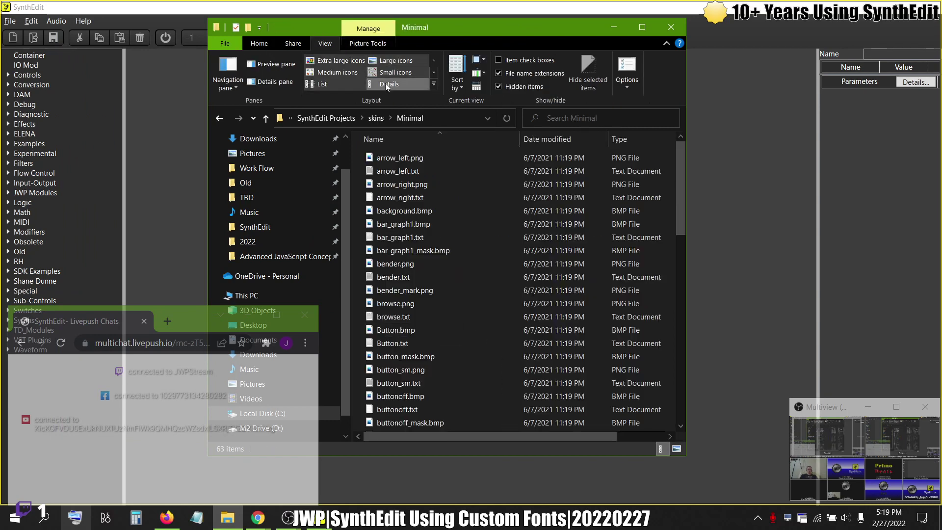
{"action": "left_click", "coordinate": [643, 27]}
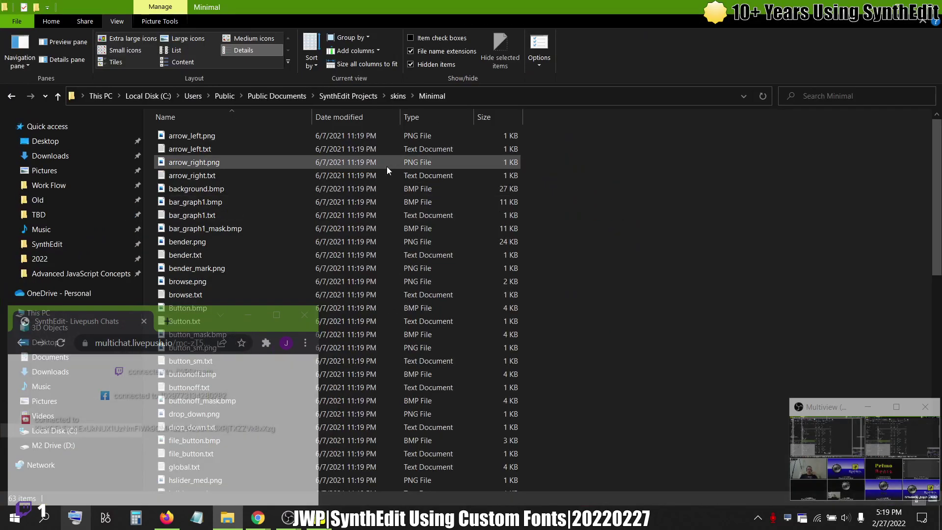
{"action": "left_click", "coordinate": [172, 51]}
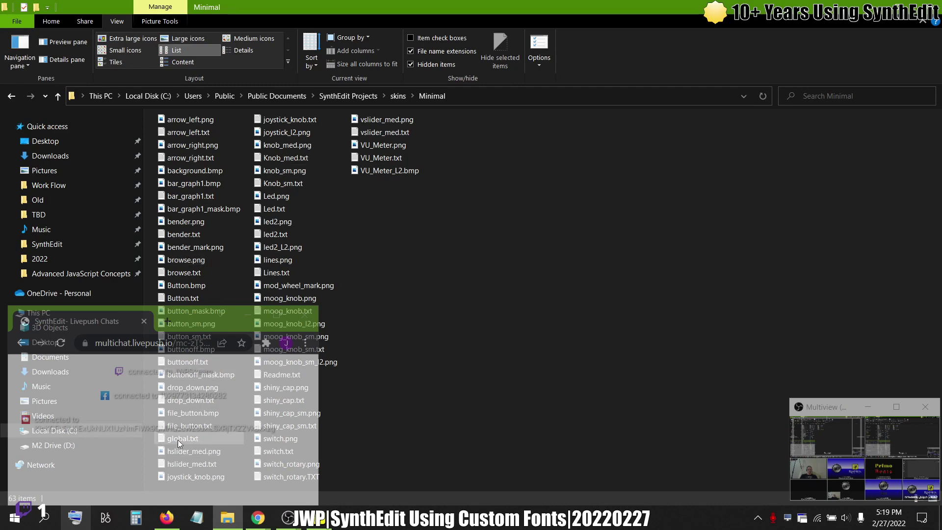
Open global.txt from the Minimal skin folder and skim through its font category definitions.
{"action": "double_click", "coordinate": [182, 438]}
{"action": "left_click_drag", "start_coordinate": [329, 122], "coordinate": [608, 115]}
{"action": "scroll", "coordinate": [617, 233], "scroll_direction": "down", "scroll_amount": 6}
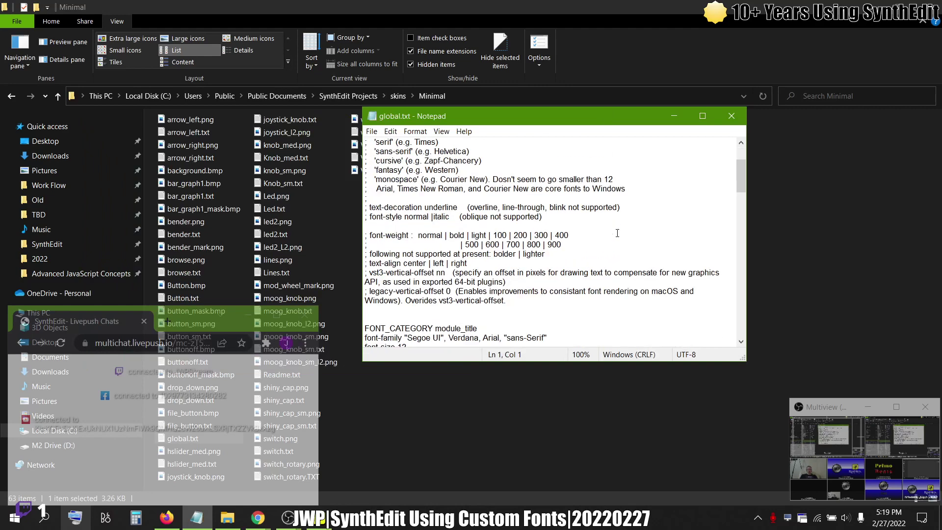
{"action": "scroll", "coordinate": [617, 233], "scroll_direction": "down", "scroll_amount": 9}
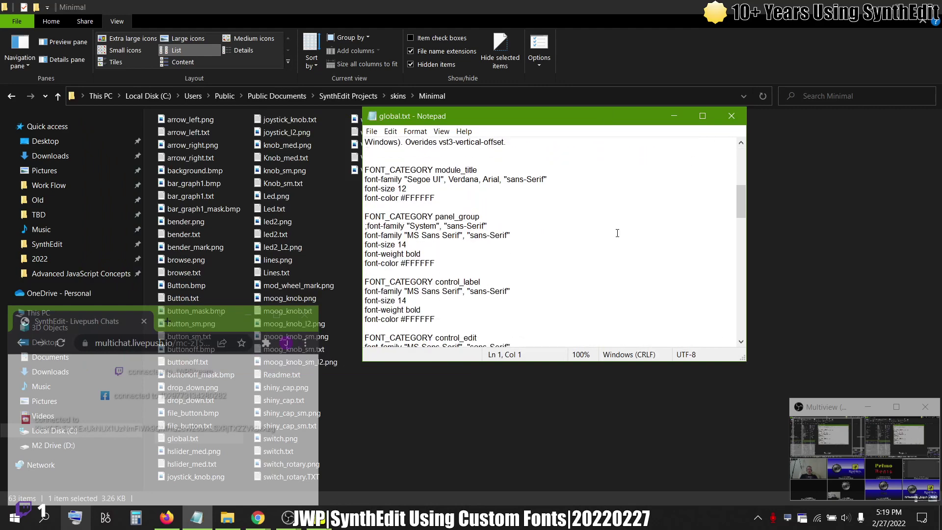
{"action": "scroll", "coordinate": [617, 233], "scroll_direction": "down", "scroll_amount": 12}
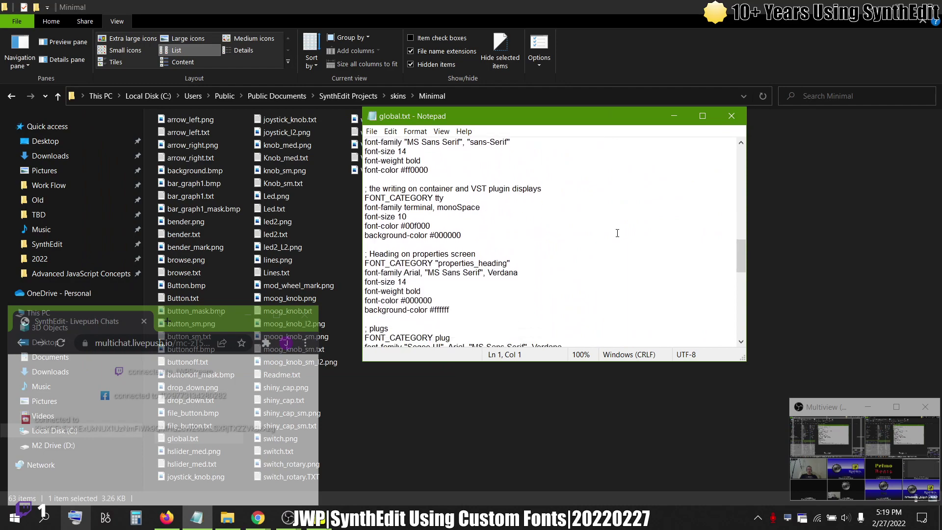
{"action": "scroll", "coordinate": [618, 233], "scroll_direction": "up", "scroll_amount": 20}
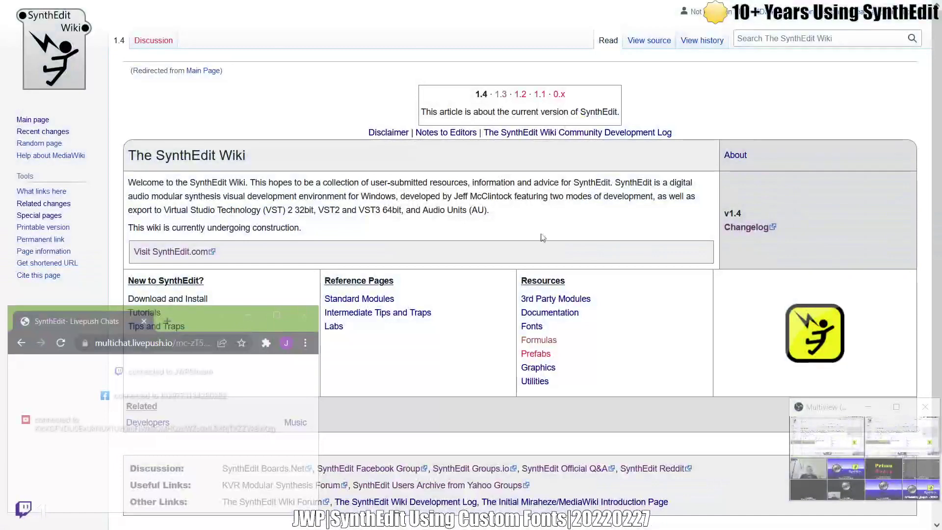
Open the SynthEdit Wiki's Documentation page and place the global.txt Notepad window beside the text defaults image.
{"action": "left_click", "coordinate": [549, 312]}
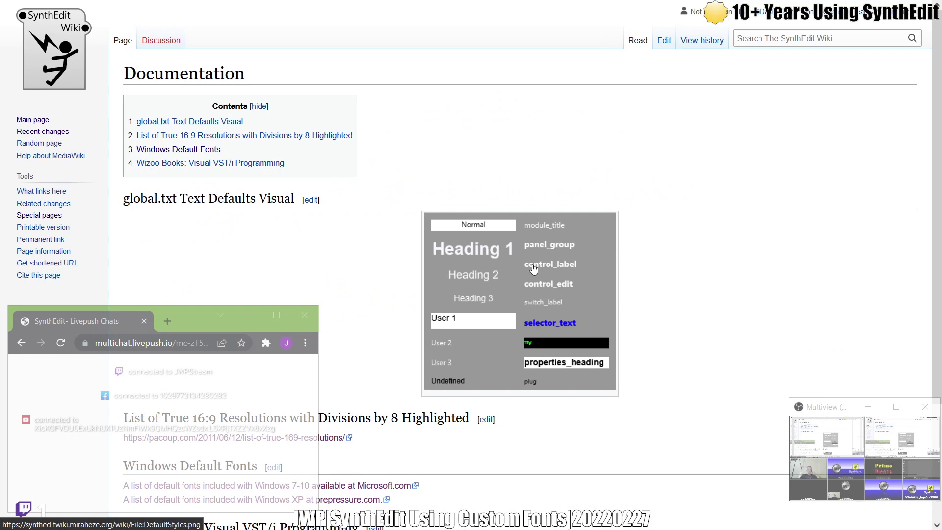
{"action": "key", "text": "alt+Tab"}
{"action": "key", "text": "Tab"}
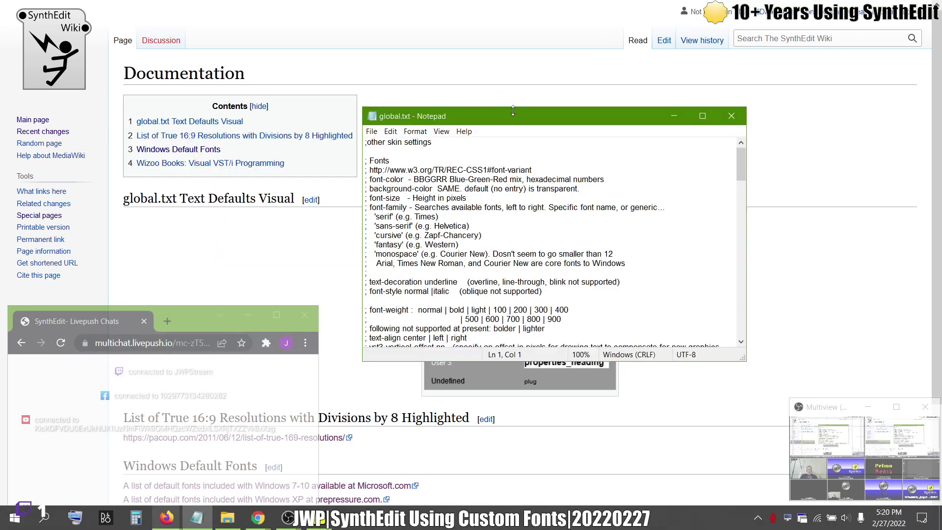
{"action": "left_click_drag", "start_coordinate": [514, 116], "coordinate": [165, 93]}
{"action": "left_click_drag", "start_coordinate": [289, 98], "coordinate": [301, 48]}
Compare the FONT_CATEGORY entries in global.txt, from module_title to the heading and user styles, with the wiki's text defaults image.
{"action": "scroll", "coordinate": [212, 211], "scroll_direction": "down", "scroll_amount": 7}
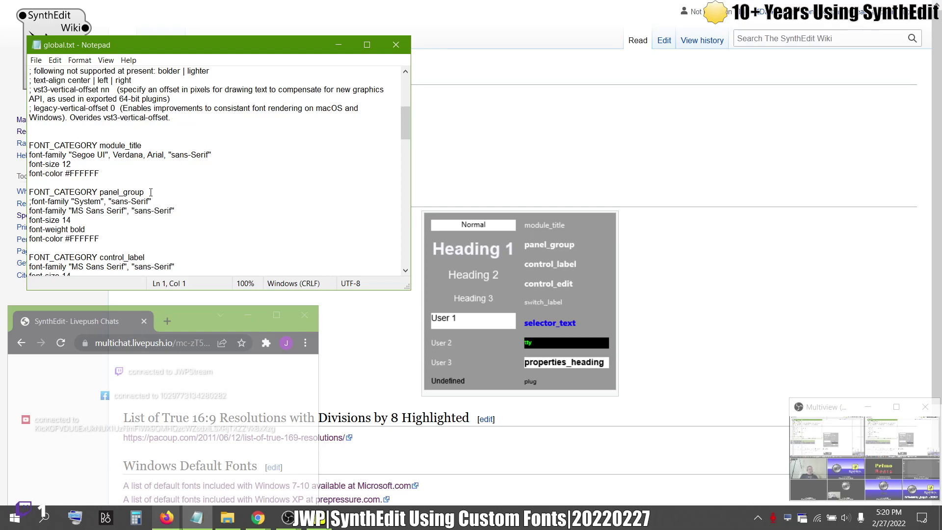
{"action": "scroll", "coordinate": [111, 189], "scroll_direction": "down", "scroll_amount": 1}
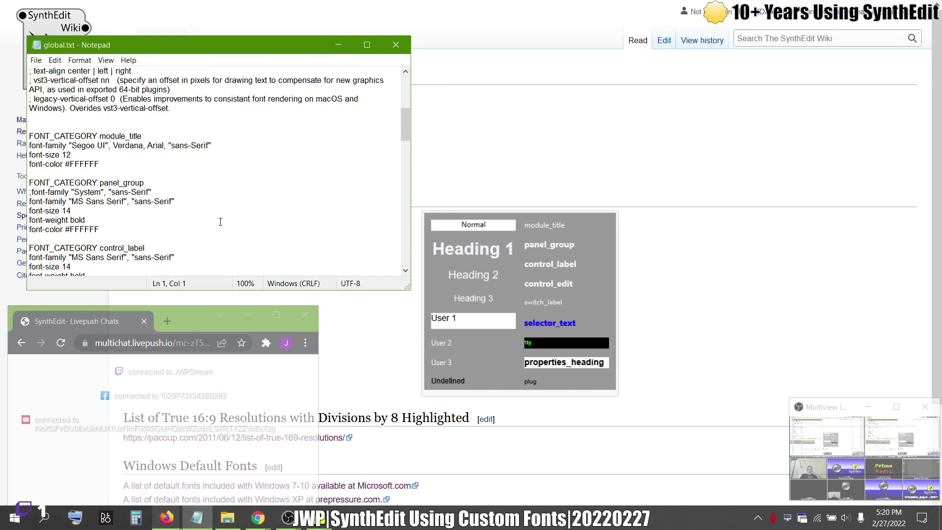
{"action": "scroll", "coordinate": [162, 187], "scroll_direction": "down", "scroll_amount": 4}
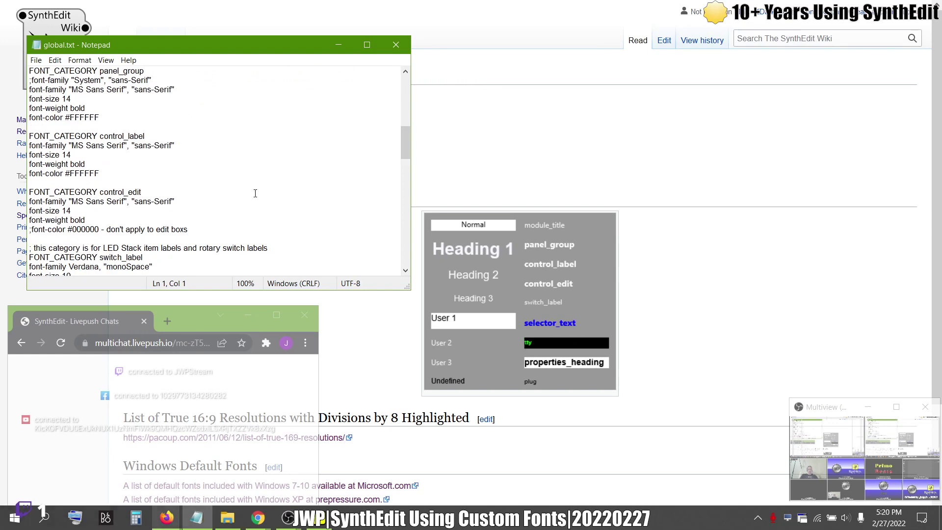
{"action": "scroll", "coordinate": [255, 192], "scroll_direction": "down", "scroll_amount": 12}
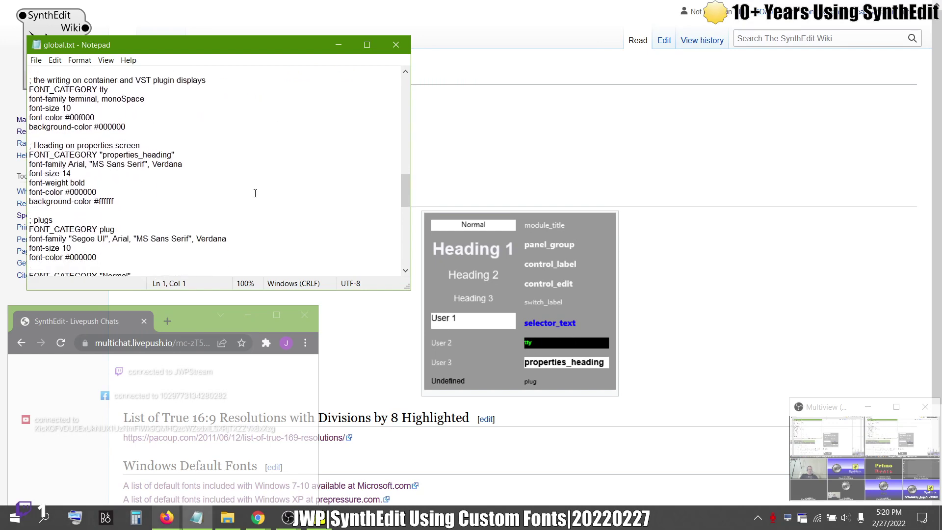
{"action": "scroll", "coordinate": [255, 193], "scroll_direction": "down", "scroll_amount": 9}
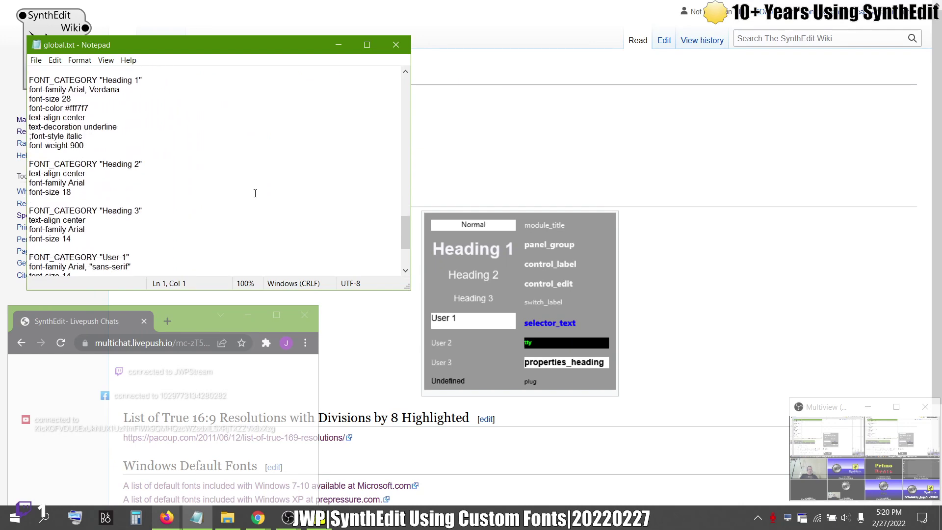
{"action": "scroll", "coordinate": [255, 192], "scroll_direction": "down", "scroll_amount": 4}
{"action": "scroll", "coordinate": [255, 192], "scroll_direction": "up", "scroll_amount": 15}
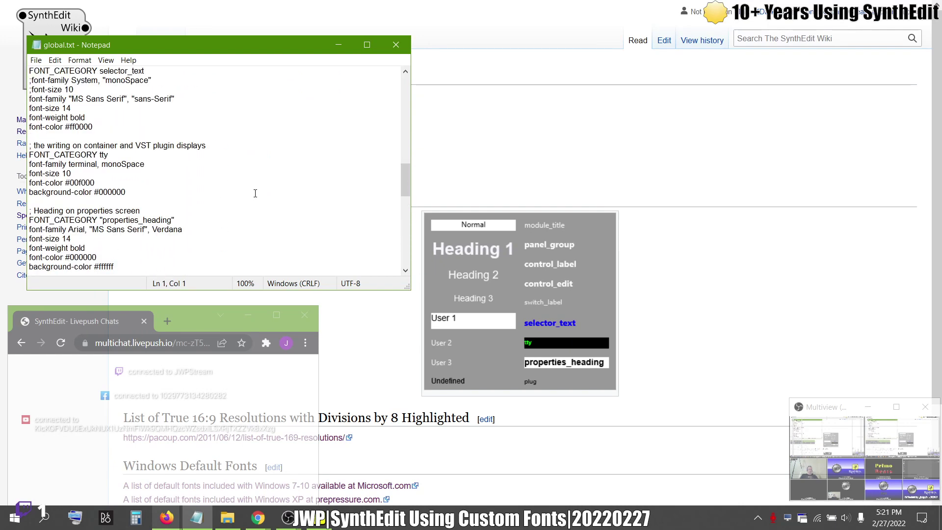
{"action": "scroll", "coordinate": [255, 193], "scroll_direction": "down", "scroll_amount": 3}
{"action": "scroll", "coordinate": [256, 193], "scroll_direction": "up", "scroll_amount": 5}
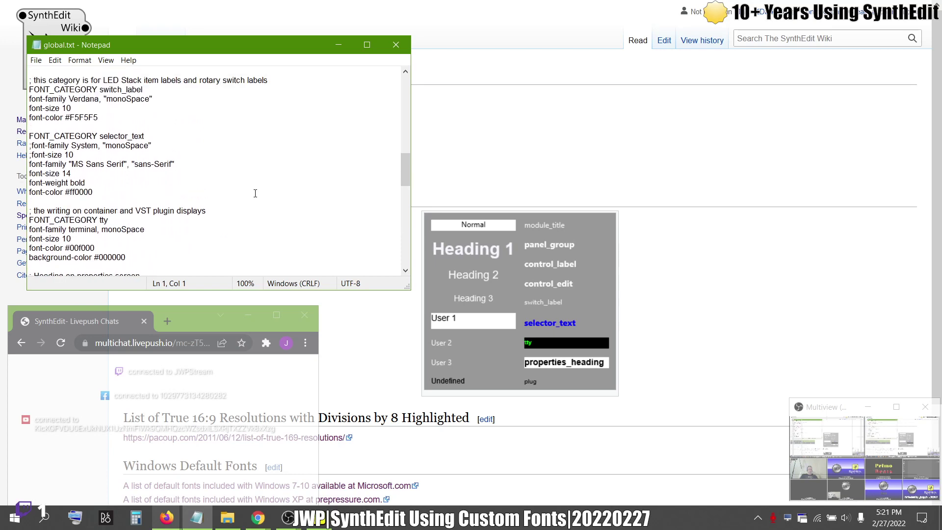
{"action": "scroll", "coordinate": [255, 193], "scroll_direction": "up", "scroll_amount": 1}
{"action": "scroll", "coordinate": [181, 222], "scroll_direction": "down", "scroll_amount": 2}
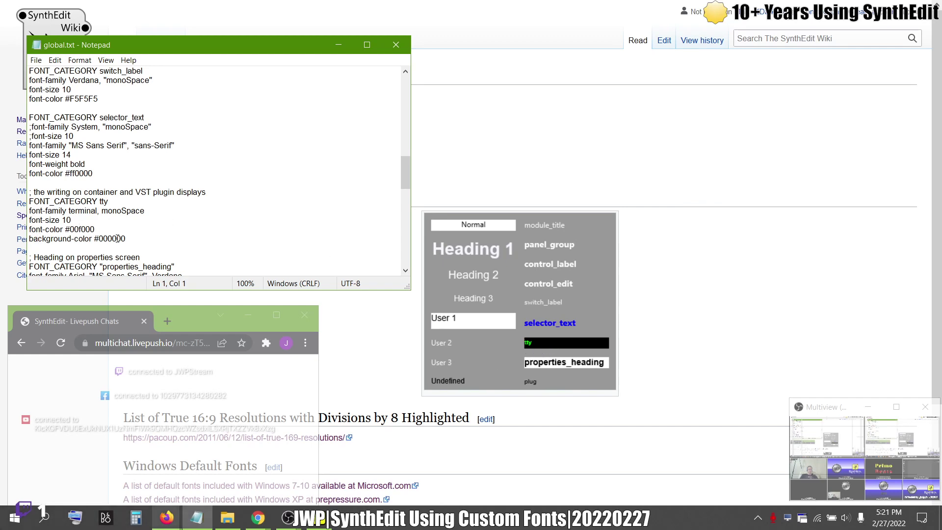
Examine the opening comments of global.txt that explain the supported font properties, including color, size, family, weight and vertical offset.
{"action": "scroll", "coordinate": [126, 215], "scroll_direction": "up", "scroll_amount": 15}
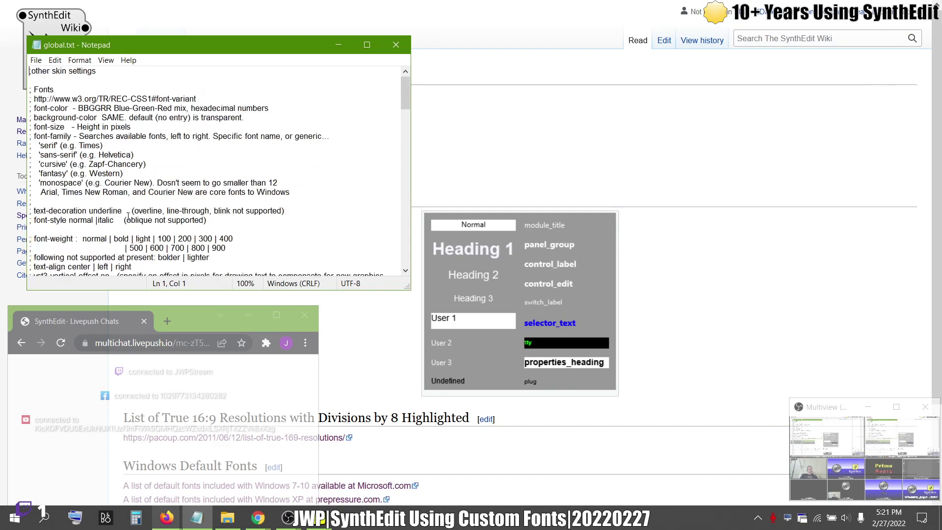
{"action": "scroll", "coordinate": [120, 216], "scroll_direction": "down", "scroll_amount": 3}
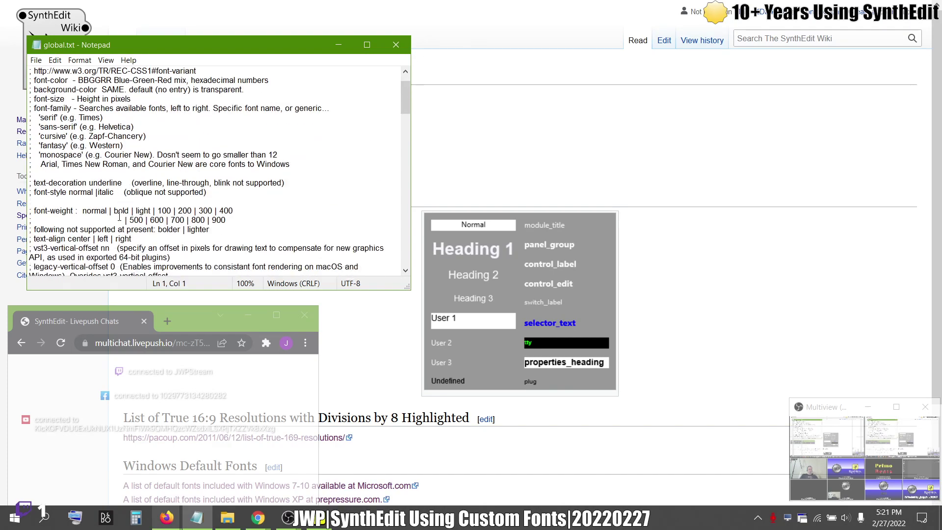
{"action": "scroll", "coordinate": [120, 217], "scroll_direction": "up", "scroll_amount": 1}
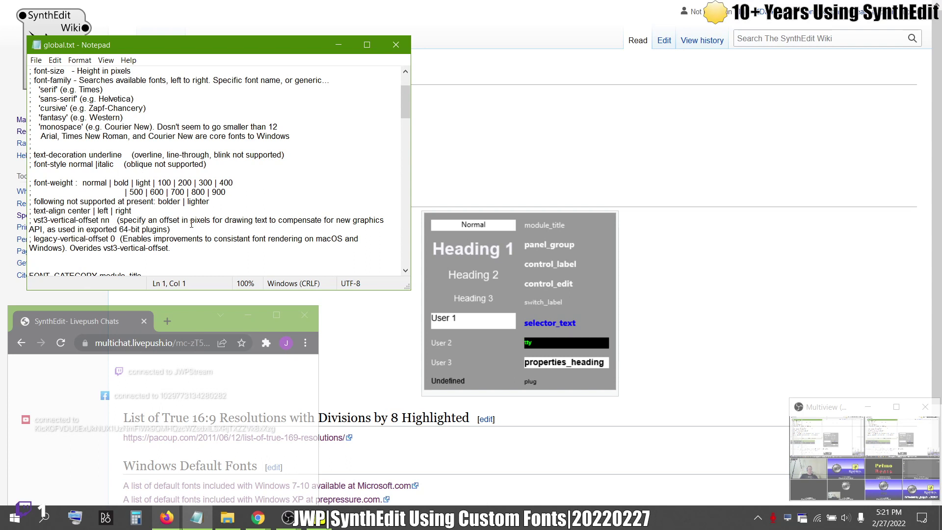
{"action": "scroll", "coordinate": [147, 173], "scroll_direction": "up", "scroll_amount": 2}
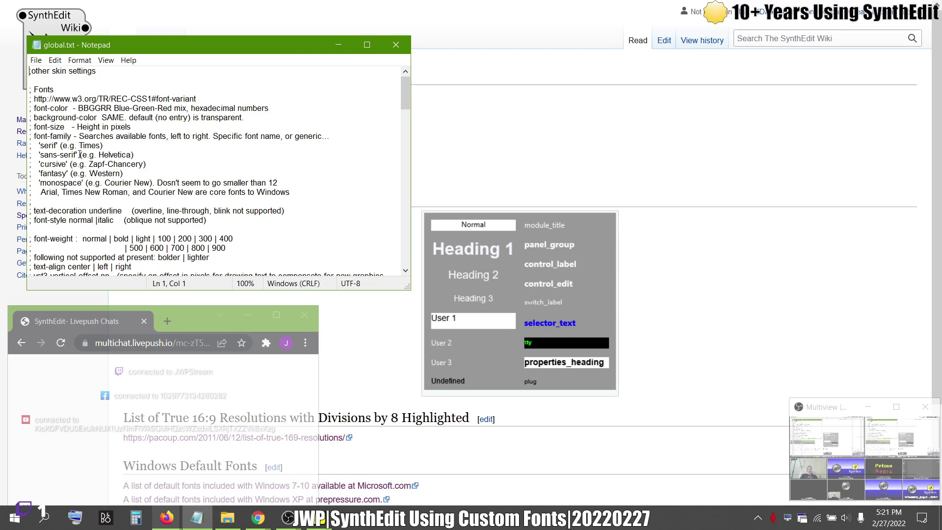
Examine the font color and background color settings of the tty category in global.txt.
{"action": "scroll", "coordinate": [80, 155], "scroll_direction": "down", "scroll_amount": 20}
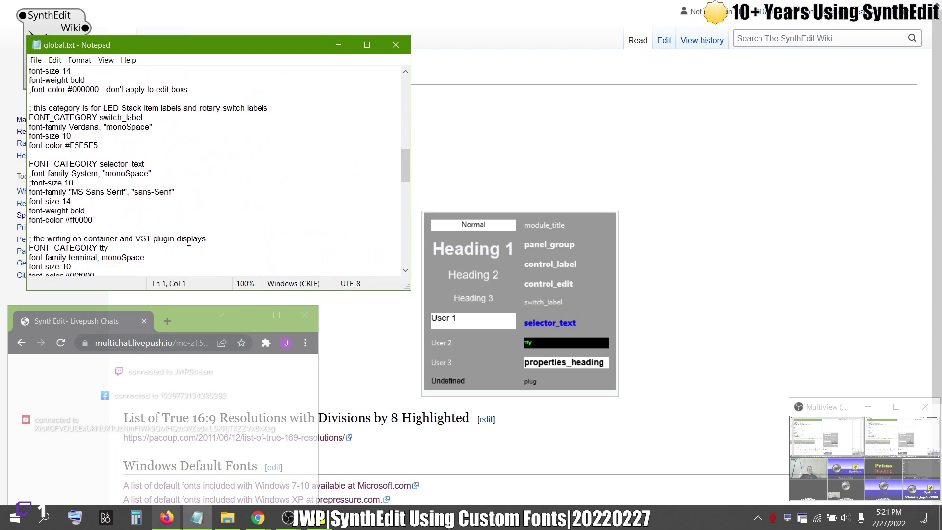
{"action": "scroll", "coordinate": [248, 251], "scroll_direction": "down", "scroll_amount": 1}
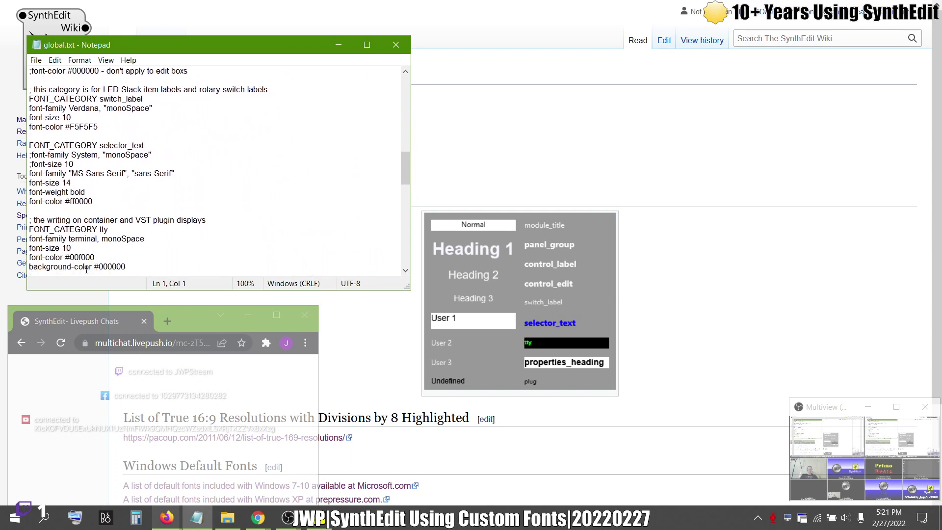
{"action": "left_click", "coordinate": [82, 257]}
{"action": "scroll", "coordinate": [129, 257], "scroll_direction": "down", "scroll_amount": 1}
{"action": "scroll", "coordinate": [129, 257], "scroll_direction": "down", "scroll_amount": 2}
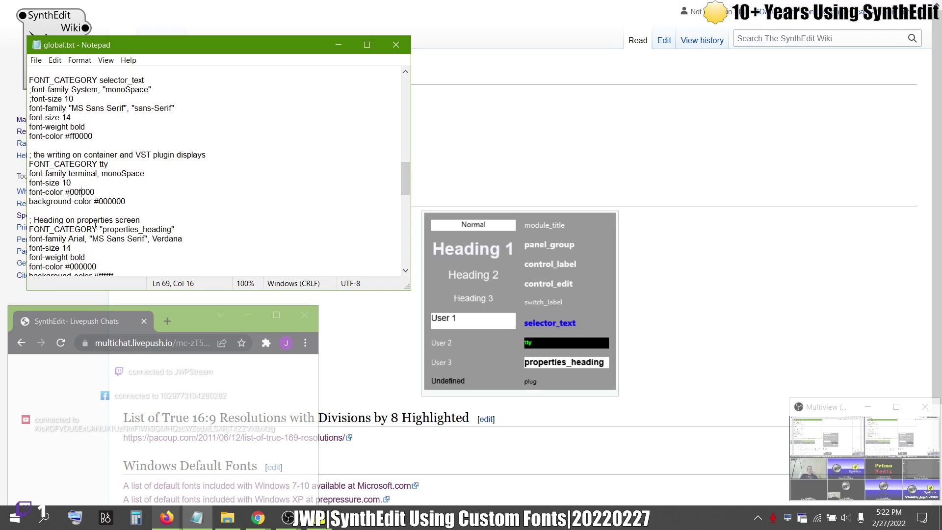
Review the font-family notes in global.txt and the fonts listed for the properties_heading, plug and Normal categories.
{"action": "scroll", "coordinate": [95, 225], "scroll_direction": "up", "scroll_amount": 15}
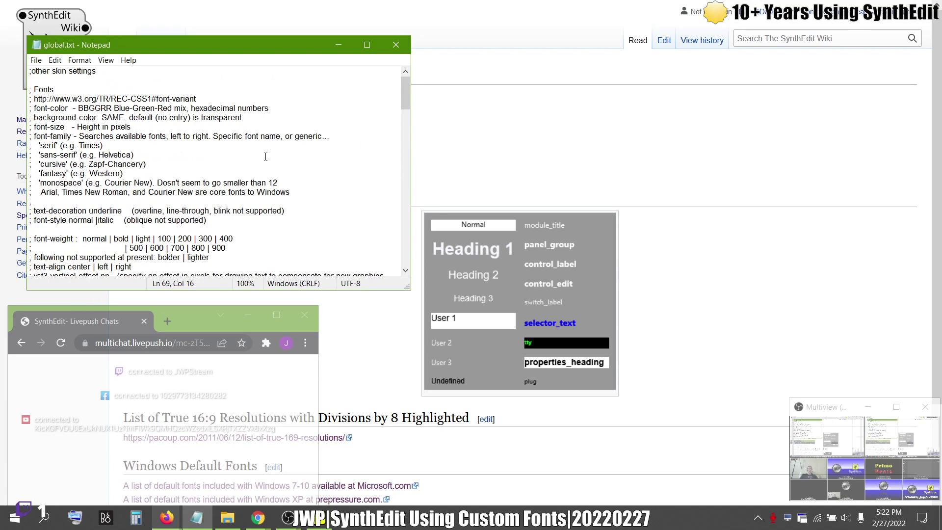
{"action": "scroll", "coordinate": [106, 197], "scroll_direction": "down", "scroll_amount": 15}
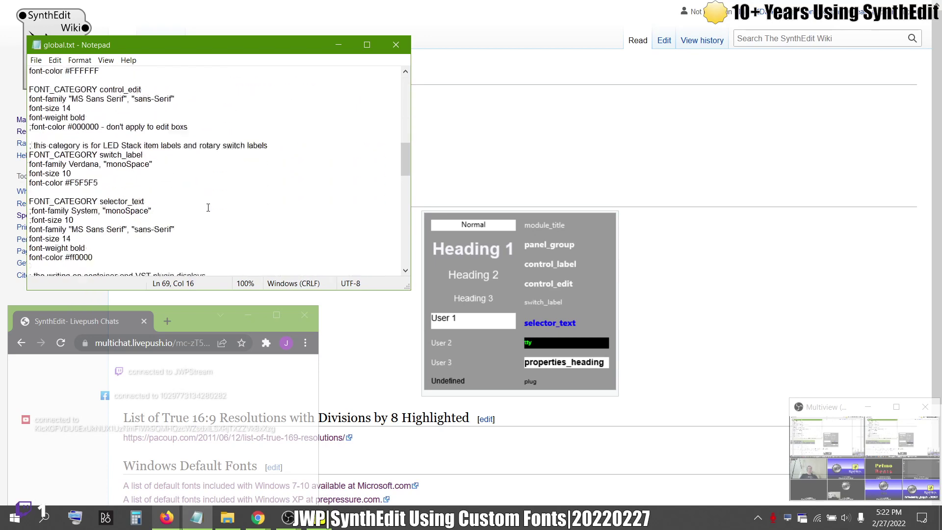
{"action": "scroll", "coordinate": [182, 204], "scroll_direction": "down", "scroll_amount": 3}
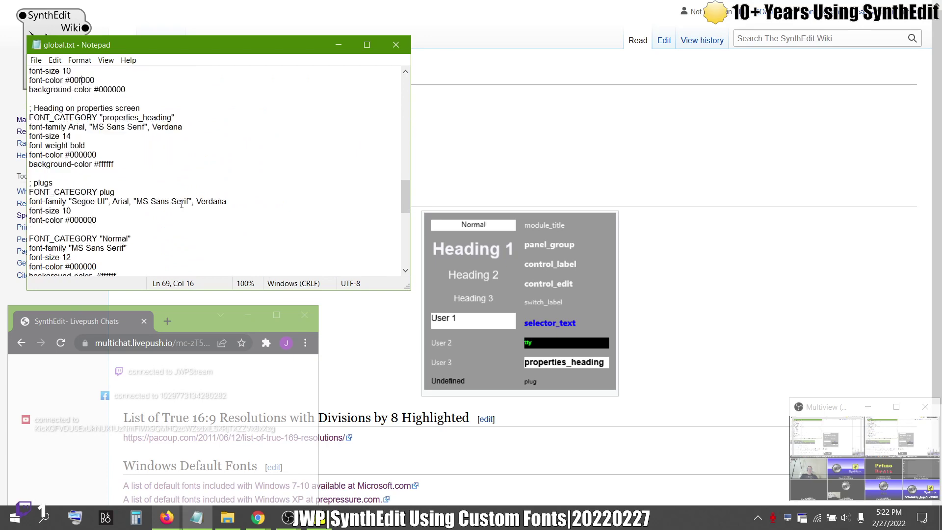
{"action": "scroll", "coordinate": [181, 204], "scroll_direction": "up", "scroll_amount": 1}
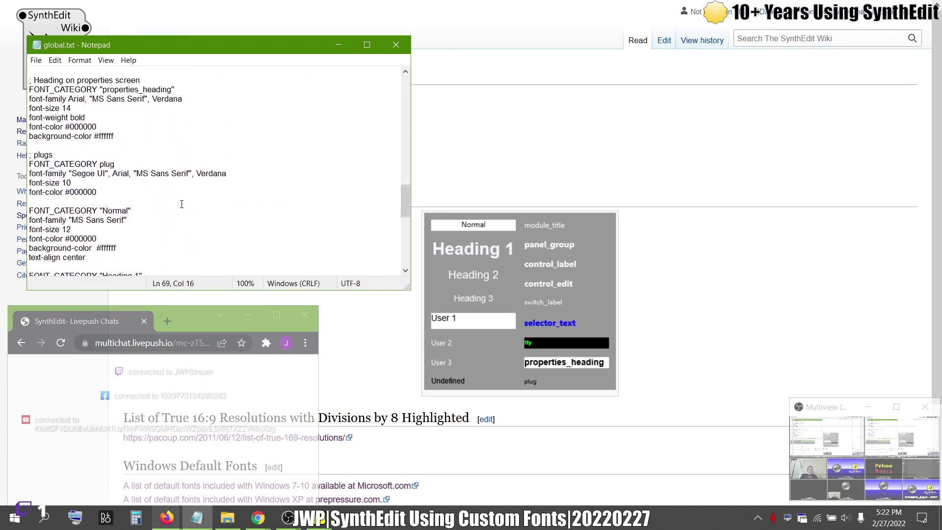
{"action": "scroll", "coordinate": [181, 204], "scroll_direction": "up", "scroll_amount": 8}
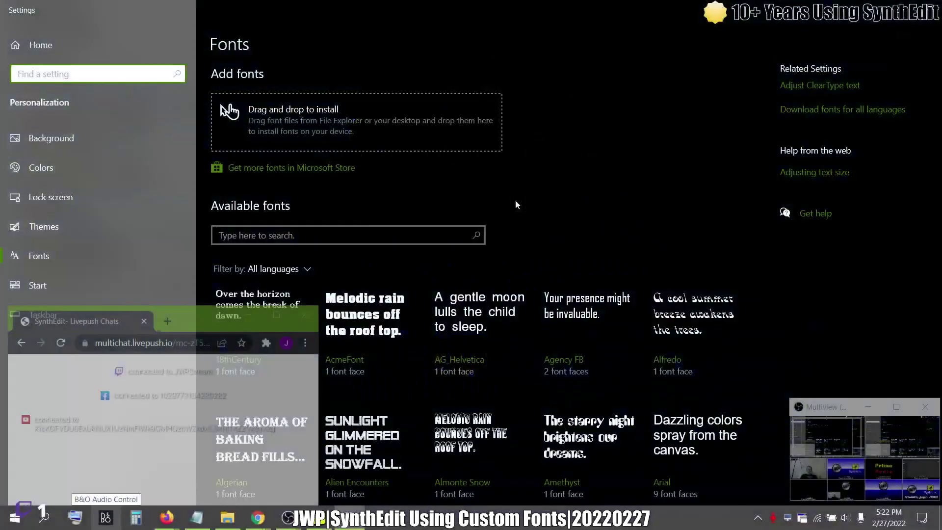
Browse the installed fonts in Windows Settings and view the details of the Alien Encounters font.
{"action": "scroll", "coordinate": [576, 162], "scroll_direction": "down", "scroll_amount": 3}
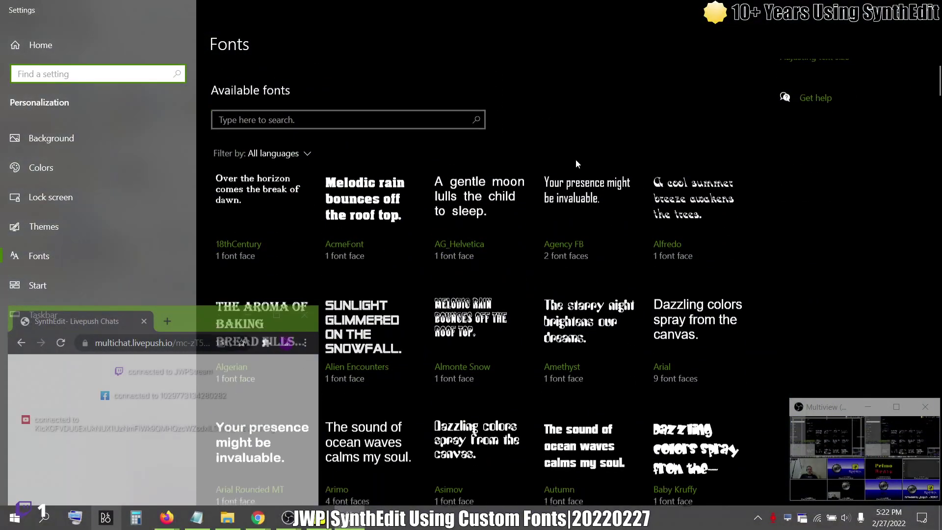
{"action": "scroll", "coordinate": [576, 164], "scroll_direction": "down", "scroll_amount": 4}
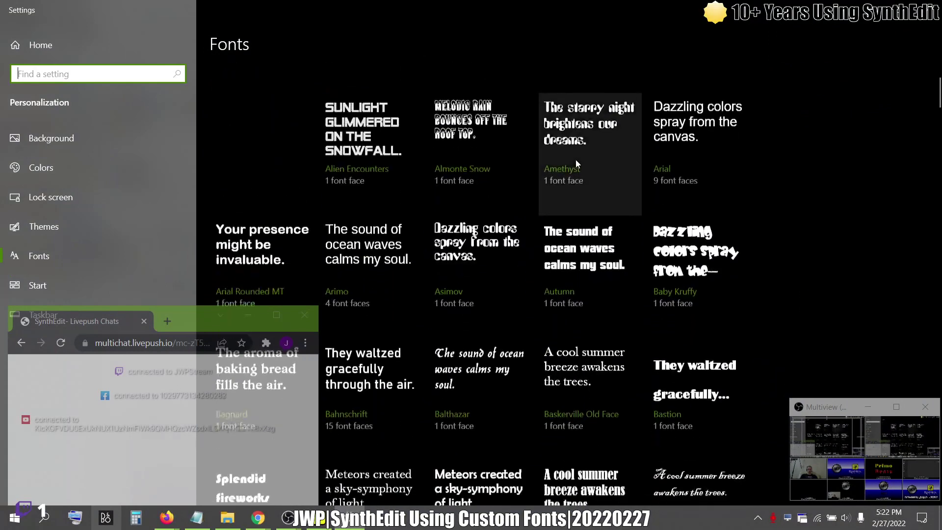
{"action": "left_click", "coordinate": [366, 185]}
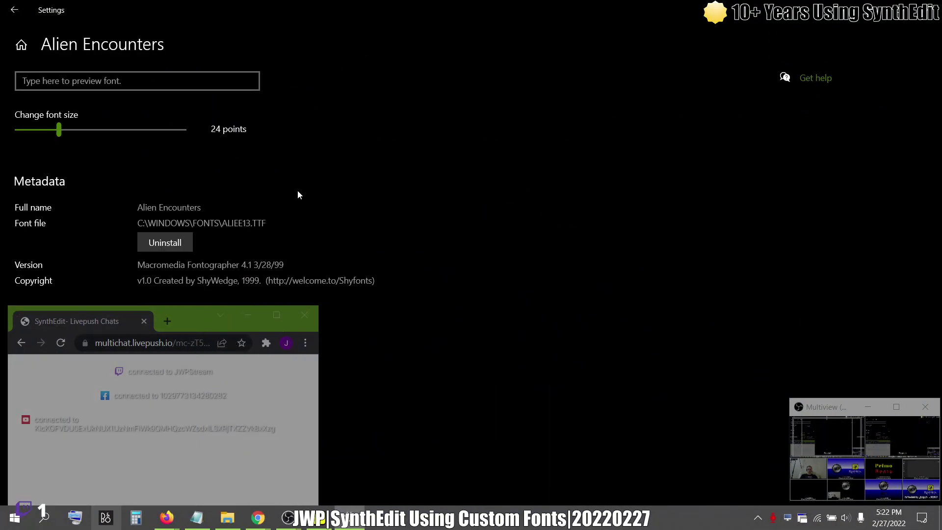
{"action": "left_click", "coordinate": [14, 10]}
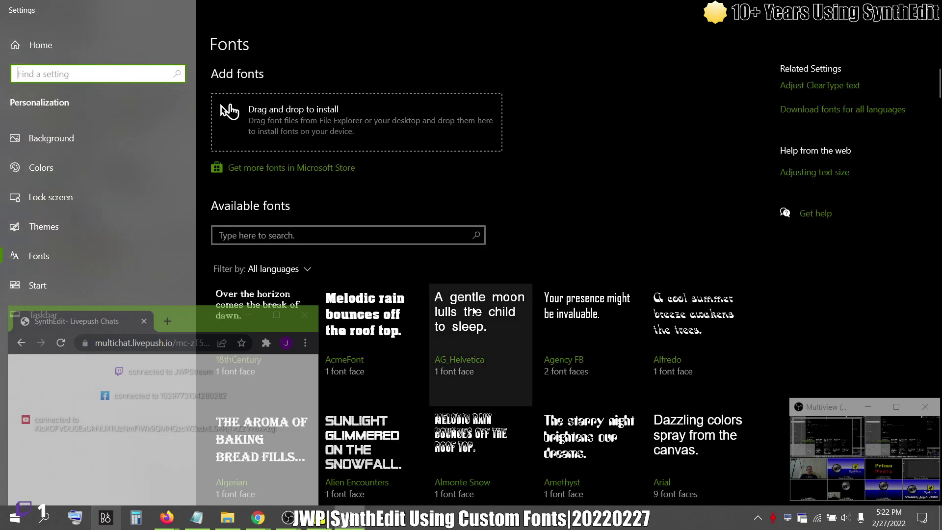
Switch to the Firefox window with the SynthEdit wiki and open fonts.google.com in a new tab.
{"action": "left_click", "coordinate": [201, 519]}
{"action": "left_click", "coordinate": [250, 446]}
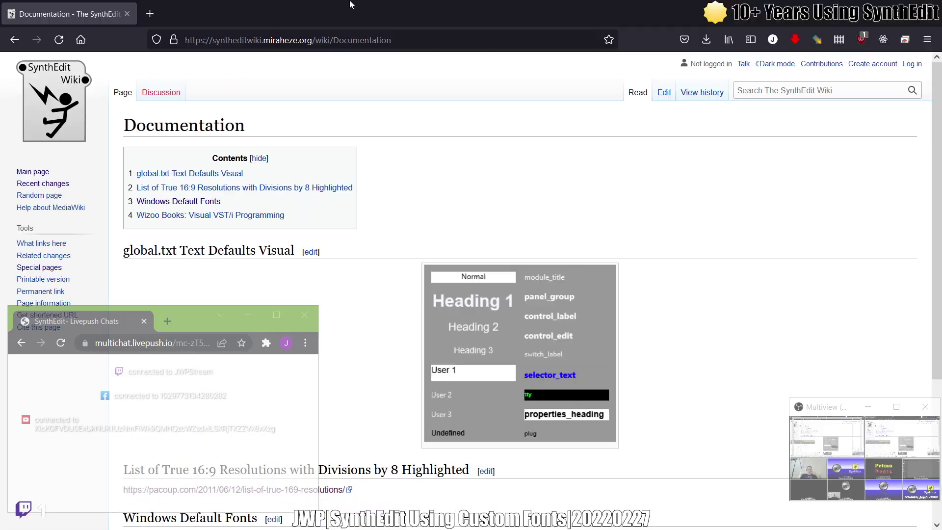
{"action": "left_click", "coordinate": [150, 14]}
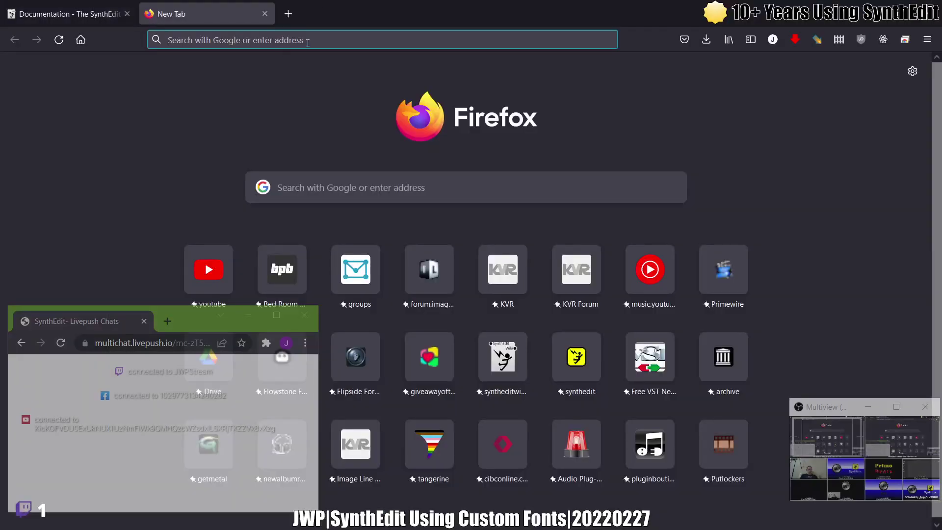
{"action": "type", "text": "fonts.google.com"}
{"action": "key", "text": "Return"}
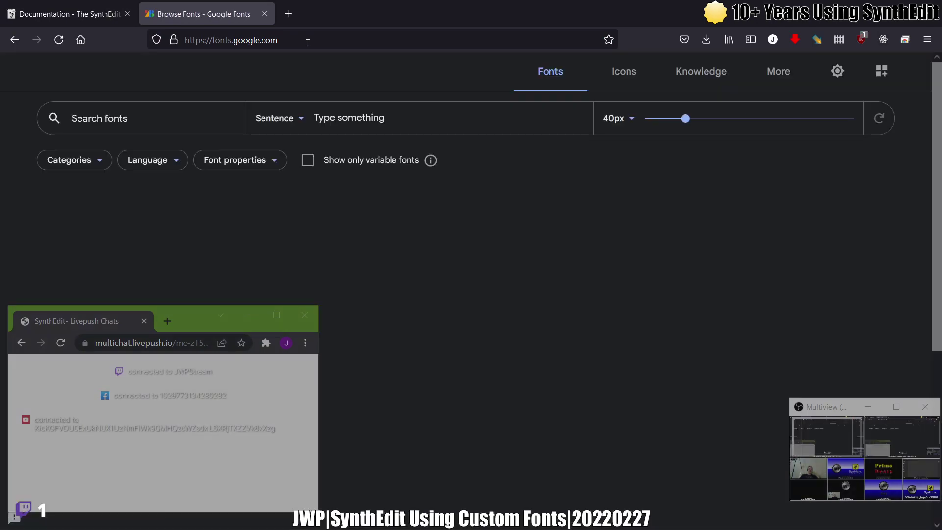
{"action": "key", "text": "F11"}
{"action": "key", "text": "F11"}
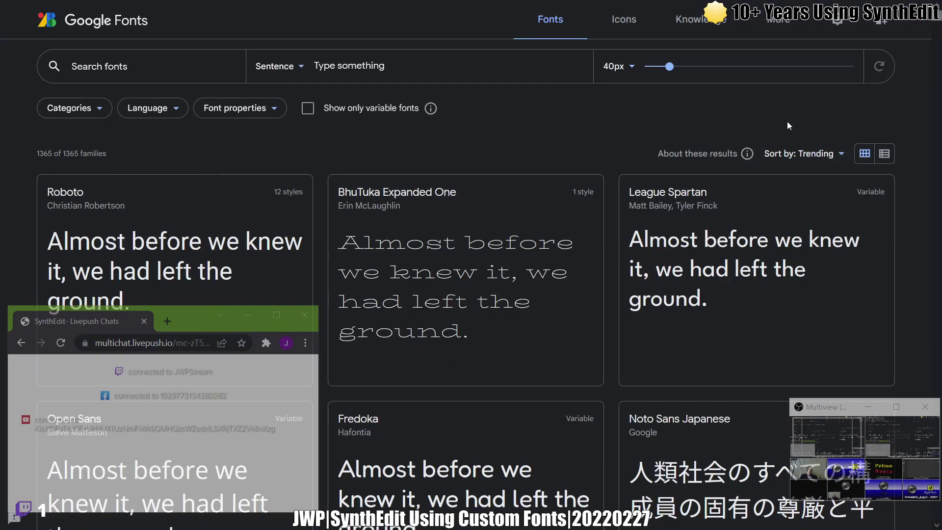
{"action": "key", "text": "F11"}
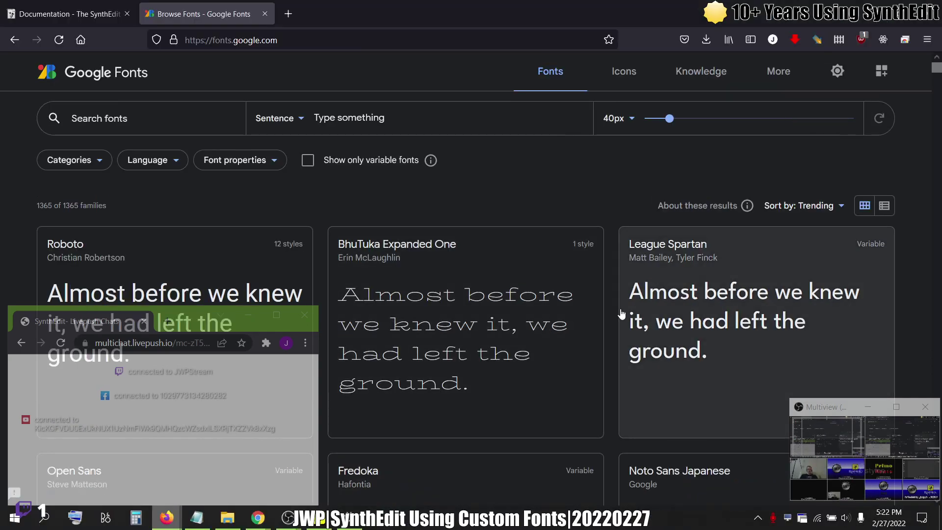
Browse the trending font families in the Google Fonts catalogue and return to the start of the list.
{"action": "scroll", "coordinate": [417, 265], "scroll_direction": "down", "scroll_amount": 8}
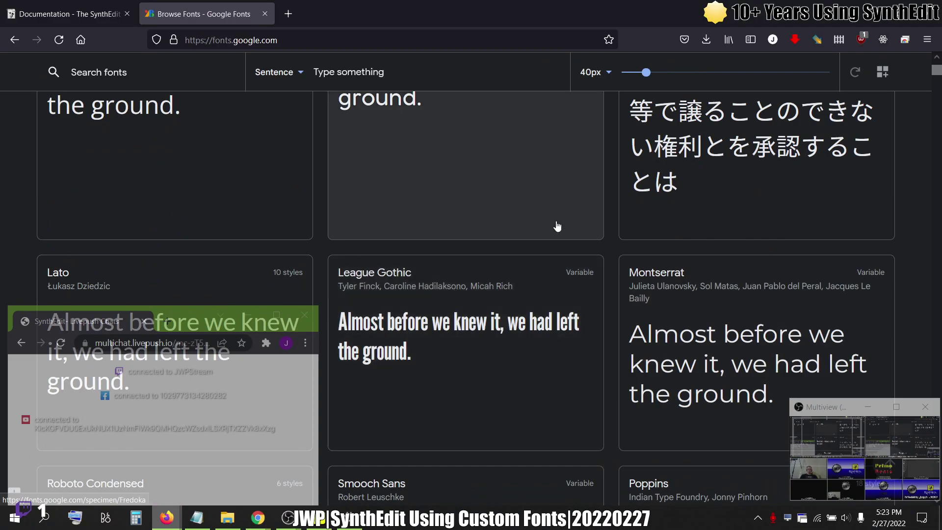
{"action": "scroll", "coordinate": [526, 248], "scroll_direction": "down", "scroll_amount": 8}
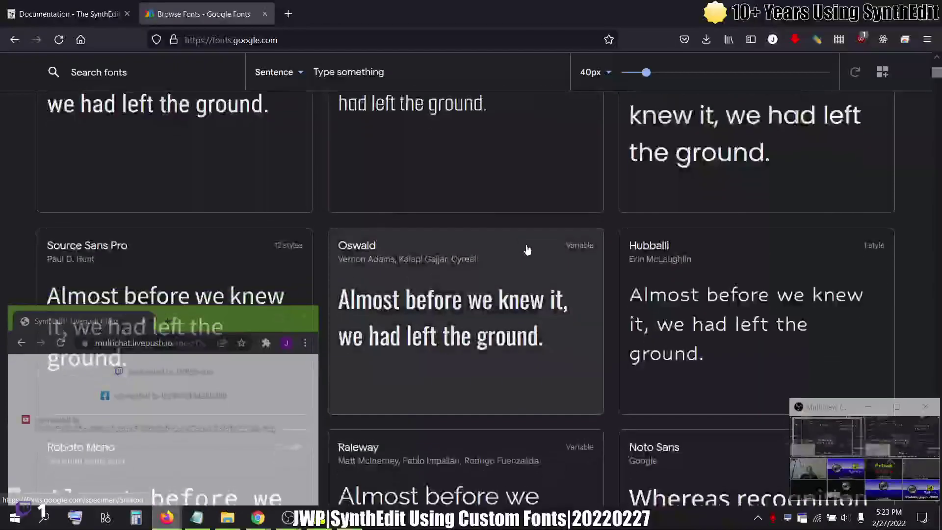
{"action": "scroll", "coordinate": [527, 250], "scroll_direction": "down", "scroll_amount": 12}
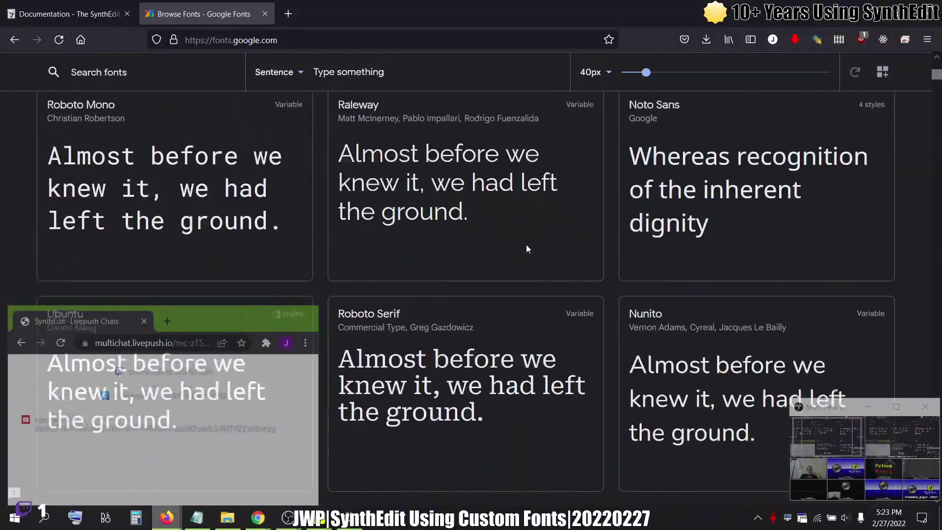
{"action": "scroll", "coordinate": [527, 250], "scroll_direction": "down", "scroll_amount": 12}
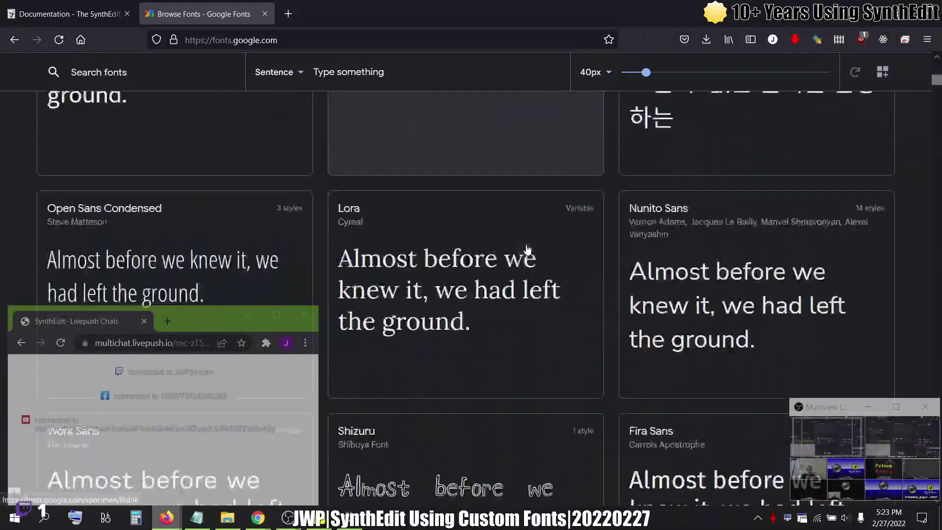
{"action": "scroll", "coordinate": [528, 249], "scroll_direction": "down", "scroll_amount": 10}
{"action": "key", "text": "Home"}
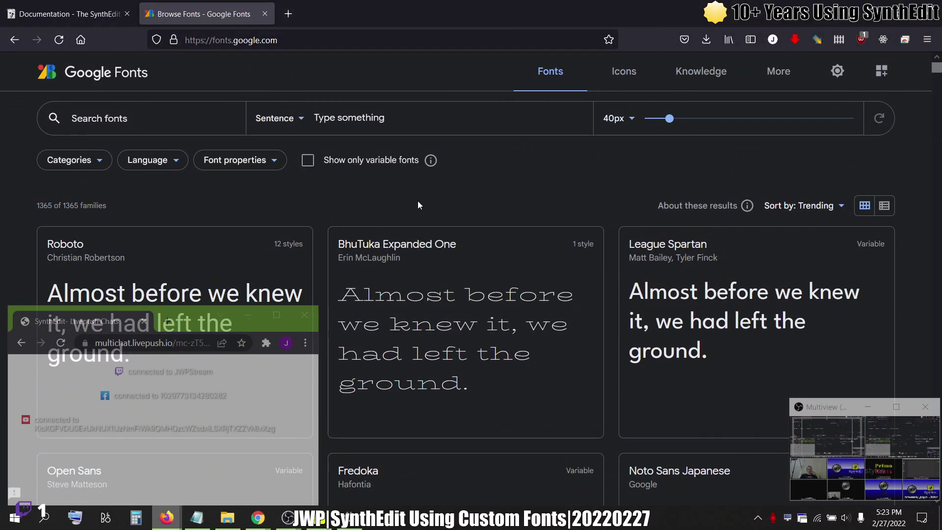
{"action": "scroll", "coordinate": [419, 208], "scroll_direction": "down", "scroll_amount": 6}
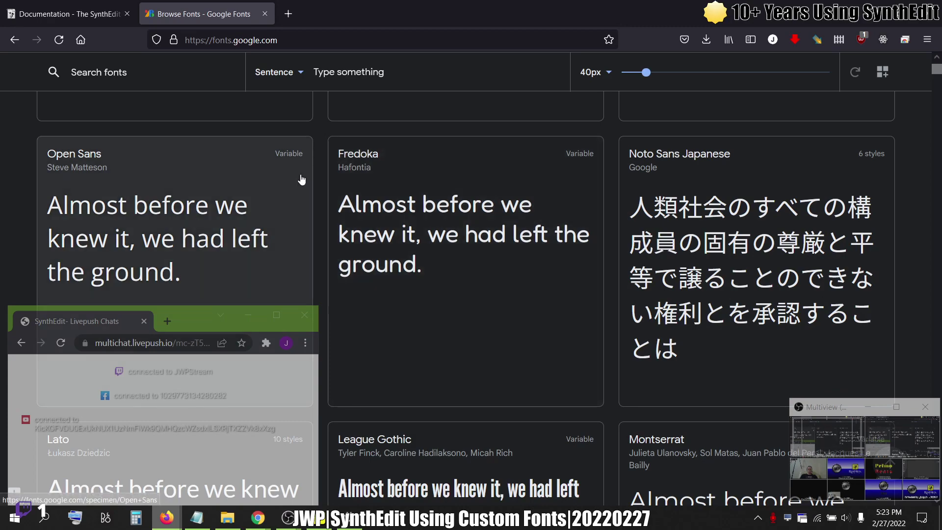
{"action": "scroll", "coordinate": [301, 179], "scroll_direction": "down", "scroll_amount": 10}
{"action": "scroll", "coordinate": [301, 180], "scroll_direction": "down", "scroll_amount": 8}
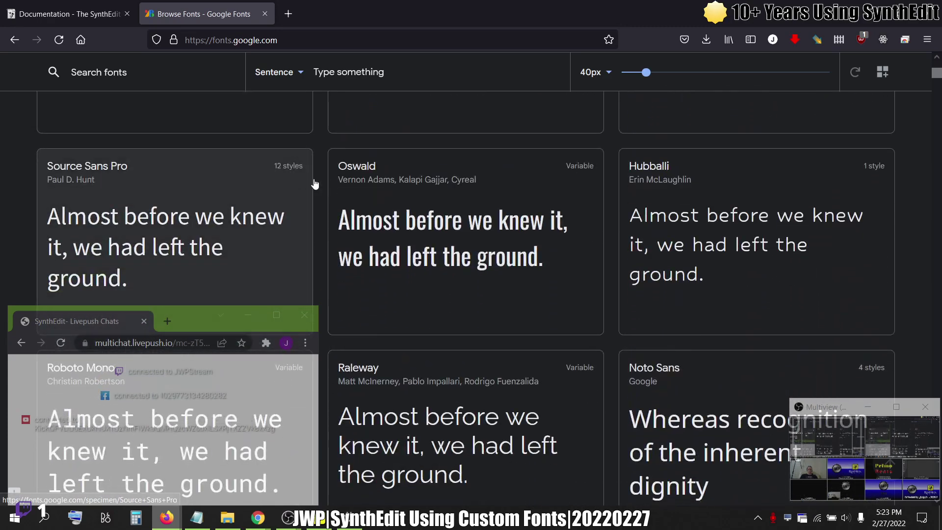
{"action": "scroll", "coordinate": [430, 252], "scroll_direction": "down", "scroll_amount": 6}
{"action": "scroll", "coordinate": [430, 249], "scroll_direction": "up", "scroll_amount": 20}
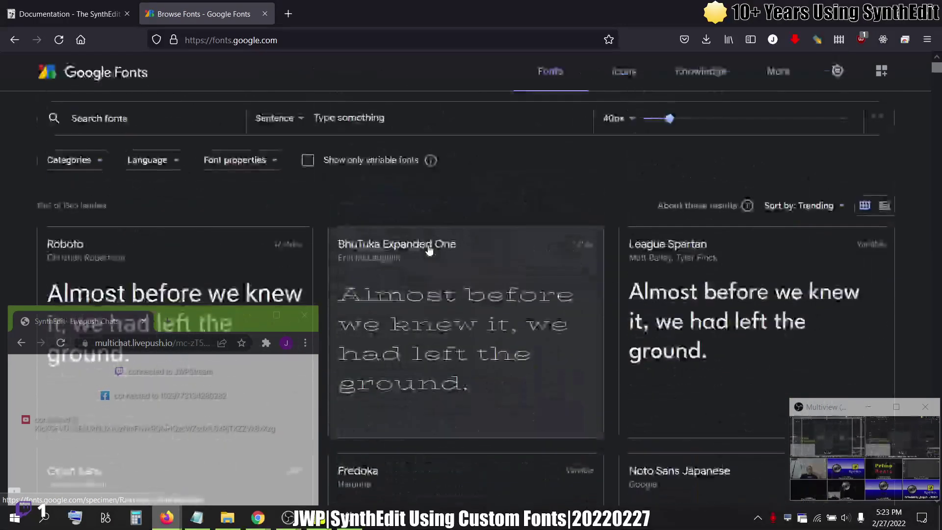
Keep the preview text type on Sentence and filter the fonts to the Handwriting category only.
{"action": "left_click", "coordinate": [299, 119]}
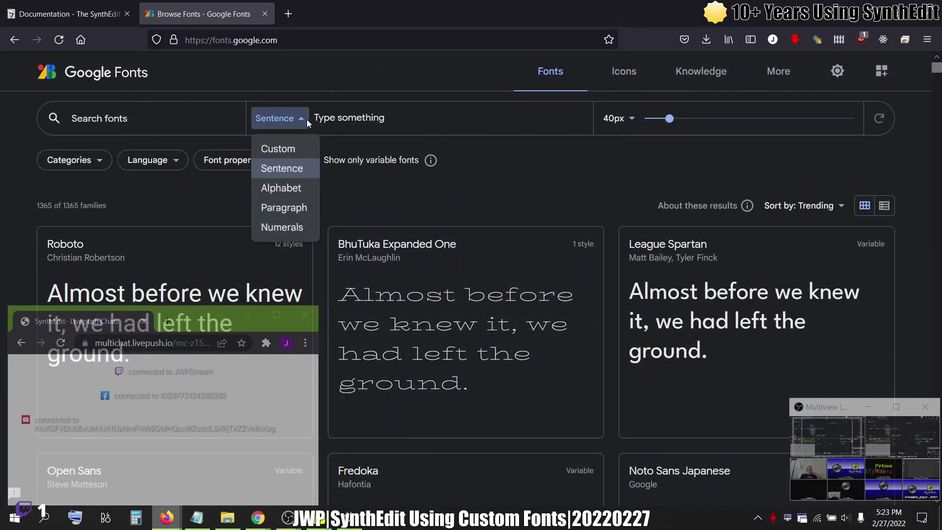
{"action": "left_click", "coordinate": [303, 167]}
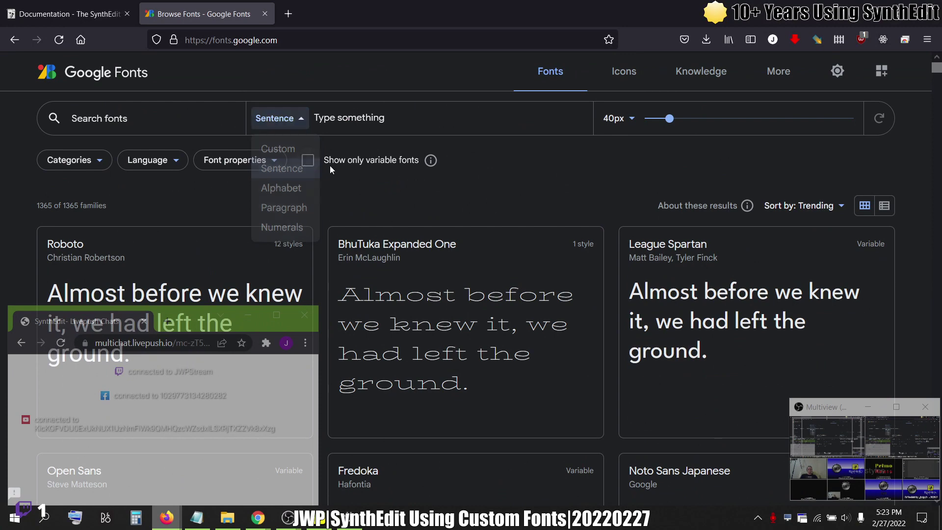
{"action": "left_click", "coordinate": [79, 162]}
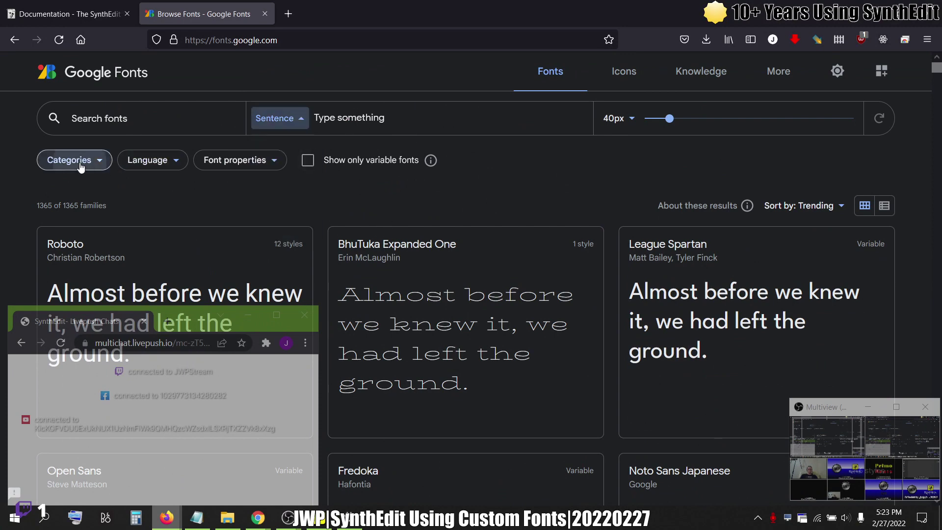
{"action": "left_click", "coordinate": [53, 230]}
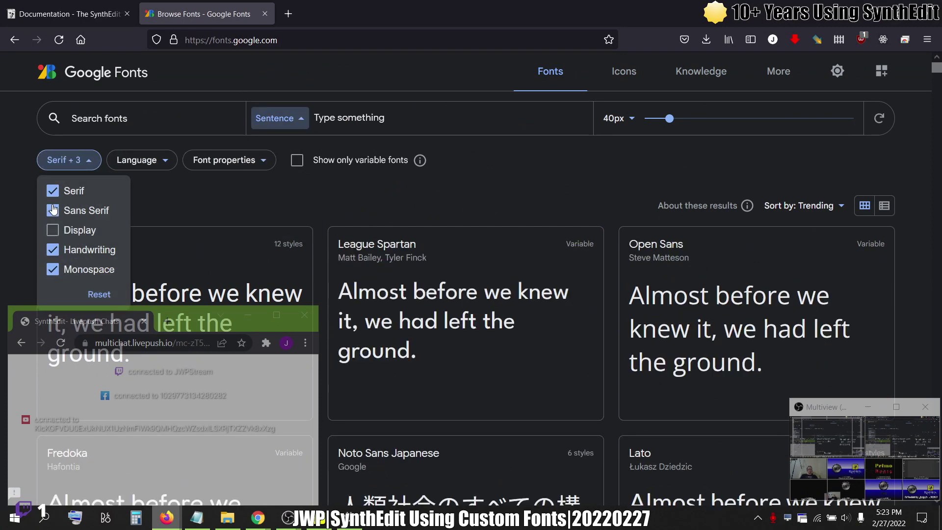
{"action": "left_click", "coordinate": [52, 191]}
{"action": "left_click", "coordinate": [52, 210]}
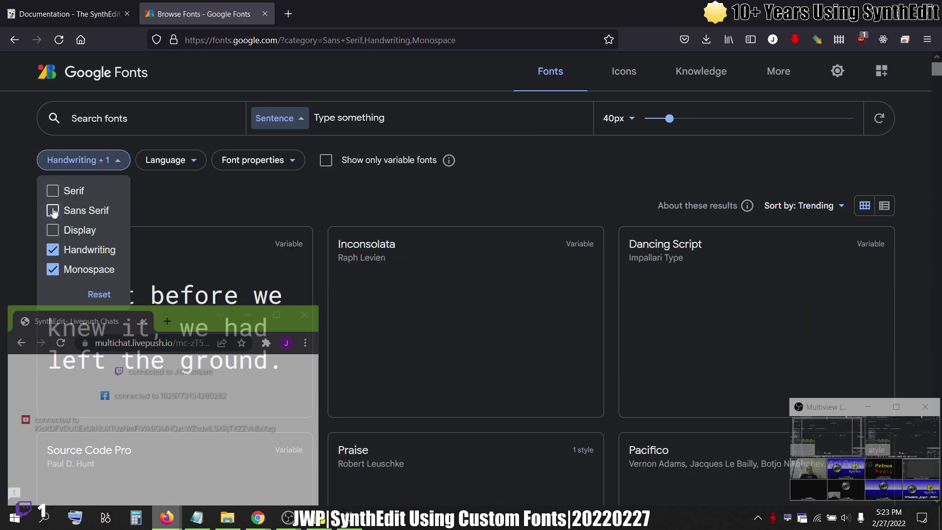
{"action": "left_click", "coordinate": [53, 269]}
{"action": "left_click", "coordinate": [432, 191]}
Open the Dancing Script font from the handwriting results and download its family.
{"action": "scroll", "coordinate": [346, 165], "scroll_direction": "down", "scroll_amount": 3}
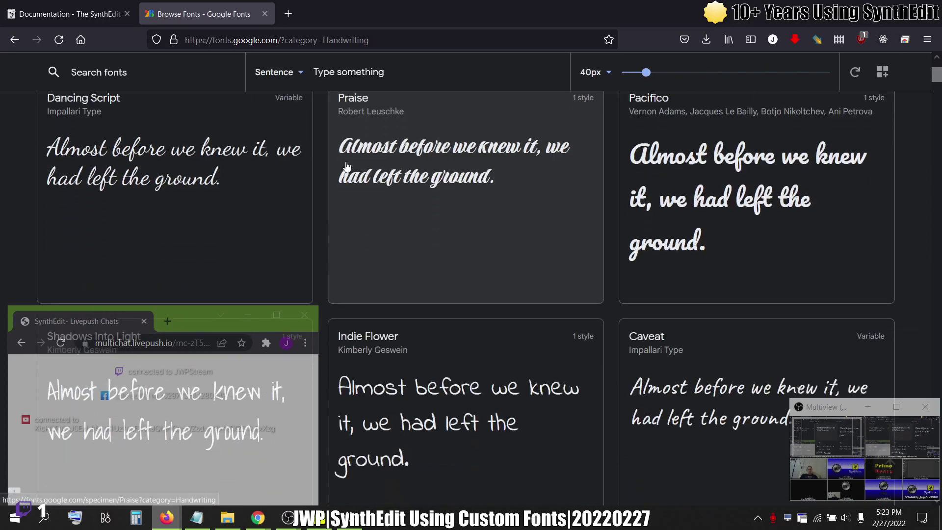
{"action": "left_click", "coordinate": [162, 187]}
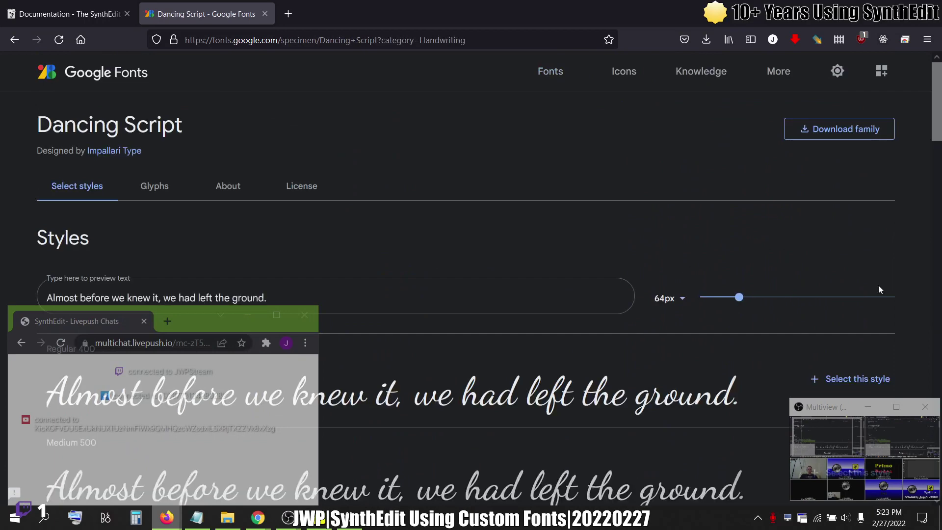
{"action": "left_click", "coordinate": [815, 129]}
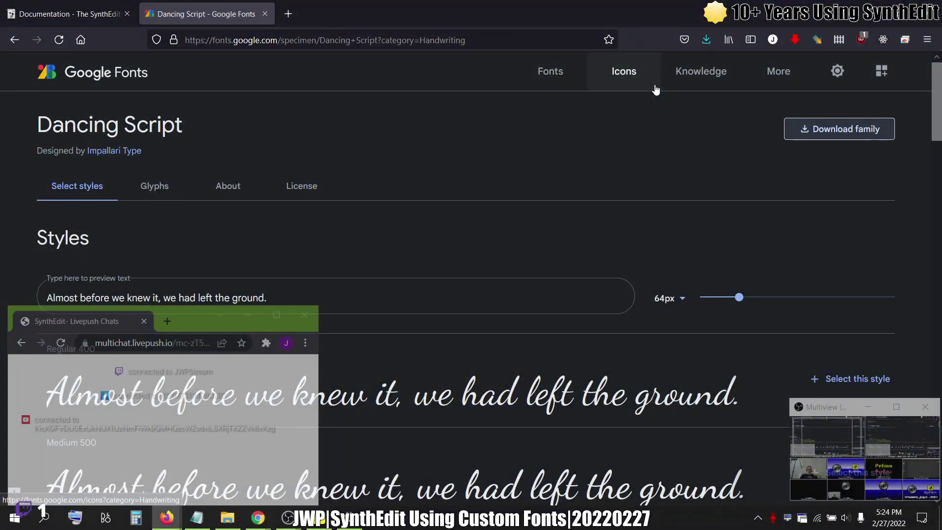
Show the desktop and extract the downloaded Dancing Script archive with 7-Zip into its own Dancing_Script folder.
{"action": "key", "text": "super+d"}
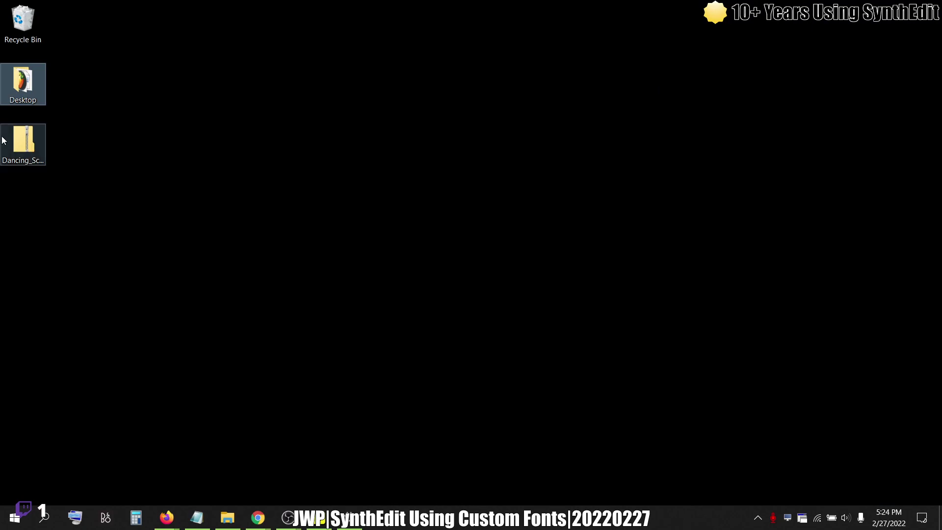
{"action": "right_click", "coordinate": [31, 146]}
{"action": "mouse_move", "coordinate": [68, 184]}
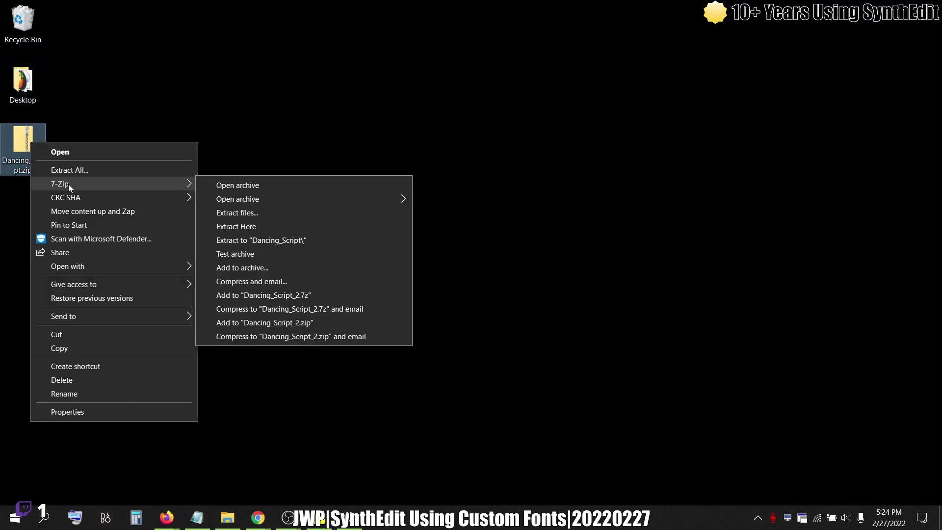
{"action": "left_click", "coordinate": [239, 241]}
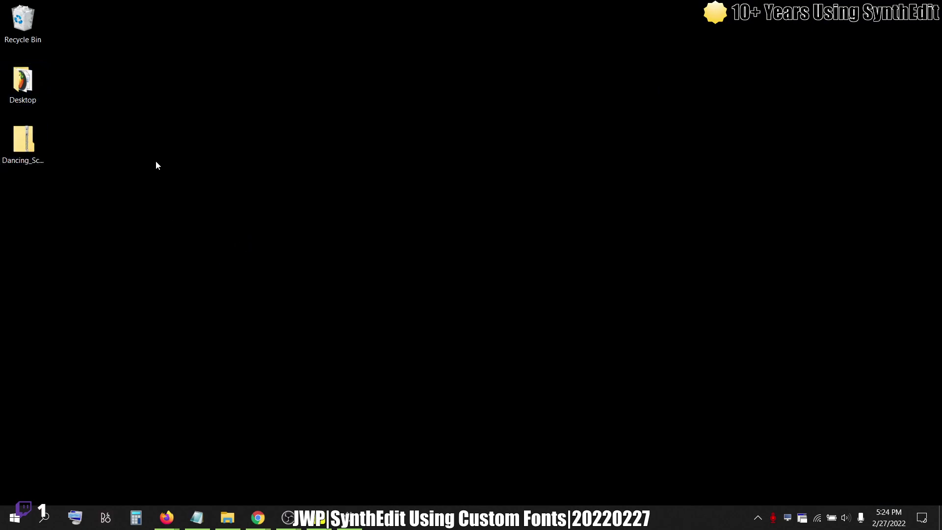
Install DancingScript-VariableFont_wght.ttf from the extracted Dancing_Script folder and close the folder window.
{"action": "double_click", "coordinate": [22, 22]}
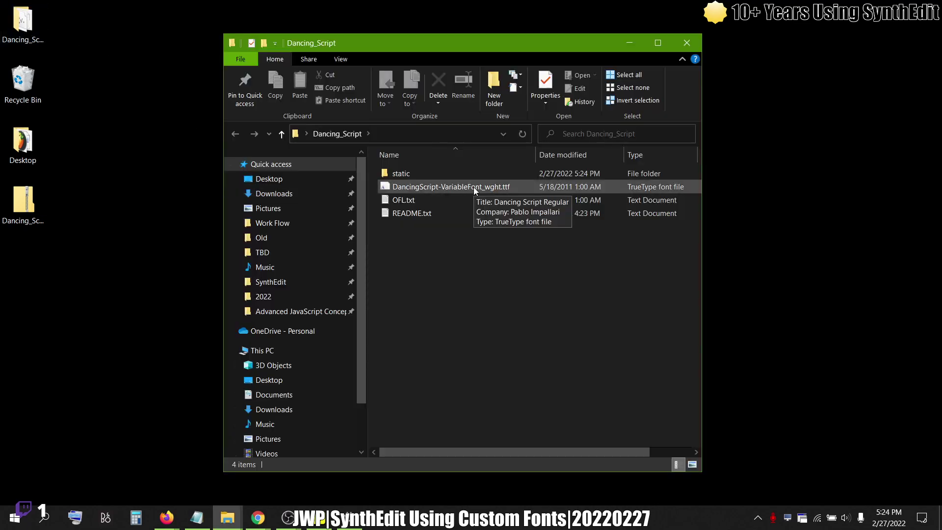
{"action": "right_click", "coordinate": [455, 187]}
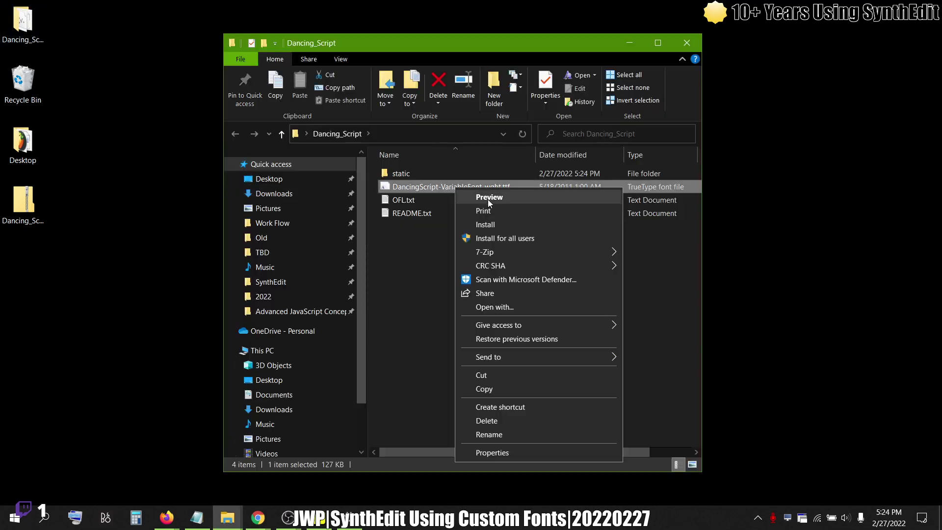
{"action": "left_click", "coordinate": [493, 224]}
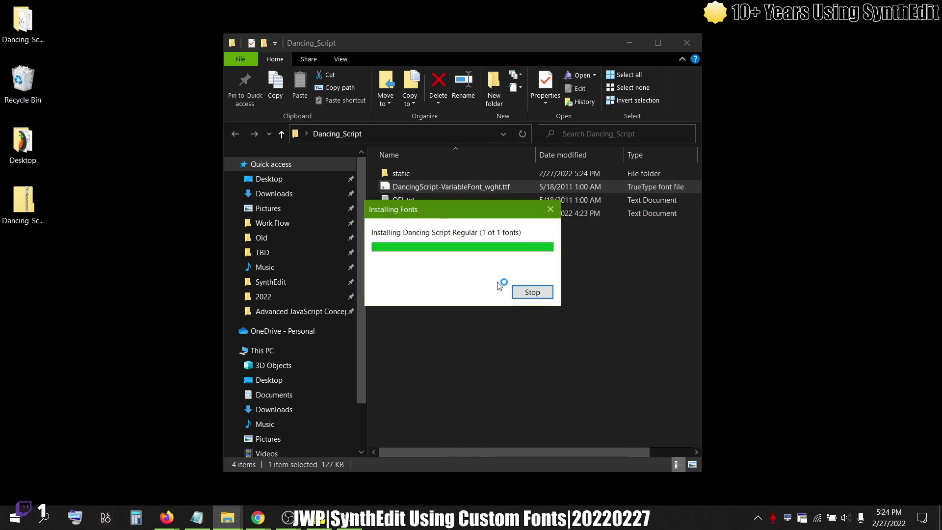
{"action": "left_click", "coordinate": [686, 43]}
Bring the SynthEdit Livepush Chats browser window back onto the cleared desktop.
{"action": "key", "text": "alt+Tab"}
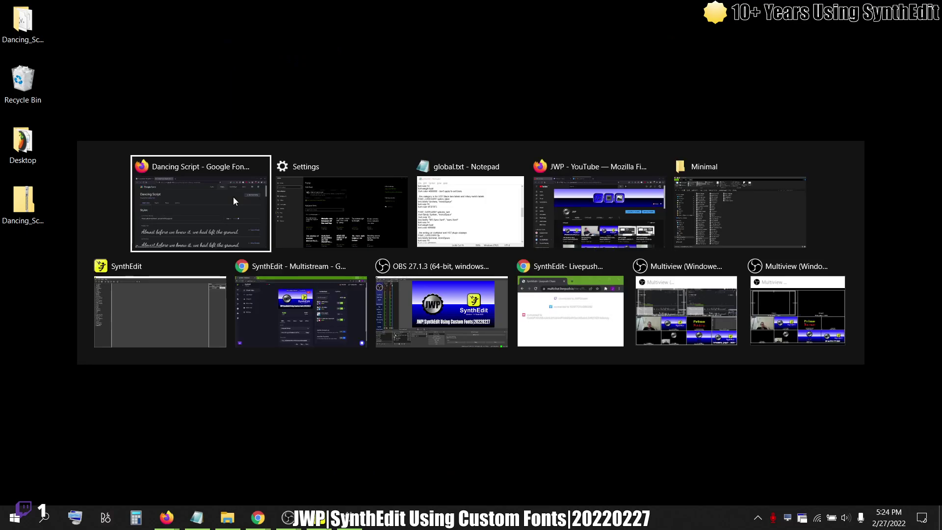
{"action": "key", "text": "alt+Tab"}
{"action": "key", "text": "alt+Tab"}
{"action": "key", "text": "alt+Tab"}
{"action": "key", "text": "alt+Tab"}
{"action": "key", "text": "alt+Tab"}
{"action": "key", "text": "alt+Tab"}
{"action": "key", "text": "alt+Tab"}
{"action": "key", "text": "alt+Tab"}
{"action": "key", "text": "alt+Tab"}
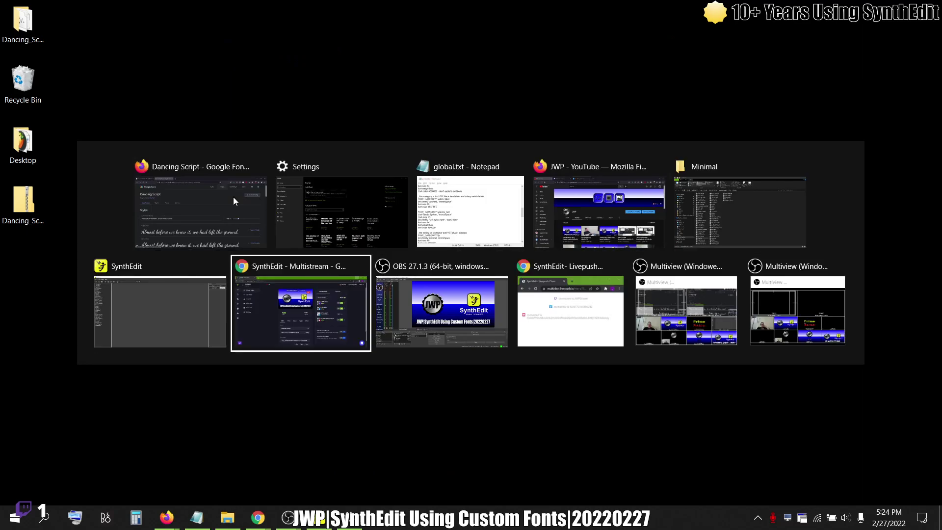
{"action": "key", "text": "alt+shift+Tab"}
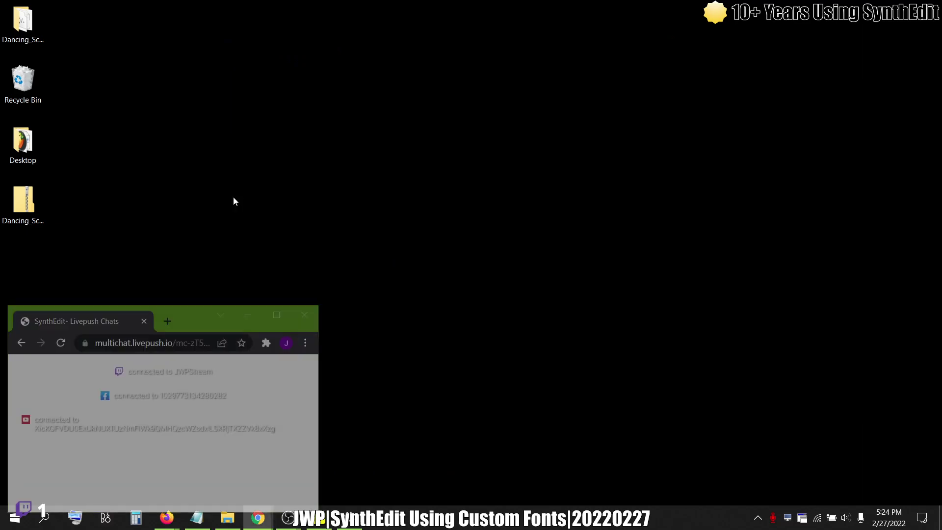
Bring the small OBS Multiview window back onto the desktop alongside the chat window.
{"action": "key", "text": "alt+Tab"}
{"action": "key", "text": "alt+Tab"}
{"action": "key", "text": "alt+Tab"}
{"action": "key", "text": "alt+Tab"}
{"action": "key", "text": "alt+Tab"}
{"action": "key", "text": "alt+Tab"}
{"action": "key", "text": "alt+Tab"}
{"action": "key", "text": "alt+Tab"}
{"action": "key", "text": "alt+Tab"}
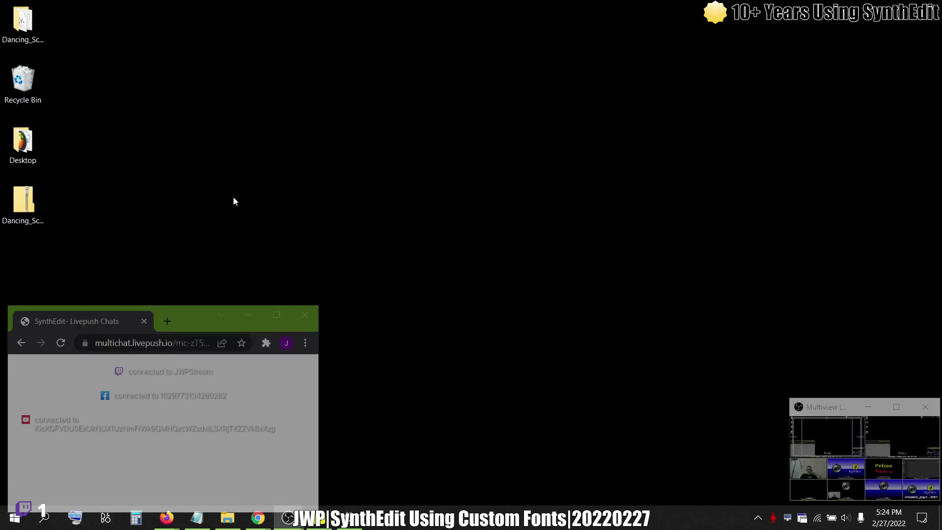
Cycle through the open windows and close the duplicate OBS Multiview window that overlaps the original one.
{"action": "key", "text": "alt+Tab"}
{"action": "key", "text": "alt+Tab"}
{"action": "key", "text": "alt+Tab"}
{"action": "key", "text": "alt+Tab"}
{"action": "key", "text": "alt+Tab"}
{"action": "key", "text": "alt+Tab"}
{"action": "key", "text": "alt+Tab"}
{"action": "key", "text": "alt+Tab"}
{"action": "key", "text": "alt+Tab"}
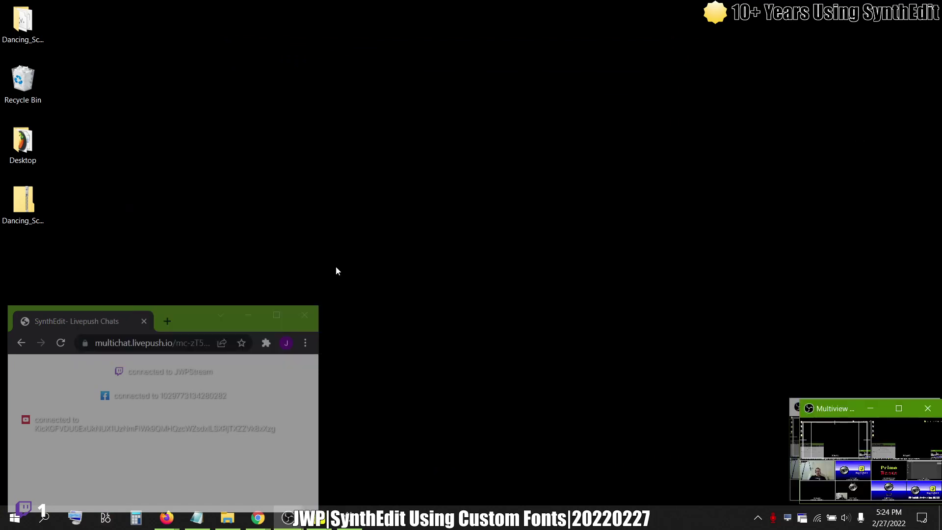
{"action": "left_click", "coordinate": [927, 408]}
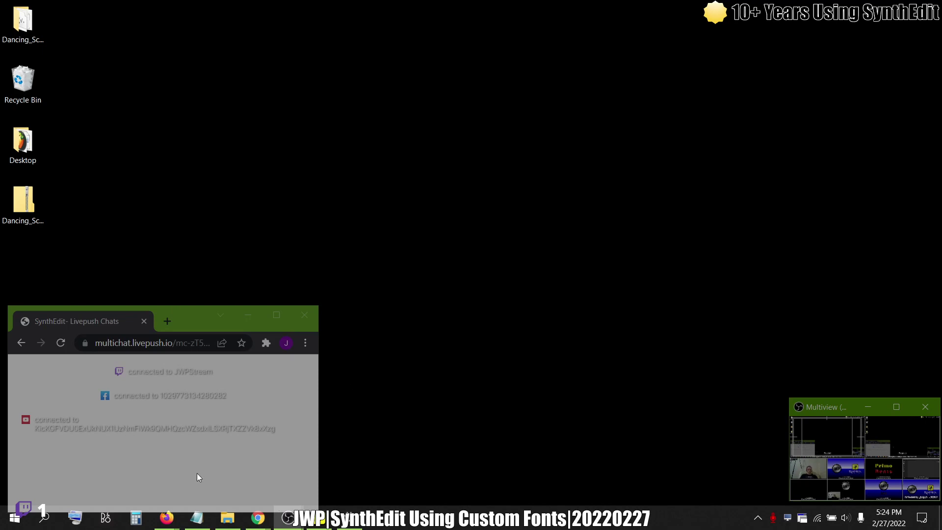
Open the installed Dancing Script font in the Windows font settings and preview it with the text SynthEdit.
{"action": "left_click", "coordinate": [349, 518]}
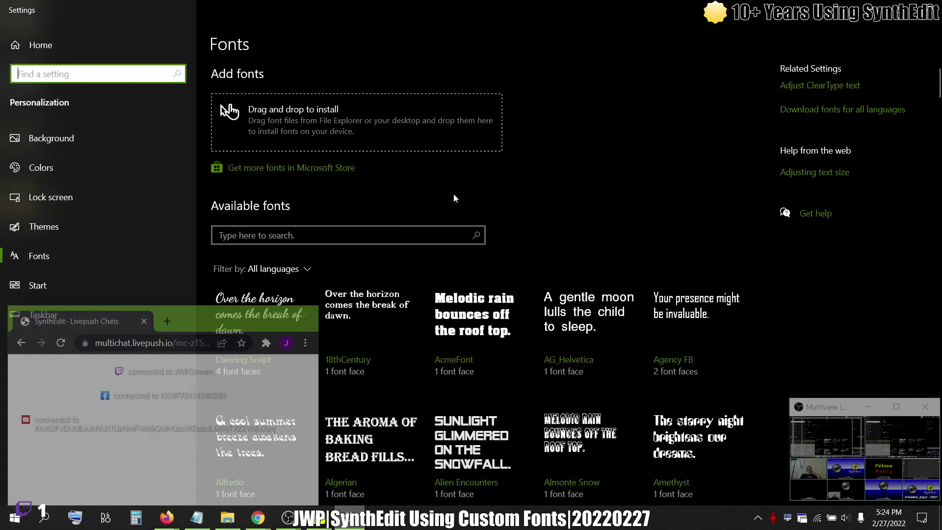
{"action": "left_click", "coordinate": [360, 238]}
{"action": "scroll", "coordinate": [435, 218], "scroll_direction": "down", "scroll_amount": 2}
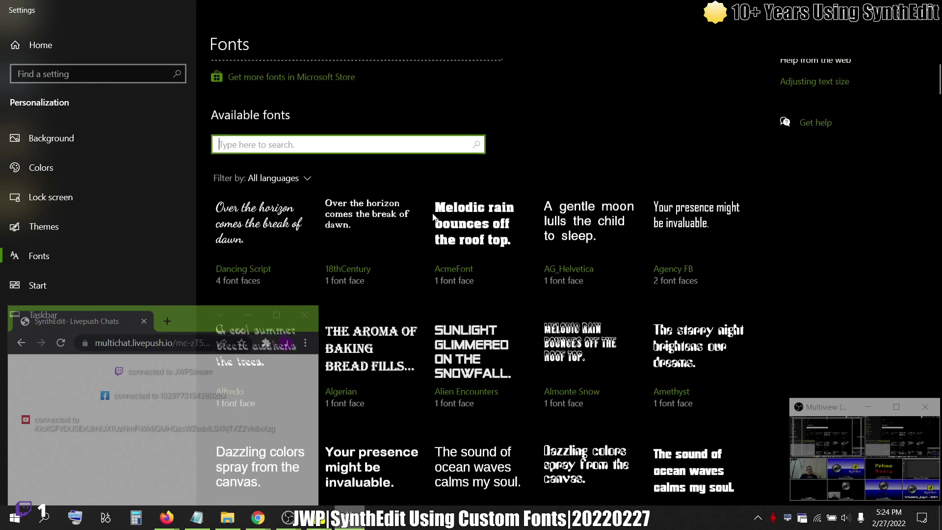
{"action": "left_click", "coordinate": [262, 208]}
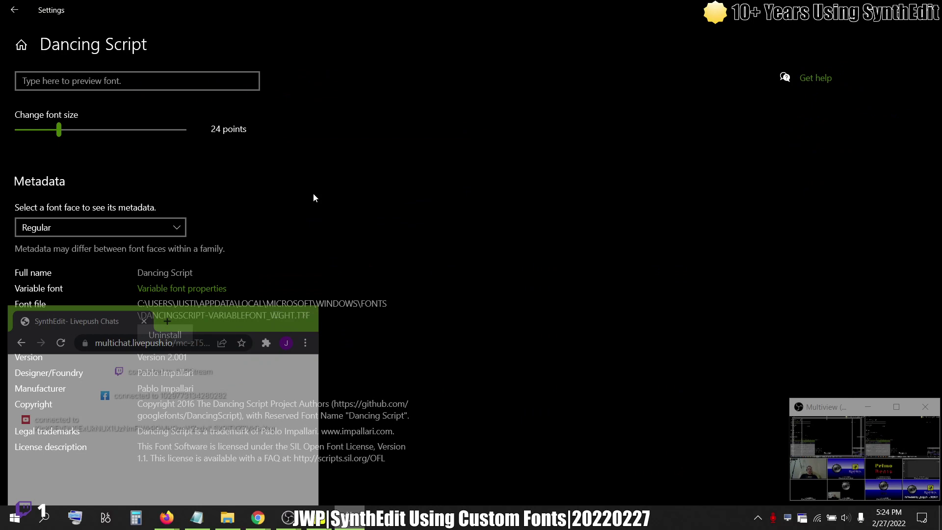
{"action": "left_click", "coordinate": [140, 88]}
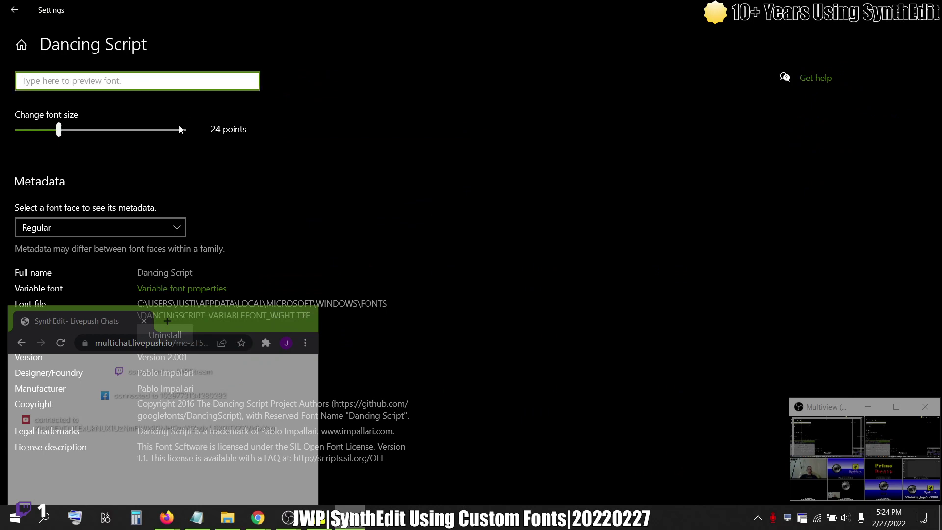
{"action": "type", "text": "SynthEdit"}
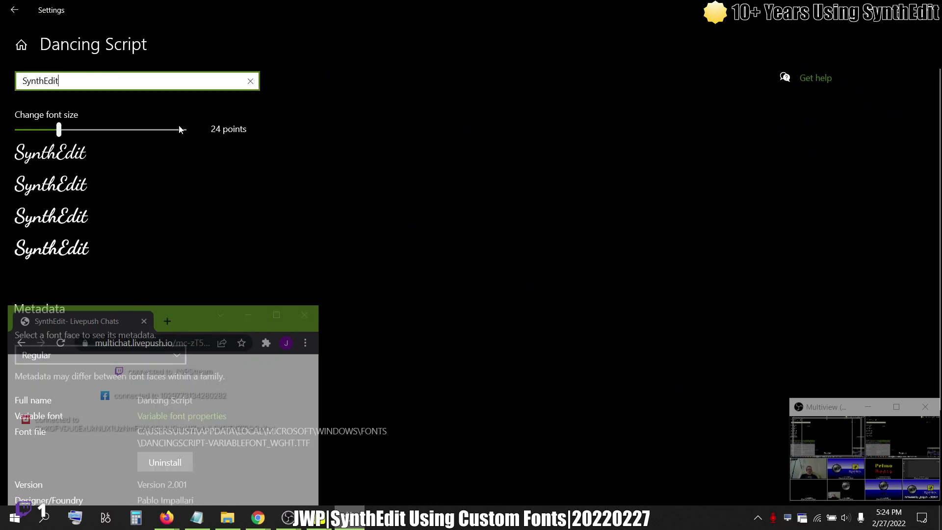
Switch to SynthEdit, create a new project with the Minimal synth in it, and enlarge the Main window.
{"action": "left_click", "coordinate": [317, 488]}
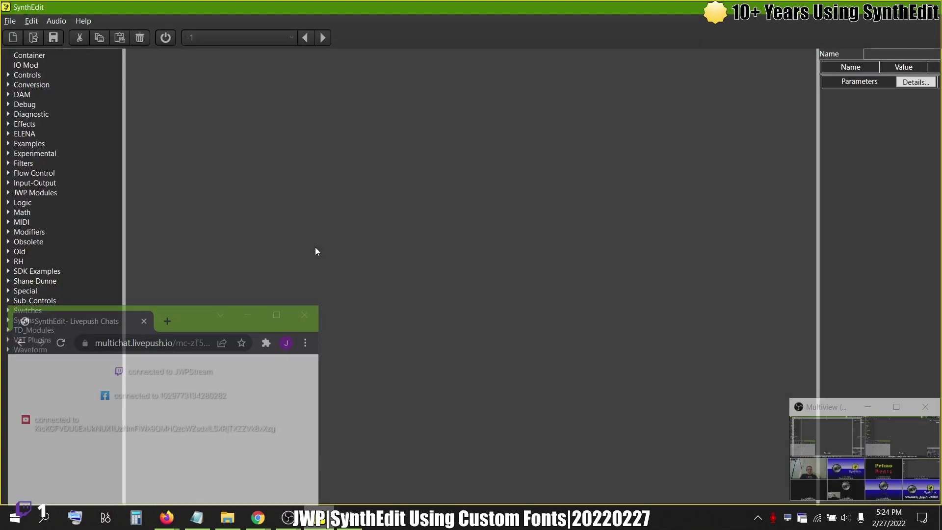
{"action": "left_click", "coordinate": [19, 25]}
{"action": "left_click", "coordinate": [22, 34]}
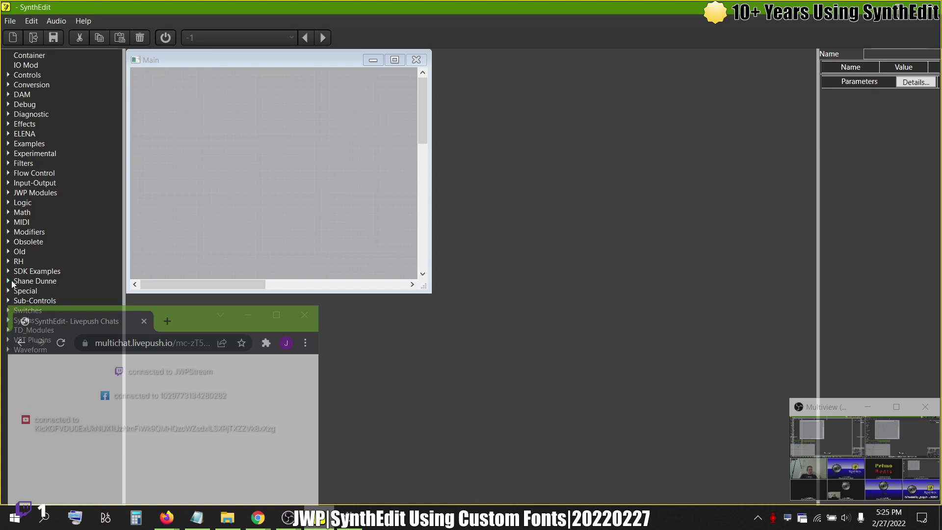
{"action": "left_click", "coordinate": [9, 321]}
{"action": "left_click_drag", "start_coordinate": [36, 331], "coordinate": [285, 126]}
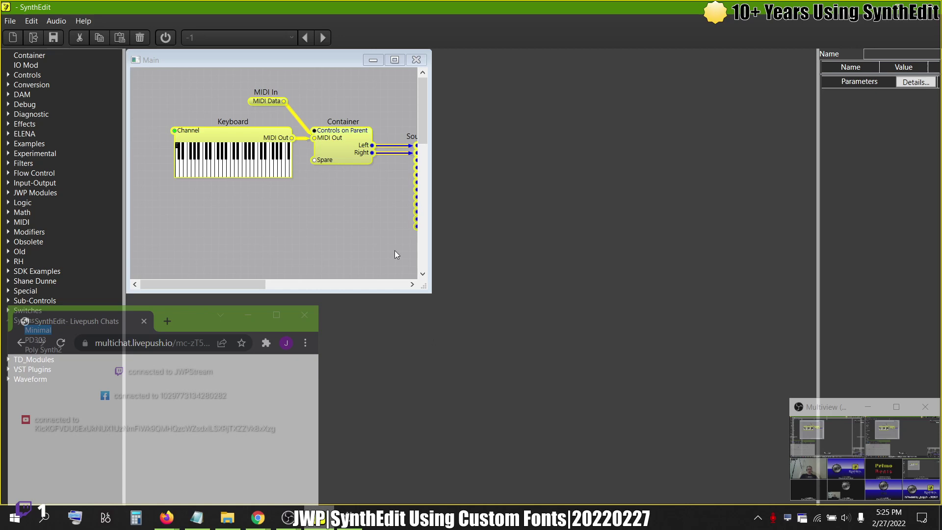
{"action": "left_click_drag", "start_coordinate": [427, 291], "coordinate": [596, 364]}
{"action": "left_click", "coordinate": [475, 214]}
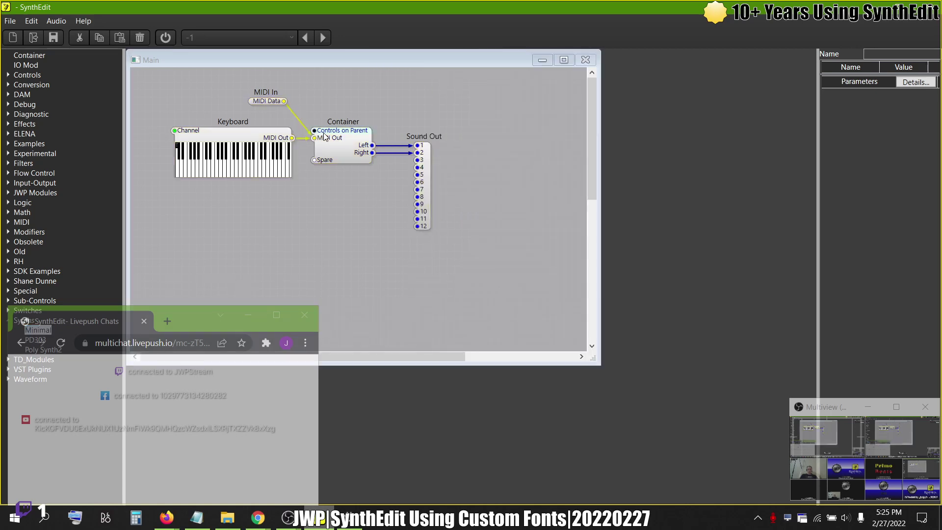
Open the synth's Container, move its window over the Main window and enlarge it.
{"action": "left_click", "coordinate": [340, 160]}
{"action": "double_click", "coordinate": [341, 160]}
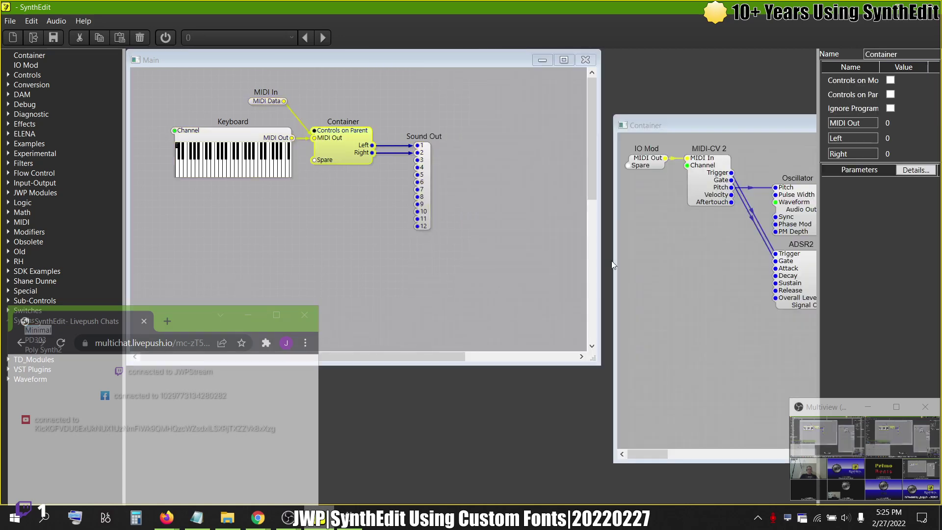
{"action": "left_click_drag", "start_coordinate": [727, 129], "coordinate": [358, 97]}
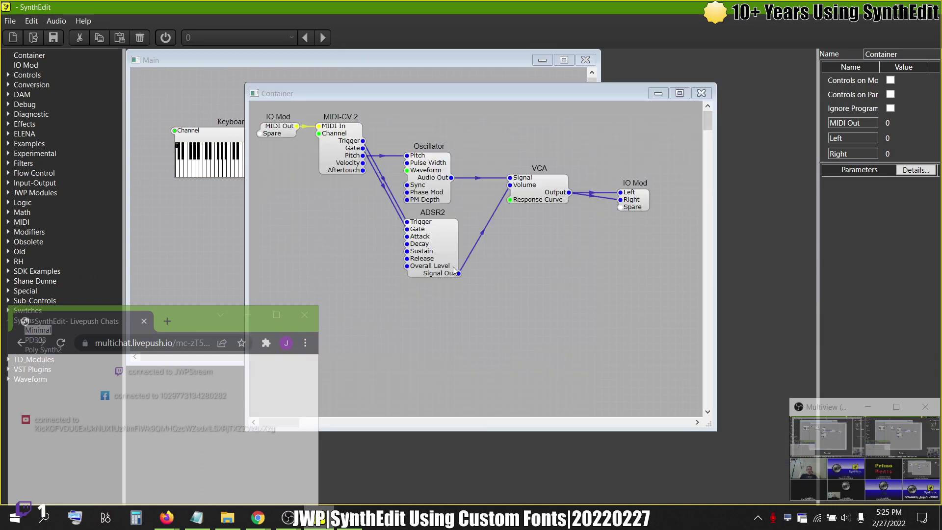
{"action": "left_click_drag", "start_coordinate": [708, 424], "coordinate": [764, 474]}
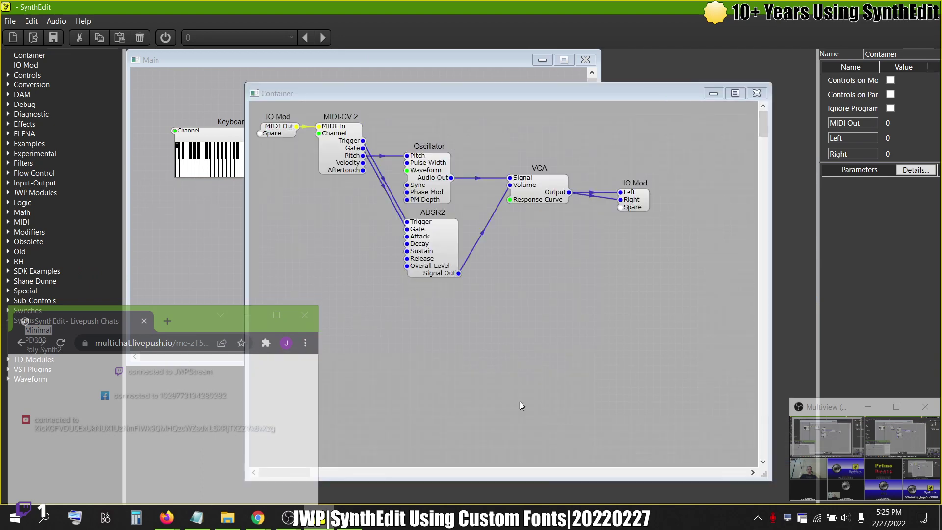
Add a PatchMemory Float3 and an Image2 sub-control in the empty space below the synth modules.
{"action": "left_click", "coordinate": [9, 302]}
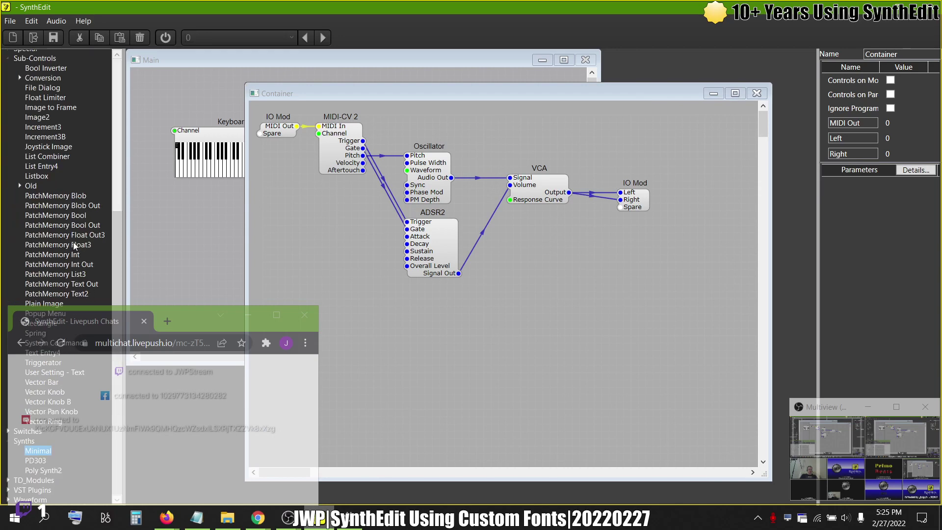
{"action": "left_click_drag", "start_coordinate": [73, 242], "coordinate": [448, 387]}
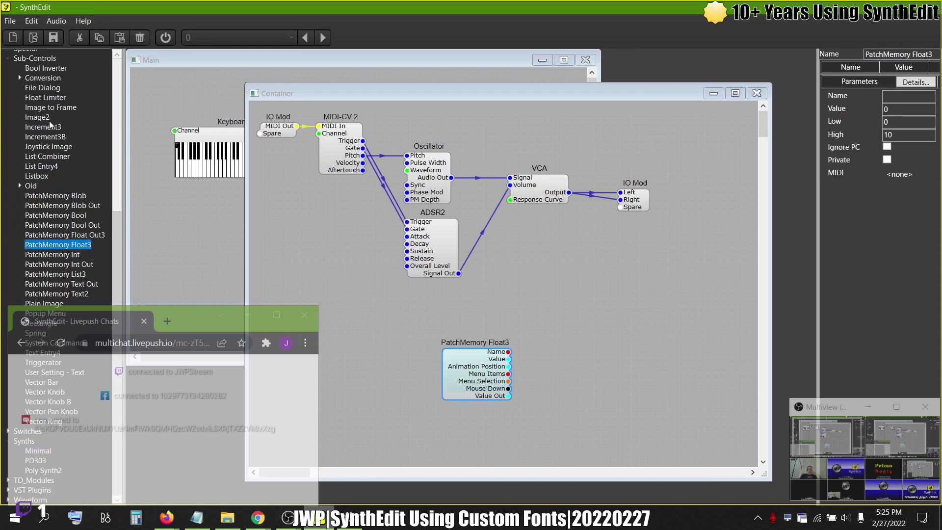
{"action": "left_click_drag", "start_coordinate": [40, 118], "coordinate": [593, 372]}
{"action": "left_click", "coordinate": [592, 355]}
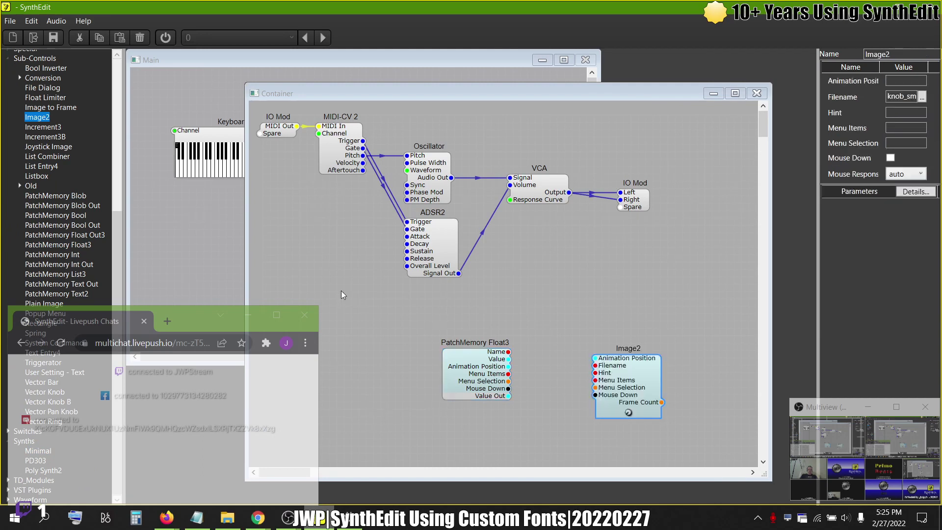
Add a Text Entry4 above Image2, stretch its text box taller, and place a copy of it below Image2.
{"action": "left_click", "coordinate": [43, 352]}
{"action": "left_click", "coordinate": [601, 266]}
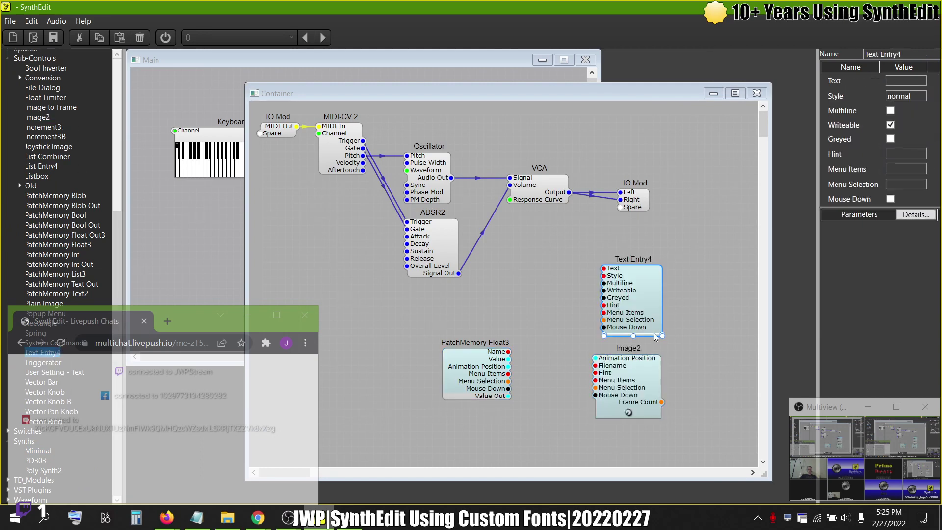
{"action": "left_click_drag", "start_coordinate": [632, 335], "coordinate": [635, 357]}
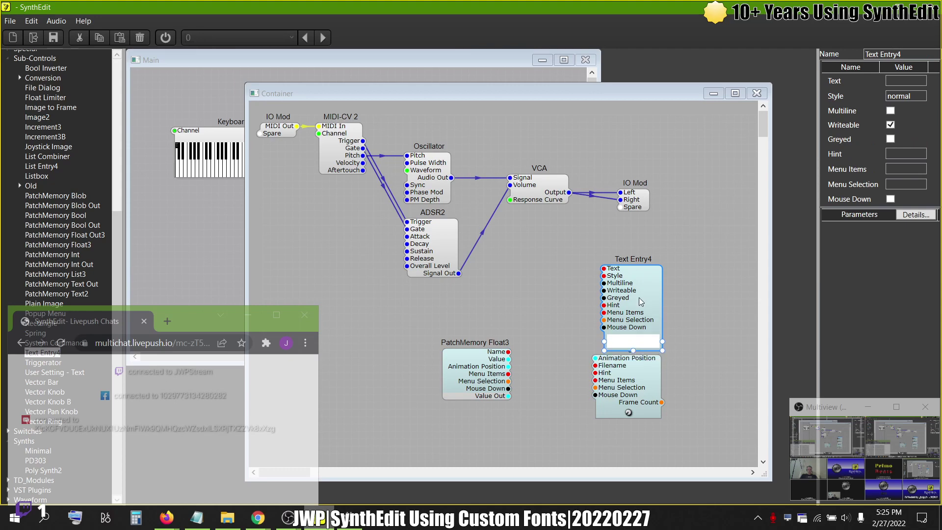
{"action": "left_click_drag", "start_coordinate": [639, 297], "coordinate": [627, 338]}
{"action": "key", "text": "ctrl+c"}
{"action": "key", "text": "ctrl+v"}
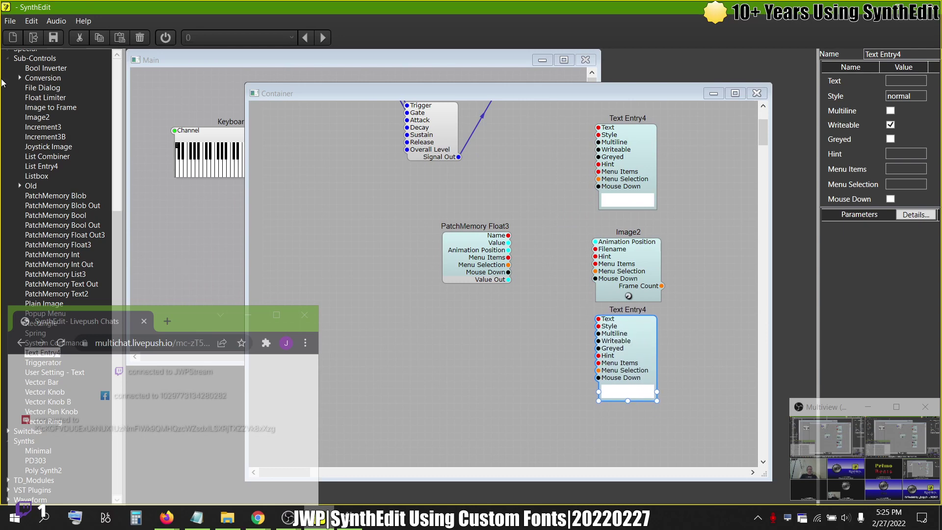
Add a Float To Text converter and wire PatchMemory Float3's Value through it to the lower Text Entry4's Text.
{"action": "left_click", "coordinate": [18, 78]}
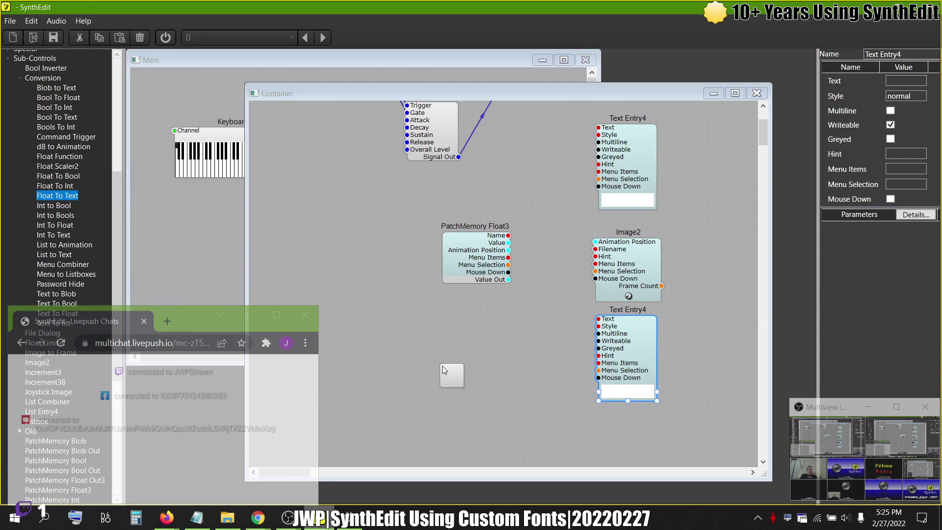
{"action": "left_click_drag", "start_coordinate": [443, 366], "coordinate": [522, 340]}
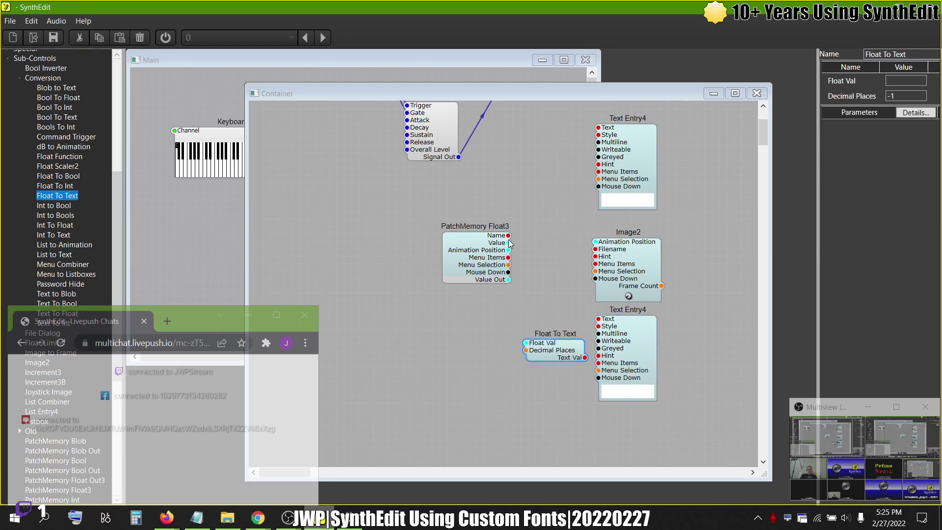
{"action": "left_click_drag", "start_coordinate": [509, 245], "coordinate": [524, 344]}
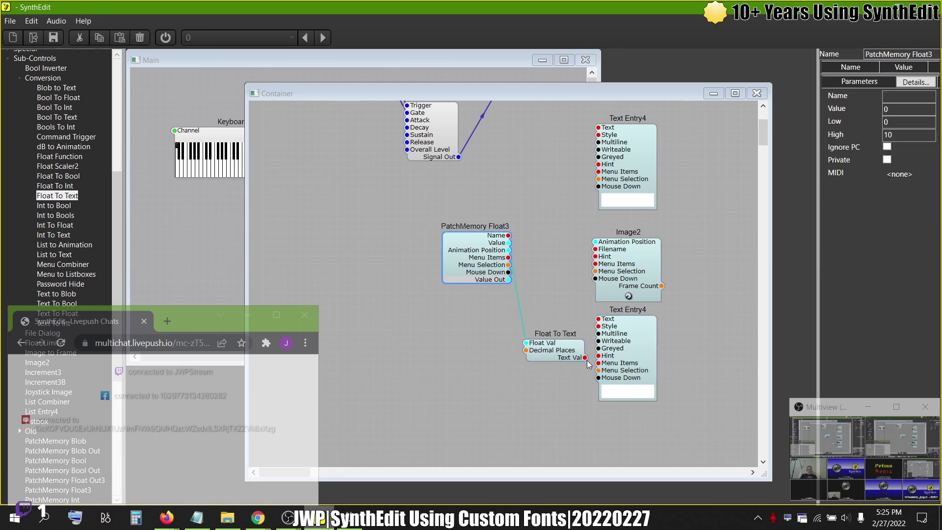
{"action": "left_click", "coordinate": [586, 364]}
{"action": "left_click_drag", "start_coordinate": [580, 362], "coordinate": [645, 353]}
{"action": "left_click", "coordinate": [648, 350]}
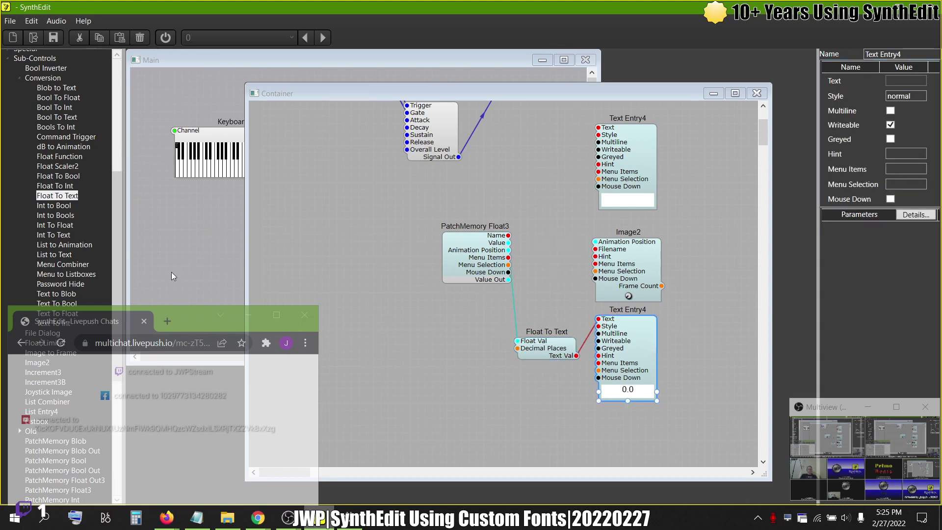
Add a PatchMemory Text2 above PatchMemory Float3 and connect its Value to the upper Text Entry4's Text.
{"action": "left_click", "coordinate": [19, 77]}
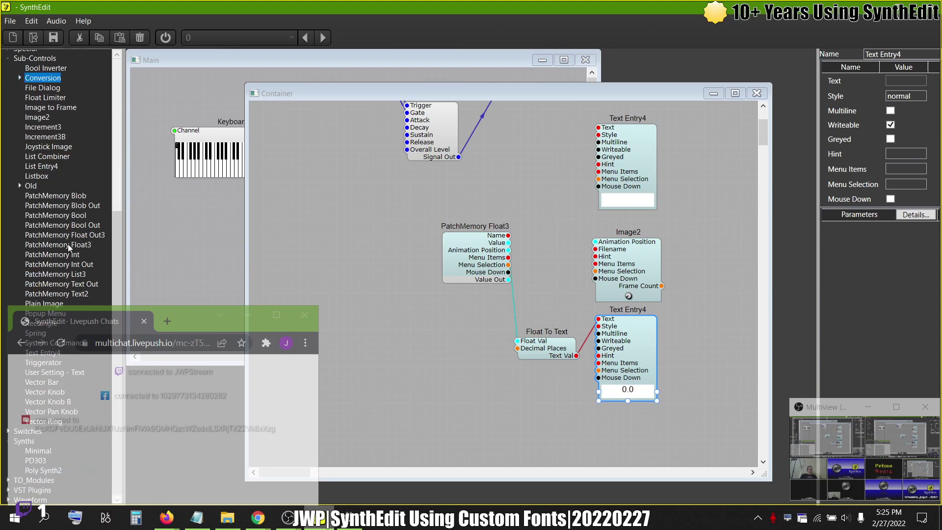
{"action": "left_click_drag", "start_coordinate": [68, 243], "coordinate": [354, 250]}
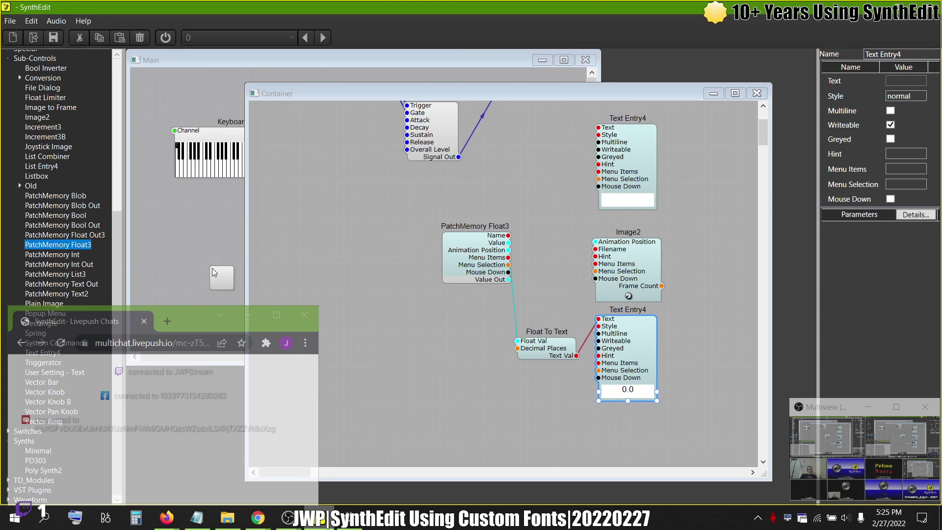
{"action": "left_click_drag", "start_coordinate": [45, 303], "coordinate": [452, 229]}
{"action": "left_click_drag", "start_coordinate": [478, 183], "coordinate": [479, 182]}
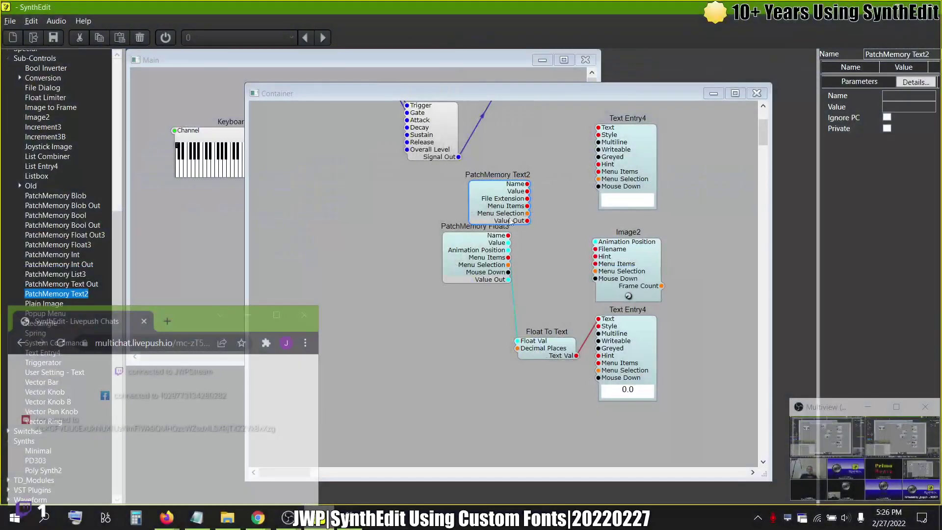
{"action": "left_click", "coordinate": [471, 277]}
{"action": "left_click_drag", "start_coordinate": [471, 277], "coordinate": [464, 284]}
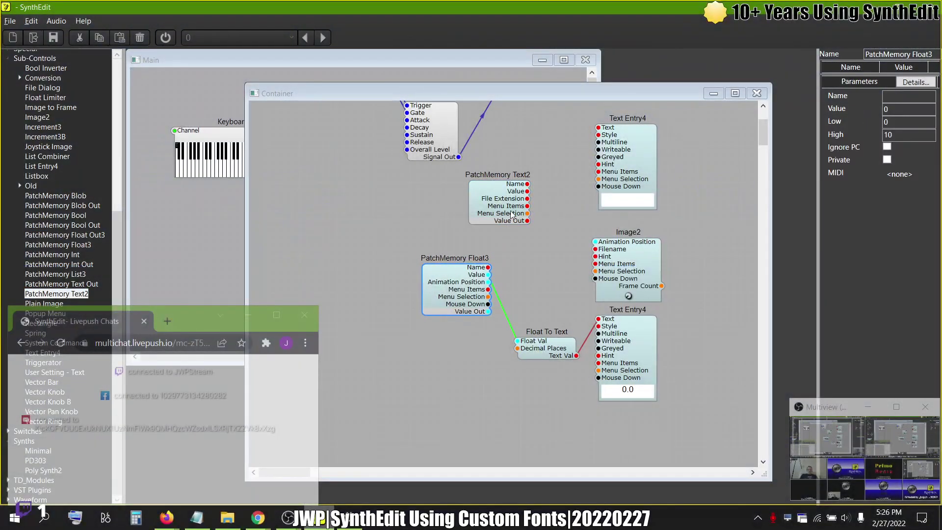
{"action": "left_click_drag", "start_coordinate": [508, 197], "coordinate": [599, 127]}
Turn off Writeable on the upper Text Entry4 and set its Style to heading 3.
{"action": "left_click", "coordinate": [638, 164]}
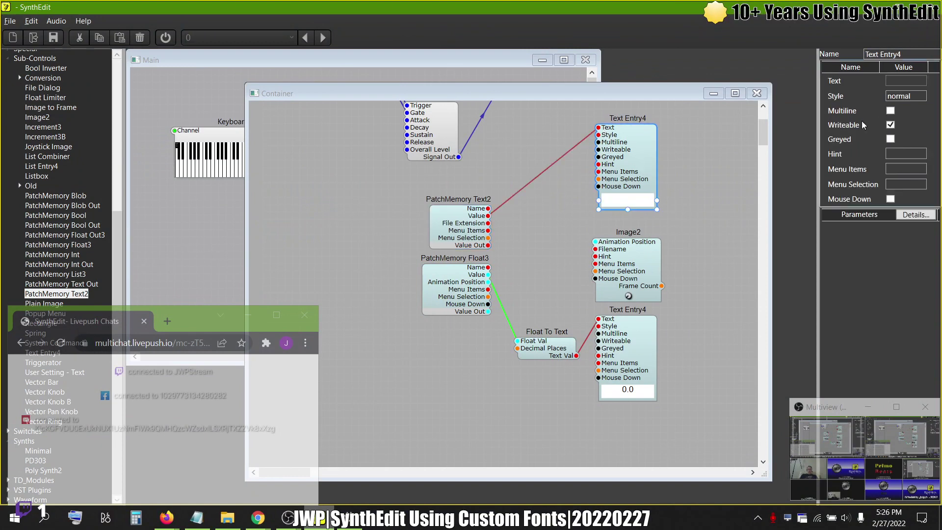
{"action": "left_click", "coordinate": [889, 125]}
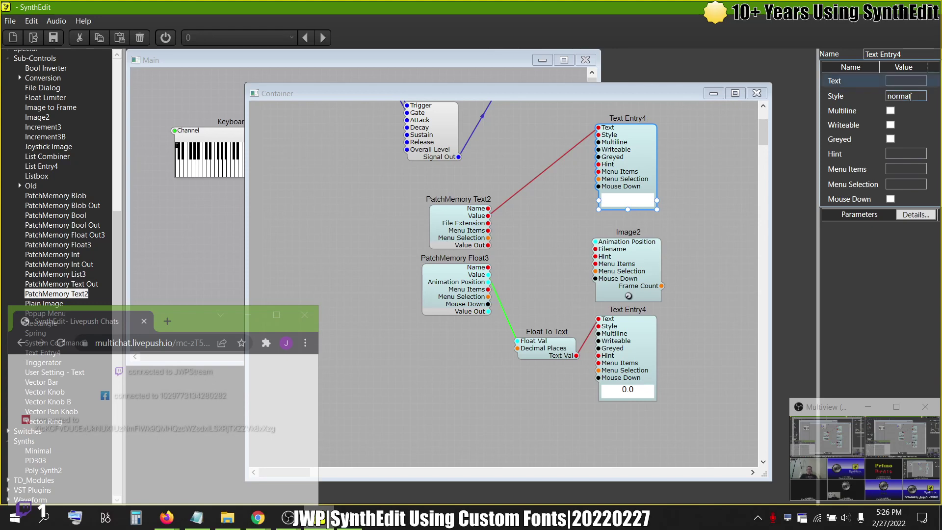
{"action": "left_click", "coordinate": [919, 96]}
{"action": "type", "text": "Heading 3"}
{"action": "key", "text": "Return"}
Set PatchMemory Text2's Value to Attack and connect PatchMemory Float3's Animation Position to Image2's Animation Position.
{"action": "left_click", "coordinate": [436, 237]}
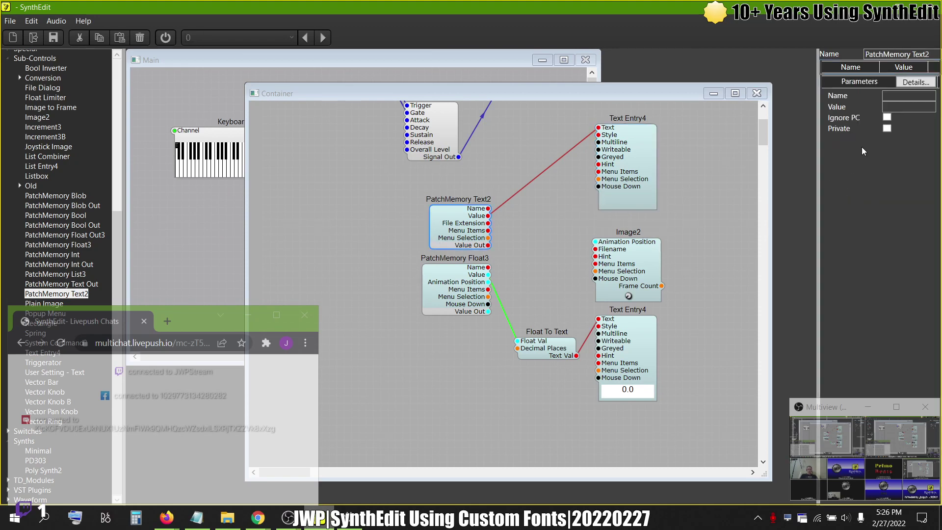
{"action": "type", "text": "Attack"}
{"action": "key", "text": "Return"}
{"action": "left_click_drag", "start_coordinate": [489, 282], "coordinate": [595, 243]}
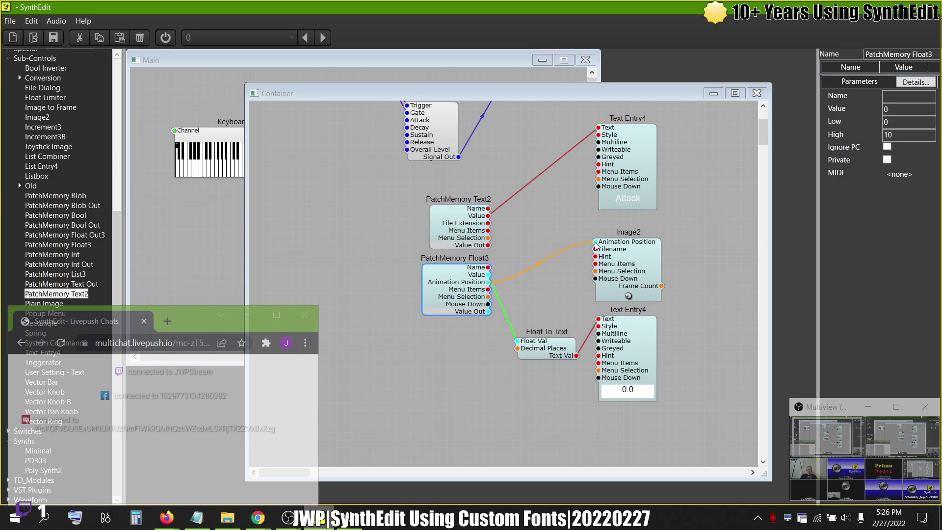
Check the upper Text Entry4's properties and mark PatchMemory Text2 as Private.
{"action": "left_click", "coordinate": [635, 172]}
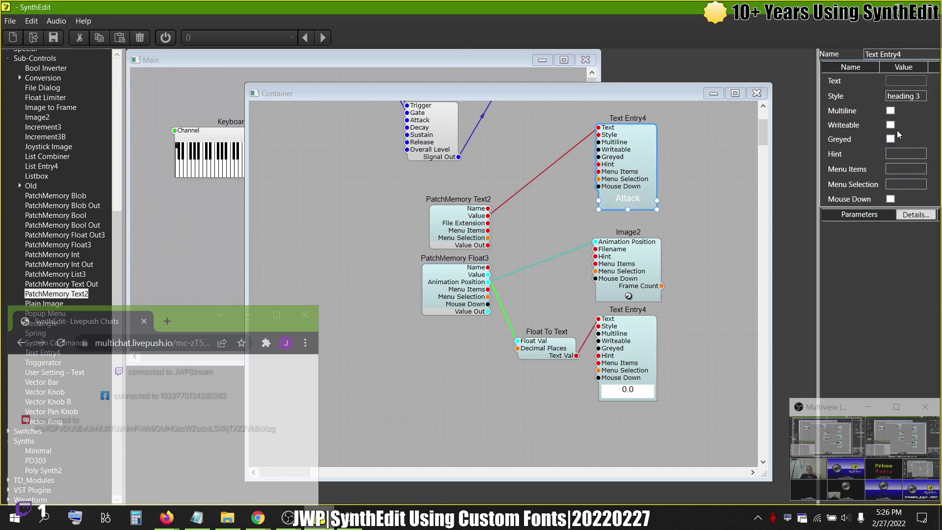
{"action": "left_click", "coordinate": [447, 224]}
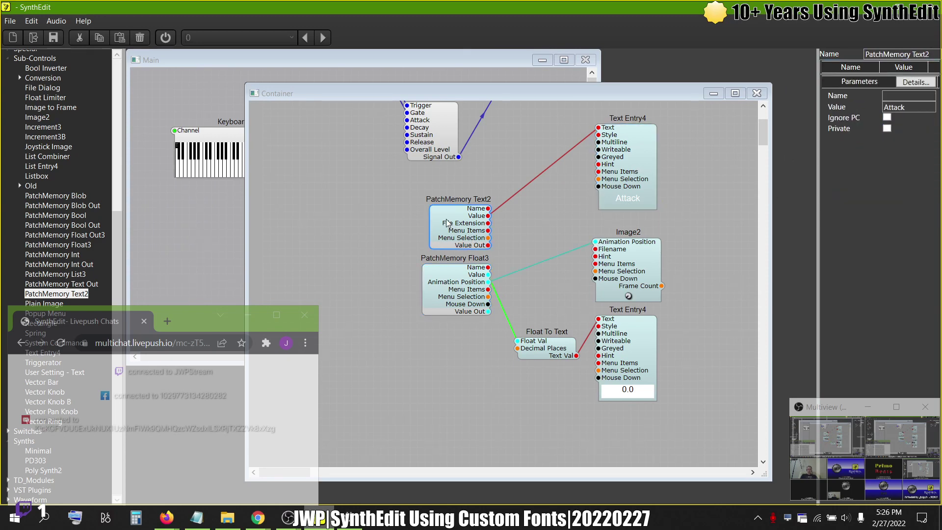
{"action": "left_click", "coordinate": [887, 128]}
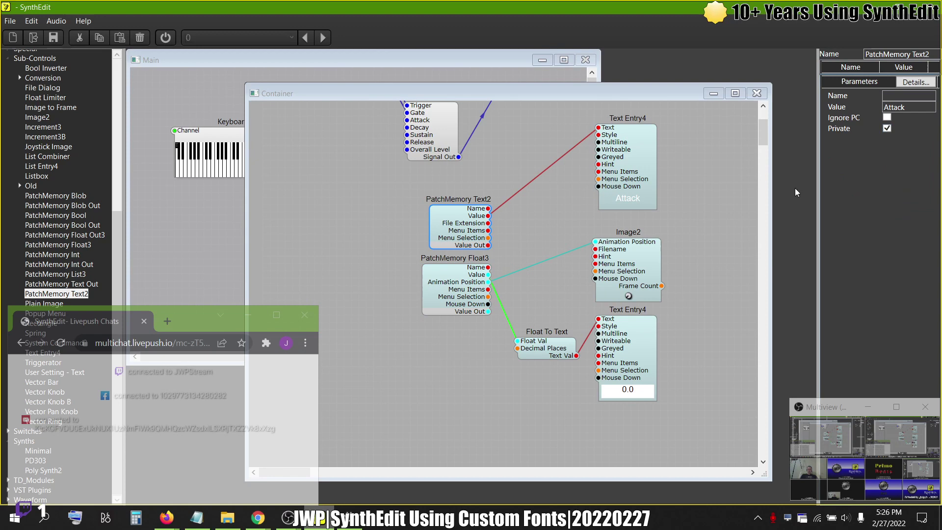
Set Image2's Filename to knob_med.png from the Minimal skin folder and move Image2 up, clear of the lower Text Entry4.
{"action": "left_click", "coordinate": [569, 225]}
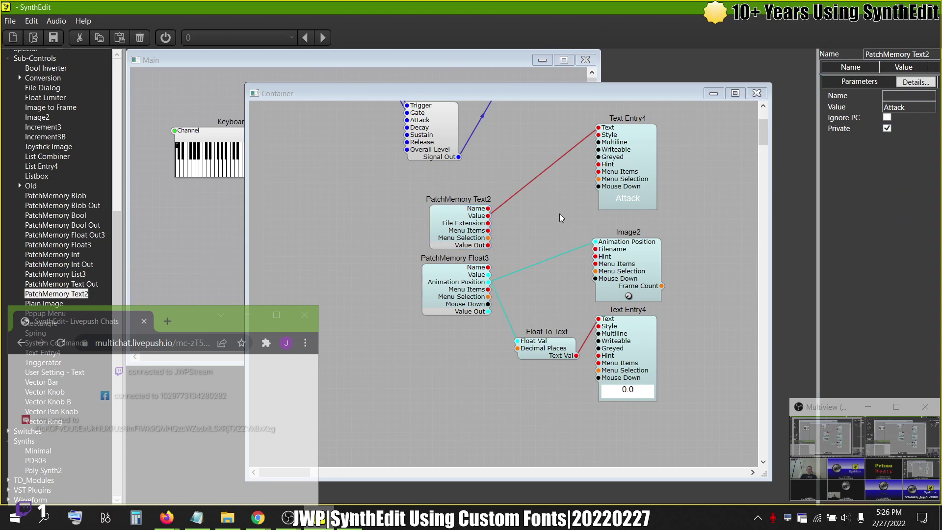
{"action": "left_click", "coordinate": [630, 273]}
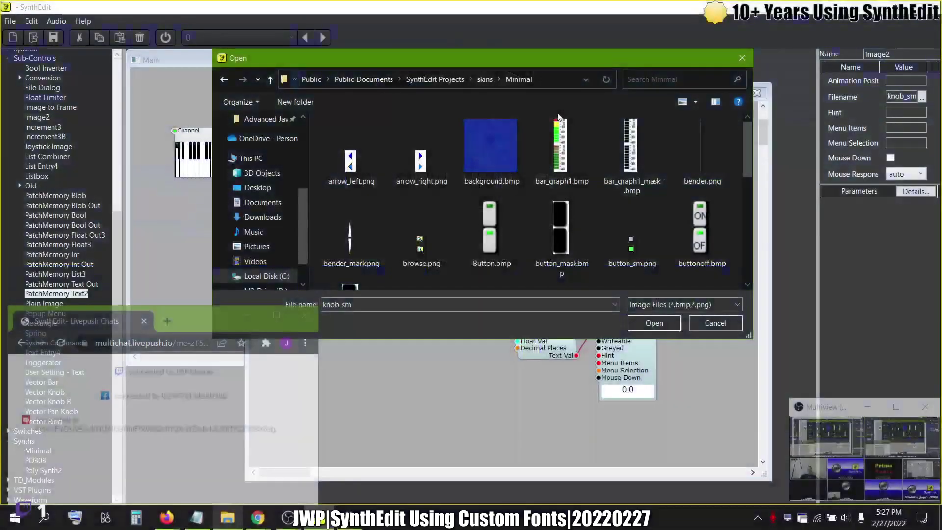
{"action": "left_click_drag", "start_coordinate": [746, 137], "coordinate": [744, 206]}
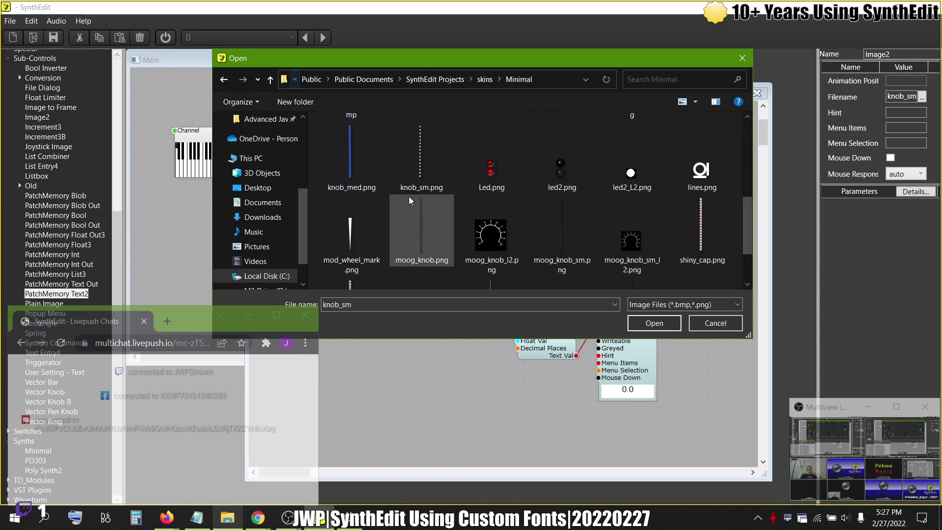
{"action": "left_click", "coordinate": [357, 164]}
{"action": "left_click", "coordinate": [654, 323]}
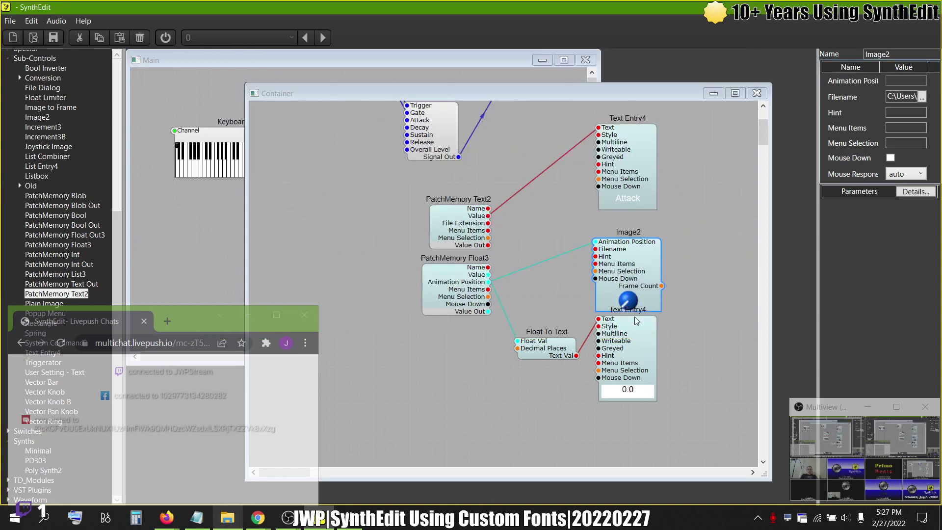
{"action": "left_click_drag", "start_coordinate": [629, 272], "coordinate": [625, 255]}
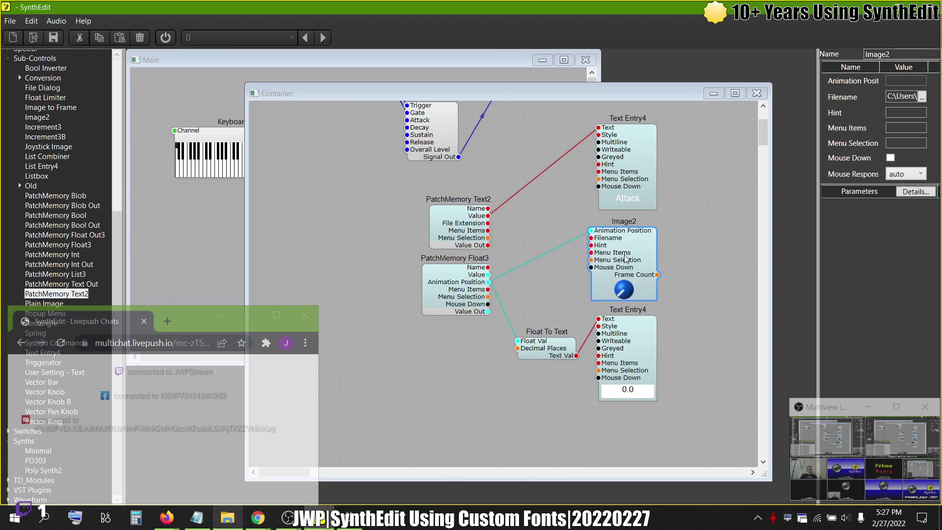
Open the container's panel view and stack the Attack label, knob and value box in the blue panel's upper-left corner.
{"action": "left_click", "coordinate": [466, 198]}
{"action": "scroll", "coordinate": [369, 200], "scroll_direction": "up", "scroll_amount": 3}
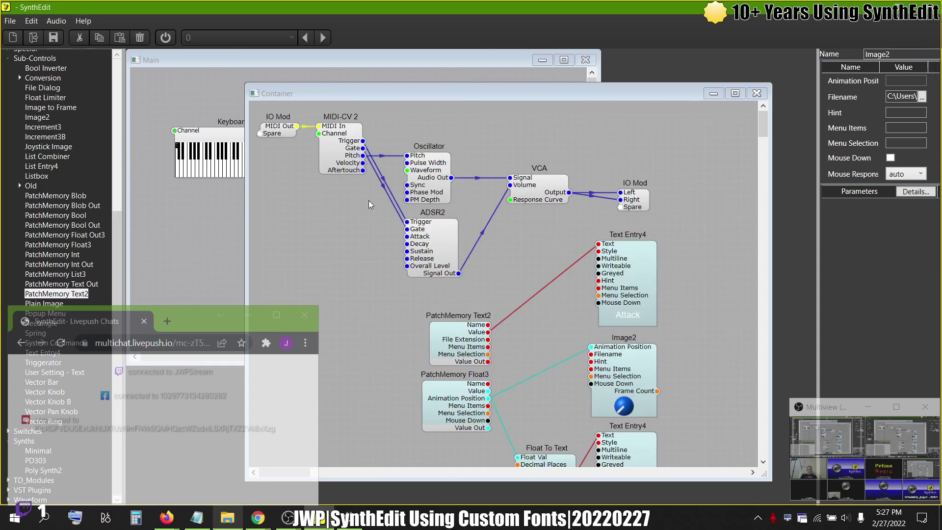
{"action": "right_click", "coordinate": [369, 200]}
{"action": "left_click", "coordinate": [392, 273]}
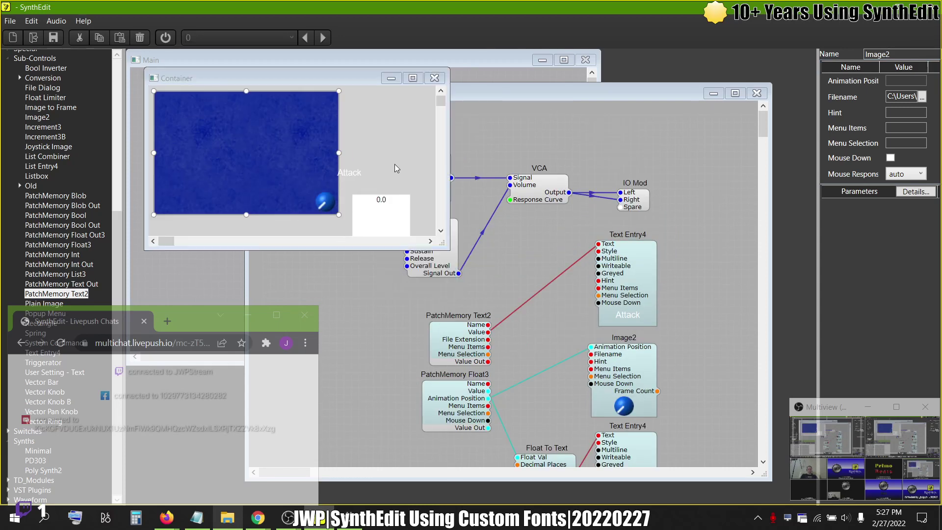
{"action": "left_click_drag", "start_coordinate": [351, 174], "coordinate": [199, 98]}
{"action": "left_click_drag", "start_coordinate": [189, 157], "coordinate": [185, 111]}
{"action": "left_click", "coordinate": [325, 199]}
{"action": "left_click", "coordinate": [407, 207]}
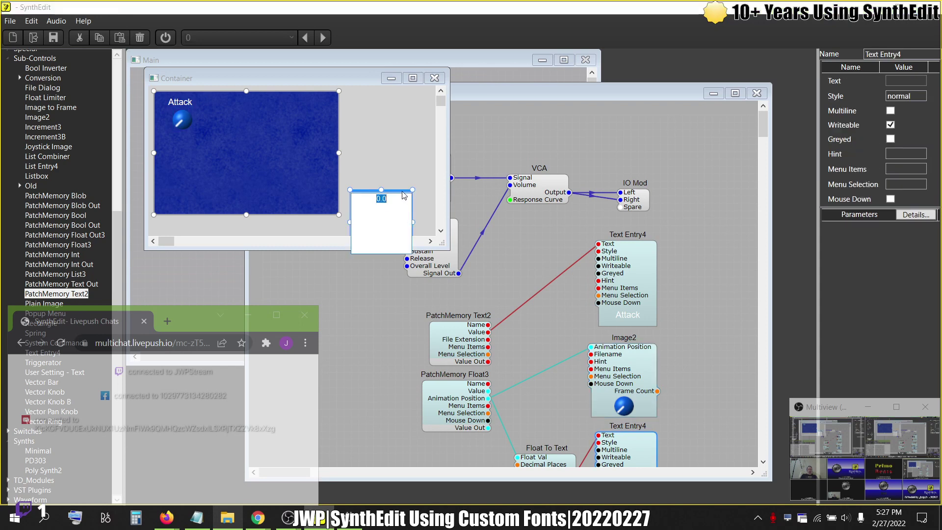
{"action": "left_click_drag", "start_coordinate": [403, 194], "coordinate": [201, 153]}
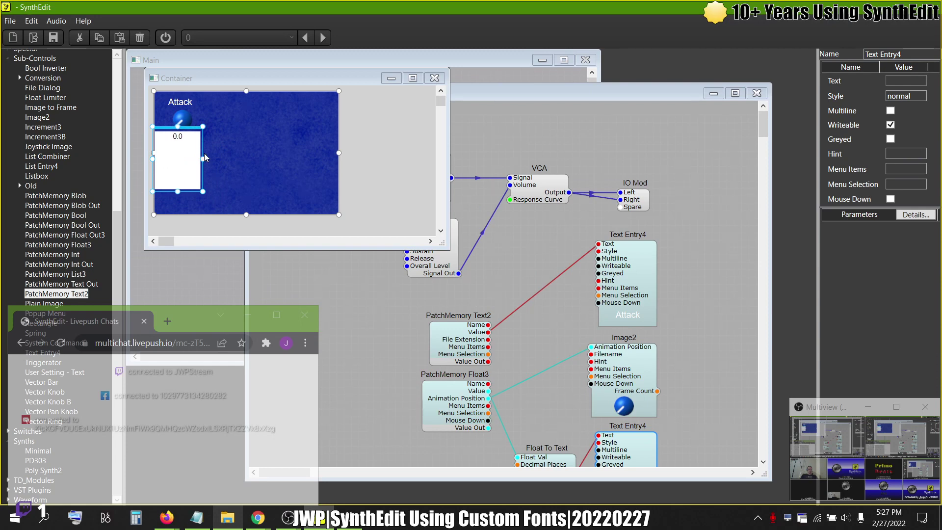
Centre the knob above the value box and reduce the box's height to a single line of text.
{"action": "left_click", "coordinate": [229, 145]}
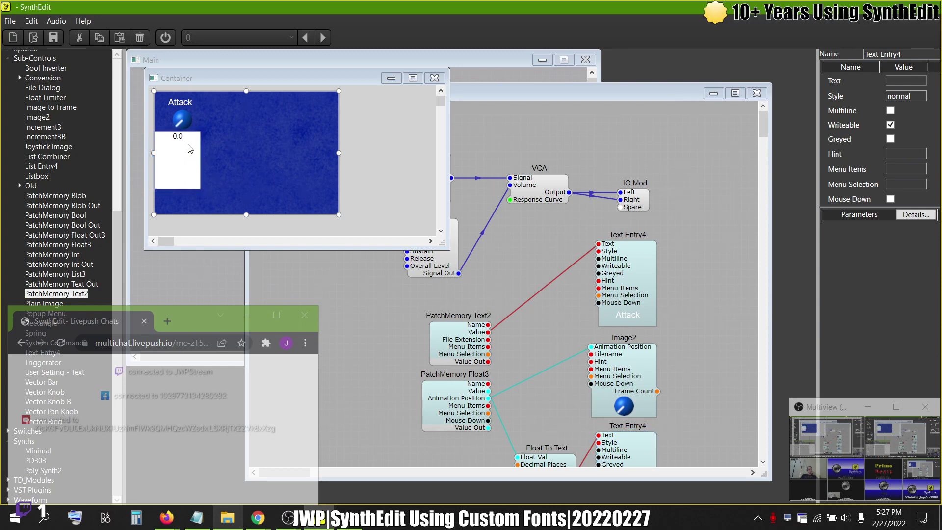
{"action": "left_click", "coordinate": [173, 121]}
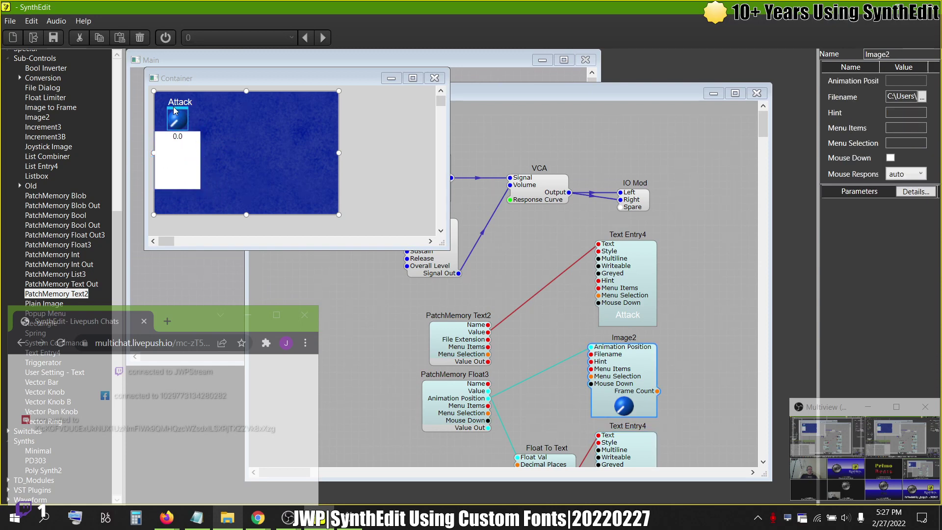
{"action": "left_click", "coordinate": [183, 105]}
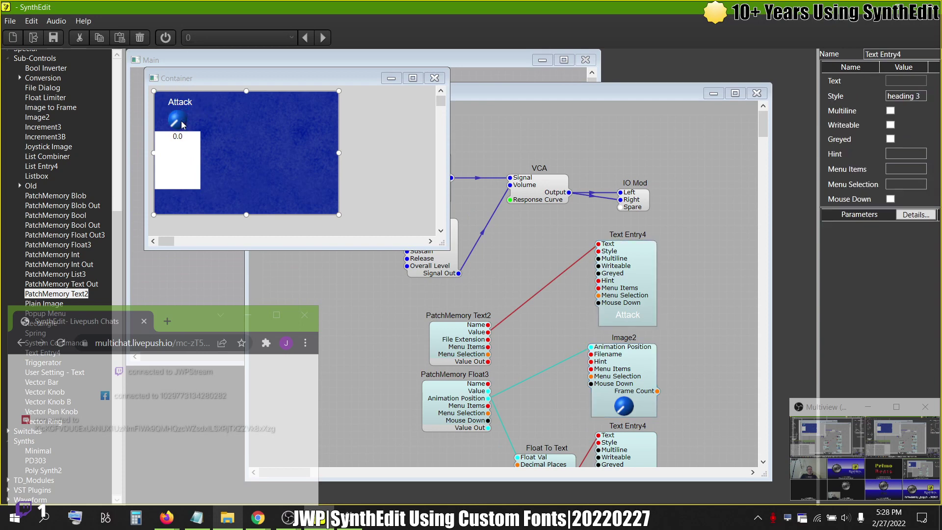
{"action": "left_click", "coordinate": [179, 120]}
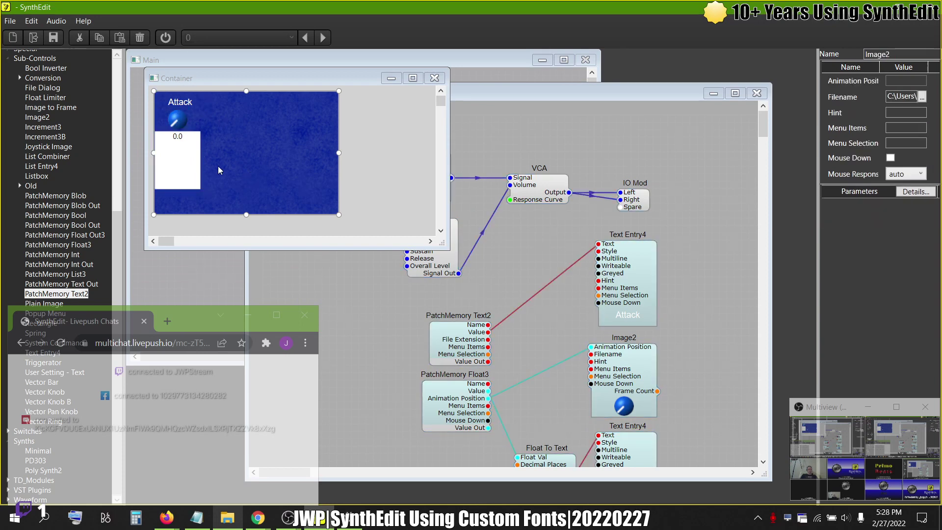
{"action": "left_click", "coordinate": [179, 169]}
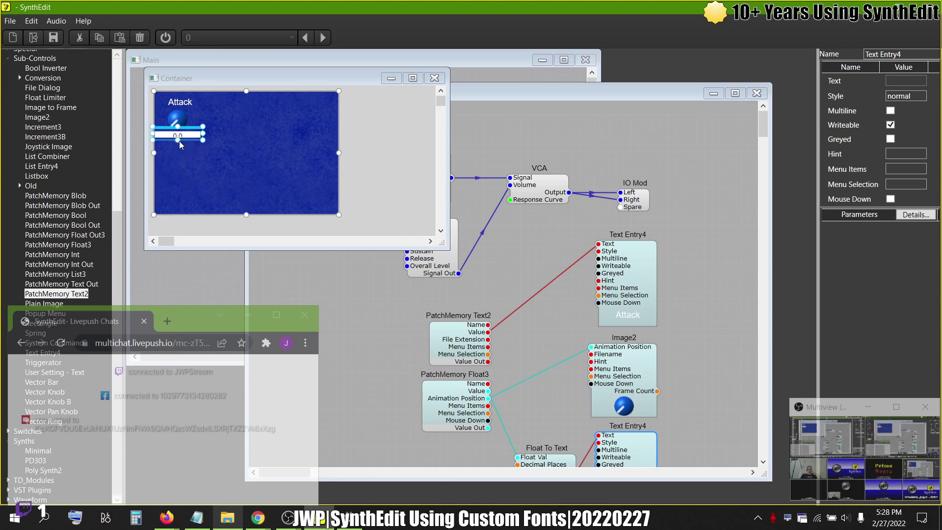
{"action": "left_click_drag", "start_coordinate": [177, 139], "coordinate": [178, 145]}
Move the Attack label left to line up with the value box's left edge.
{"action": "left_click", "coordinate": [180, 101], "text": "shift"}
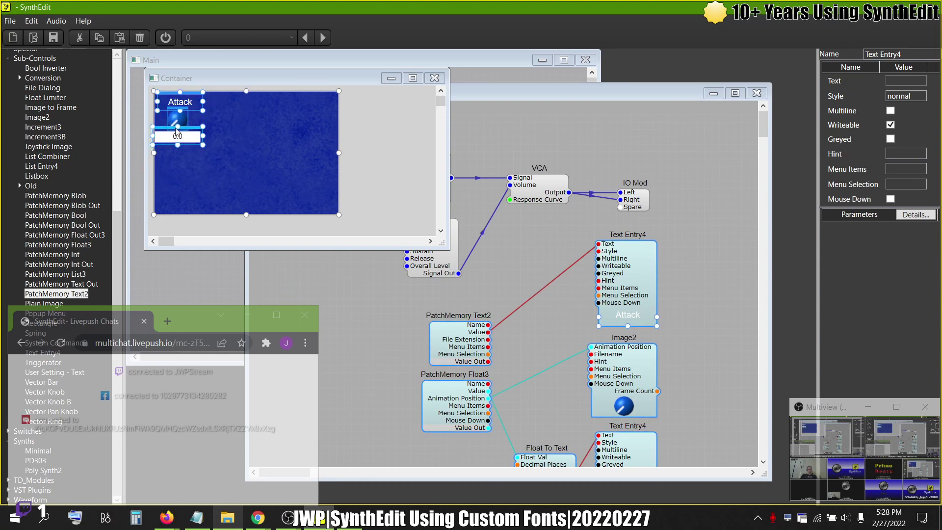
{"action": "left_click", "coordinate": [191, 98]}
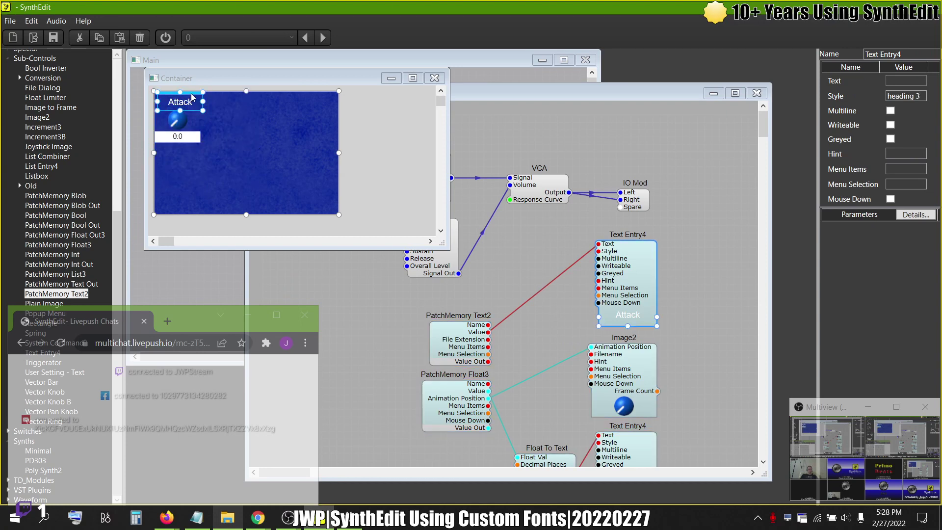
{"action": "left_click_drag", "start_coordinate": [192, 97], "coordinate": [187, 96]}
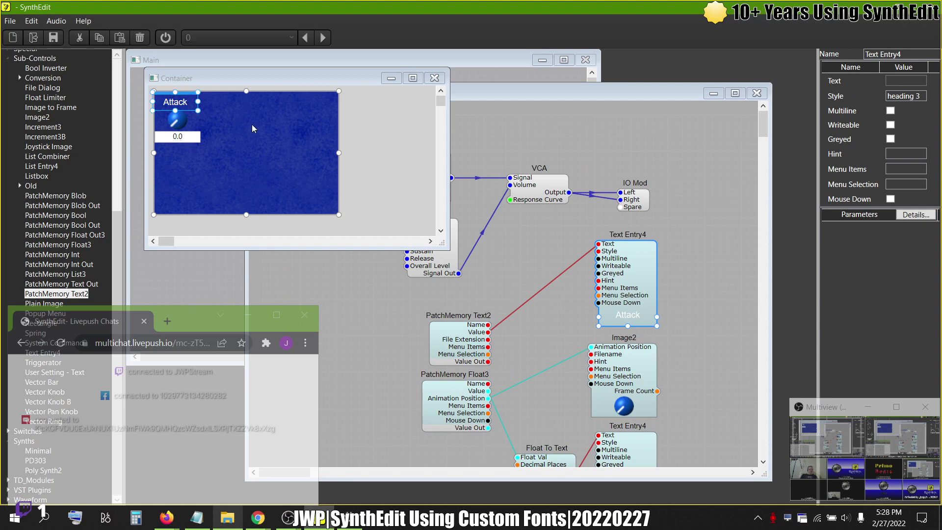
{"action": "left_click", "coordinate": [201, 137], "text": "shift"}
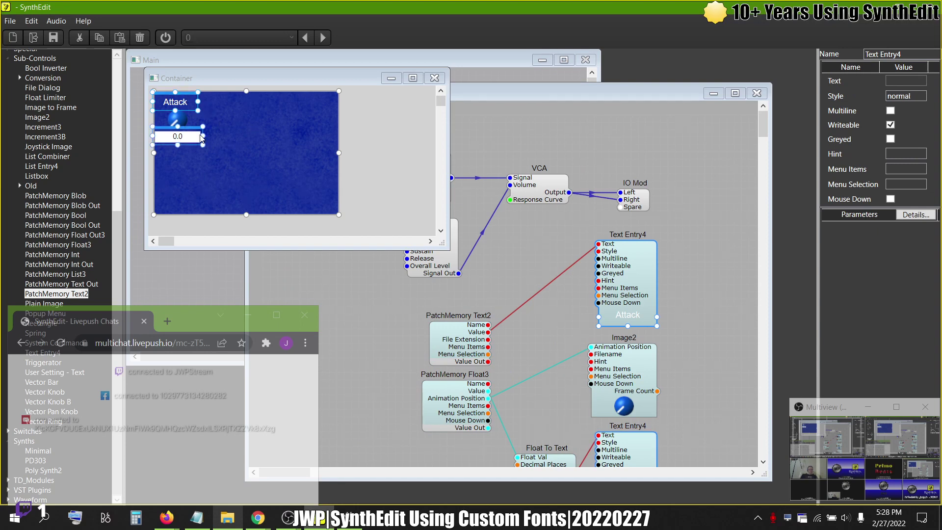
{"action": "left_click", "coordinate": [188, 104]}
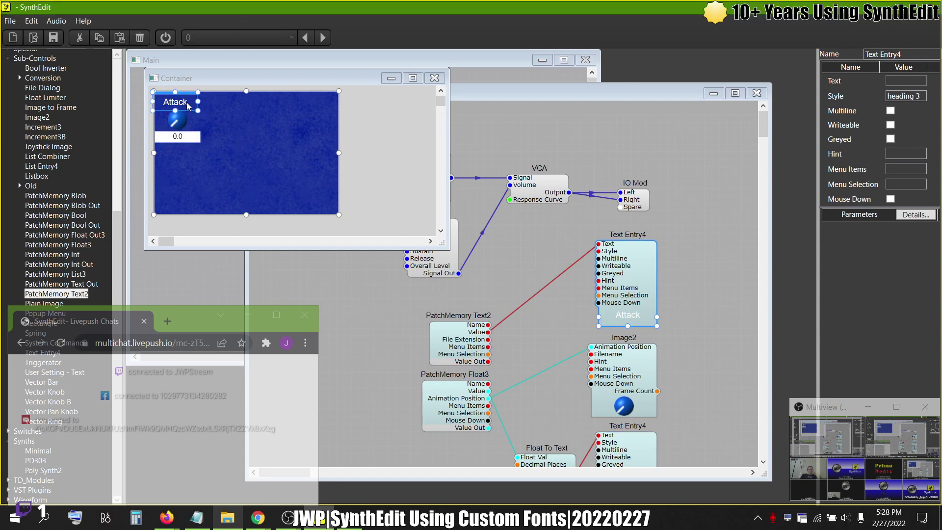
{"action": "mouse_move", "coordinate": [197, 104]}
{"action": "left_mouse_down"}
{"action": "mouse_move", "coordinate": [157, 105]}
{"action": "mouse_move", "coordinate": [199, 104]}
{"action": "left_mouse_up"}
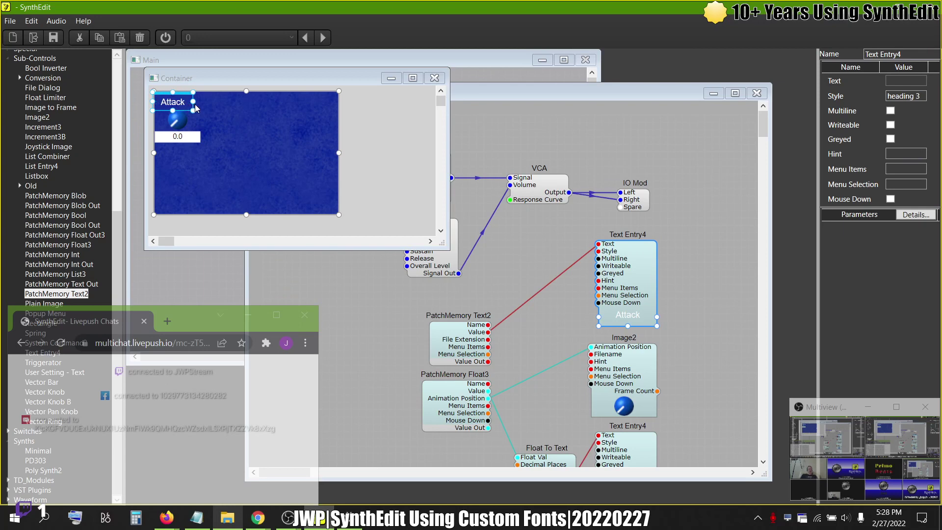
Widen the Attack label to match the value box's width, then select all the controls to check their alignment.
{"action": "left_click", "coordinate": [228, 126]}
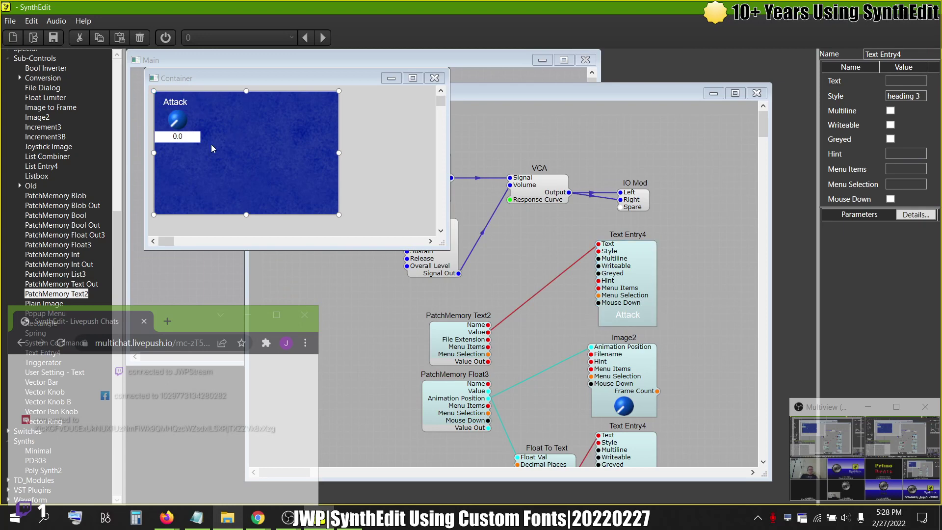
{"action": "left_click", "coordinate": [183, 105]}
{"action": "left_click", "coordinate": [248, 125]}
{"action": "left_click", "coordinate": [183, 137]}
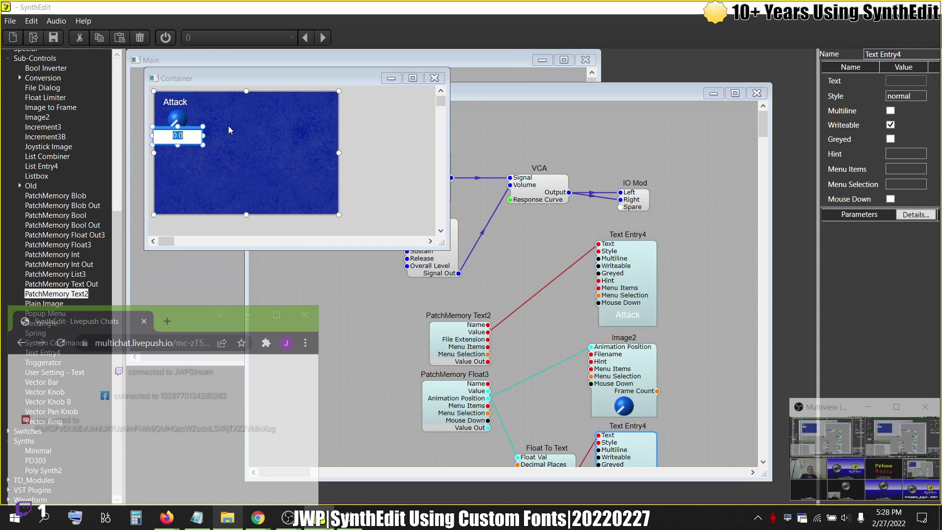
{"action": "left_click", "coordinate": [234, 126]}
{"action": "left_click", "coordinate": [196, 103]}
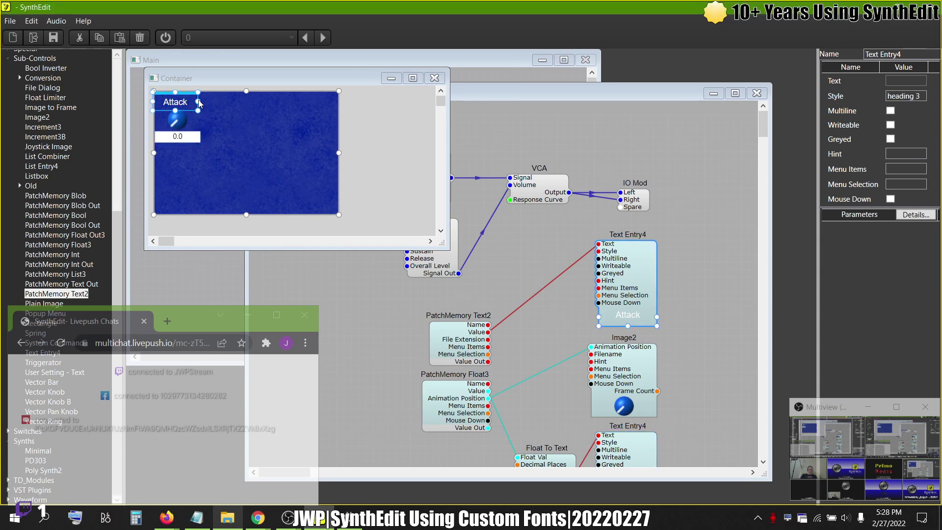
{"action": "left_click", "coordinate": [228, 121]}
{"action": "left_click_drag", "start_coordinate": [231, 165], "coordinate": [152, 88]}
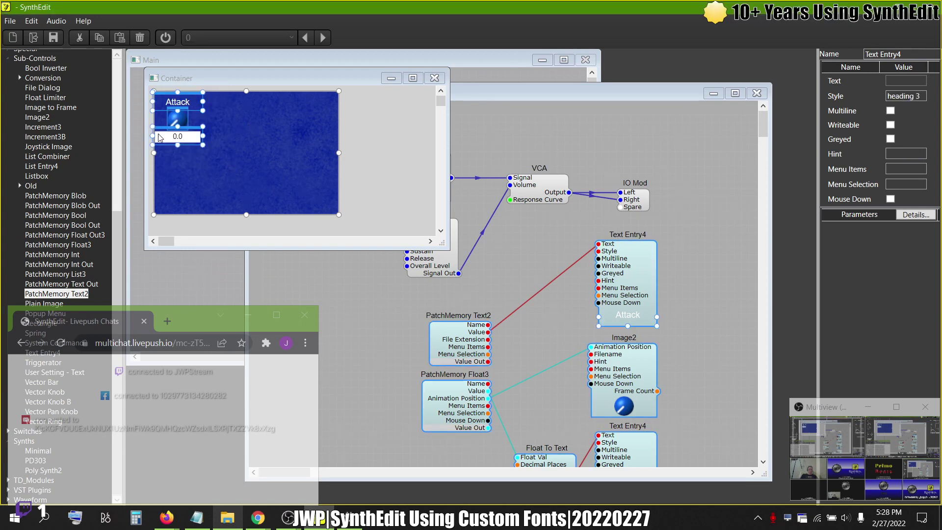
{"action": "left_click", "coordinate": [260, 144]}
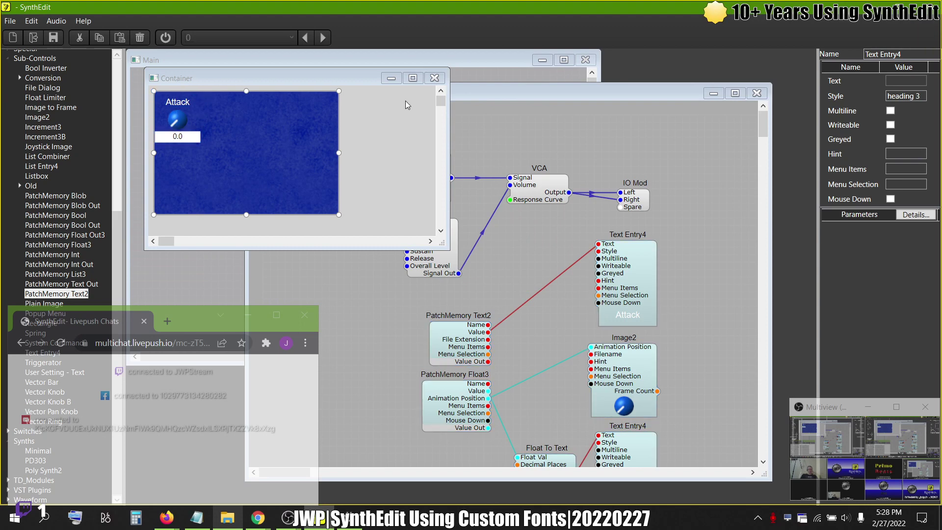
Close the panel view and containerize both Text Entry4 modules, Image2, Float To Text, PatchMemory Text2 and PatchMemory Float3.
{"action": "left_click", "coordinate": [434, 78]}
{"action": "scroll", "coordinate": [568, 241], "scroll_direction": "down", "scroll_amount": 2}
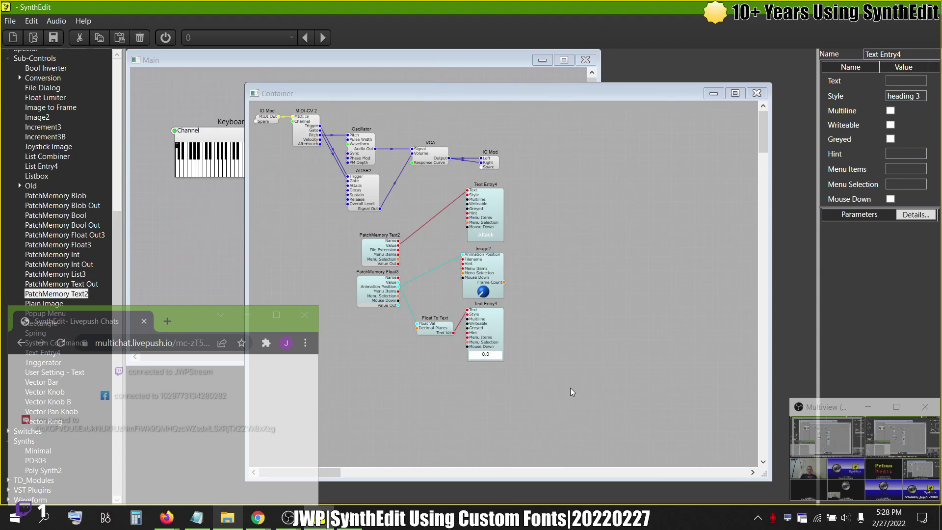
{"action": "left_click_drag", "start_coordinate": [570, 387], "coordinate": [350, 184]}
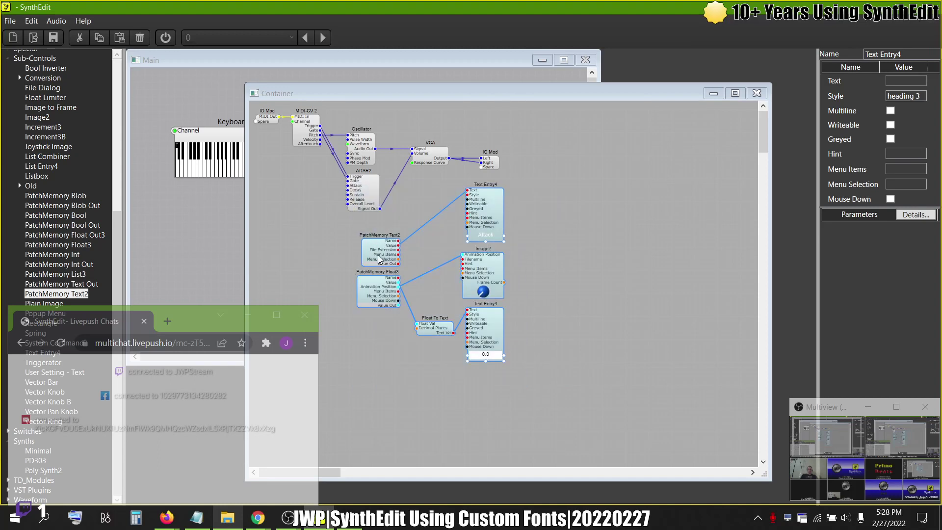
{"action": "left_click_drag", "start_coordinate": [380, 258], "coordinate": [449, 290]}
{"action": "right_click", "coordinate": [448, 291]}
{"action": "mouse_move", "coordinate": [515, 362]}
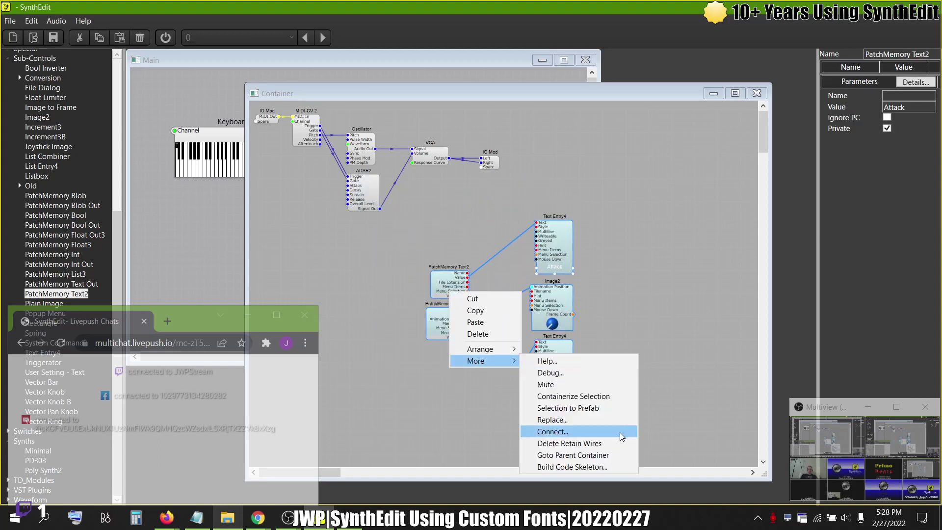
{"action": "left_click", "coordinate": [607, 397]}
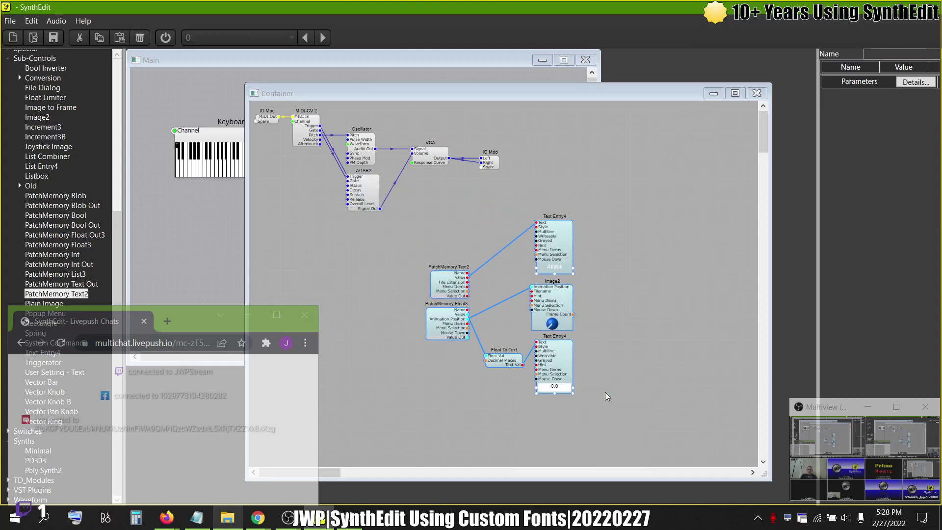
{"action": "left_click_drag", "start_coordinate": [524, 310], "coordinate": [476, 269]}
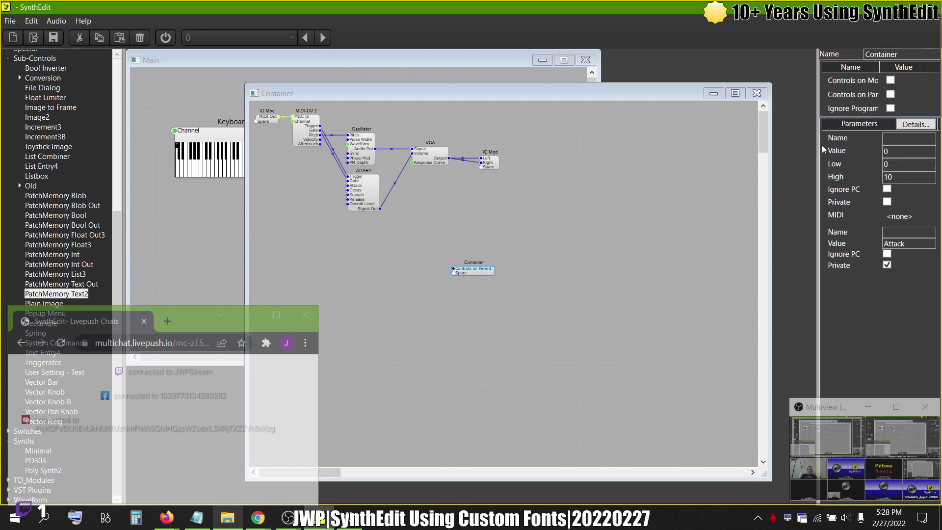
Enable Controls on Module and Controls on Parent for the new container and move its Attack control to the middle of the parent panel.
{"action": "left_click", "coordinate": [890, 80]}
{"action": "left_click", "coordinate": [890, 94]}
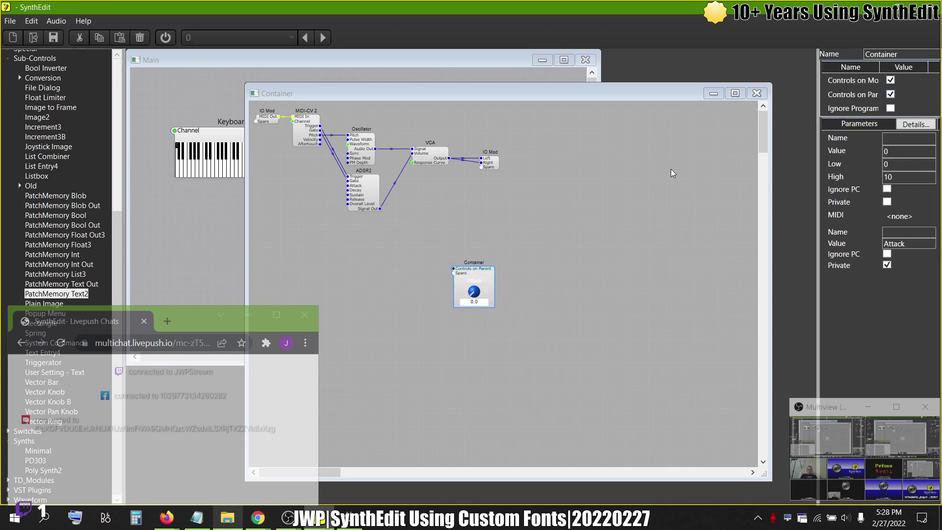
{"action": "right_click", "coordinate": [545, 230]}
{"action": "left_click", "coordinate": [581, 303]}
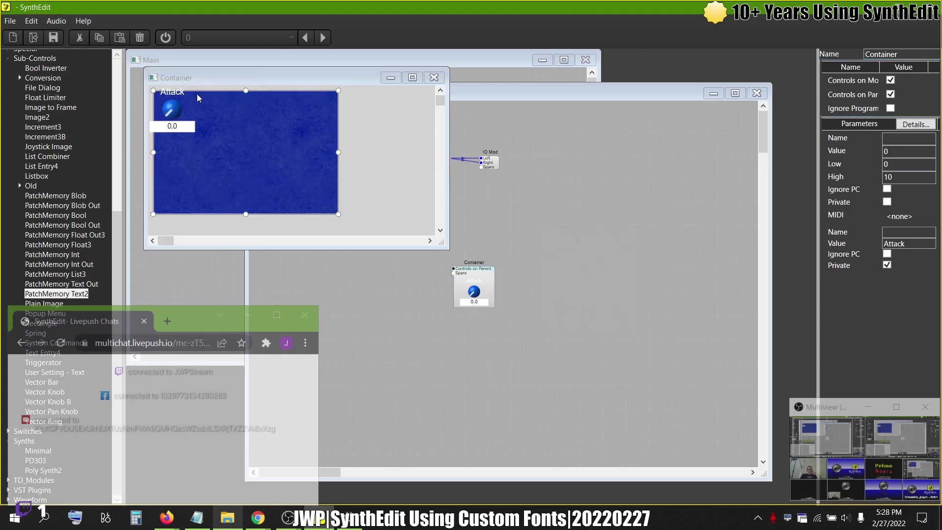
{"action": "left_click_drag", "start_coordinate": [198, 98], "coordinate": [293, 143]}
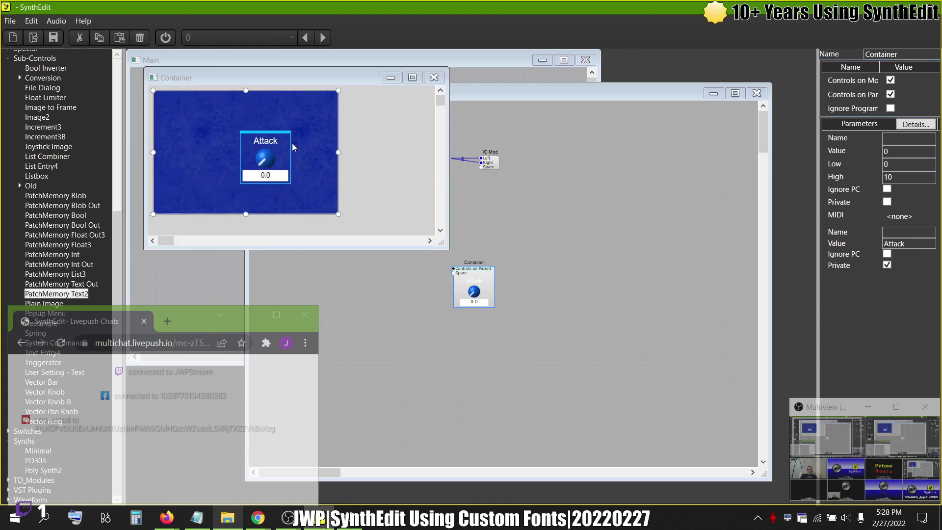
Open the Attack container's panel, nudge all its controls right so they sit inside the panel's left edge, and close both views.
{"action": "left_click", "coordinate": [542, 281]}
{"action": "double_click", "coordinate": [474, 287]}
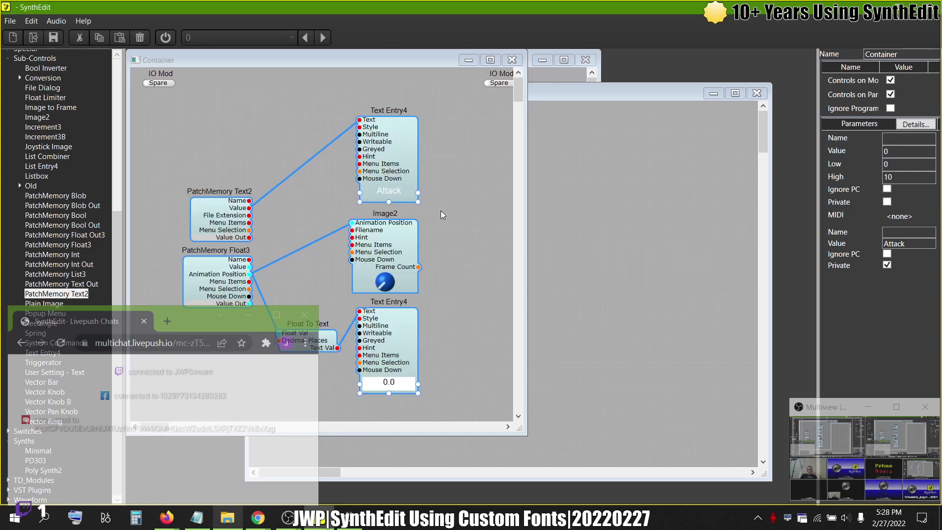
{"action": "right_click", "coordinate": [441, 211]}
{"action": "left_click", "coordinate": [473, 295]}
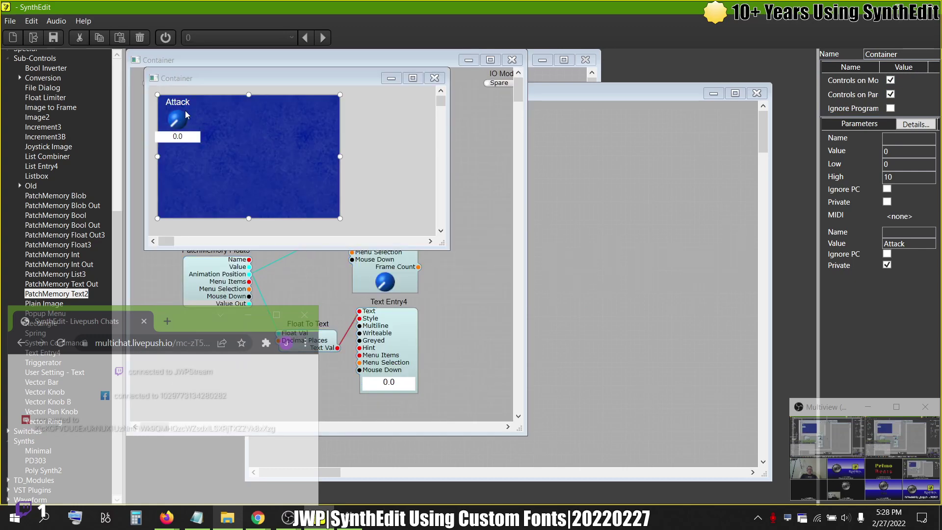
{"action": "left_click_drag", "start_coordinate": [250, 166], "coordinate": [195, 93]}
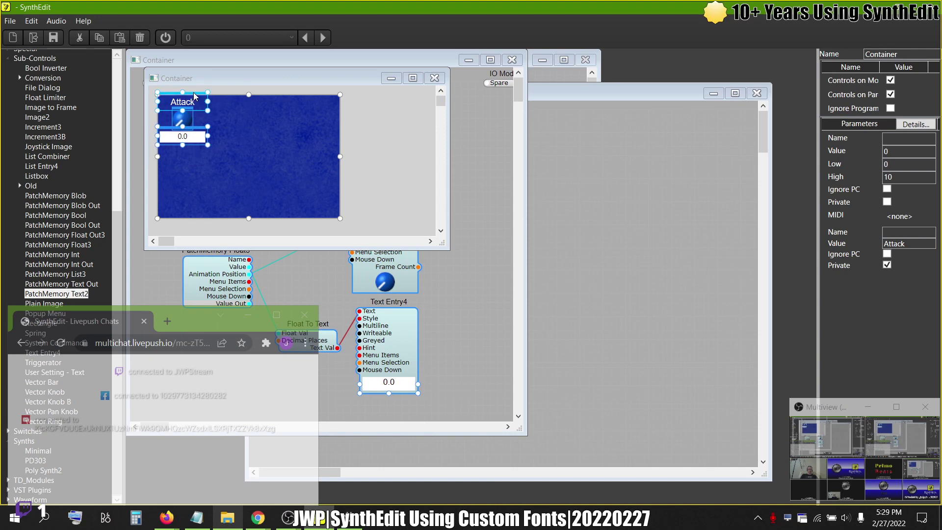
{"action": "left_click", "coordinate": [305, 156]}
{"action": "left_click", "coordinate": [454, 78]}
{"action": "left_click", "coordinate": [511, 59]}
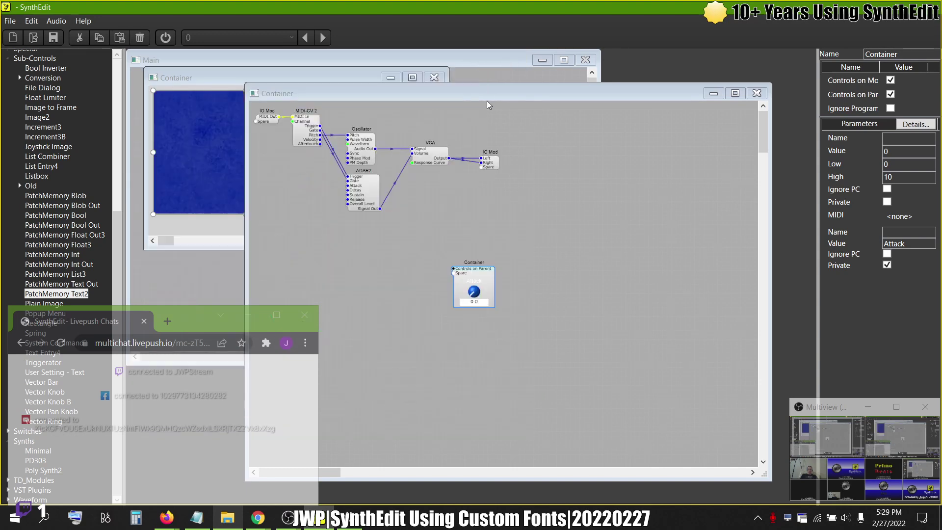
Connect ADSR2's Attack input to the Attack knob container in the parent structure.
{"action": "right_click", "coordinate": [519, 201]}
{"action": "left_click", "coordinate": [540, 217]}
{"action": "double_click", "coordinate": [478, 278]}
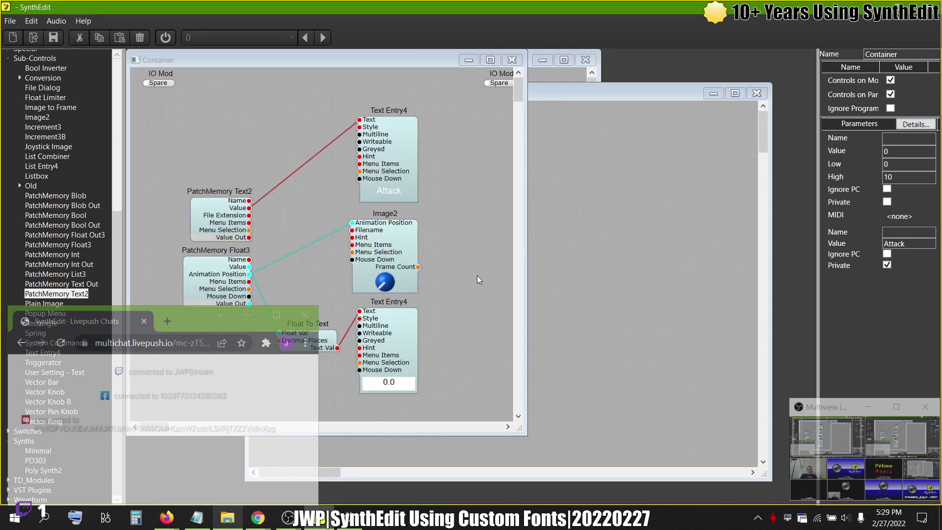
{"action": "left_click", "coordinate": [513, 60]}
{"action": "scroll", "coordinate": [369, 198], "scroll_direction": "up", "scroll_amount": 2}
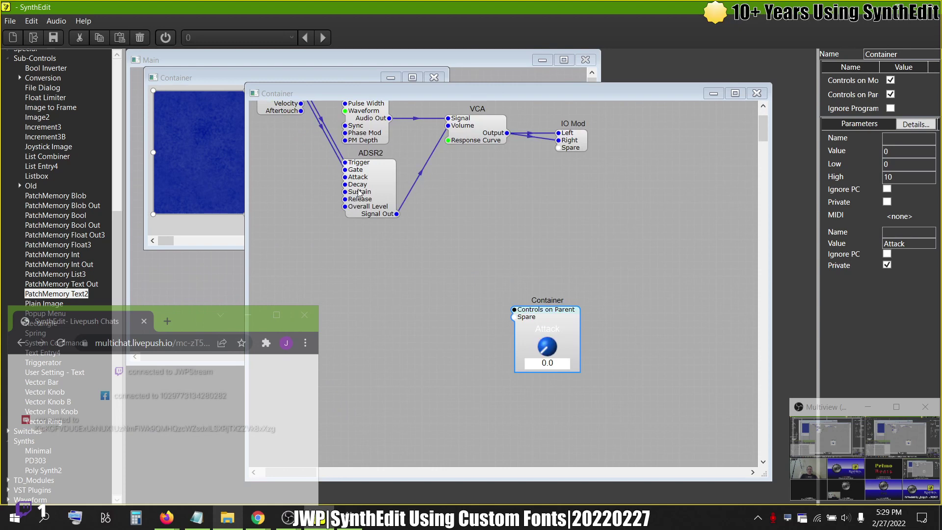
{"action": "left_click_drag", "start_coordinate": [345, 177], "coordinate": [514, 310]}
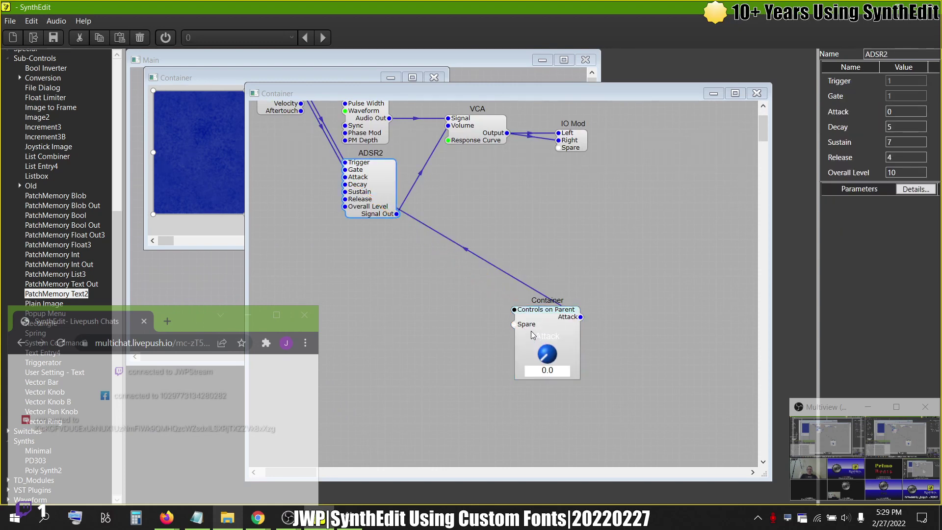
Inside the container, wire PatchMemory Float3's value output to the IO Mod's Attack pin and delete the unused input-side IO Mod.
{"action": "double_click", "coordinate": [557, 310]}
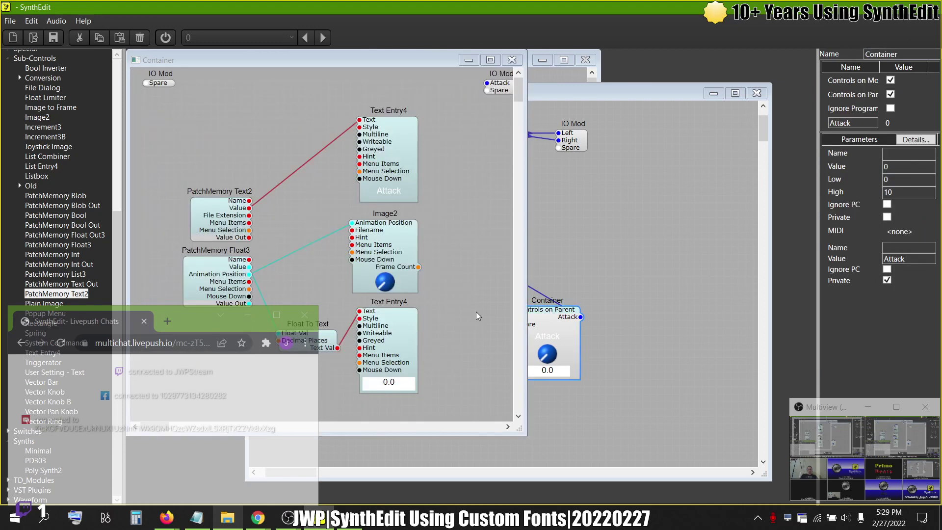
{"action": "left_click_drag", "start_coordinate": [249, 289], "coordinate": [487, 83]}
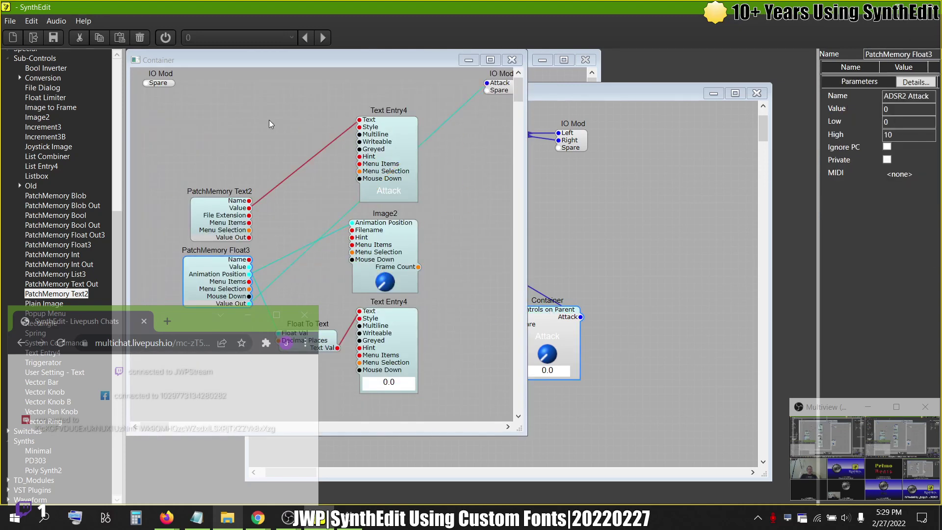
{"action": "left_click", "coordinate": [160, 84]}
{"action": "key", "text": "Delete"}
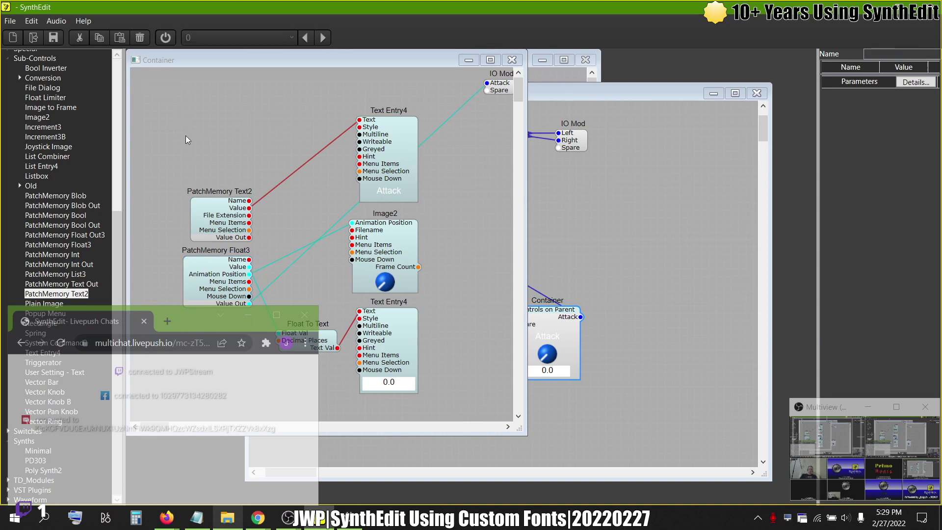
{"action": "left_click", "coordinate": [512, 59]}
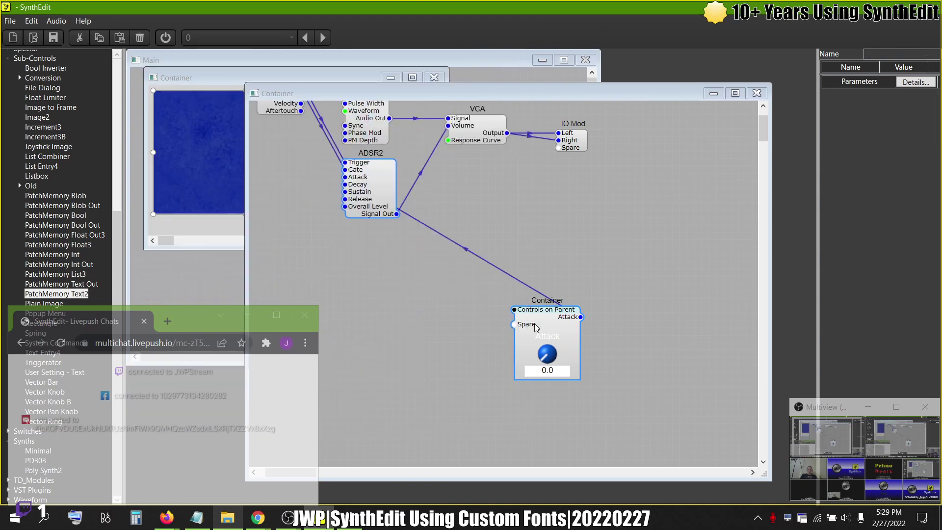
Move the Attack container to just below and left of the ADSR2 module.
{"action": "left_click_drag", "start_coordinate": [532, 337], "coordinate": [307, 242]}
{"action": "left_click", "coordinate": [536, 235]}
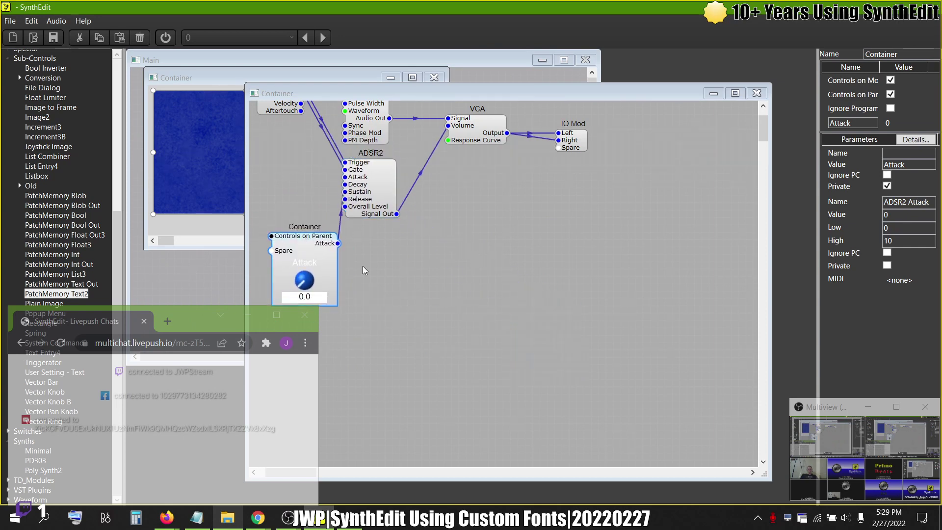
{"action": "scroll", "coordinate": [413, 255], "scroll_direction": "up", "scroll_amount": 2}
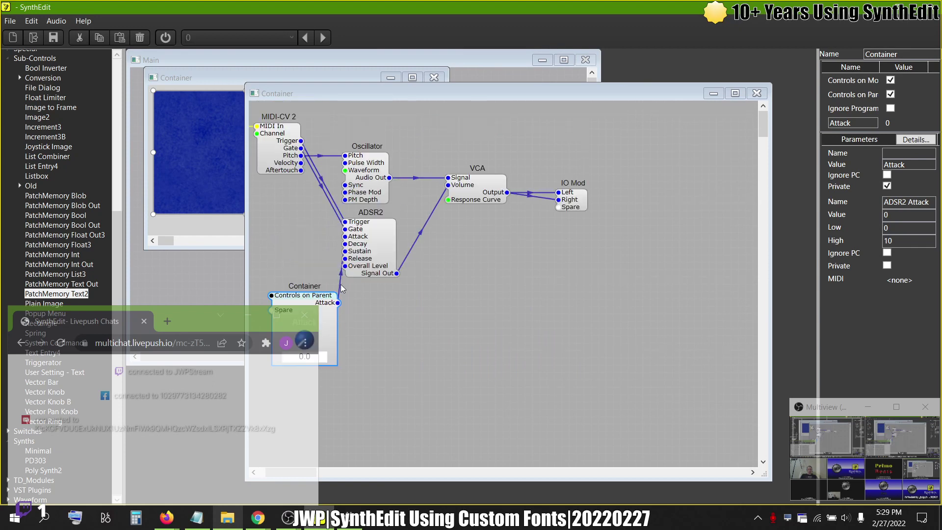
{"action": "scroll", "coordinate": [460, 357], "scroll_direction": "down", "scroll_amount": 2}
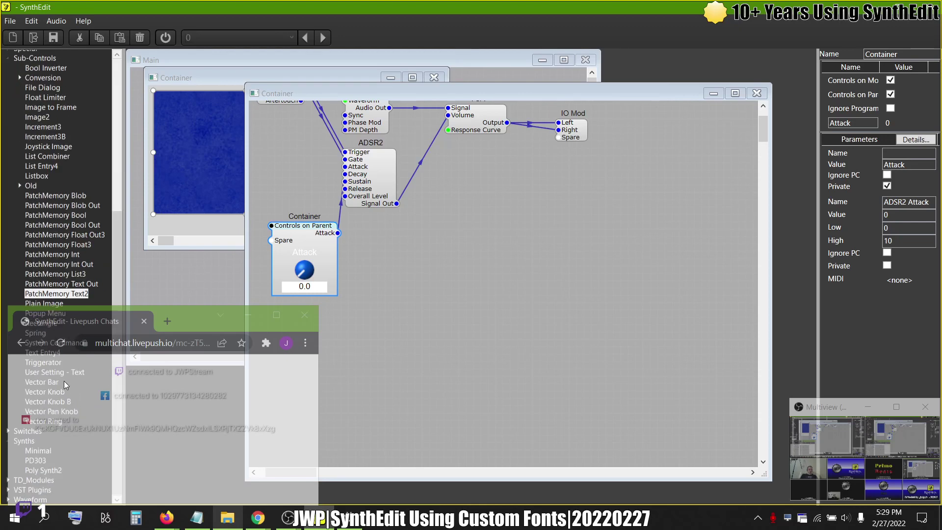
Add a Rectangle module to the structure and turn off rounding for all four corners.
{"action": "left_click_drag", "start_coordinate": [40, 322], "coordinate": [535, 274]}
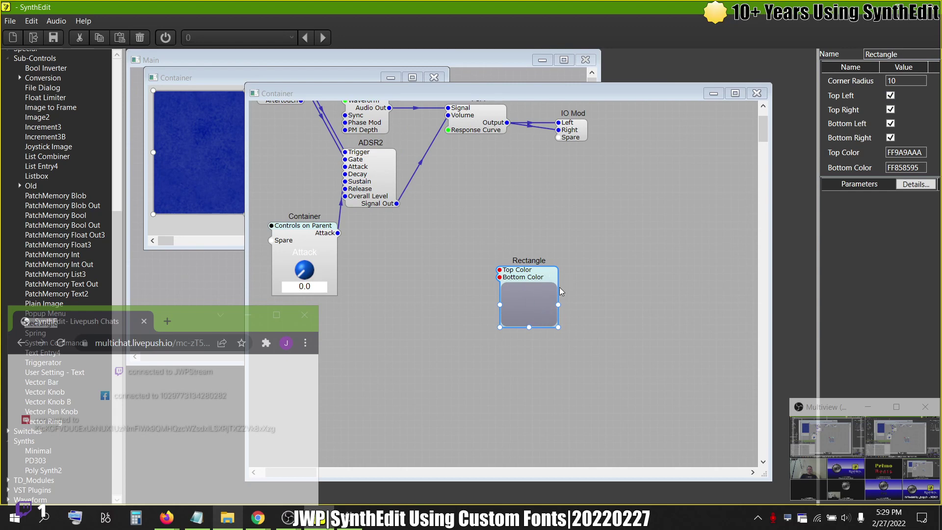
{"action": "left_click", "coordinate": [890, 95]}
{"action": "left_click", "coordinate": [890, 110]}
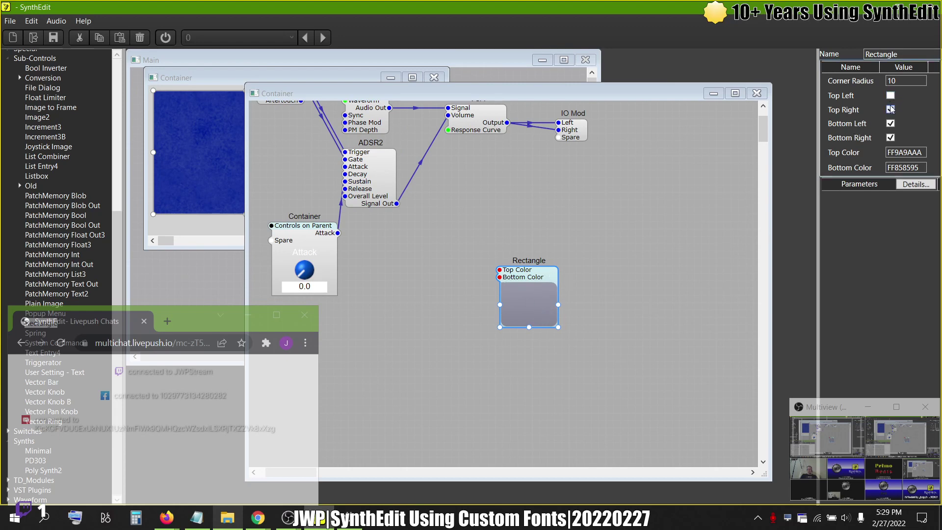
{"action": "left_click", "coordinate": [890, 123]}
Set the rectangle's Top Color to FFFF0000.
{"action": "left_click", "coordinate": [918, 153]}
{"action": "type", "text": "FFFF0000"}
{"action": "key", "text": "Tab"}
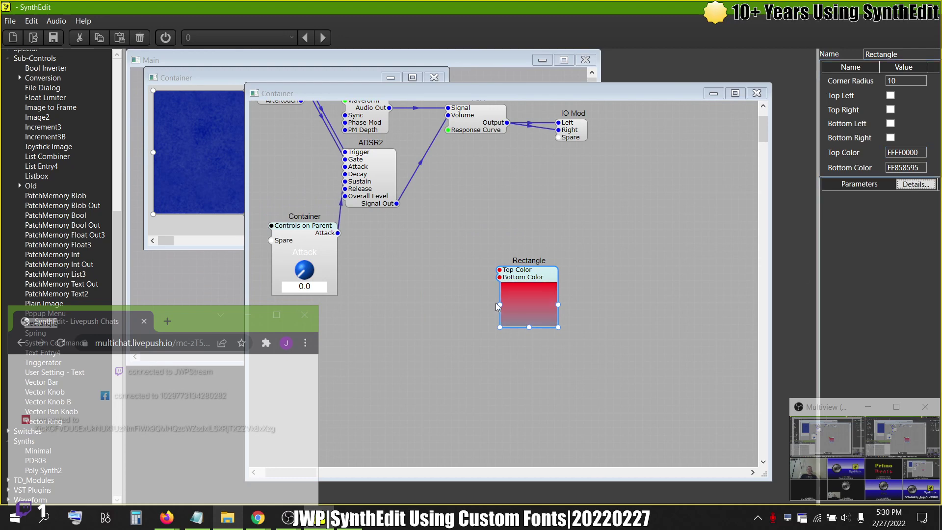
Switch to Notepad to look at the color codes in global.txt, and return to SynthEdit.
{"action": "key", "text": "alt+Tab"}
{"action": "key", "text": "alt+Tab"}
{"action": "key", "text": "alt+Tab"}
{"action": "key", "text": "alt+Tab"}
{"action": "key", "text": "alt+Tab"}
{"action": "key", "text": "alt+Tab"}
{"action": "key", "text": "alt+Tab"}
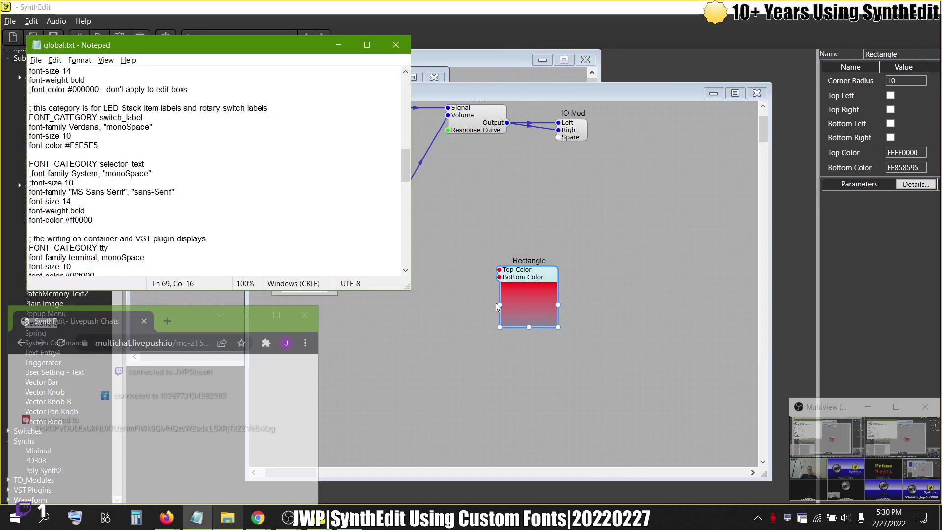
{"action": "left_click", "coordinate": [652, 237]}
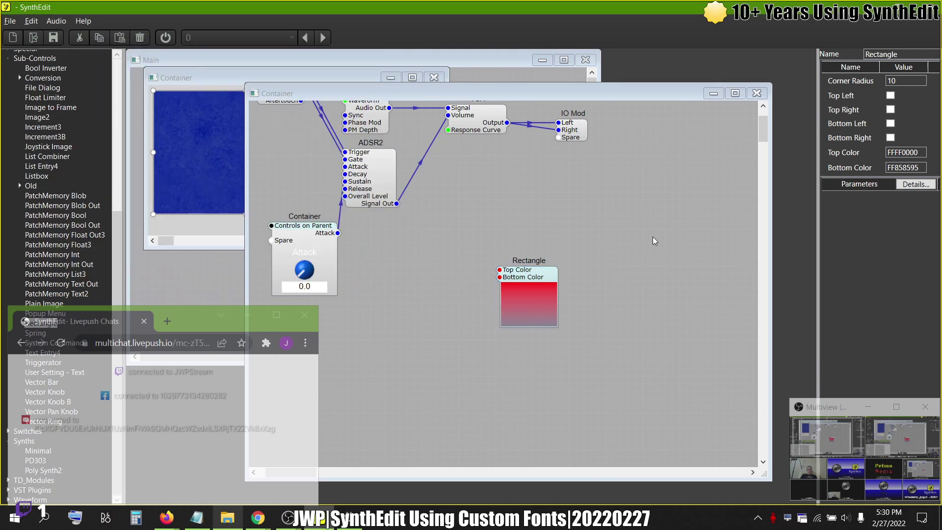
Set the rectangle's Top Color to FF010101 and its Bottom Color to FFC0C0C0.
{"action": "left_click", "coordinate": [925, 152]}
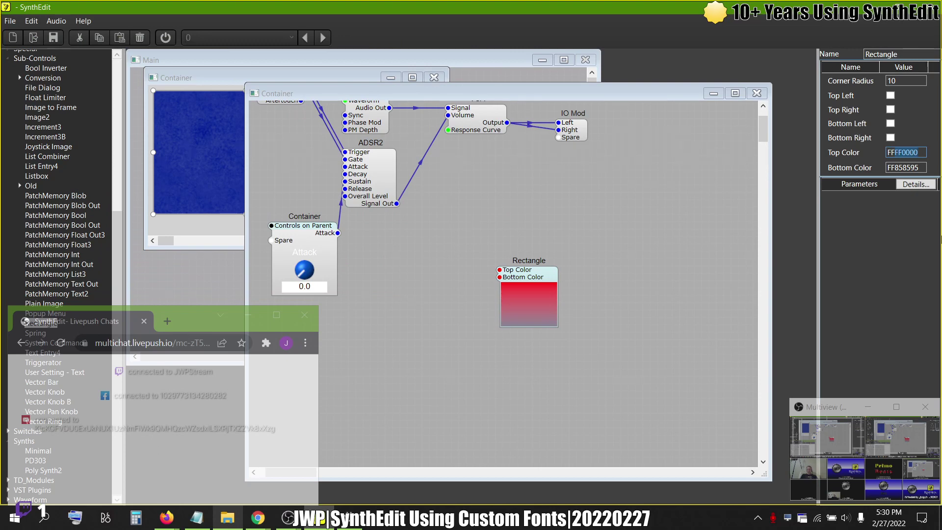
{"action": "type", "text": "0101"}
{"action": "key", "text": "Tab"}
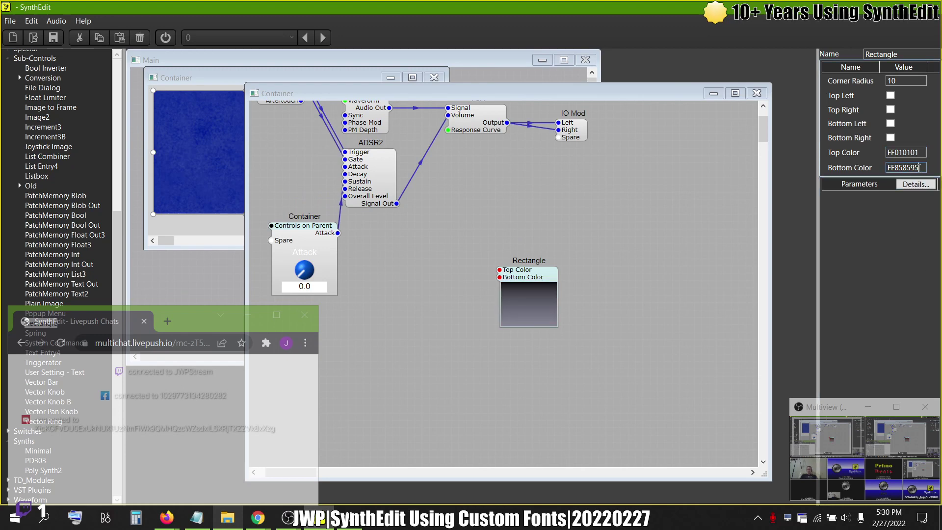
{"action": "left_click_drag", "start_coordinate": [923, 168], "coordinate": [896, 178]}
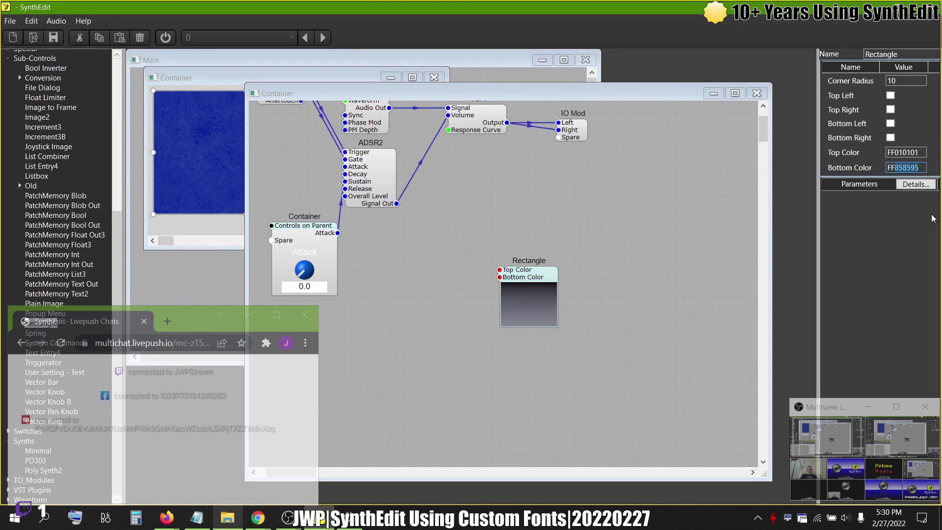
{"action": "type", "text": "c0"}
{"action": "key", "text": "Return"}
{"action": "type", "text": "C0C0C0"}
{"action": "key", "text": "Return"}
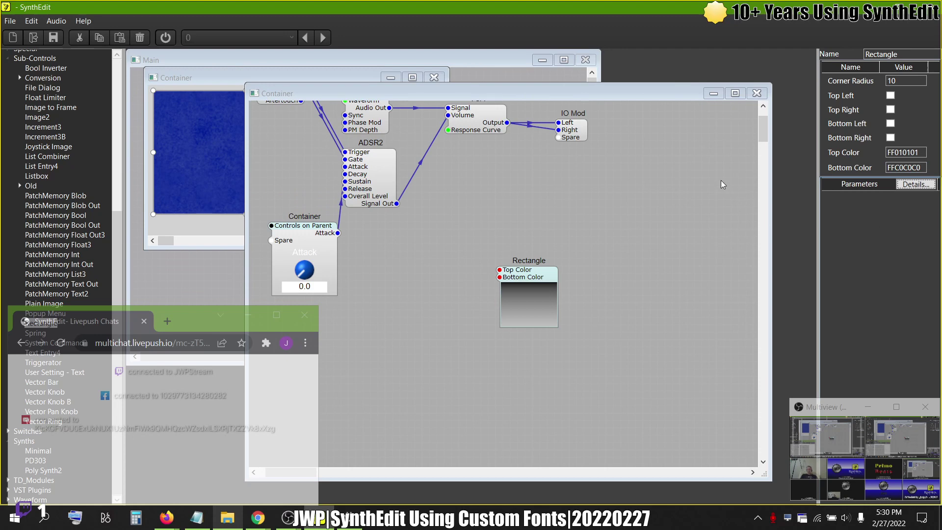
Open the parent container's panel view, then move and stretch the rectangle to cover the whole blue background.
{"action": "right_click", "coordinate": [569, 186]}
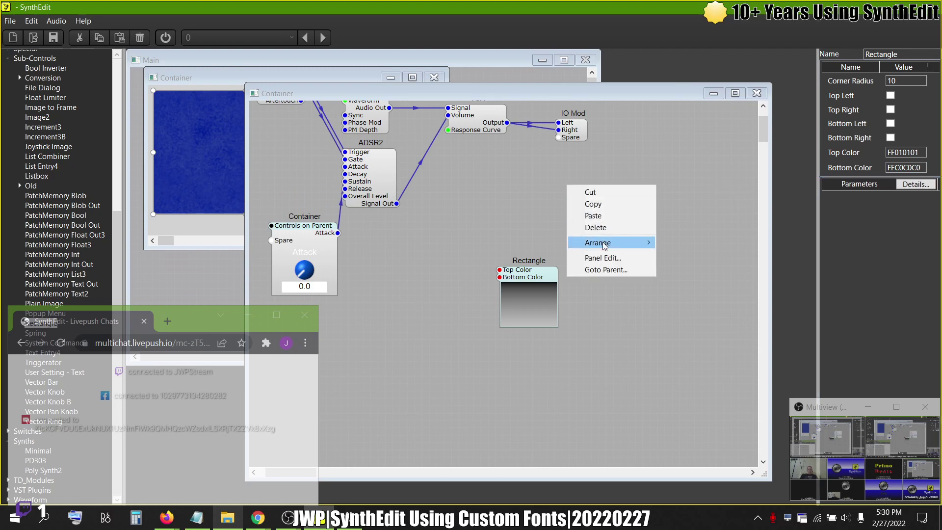
{"action": "left_click", "coordinate": [601, 258]}
{"action": "left_click", "coordinate": [358, 200]}
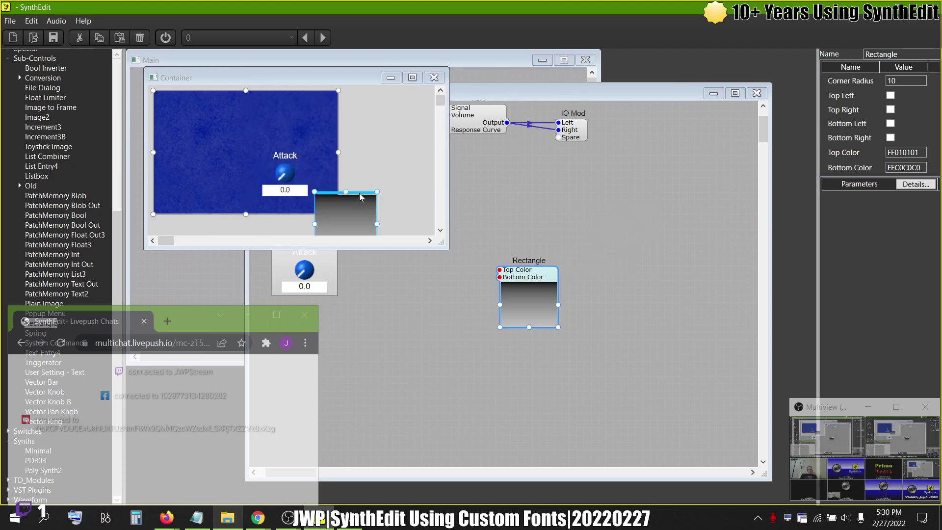
{"action": "left_click_drag", "start_coordinate": [358, 200], "coordinate": [342, 124]}
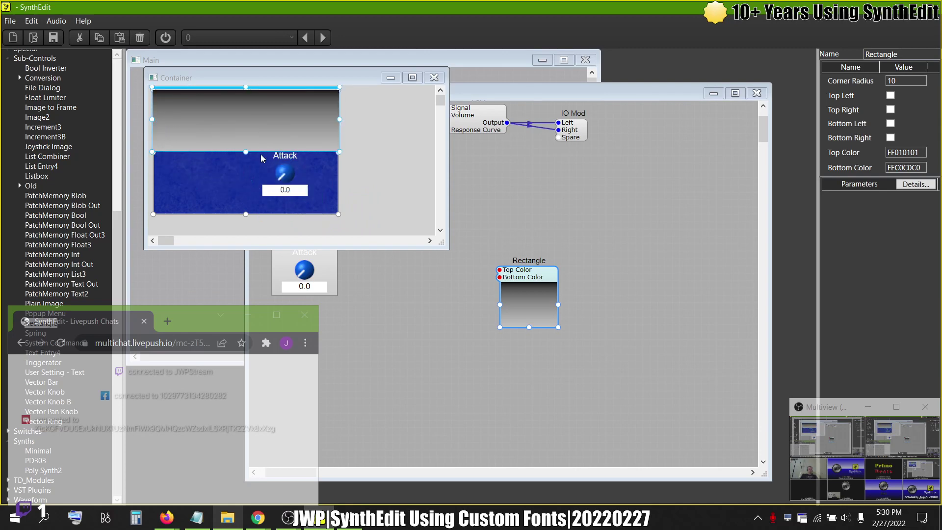
{"action": "left_click_drag", "start_coordinate": [247, 153], "coordinate": [248, 215]}
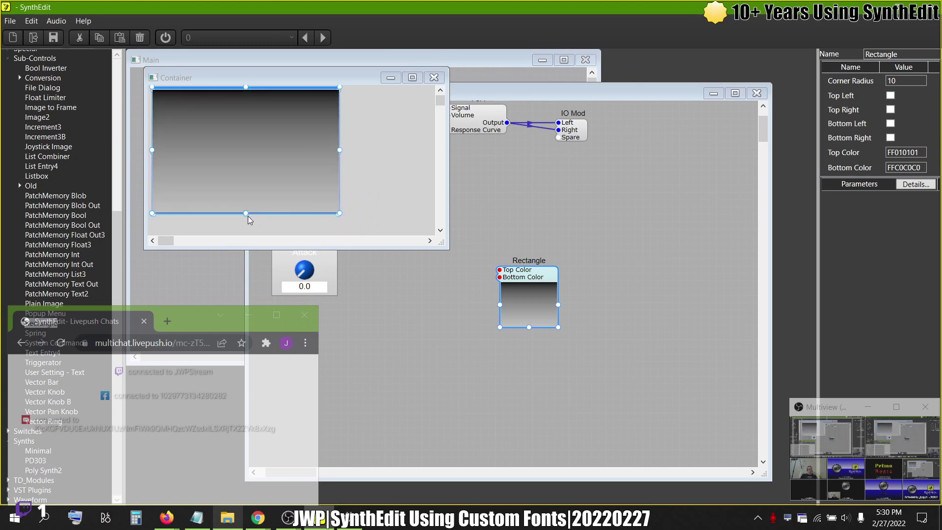
Send the rectangle to the back so it lies behind the Attack control, and select that control.
{"action": "right_click", "coordinate": [219, 125]}
{"action": "mouse_move", "coordinate": [260, 184]}
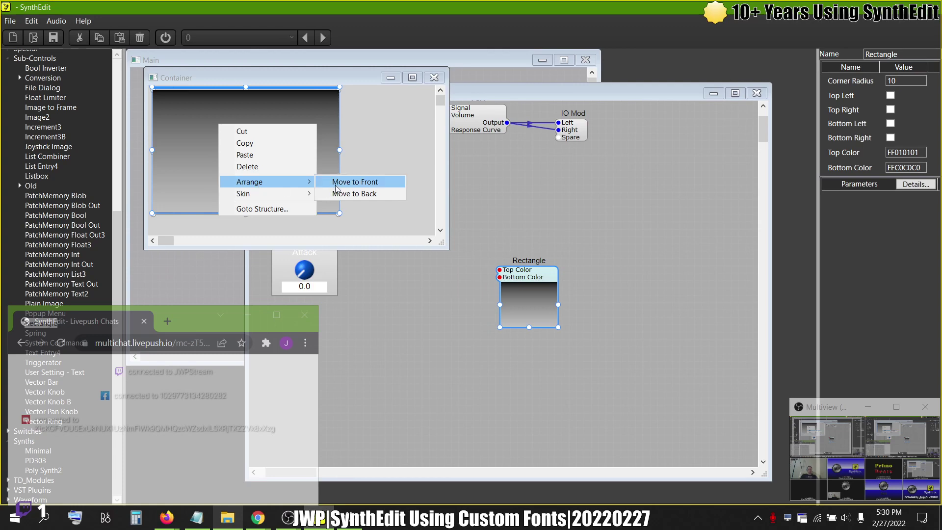
{"action": "left_click", "coordinate": [353, 194]}
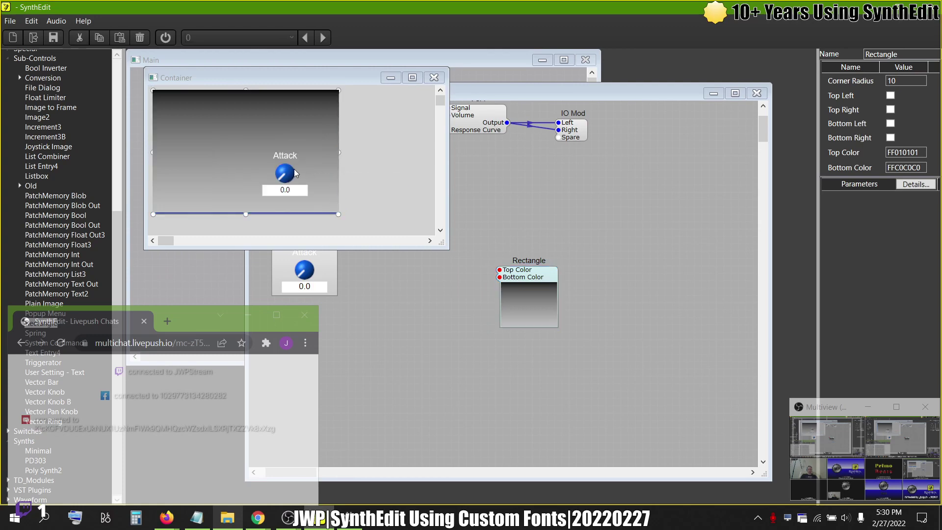
{"action": "left_click", "coordinate": [294, 173]}
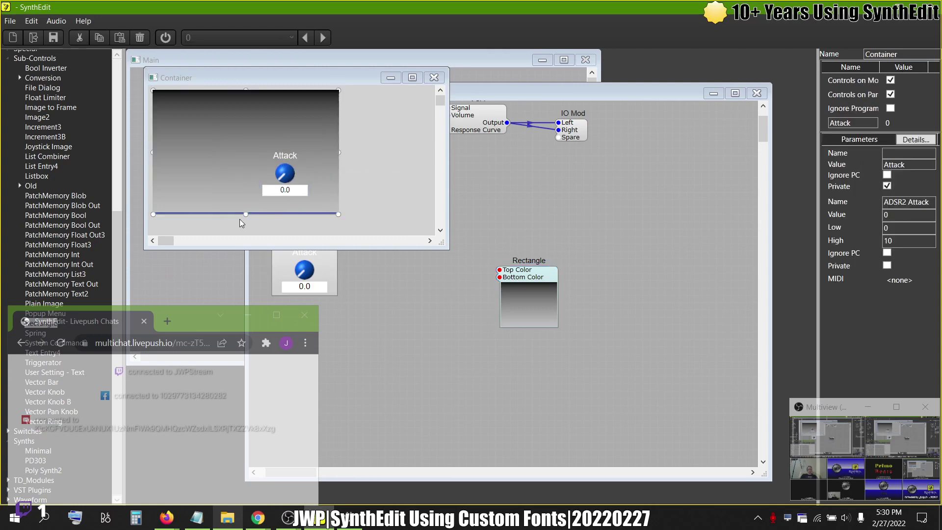
Shorten the blue background to match the rectangle's lower edge and realign the rectangle exactly over it.
{"action": "left_click_drag", "start_coordinate": [245, 216], "coordinate": [246, 213]}
{"action": "left_click", "coordinate": [203, 108]}
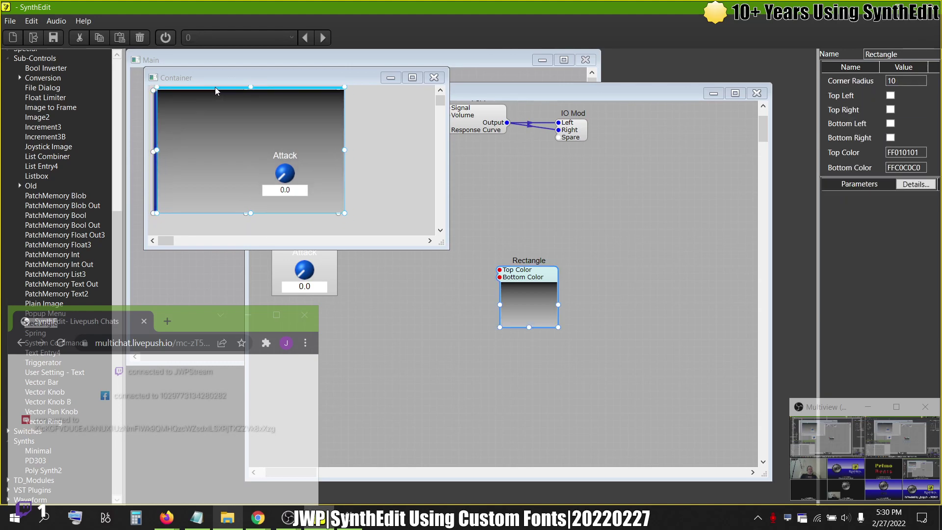
{"action": "left_click_drag", "start_coordinate": [215, 88], "coordinate": [264, 94]}
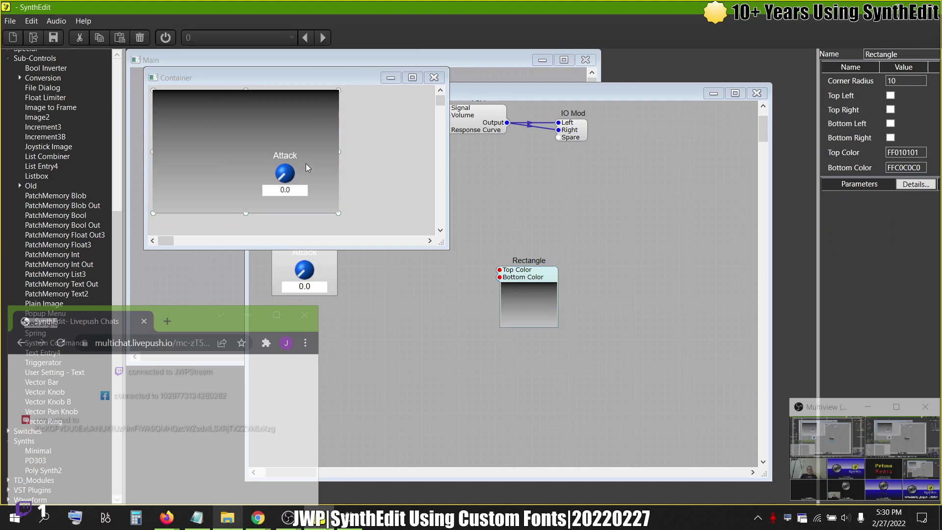
Move the Attack control to the lower-left corner of the rectangle and close the panel view.
{"action": "left_click", "coordinate": [293, 162]}
{"action": "left_click_drag", "start_coordinate": [285, 152], "coordinate": [181, 162]}
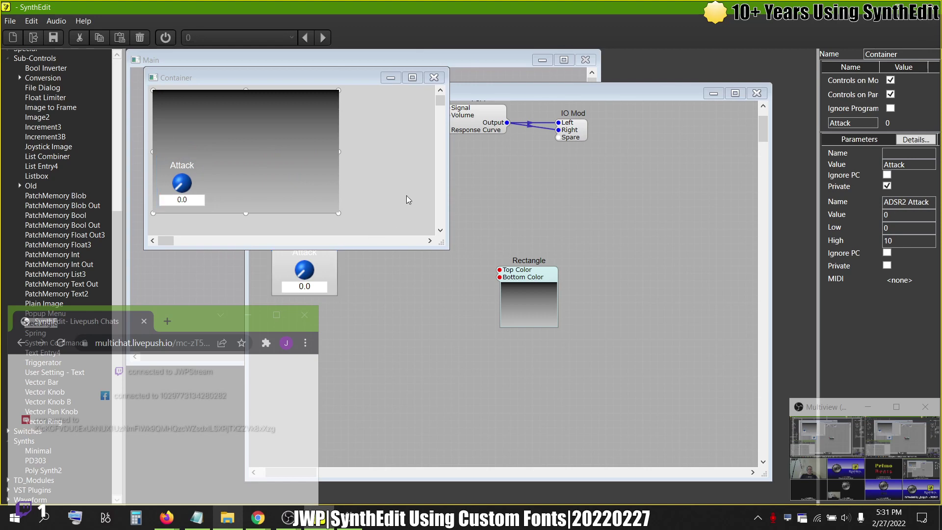
{"action": "left_click", "coordinate": [433, 78]}
Move the Rectangle module beneath the input IO Mod and add a PatchMemory Text2 module below the VCA.
{"action": "left_click_drag", "start_coordinate": [530, 276], "coordinate": [288, 210]}
{"action": "left_click", "coordinate": [440, 272]}
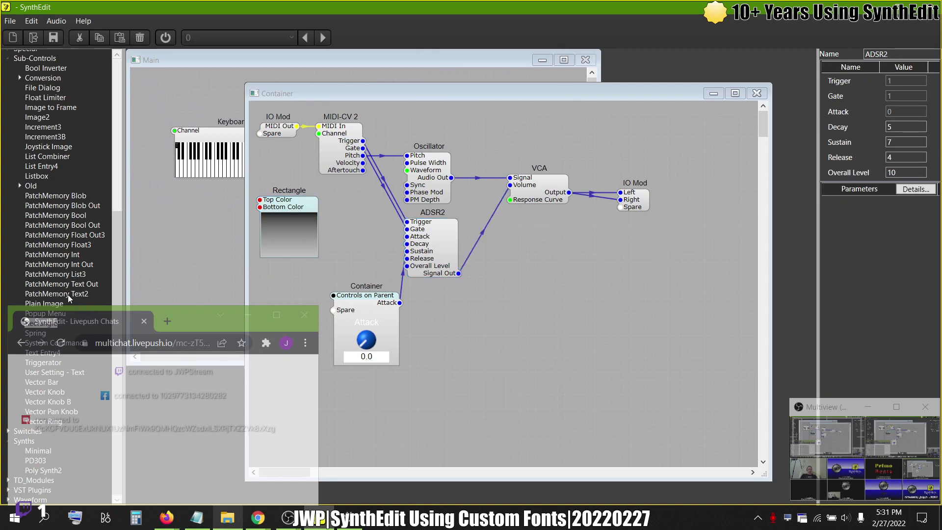
{"action": "left_click_drag", "start_coordinate": [69, 298], "coordinate": [544, 255]}
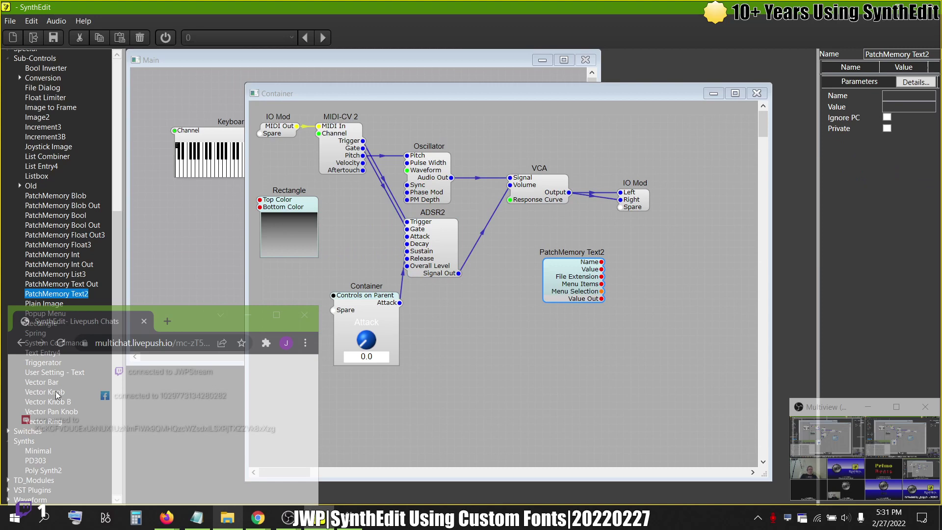
Add a Text Entry4 module beside PatchMemory Text2, link Value to its Text input, and set its Style to heading.
{"action": "left_click_drag", "start_coordinate": [42, 356], "coordinate": [672, 267]}
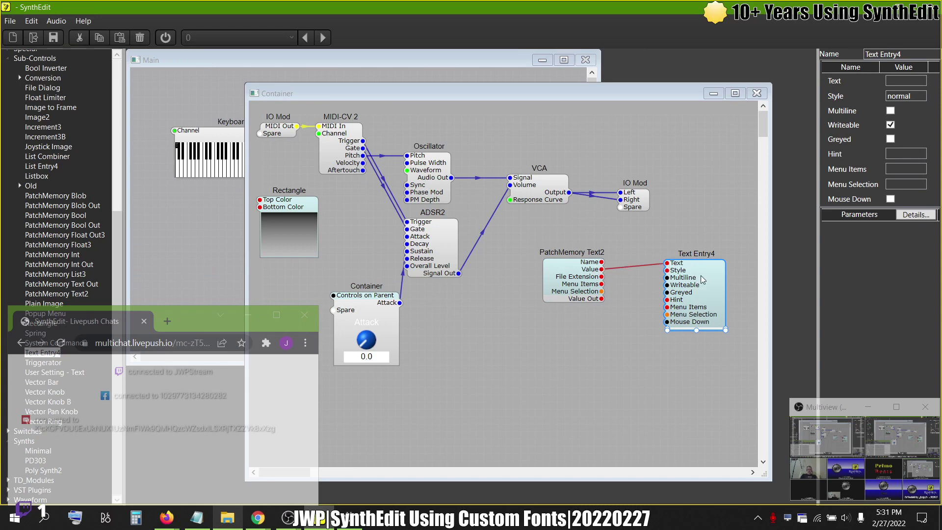
{"action": "left_click", "coordinate": [923, 94]}
{"action": "key", "text": "BackSpace"}
{"action": "key", "text": "BackSpace"}
{"action": "key", "text": "BackSpace"}
{"action": "key", "text": "BackSpace"}
{"action": "key", "text": "BackSpace"}
{"action": "key", "text": "BackSpace"}
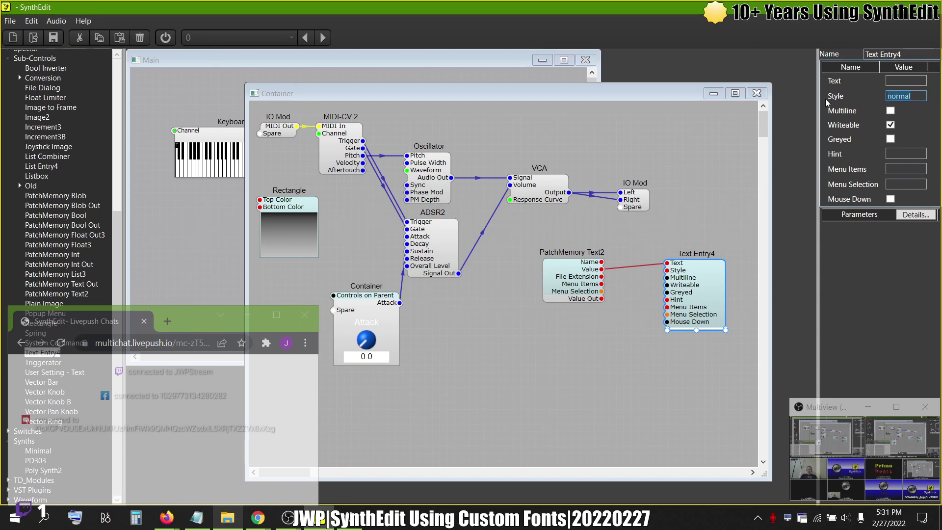
{"action": "type", "text": "hEADING"}
{"action": "key", "text": "ctrl+a"}
{"action": "key", "text": "BackSpace"}
{"action": "type", "text": "heading"}
{"action": "key", "text": "Tab"}
Look up the heading style names in global.txt in Notepad and on the SynthEdit wiki's Documentation page in Firefox.
{"action": "key", "text": "alt+Tab"}
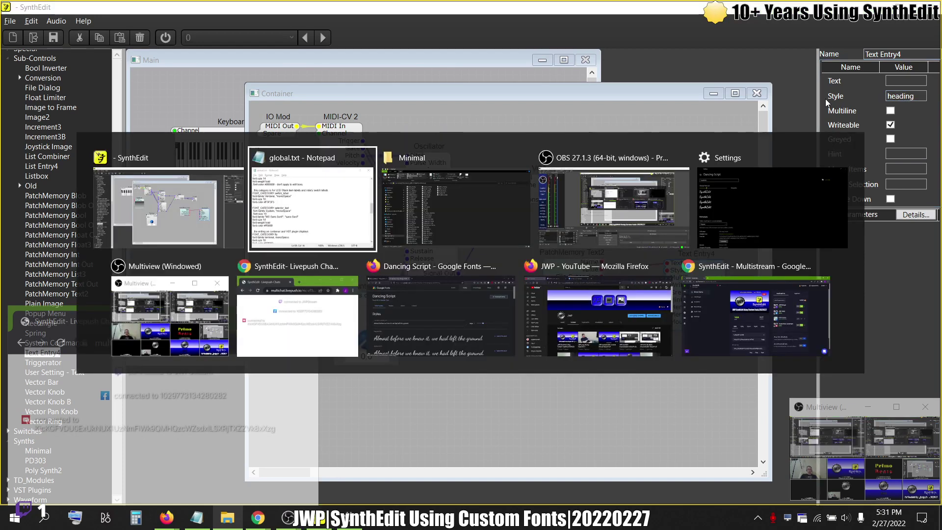
{"action": "scroll", "coordinate": [140, 193], "scroll_direction": "up", "scroll_amount": 7}
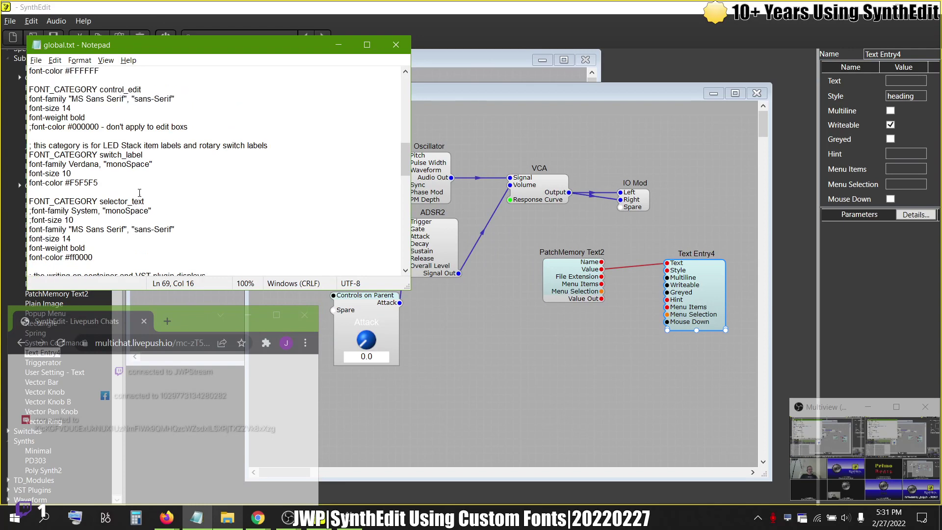
{"action": "scroll", "coordinate": [139, 193], "scroll_direction": "up", "scroll_amount": 3}
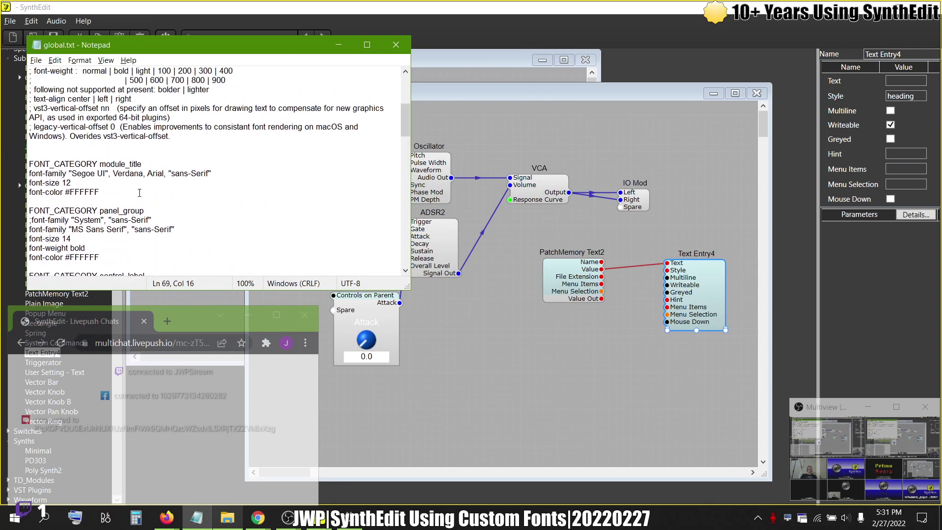
{"action": "scroll", "coordinate": [139, 193], "scroll_direction": "down", "scroll_amount": 2}
{"action": "scroll", "coordinate": [140, 193], "scroll_direction": "down", "scroll_amount": 9}
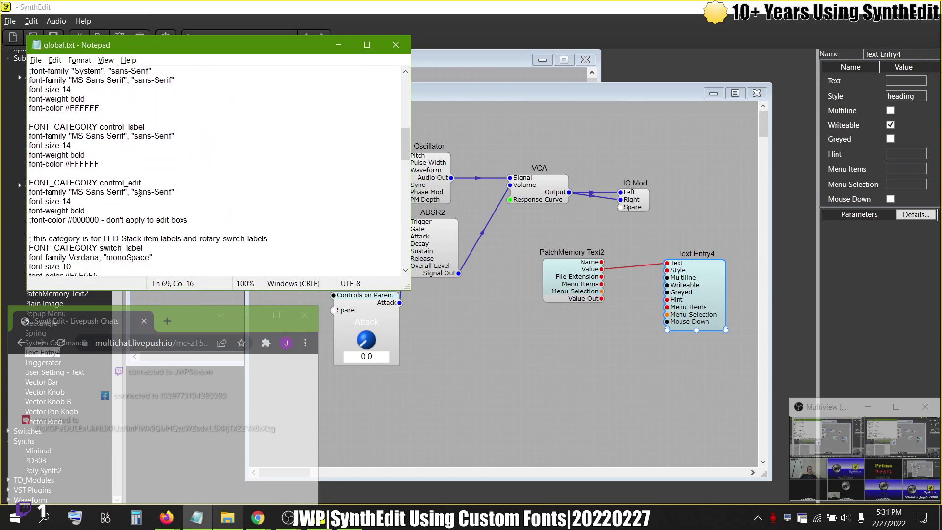
{"action": "scroll", "coordinate": [139, 192], "scroll_direction": "down", "scroll_amount": 5}
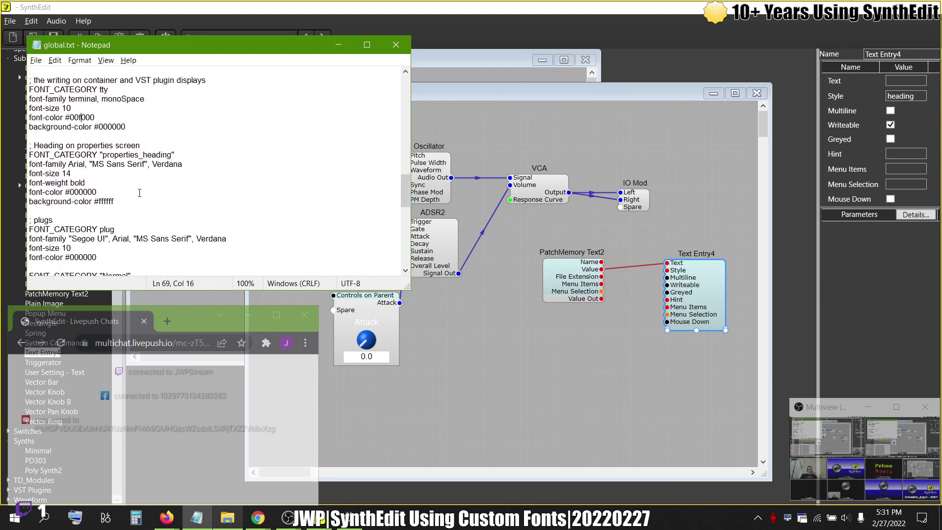
{"action": "key", "text": "alt+Tab"}
{"action": "key", "text": "alt+Tab"}
{"action": "key", "text": "alt+Tab"}
{"action": "key", "text": "alt+Tab"}
{"action": "key", "text": "alt+Tab"}
{"action": "key", "text": "alt+Tab"}
{"action": "key", "text": "alt+Tab"}
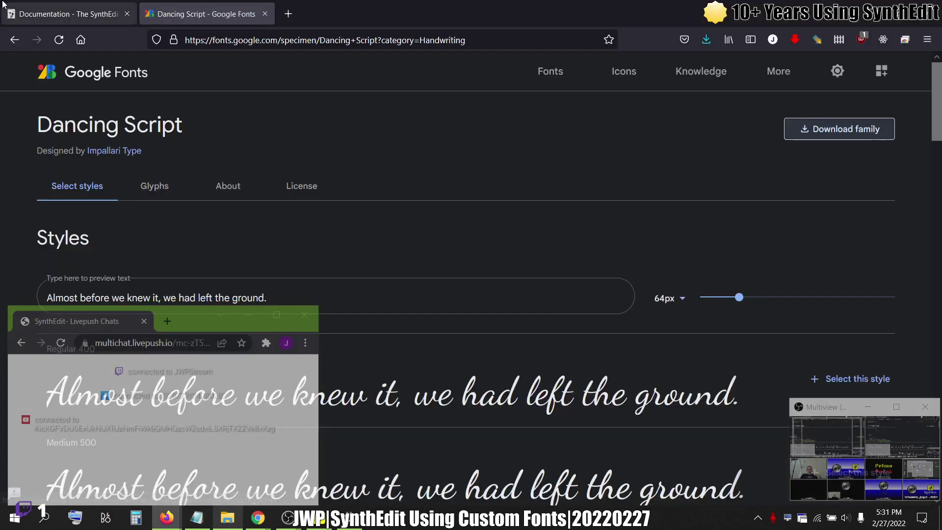
{"action": "key", "text": "ctrl+Tab"}
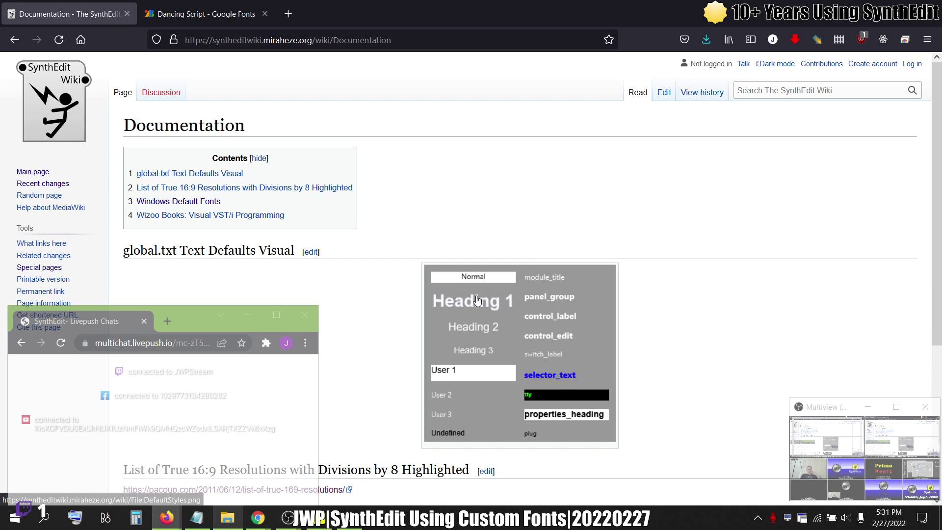
Switch back to SynthEdit, set the Text Entry4 module's Style to heading 1 and turn off Writeable.
{"action": "key", "text": "alt+Tab"}
{"action": "key", "text": "alt+Tab"}
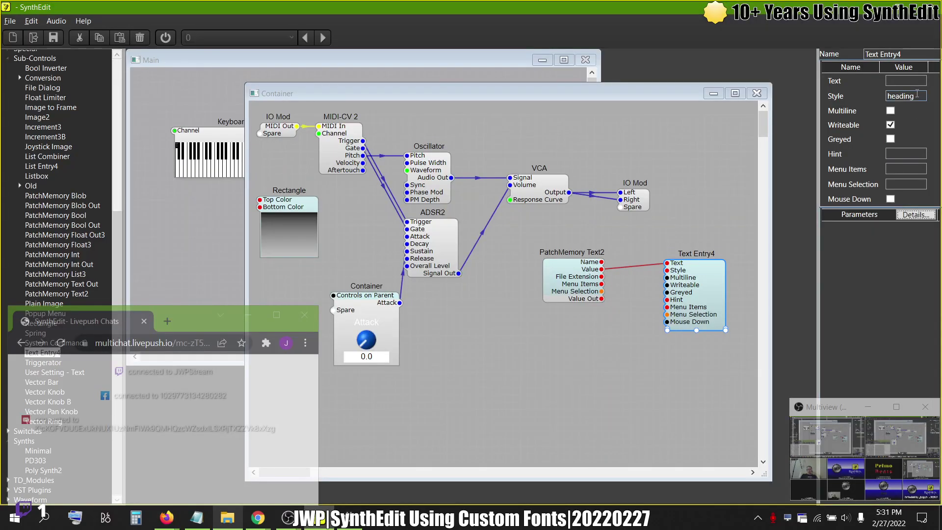
{"action": "left_click", "coordinate": [917, 94]}
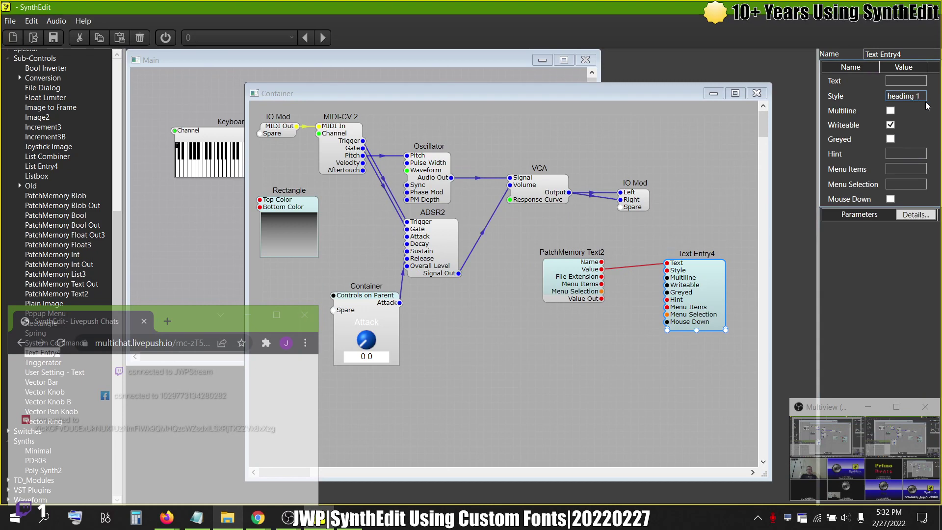
{"action": "key", "text": "Return"}
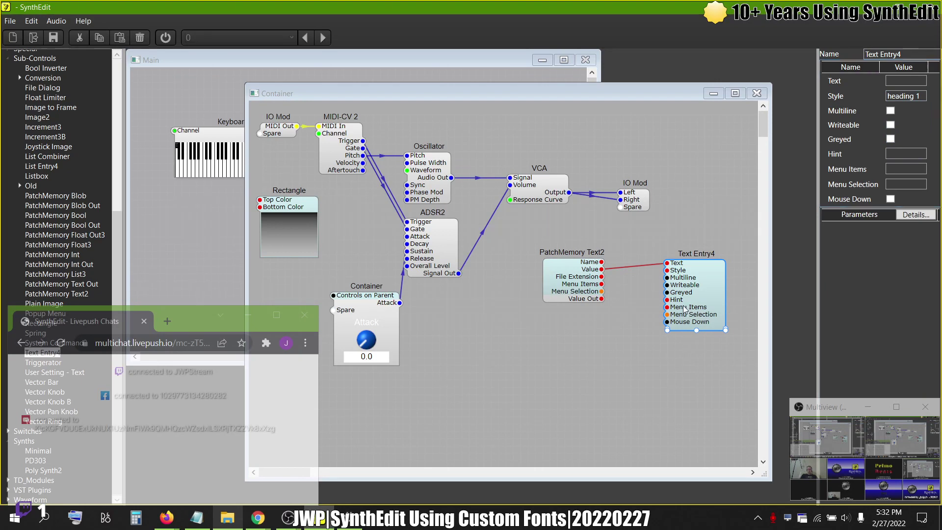
Stretch the Text Entry4 module downward to make room for its text display.
{"action": "left_click", "coordinate": [698, 334]}
{"action": "left_click", "coordinate": [695, 322]}
{"action": "left_click_drag", "start_coordinate": [696, 331], "coordinate": [694, 350]}
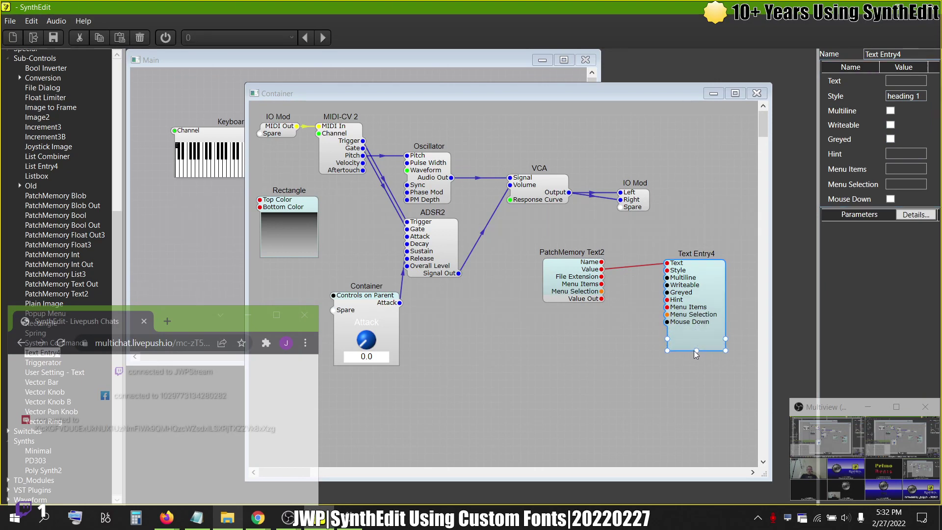
Set the Value of the PatchMemory Text2 module to Minimal Synth.
{"action": "left_click", "coordinate": [558, 262]}
{"action": "left_click", "coordinate": [926, 107]}
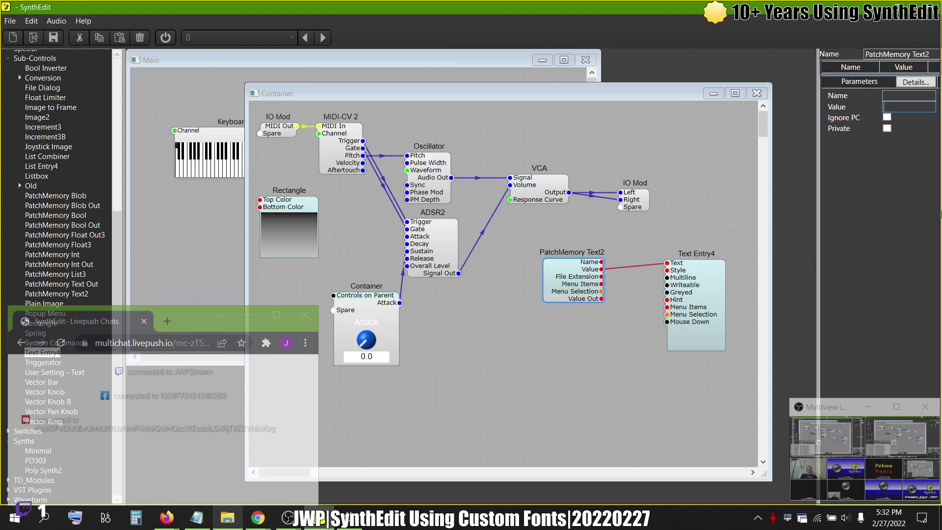
{"action": "type", "text": "Minimal Synth"}
{"action": "key", "text": "Tab"}
Open the container's panel for editing, move the title text to the rectangle's upper edge and widen it to the rectangle's full width.
{"action": "right_click", "coordinate": [681, 166]}
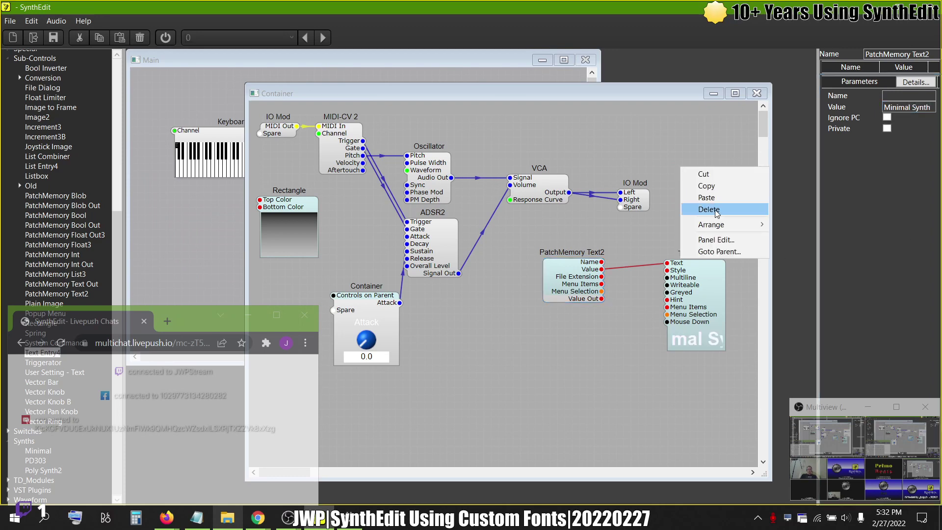
{"action": "left_click", "coordinate": [712, 240]}
{"action": "left_click", "coordinate": [337, 185]}
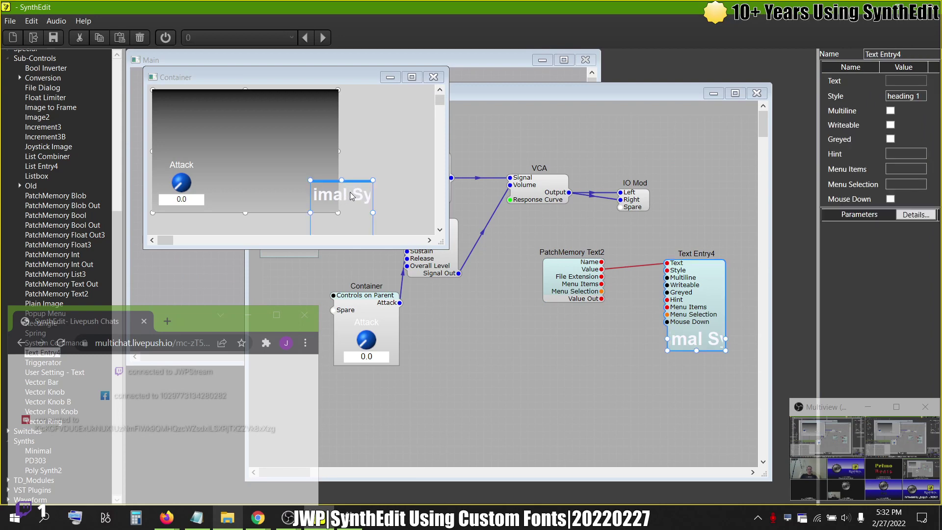
{"action": "left_click_drag", "start_coordinate": [354, 184], "coordinate": [338, 119]}
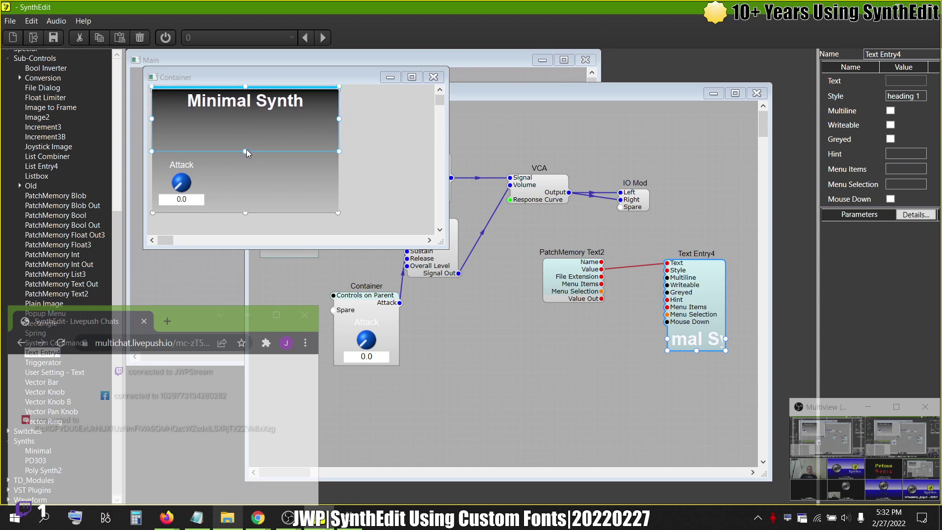
Reduce the title text box's height to fit its single line and close the panel view.
{"action": "left_click_drag", "start_coordinate": [245, 151], "coordinate": [243, 110]}
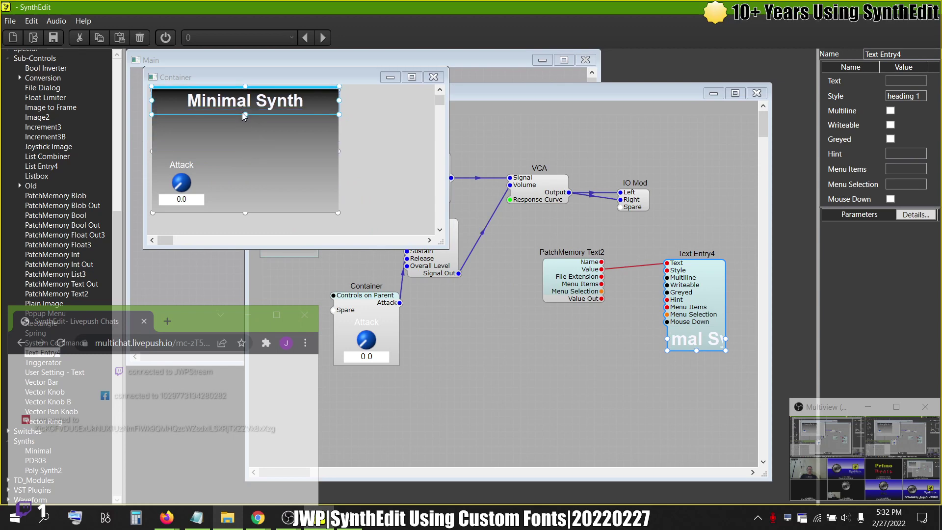
{"action": "left_click", "coordinate": [399, 160]}
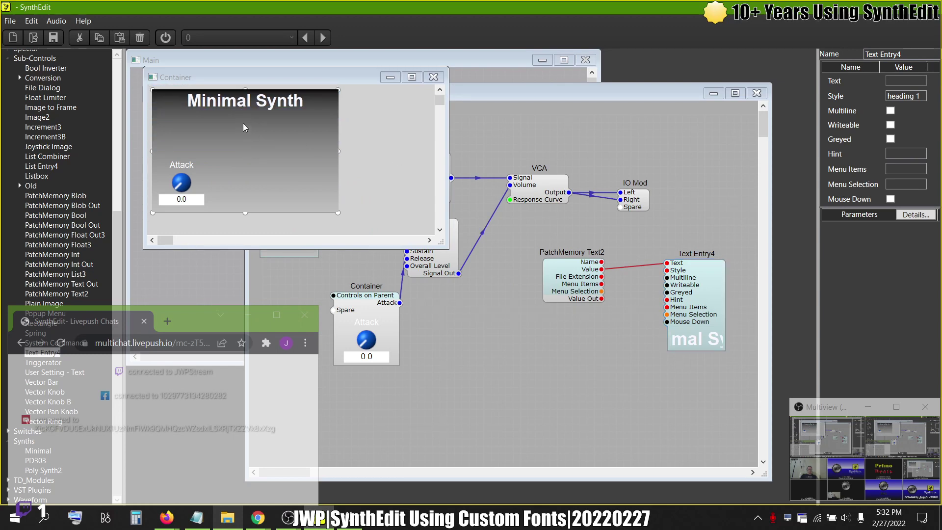
{"action": "left_click", "coordinate": [236, 107]}
{"action": "mouse_move", "coordinate": [246, 115]}
{"action": "left_mouse_down"}
{"action": "mouse_move", "coordinate": [244, 96]}
{"action": "mouse_move", "coordinate": [247, 113]}
{"action": "left_mouse_up"}
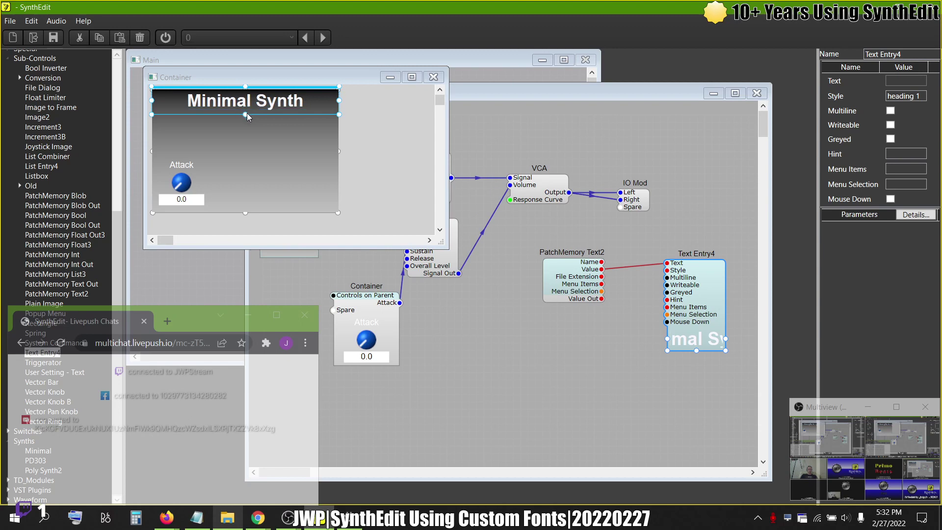
{"action": "left_click", "coordinate": [386, 139]}
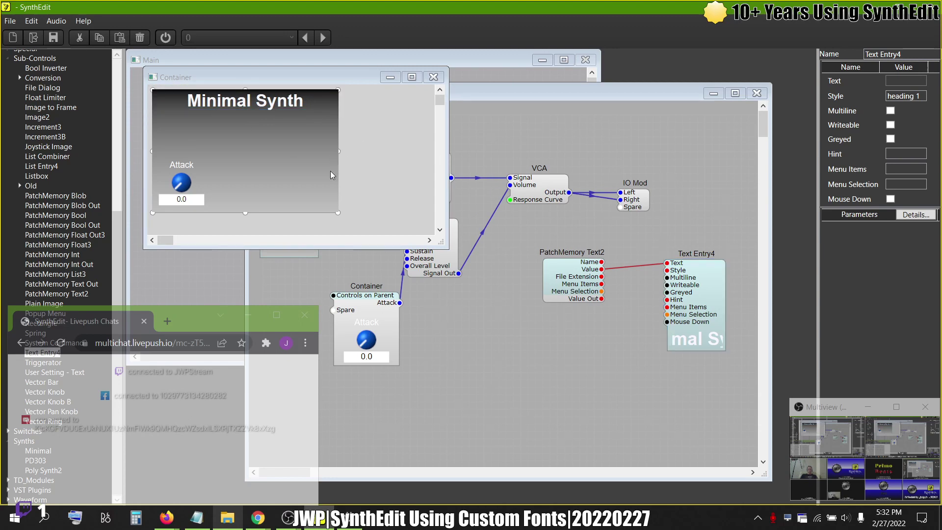
{"action": "left_click", "coordinate": [433, 77]}
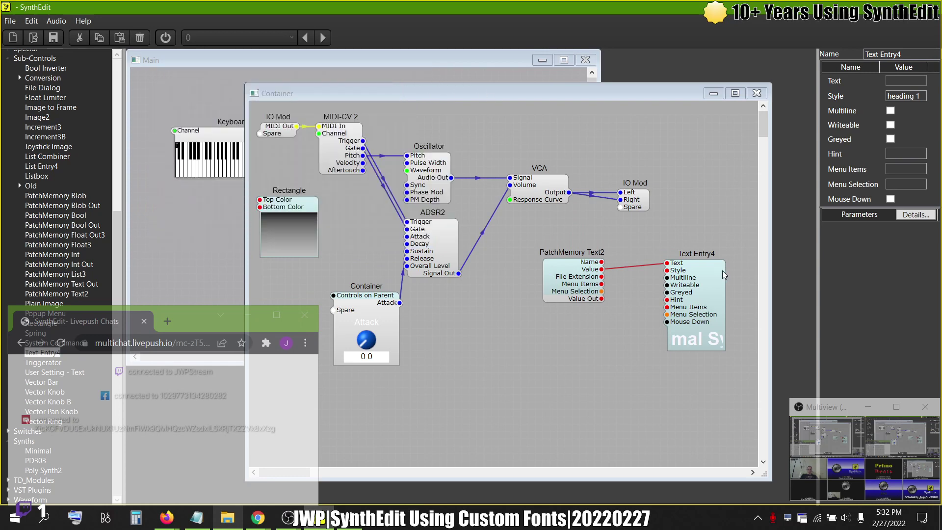
Examine the Heading 1 category in global.txt in Notepad and the Dancing Script font's full name in Windows Settings.
{"action": "key", "text": "alt+Tab"}
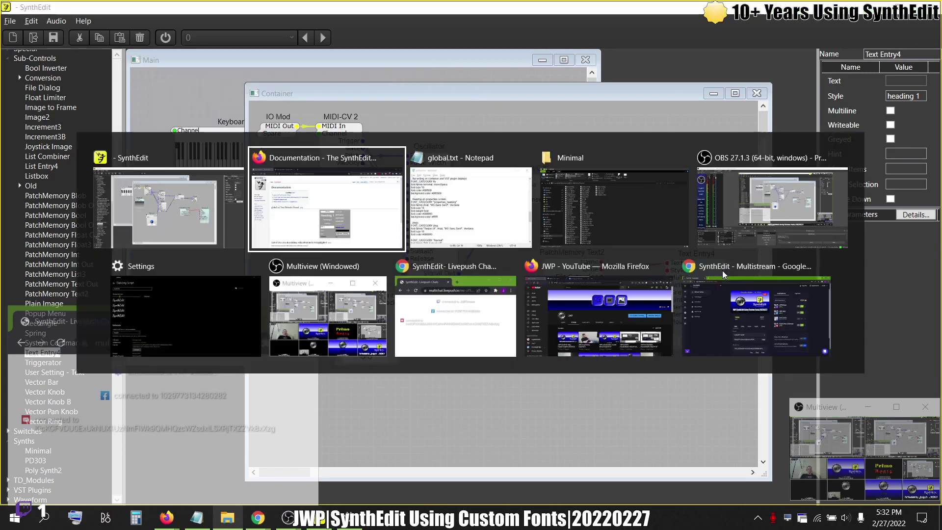
{"action": "key", "text": "alt+Tab"}
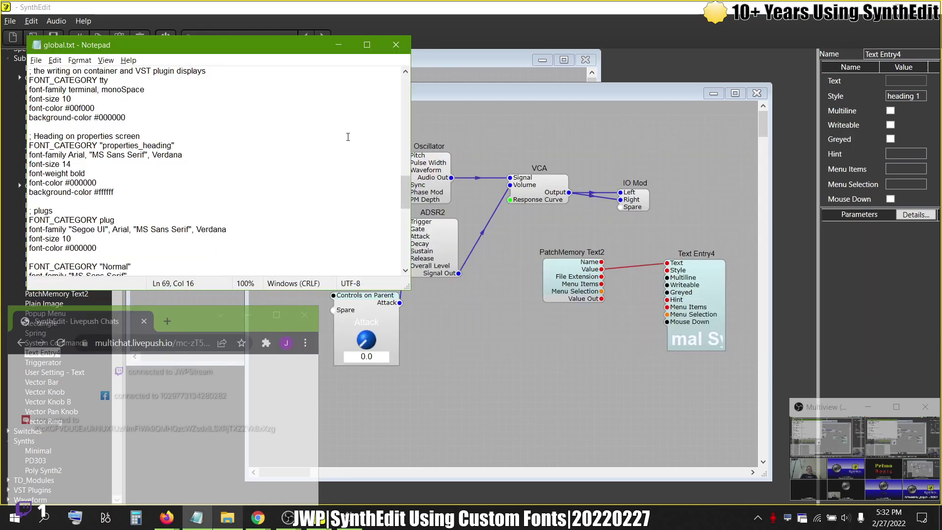
{"action": "scroll", "coordinate": [198, 127], "scroll_direction": "down", "scroll_amount": 7}
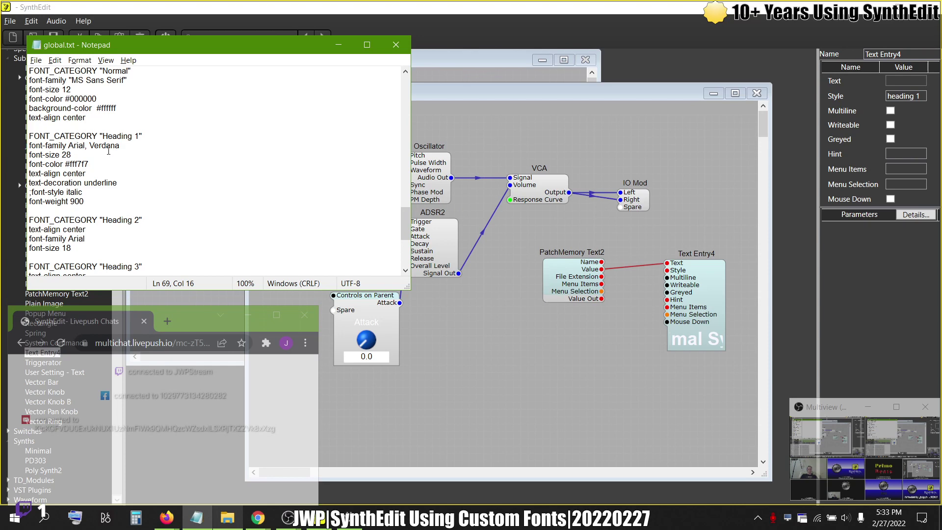
{"action": "scroll", "coordinate": [151, 167], "scroll_direction": "up", "scroll_amount": 3}
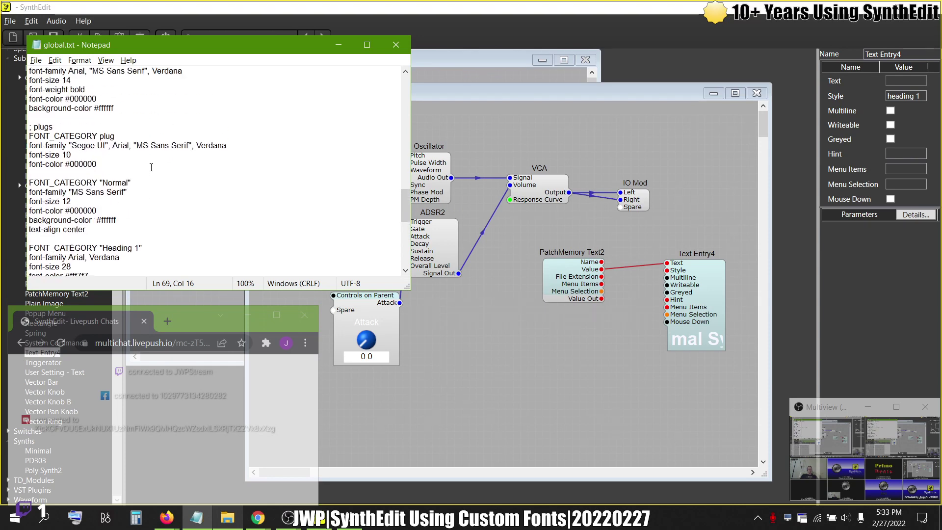
{"action": "scroll", "coordinate": [151, 167], "scroll_direction": "down", "scroll_amount": 4}
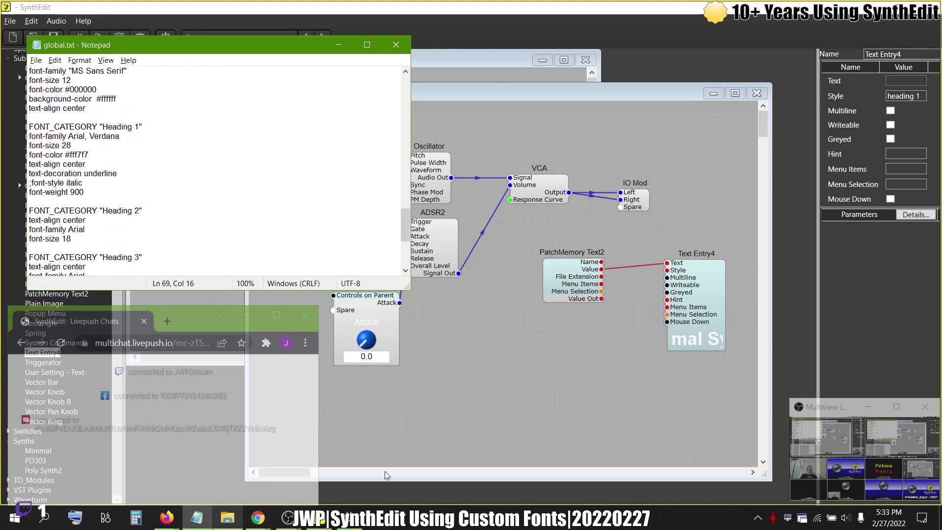
{"action": "left_click", "coordinate": [355, 518]}
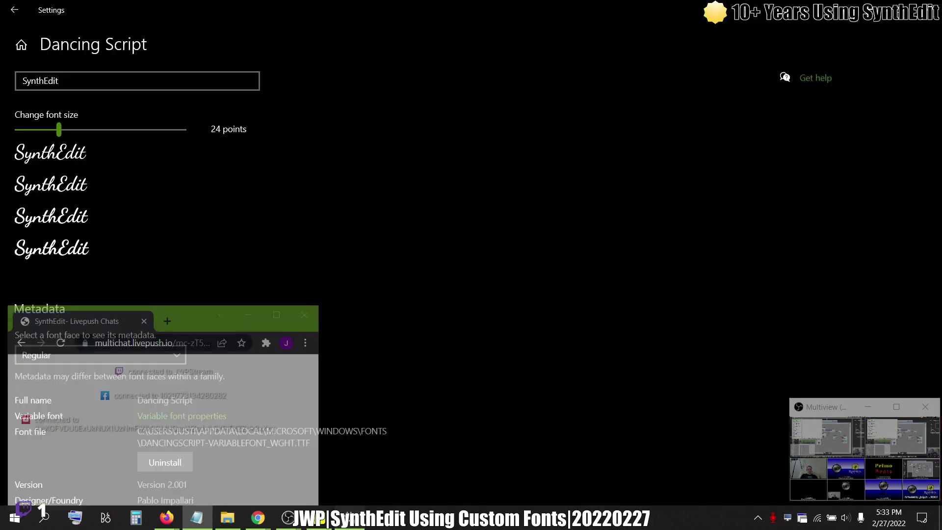
{"action": "scroll", "coordinate": [186, 173], "scroll_direction": "down", "scroll_amount": 3}
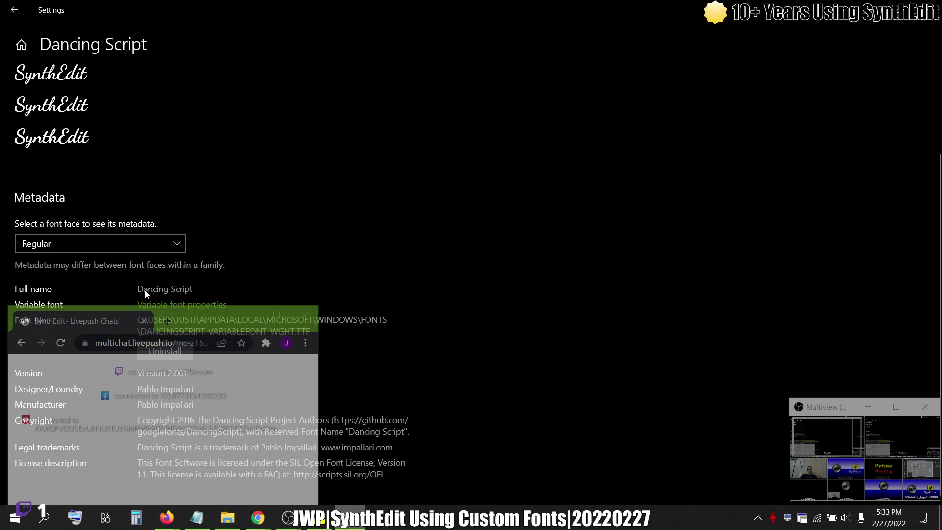
{"action": "scroll", "coordinate": [293, 251], "scroll_direction": "down", "scroll_amount": 1}
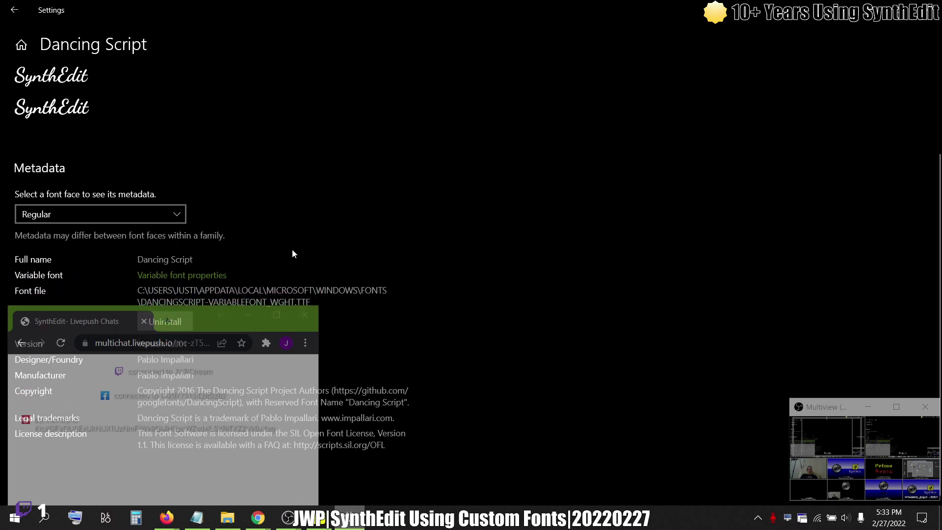
{"action": "scroll", "coordinate": [293, 254], "scroll_direction": "up", "scroll_amount": 3}
{"action": "scroll", "coordinate": [293, 254], "scroll_direction": "down", "scroll_amount": 2}
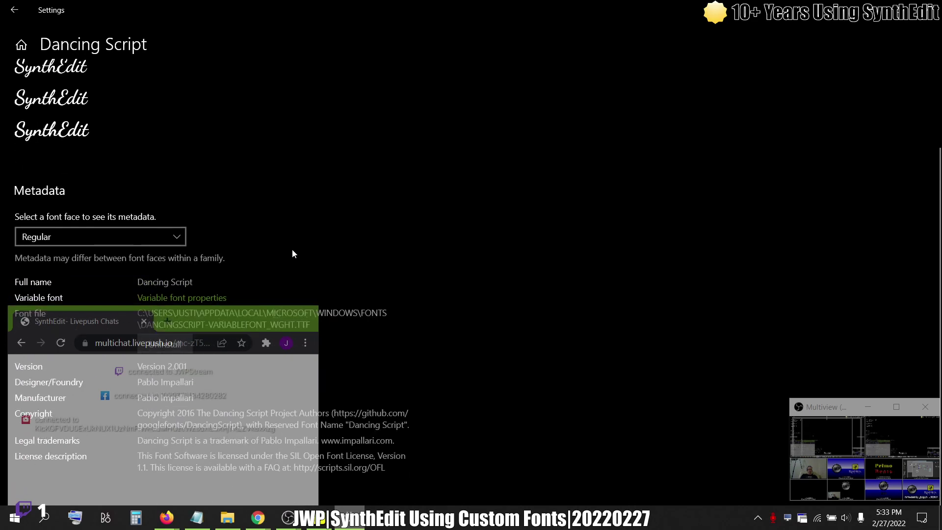
{"action": "scroll", "coordinate": [463, 284], "scroll_direction": "up", "scroll_amount": 3}
Return to Notepad, replace the Heading 1 font-family in global.txt with "Dancing Script" and save the file.
{"action": "key", "text": "alt+Tab"}
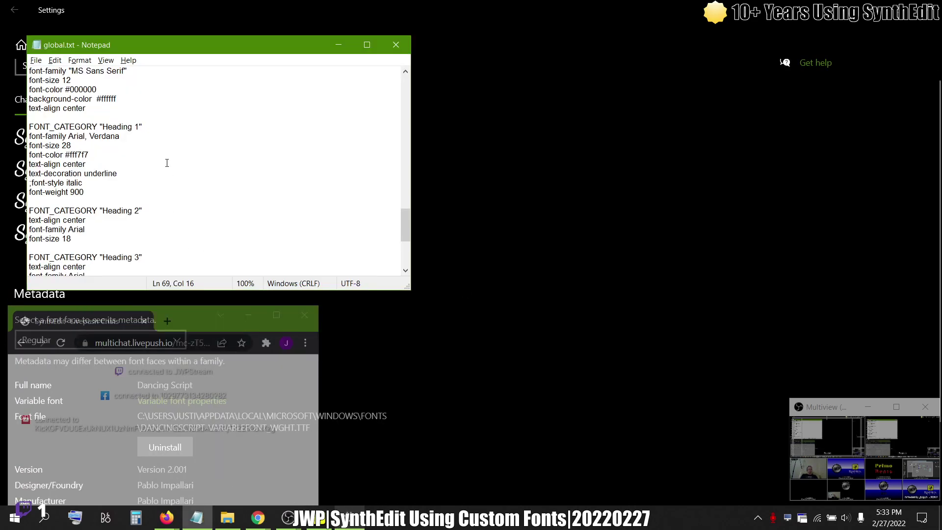
{"action": "left_click", "coordinate": [127, 139]}
{"action": "key", "text": "ctrl+shift+Left"}
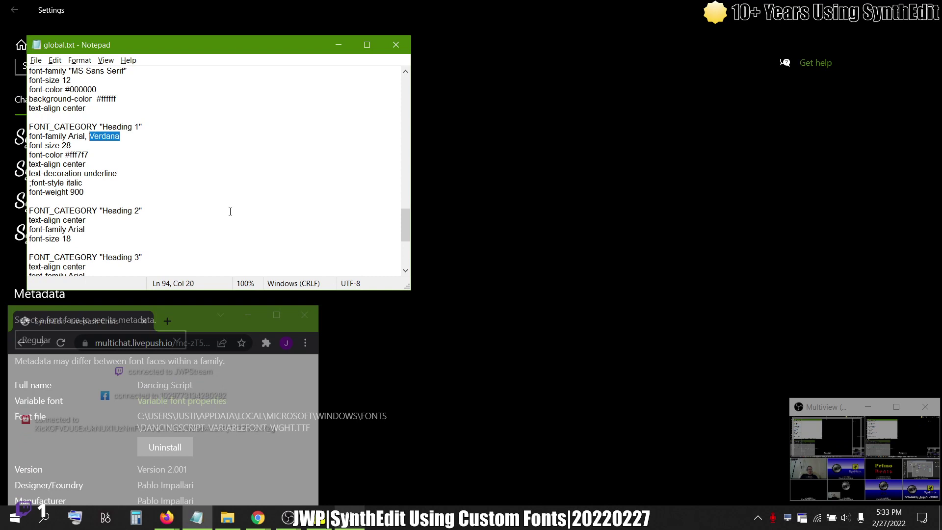
{"action": "key", "text": "ctrl+shift+Left"}
{"action": "type", "text": "\""}
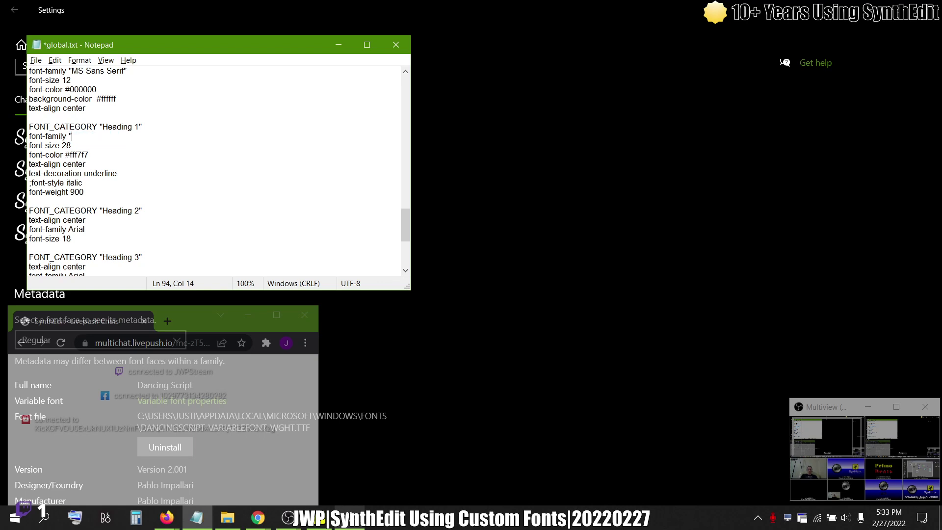
{"action": "type", "text": "Dancing Script\""}
{"action": "key", "text": "ctrl+s"}
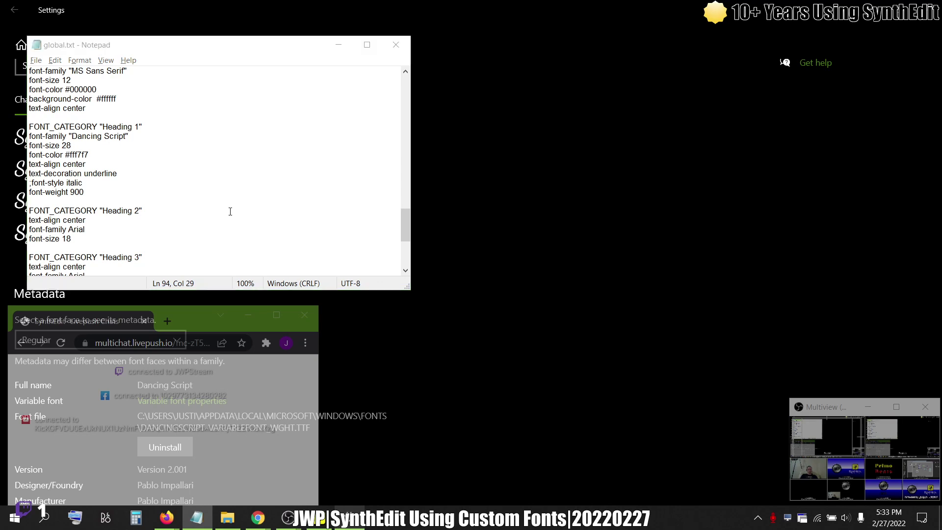
Switch to SynthEdit, close the Container's structure window, and check the title font in the Container's panel.
{"action": "key", "text": "alt+Tab"}
{"action": "key", "text": "Tab"}
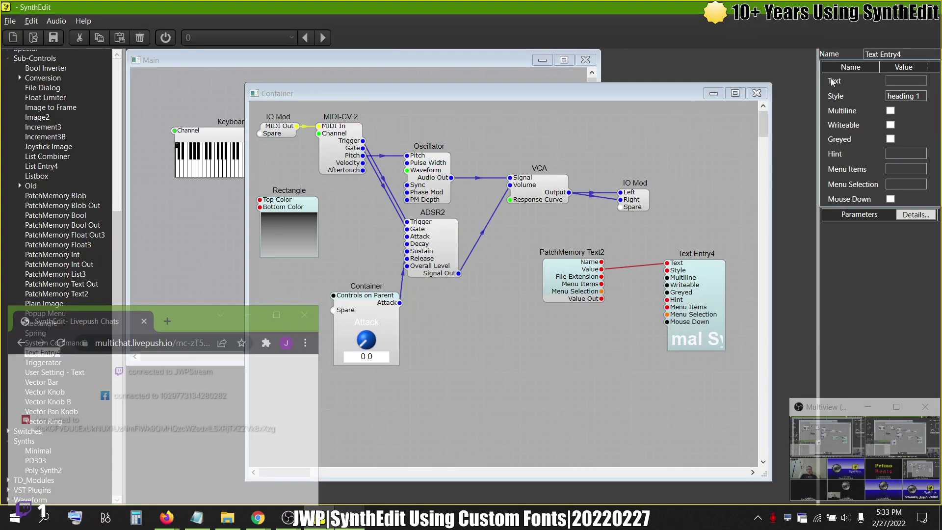
{"action": "left_click", "coordinate": [757, 93]}
{"action": "right_click", "coordinate": [337, 151]}
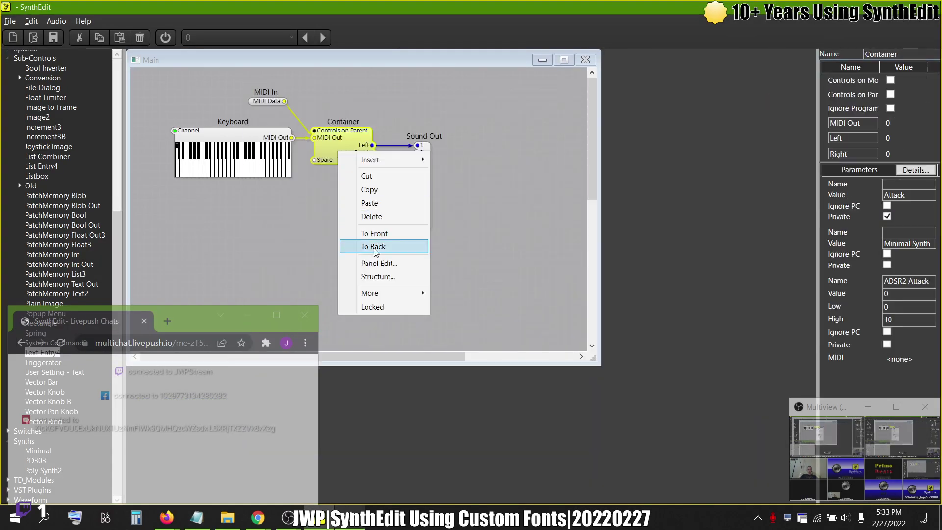
{"action": "left_click", "coordinate": [374, 266]}
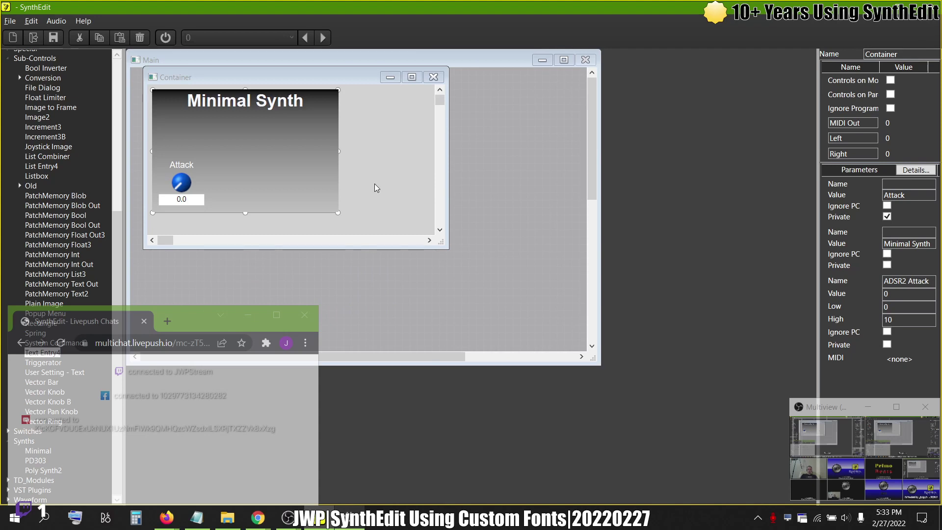
{"action": "left_click", "coordinate": [433, 77]}
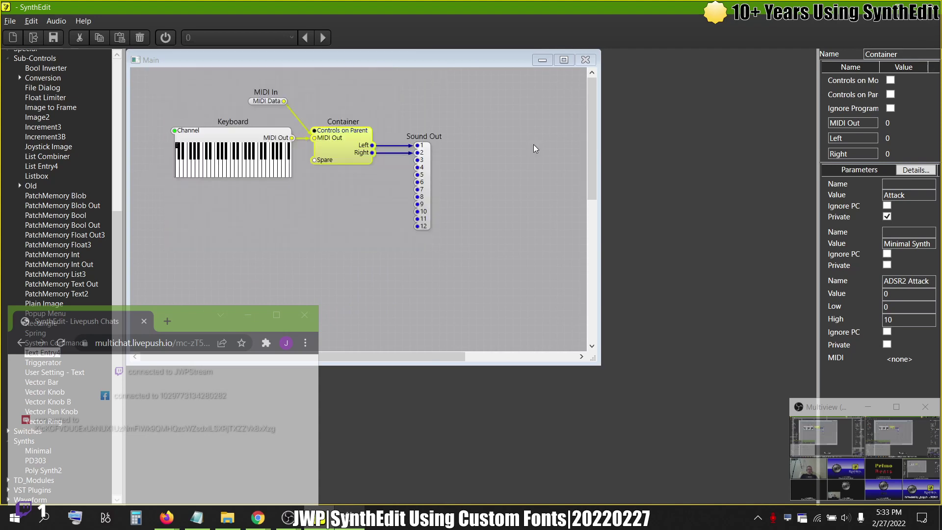
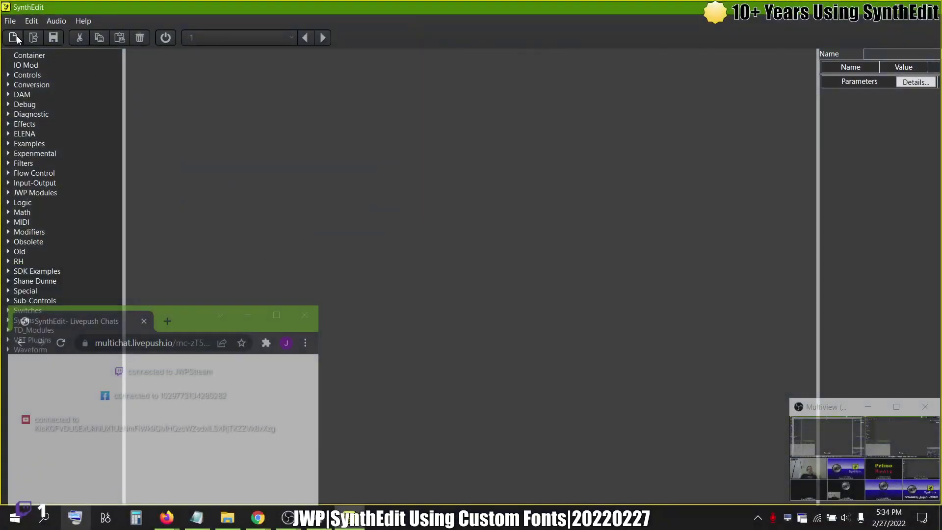
Open the recent project Minimal.se1 and check the title in the Container's panel.
{"action": "left_click", "coordinate": [10, 21]}
{"action": "left_click", "coordinate": [44, 151]}
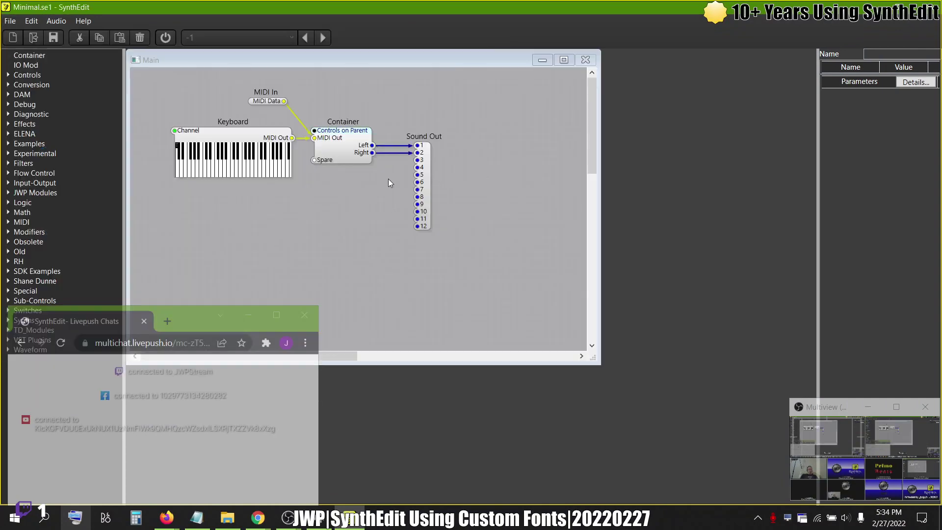
{"action": "right_click", "coordinate": [360, 149]}
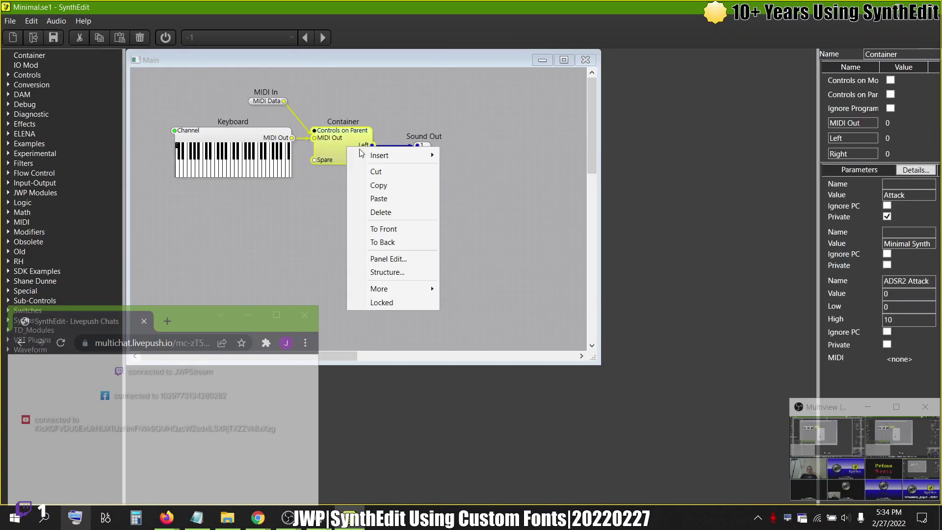
{"action": "left_click", "coordinate": [398, 255]}
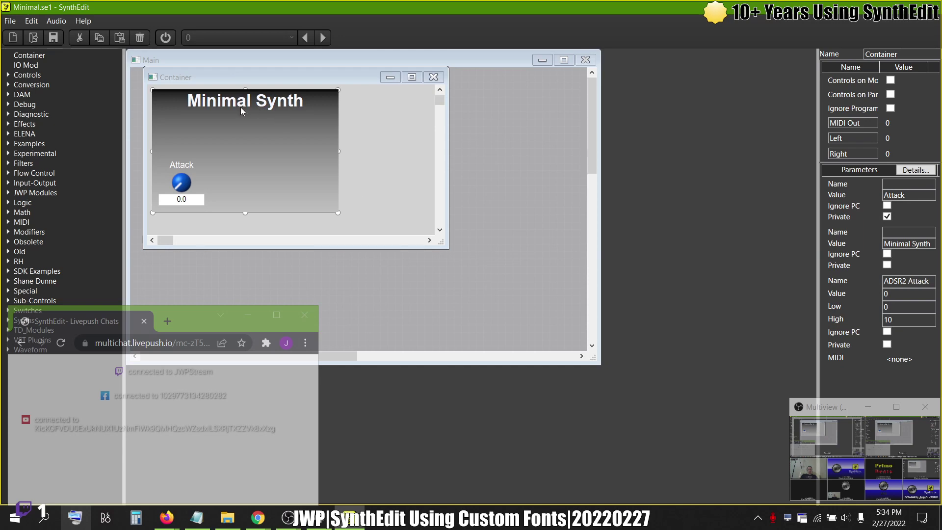
{"action": "left_click", "coordinate": [433, 77]}
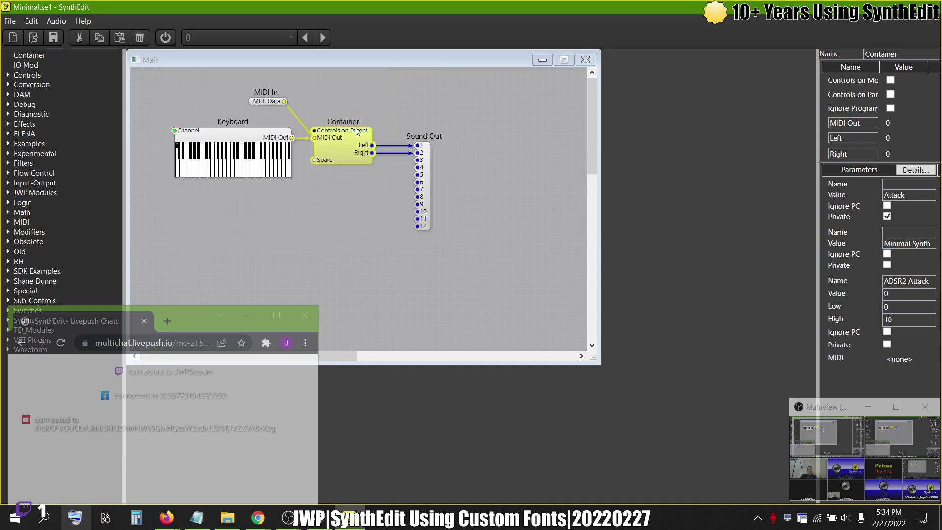
Open the Container's structure and its panel, and examine which skin the panel uses.
{"action": "double_click", "coordinate": [341, 139]}
{"action": "right_click", "coordinate": [508, 264]}
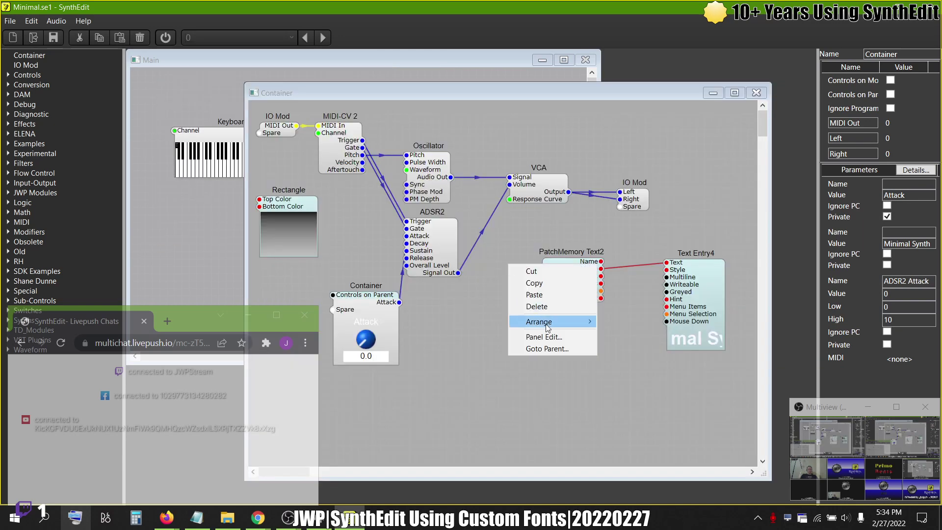
{"action": "left_click", "coordinate": [562, 340]}
{"action": "right_click", "coordinate": [351, 152]}
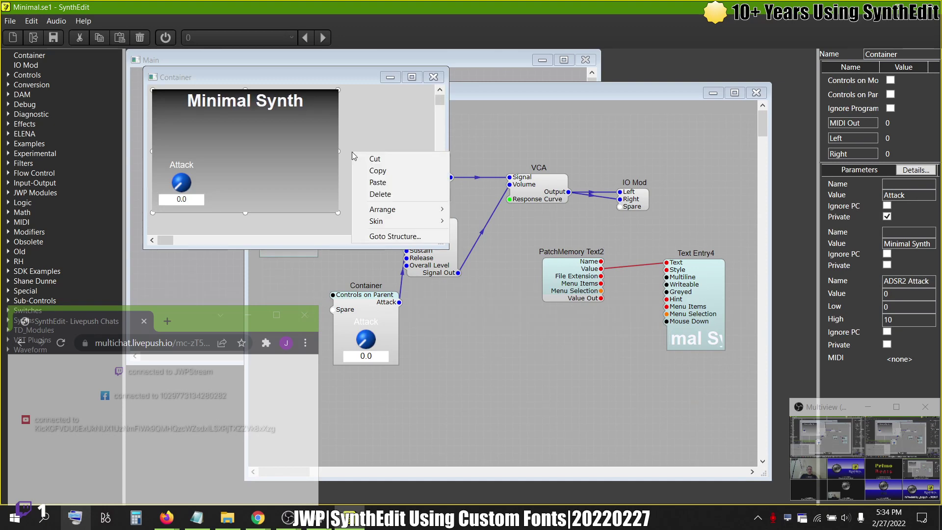
{"action": "mouse_move", "coordinate": [435, 224]}
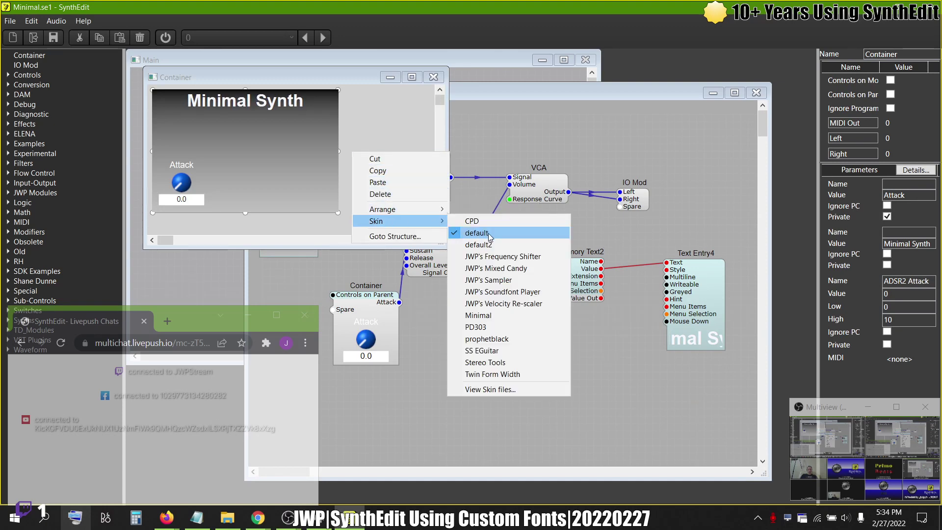
{"action": "left_click", "coordinate": [368, 128]}
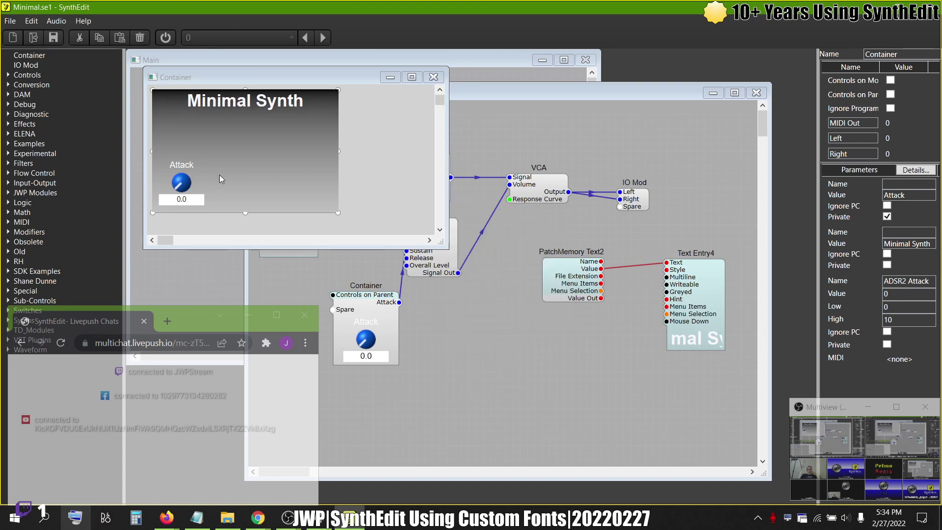
Apply the Minimal skin to the Container's panel, then close and reopen the panel to check its title.
{"action": "right_click", "coordinate": [370, 169]}
{"action": "mouse_move", "coordinate": [417, 237]}
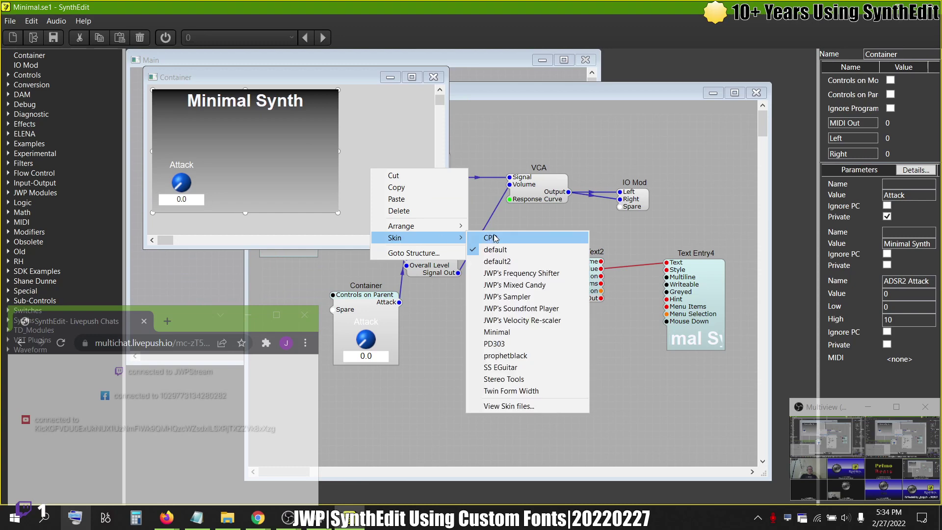
{"action": "left_click", "coordinate": [497, 331]}
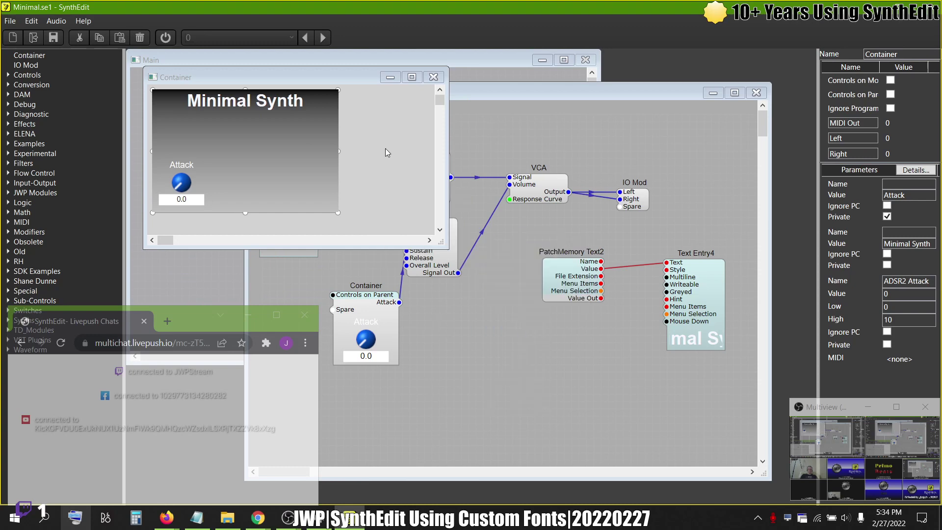
{"action": "left_click", "coordinate": [433, 77]}
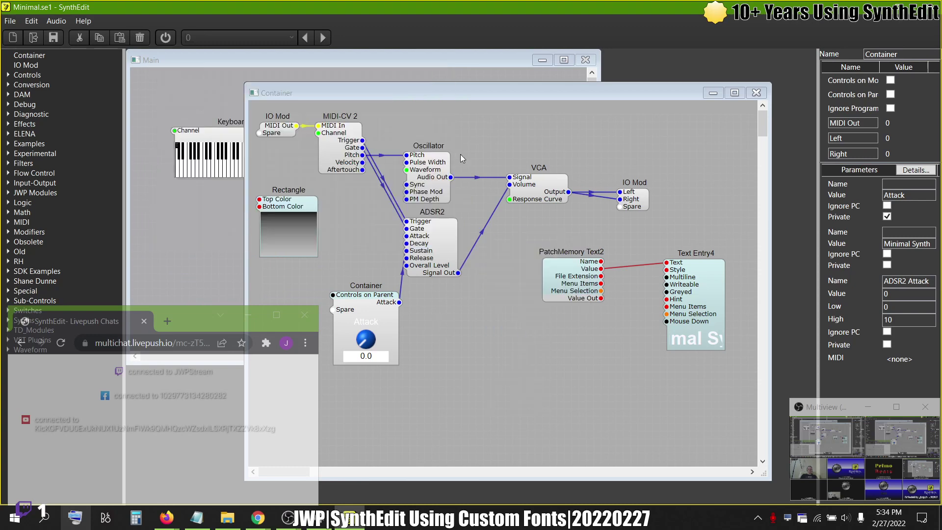
{"action": "right_click", "coordinate": [526, 139]}
{"action": "left_click", "coordinate": [560, 211]}
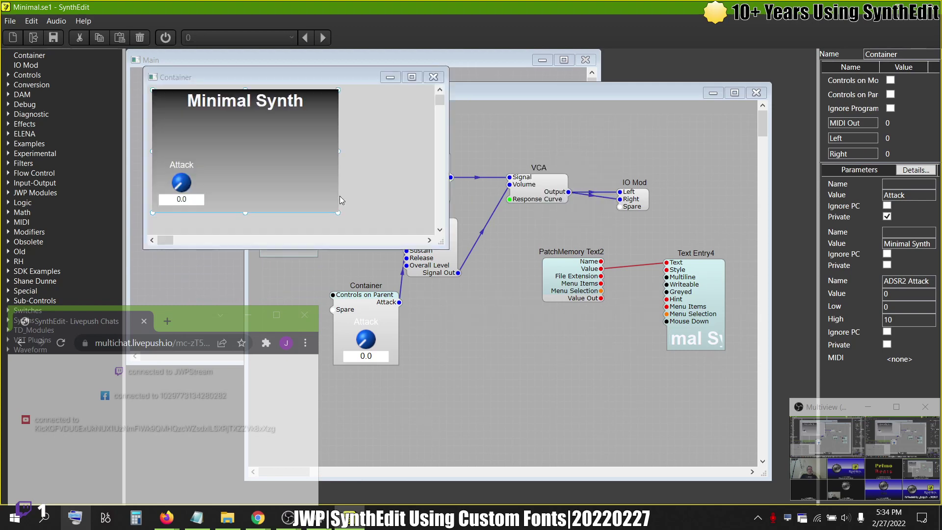
{"action": "left_click", "coordinate": [433, 77]}
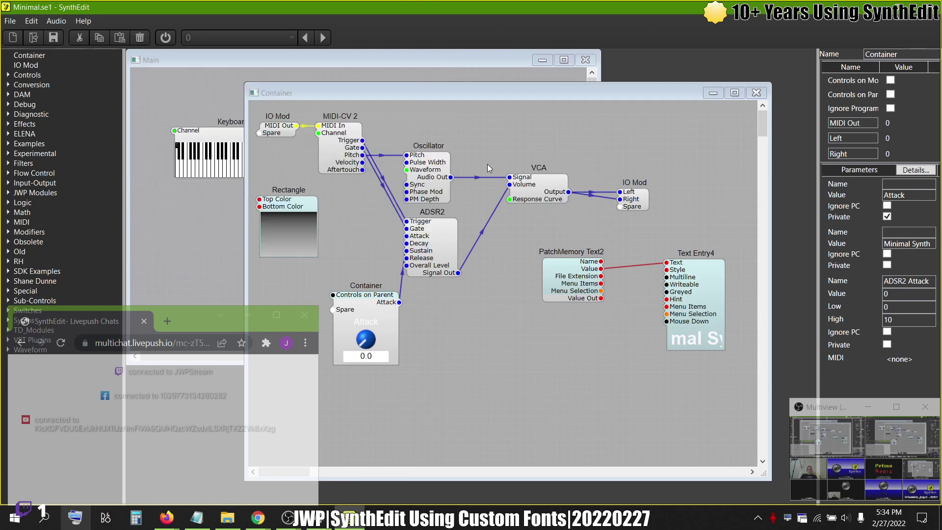
Select the Text Entry4 module in the Container and check its Style property.
{"action": "right_click", "coordinate": [487, 163]}
{"action": "left_click", "coordinate": [463, 101]}
{"action": "right_click", "coordinate": [510, 128]}
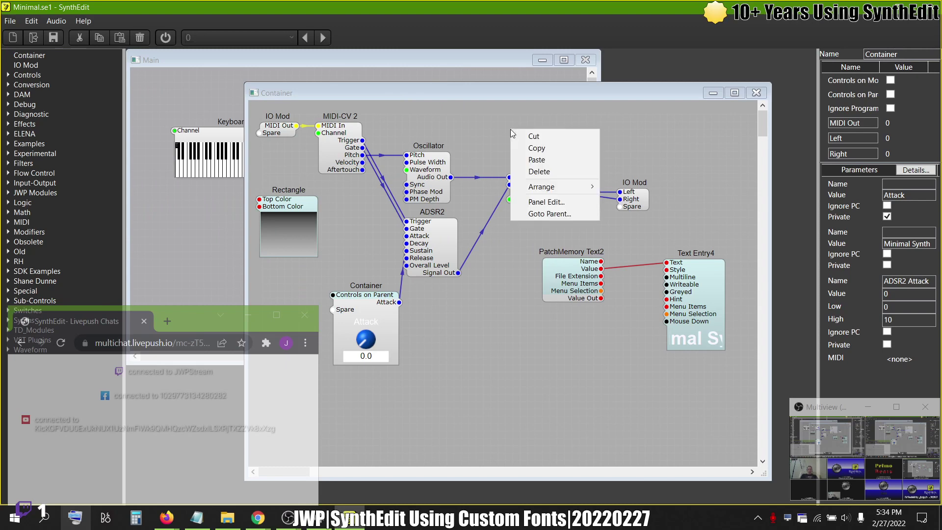
{"action": "left_click", "coordinate": [705, 289]}
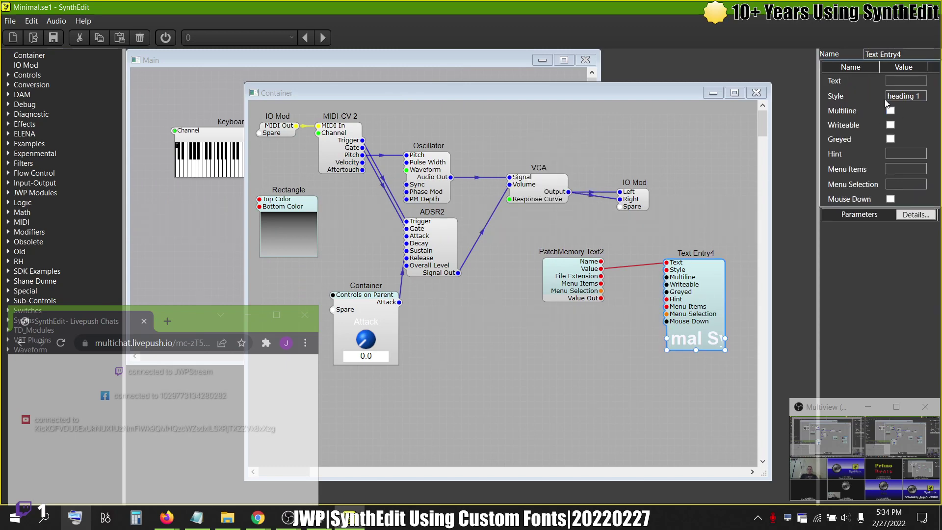
In global.txt in Notepad, remove the quotation marks around Dancing Script in the Heading 1 font-family line and save the file.
{"action": "key", "text": "alt+Tab"}
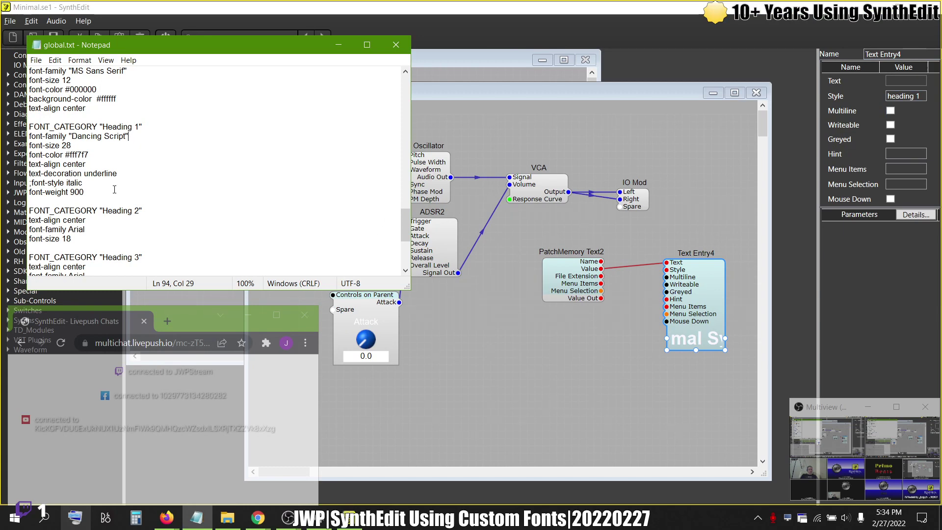
{"action": "key", "text": "BackSpace"}
{"action": "key", "text": "Left"}
{"action": "key", "text": "Left"}
{"action": "key", "text": "Left"}
{"action": "key", "text": "Left"}
{"action": "key", "text": "Left"}
{"action": "key", "text": "Left"}
{"action": "key", "text": "Left"}
{"action": "key", "text": "Left"}
{"action": "key", "text": "Left"}
{"action": "key", "text": "Left"}
{"action": "key", "text": "Left"}
{"action": "key", "text": "Left"}
{"action": "key", "text": "Left"}
{"action": "key", "text": "Left"}
{"action": "key", "text": "BackSpace"}
{"action": "key", "text": "ctrl+s"}
Return to SynthEdit and inspect the title font in the Container's panel.
{"action": "left_click", "coordinate": [600, 134]}
{"action": "right_click", "coordinate": [599, 134]}
{"action": "left_click", "coordinate": [640, 206]}
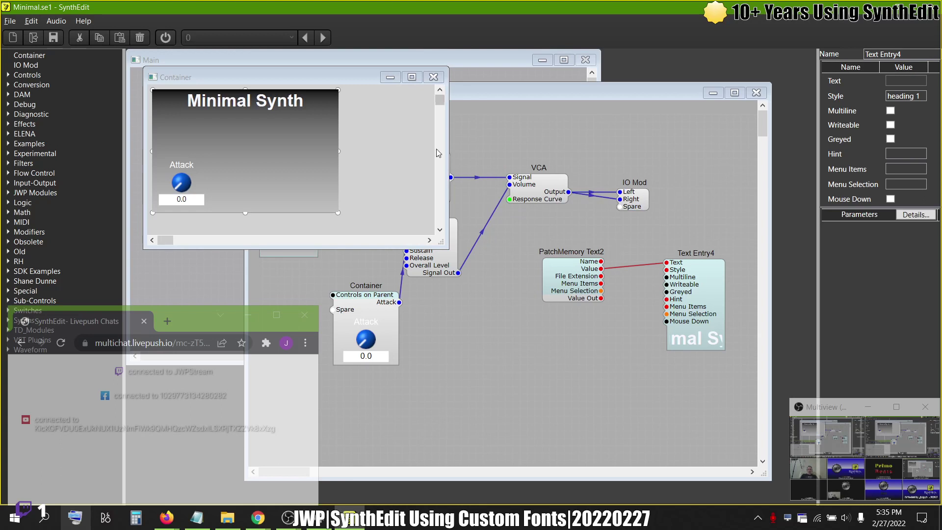
{"action": "left_click", "coordinate": [439, 73]}
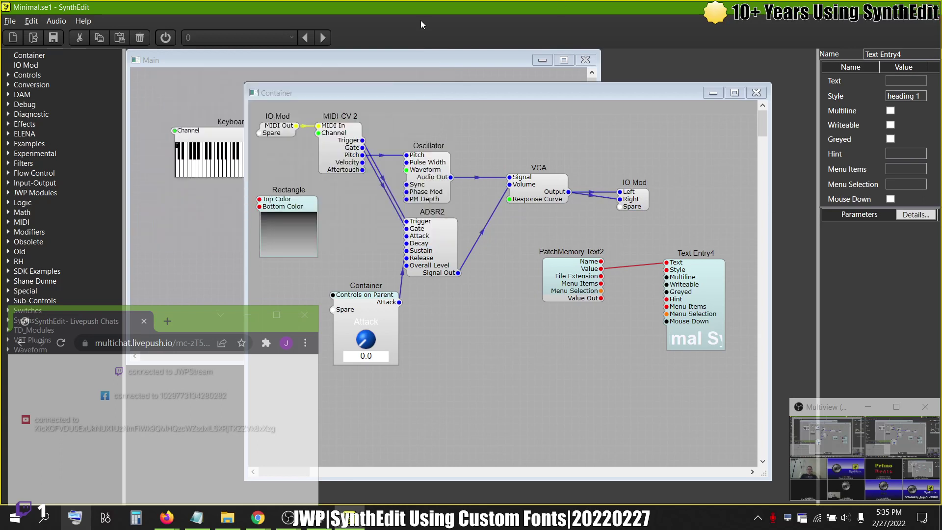
Relaunch SynthEdit and load the recent project Minimal.se1.
{"action": "left_click", "coordinate": [75, 517]}
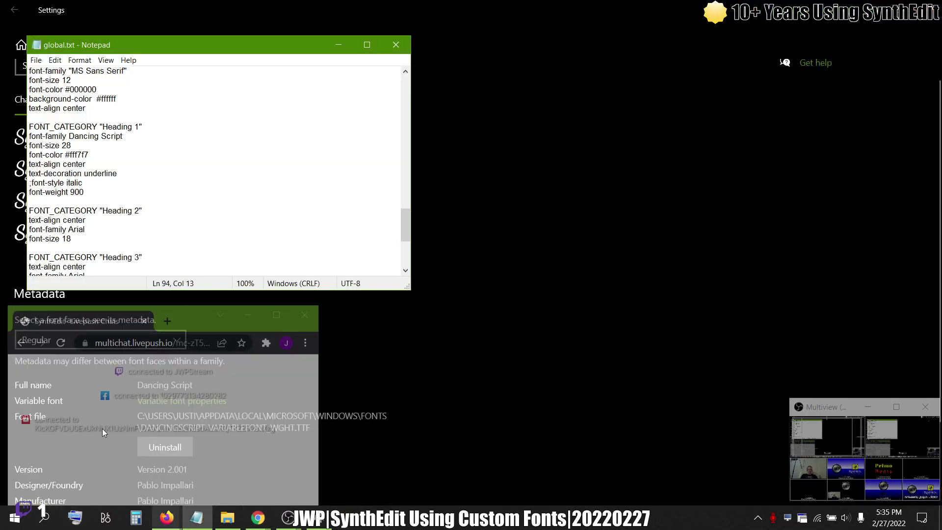
{"action": "left_click", "coordinate": [13, 518]}
{"action": "left_click", "coordinate": [227, 230]}
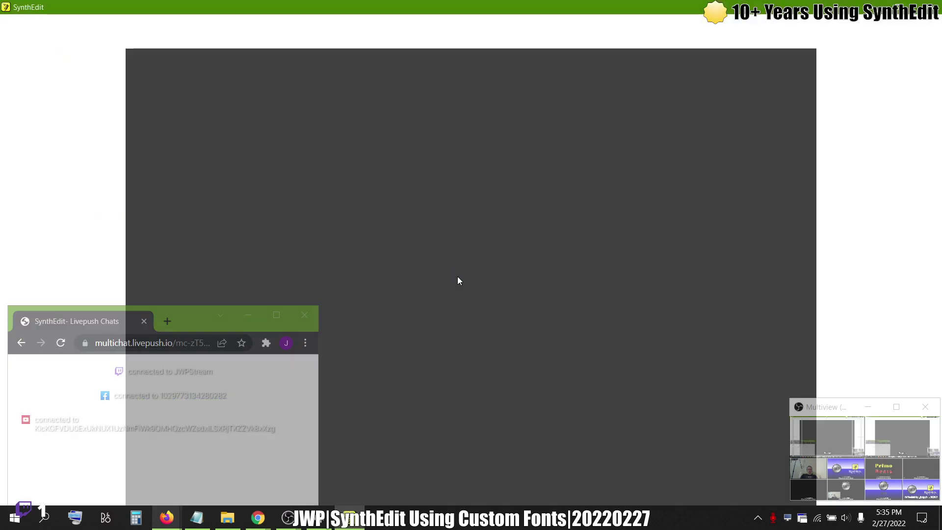
{"action": "left_click", "coordinate": [10, 21]}
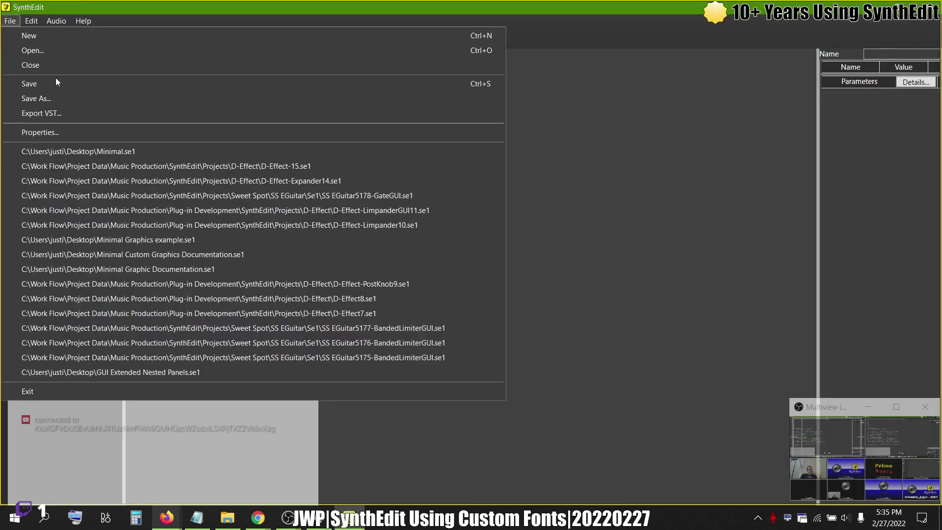
{"action": "left_click", "coordinate": [62, 152]}
Inspect the panel's title font, then compare Text Entry4's Style with the Heading 1 category in global.txt.
{"action": "right_click", "coordinate": [486, 319]}
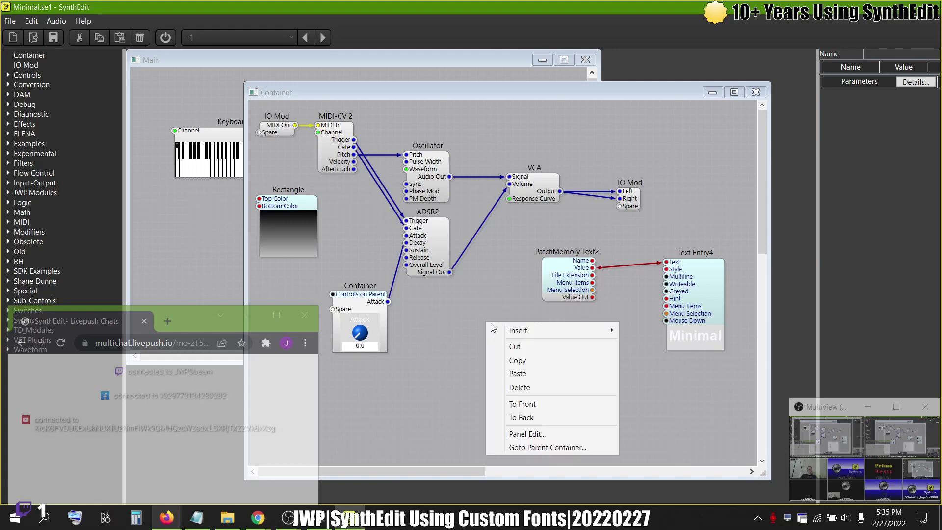
{"action": "left_click", "coordinate": [505, 431]}
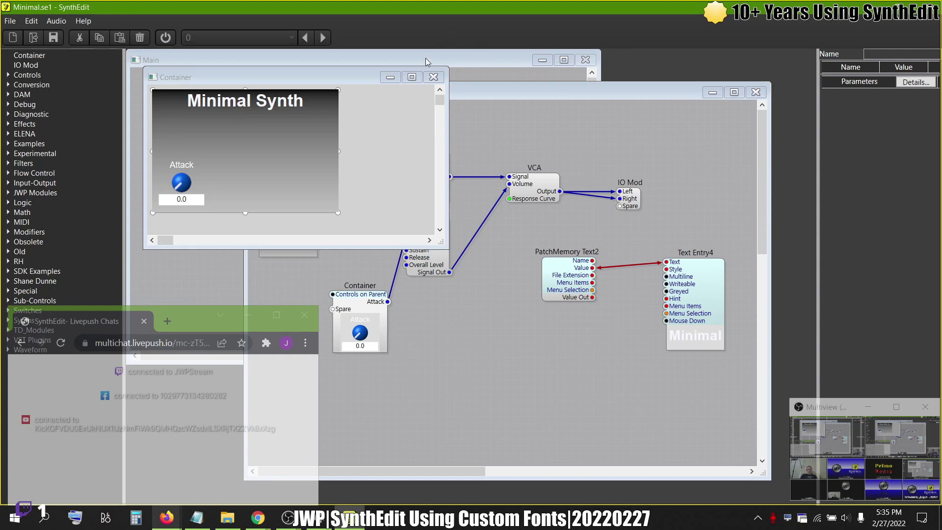
{"action": "left_click", "coordinate": [433, 77]}
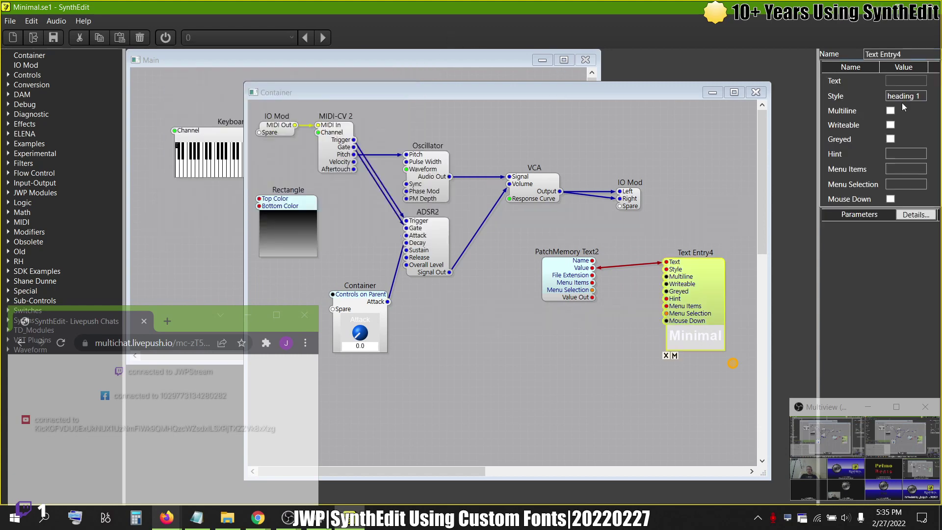
{"action": "key", "text": "alt+Tab"}
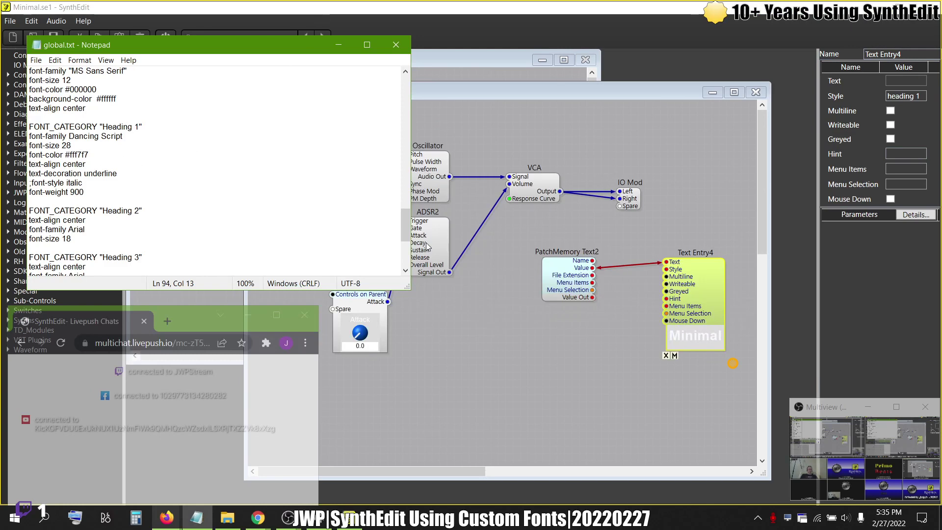
Set Text Entry4's Style to heading 2 and view the title in the Container's panel.
{"action": "left_click", "coordinate": [923, 97]}
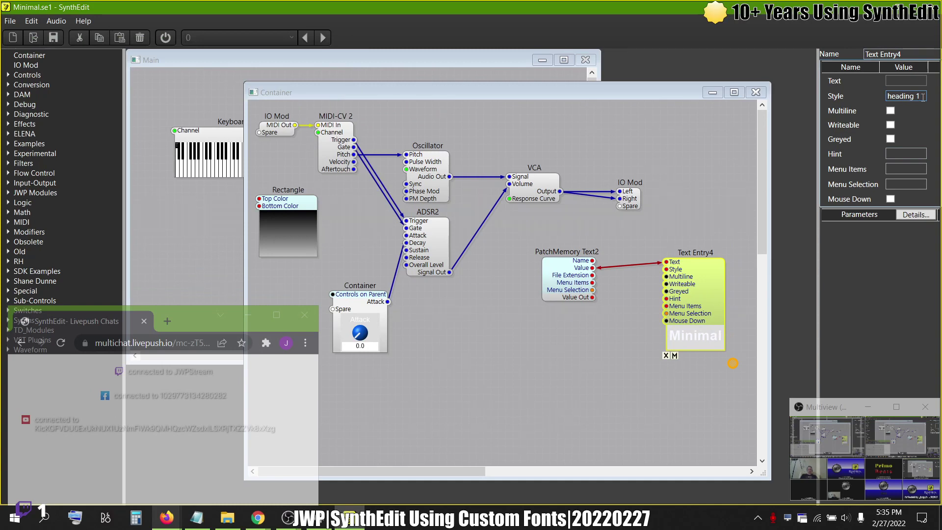
{"action": "key", "text": "BackSpace"}
{"action": "type", "text": "2"}
{"action": "key", "text": "Return"}
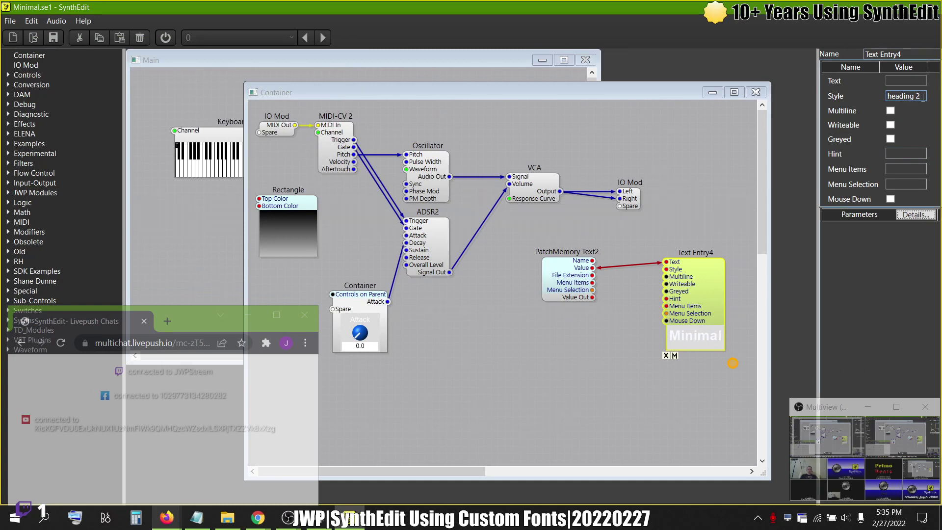
{"action": "right_click", "coordinate": [675, 184]}
{"action": "left_click", "coordinate": [713, 296]}
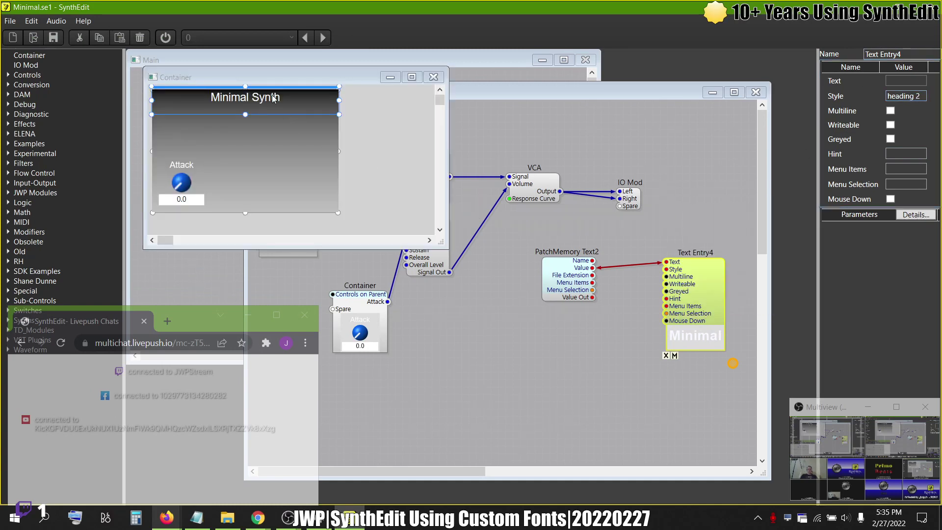
{"action": "left_click", "coordinate": [434, 77]}
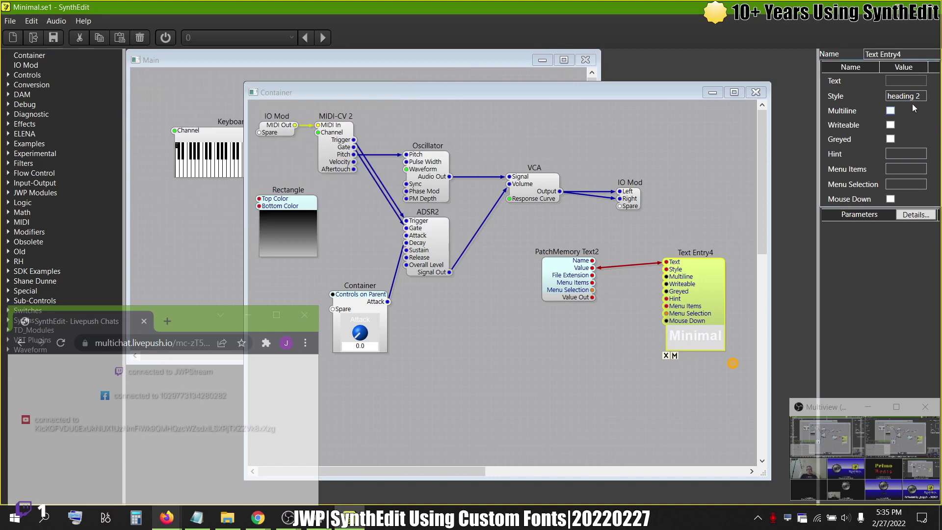
Set Text Entry4's Style to heading 1.
{"action": "key", "text": "BackSpace"}
{"action": "type", "text": "1"}
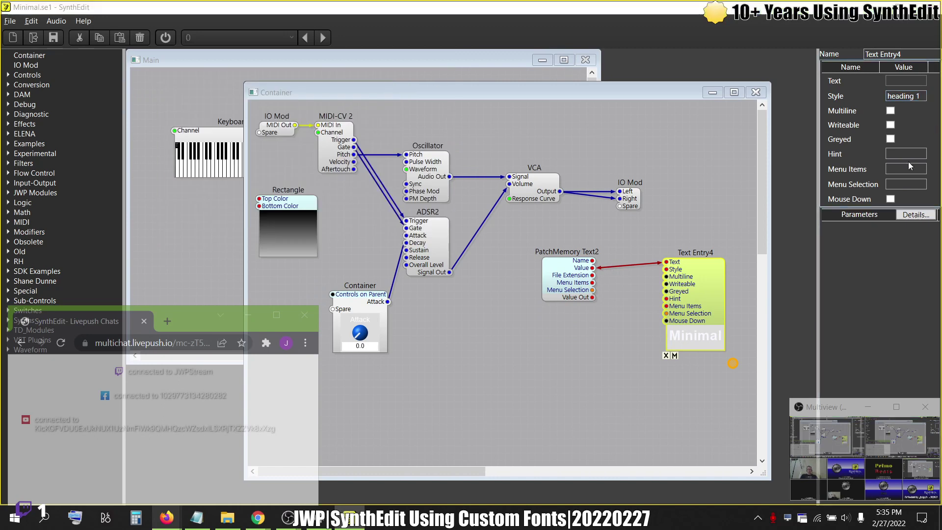
Switch to the Dancing Script page in Windows Settings and examine its variable font properties and font instances.
{"action": "key", "text": "alt+Tab"}
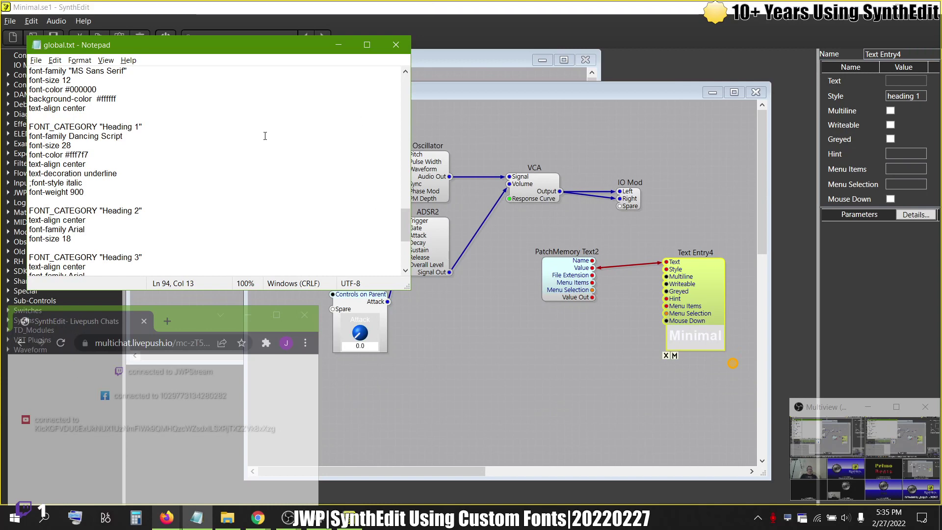
{"action": "key", "text": "alt+Tab"}
{"action": "key", "text": "Tab"}
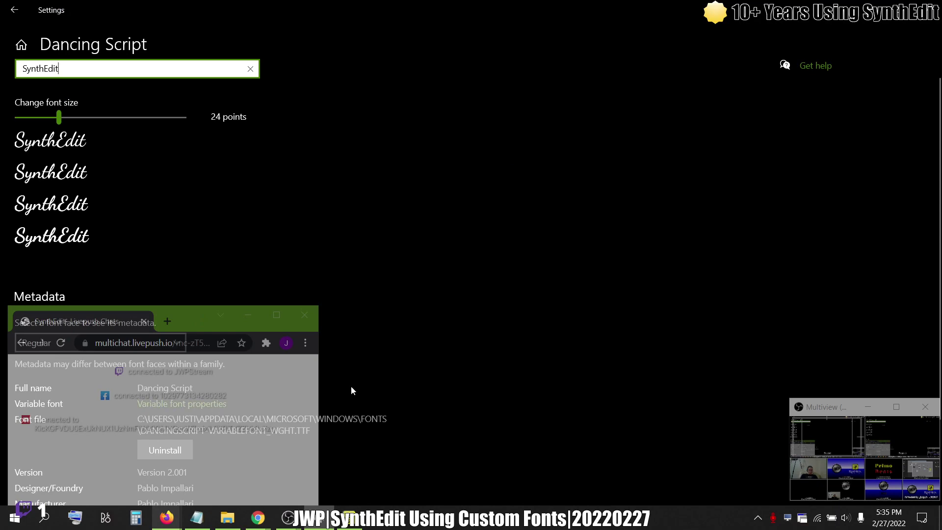
{"action": "left_click", "coordinate": [200, 404]}
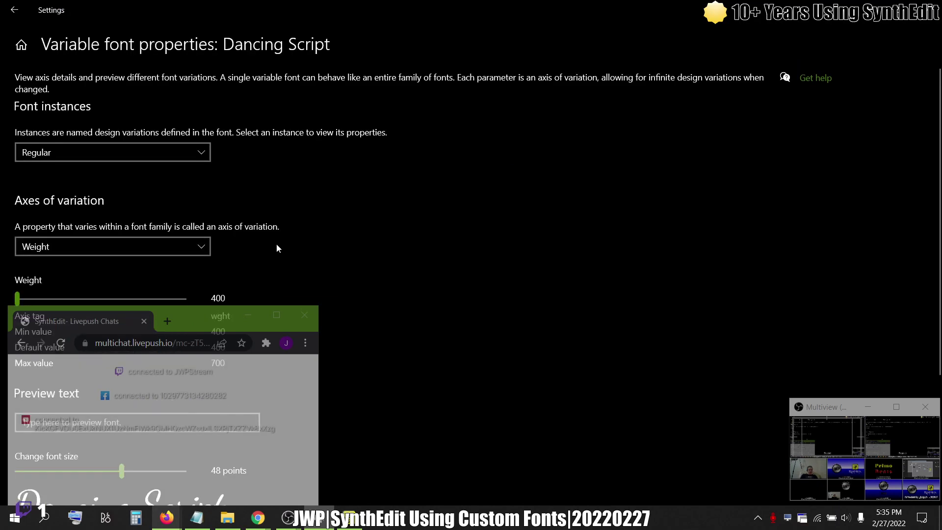
{"action": "scroll", "coordinate": [276, 245], "scroll_direction": "down", "scroll_amount": 3}
{"action": "scroll", "coordinate": [276, 245], "scroll_direction": "up", "scroll_amount": 3}
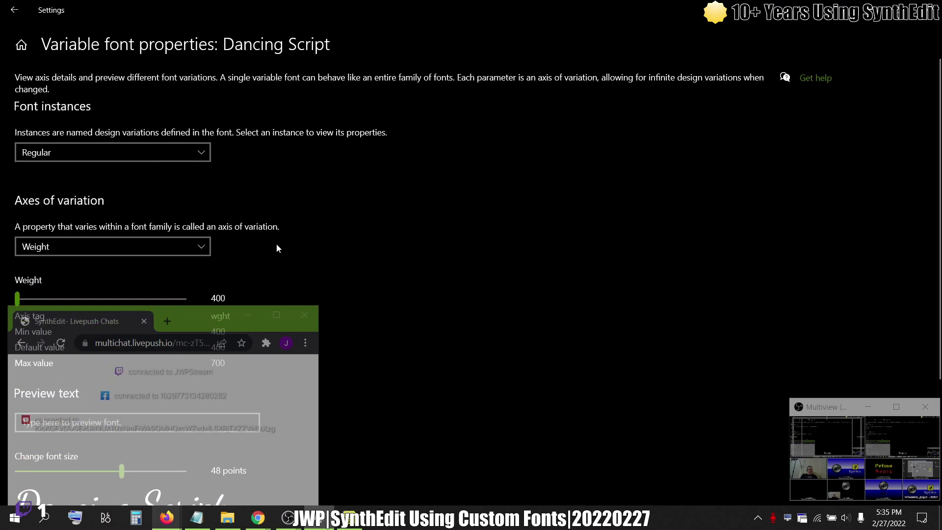
{"action": "left_click", "coordinate": [199, 153]}
{"action": "left_click", "coordinate": [199, 152]}
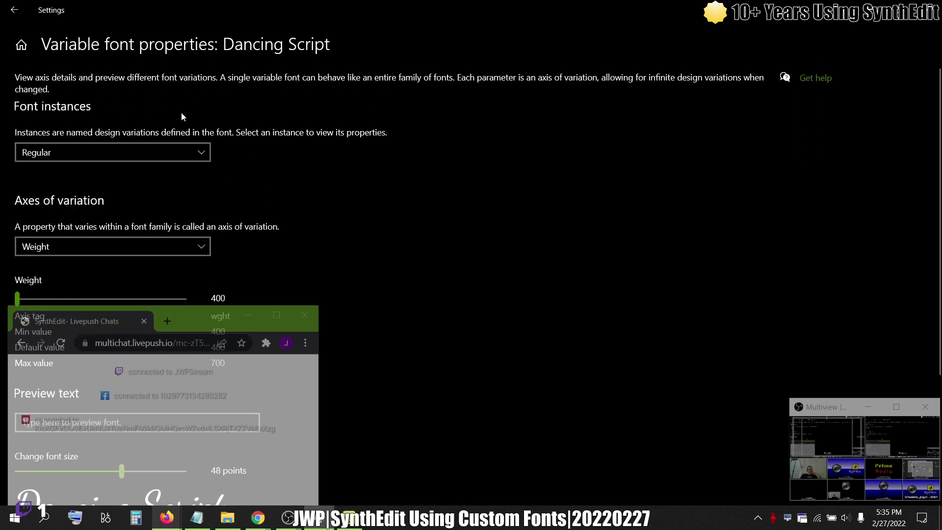
{"action": "left_click", "coordinate": [14, 10]}
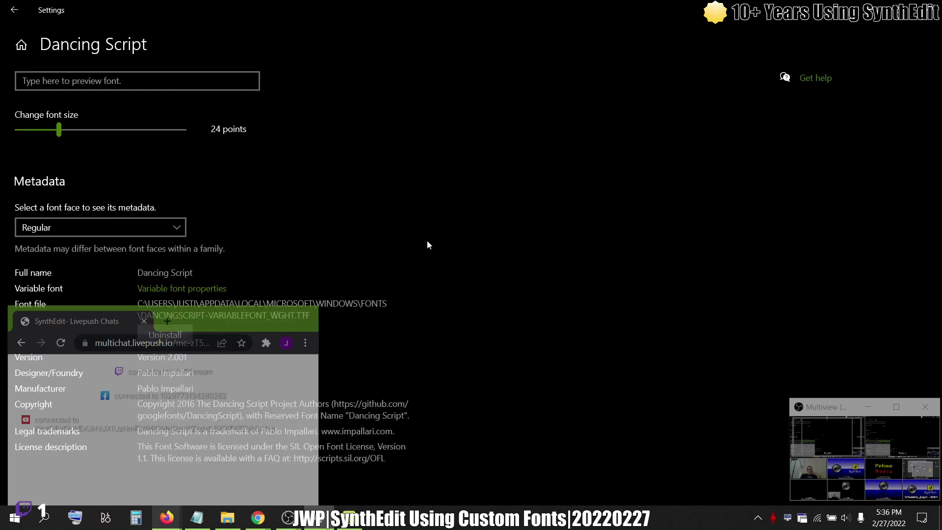
Examine the metadata of Dancing Script's Medium and SemiBold faces and compare their full names with Heading 1's font-family in global.txt.
{"action": "left_click", "coordinate": [151, 231]}
{"action": "left_click", "coordinate": [135, 252]}
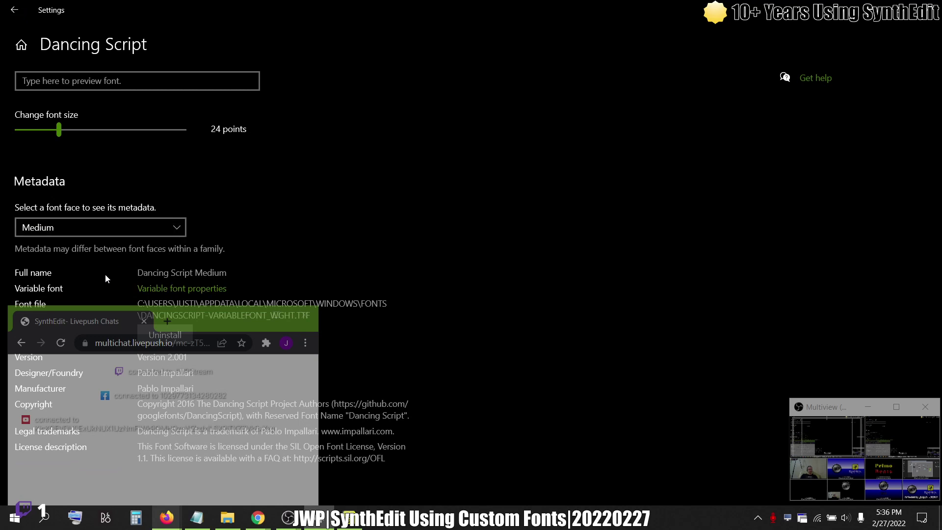
{"action": "left_click", "coordinate": [137, 233]}
{"action": "left_click", "coordinate": [126, 246]}
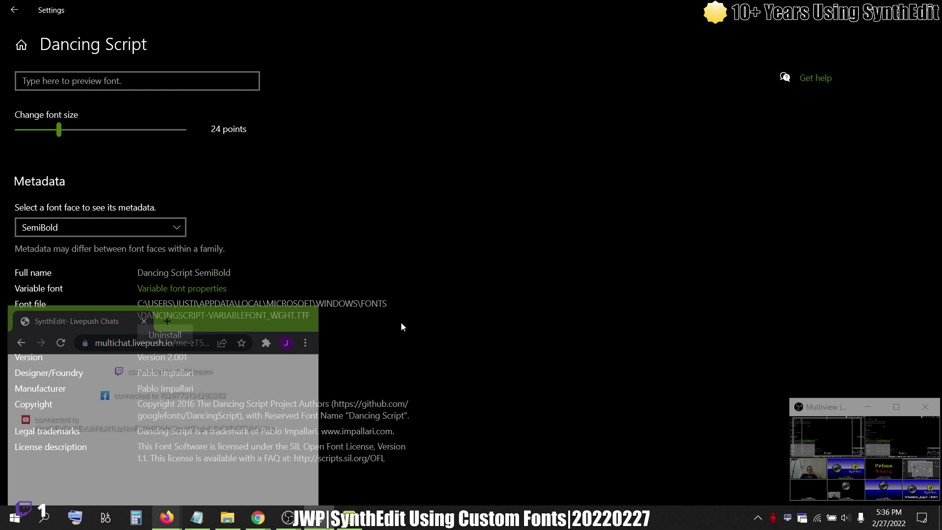
{"action": "key", "text": "shift+Tab"}
{"action": "key", "text": "shift+Tab"}
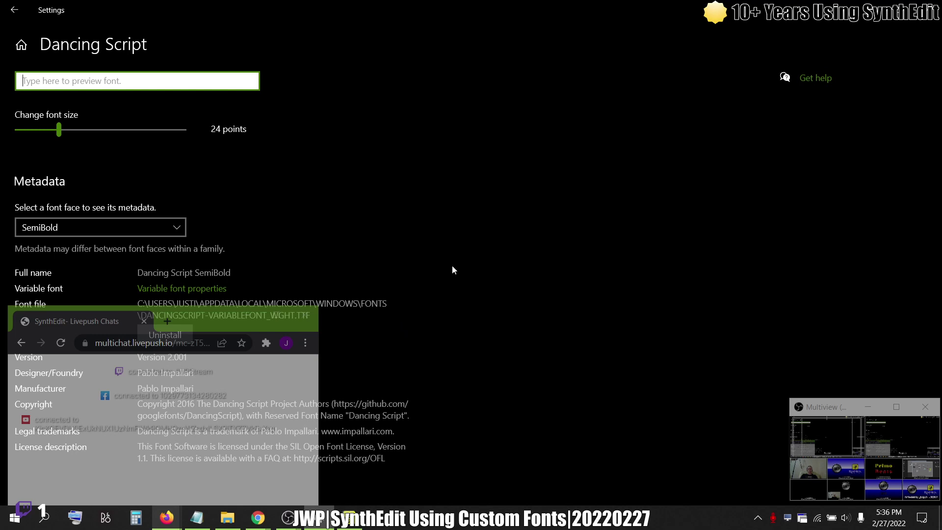
{"action": "key", "text": "alt+Tab"}
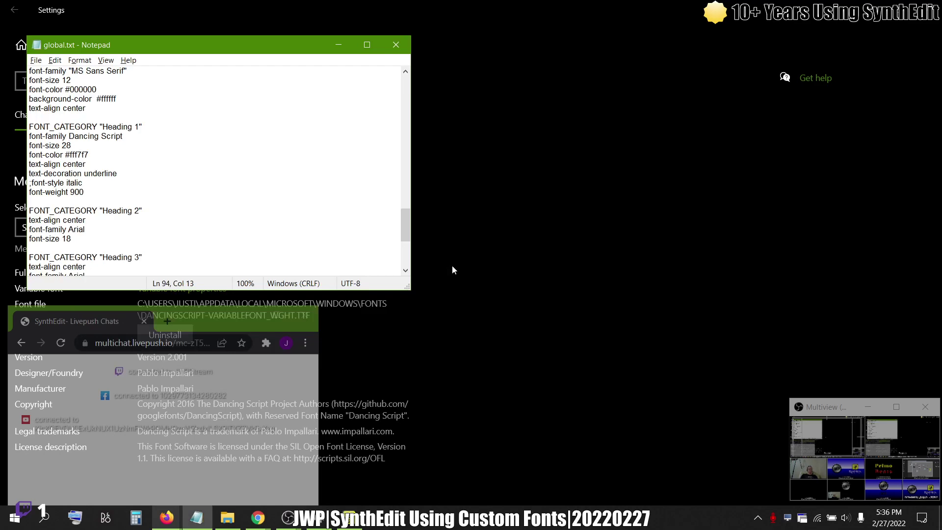
{"action": "key", "text": "alt+Tab"}
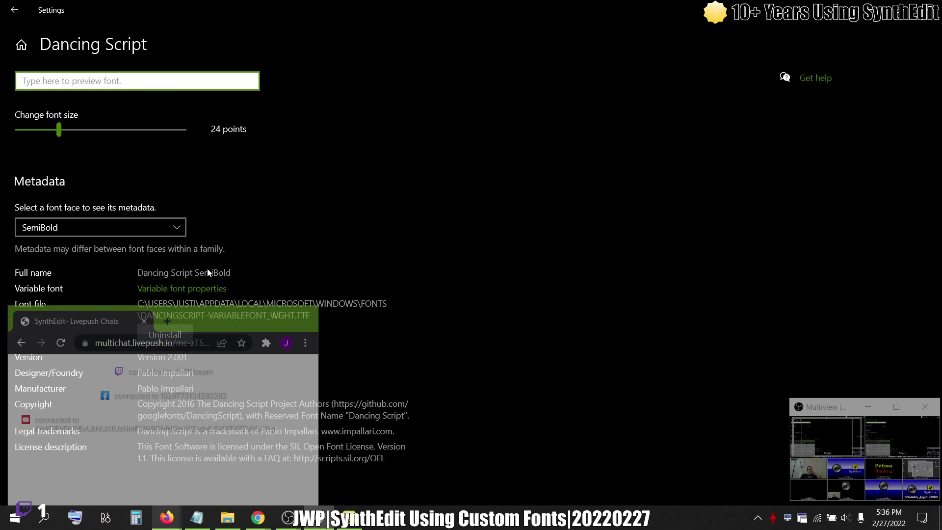
Compare the full names of Dancing Script's Regular and Medium faces in the font metadata.
{"action": "left_click", "coordinate": [165, 229]}
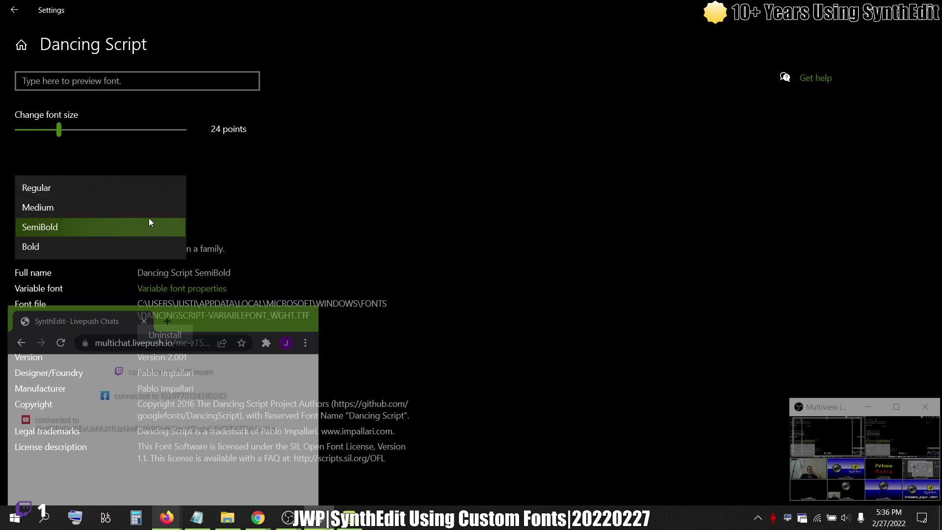
{"action": "left_click", "coordinate": [138, 196]}
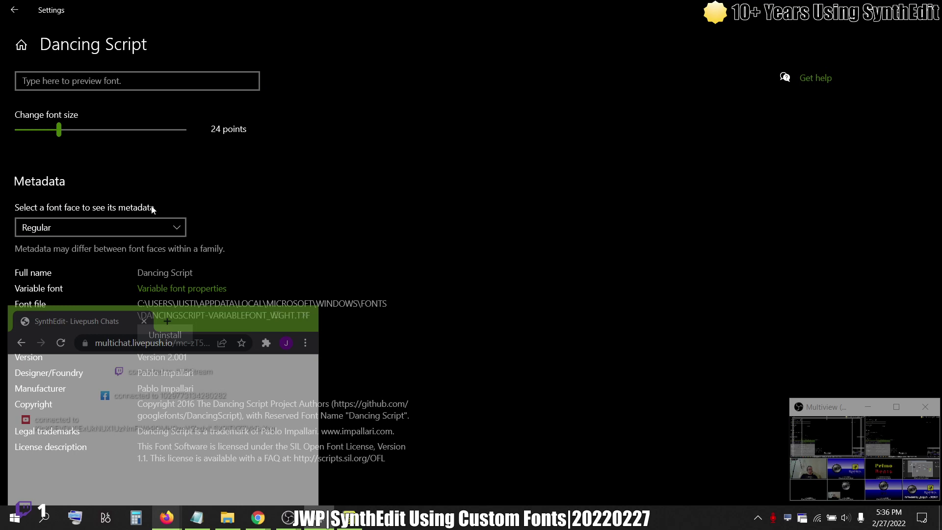
{"action": "left_click", "coordinate": [152, 230]}
{"action": "left_click", "coordinate": [112, 246]}
In global.txt in Notepad, set Heading 1's font-family to "Dancing Script Medium" in double quotes and save the file.
{"action": "key", "text": "alt+Tab"}
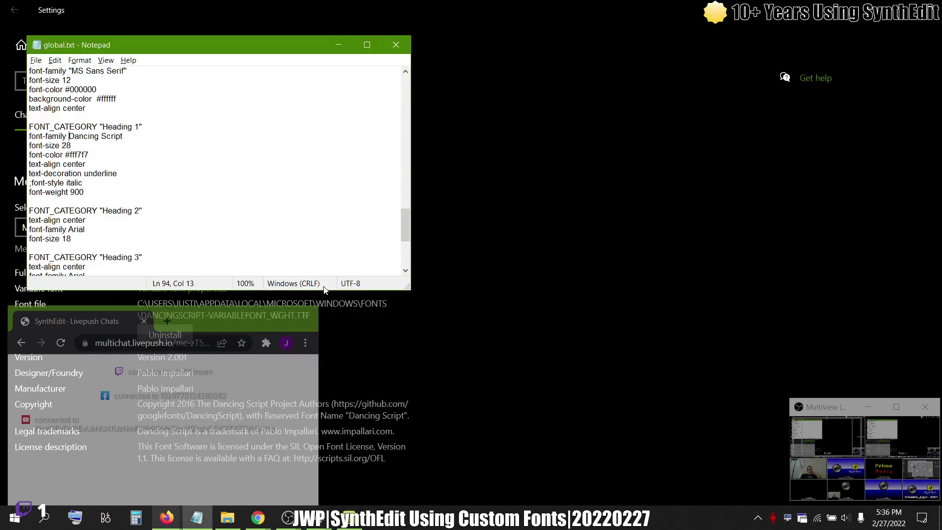
{"action": "left_click", "coordinate": [157, 137]}
{"action": "type", "text": "Medium\""}
{"action": "left_click", "coordinate": [69, 136]}
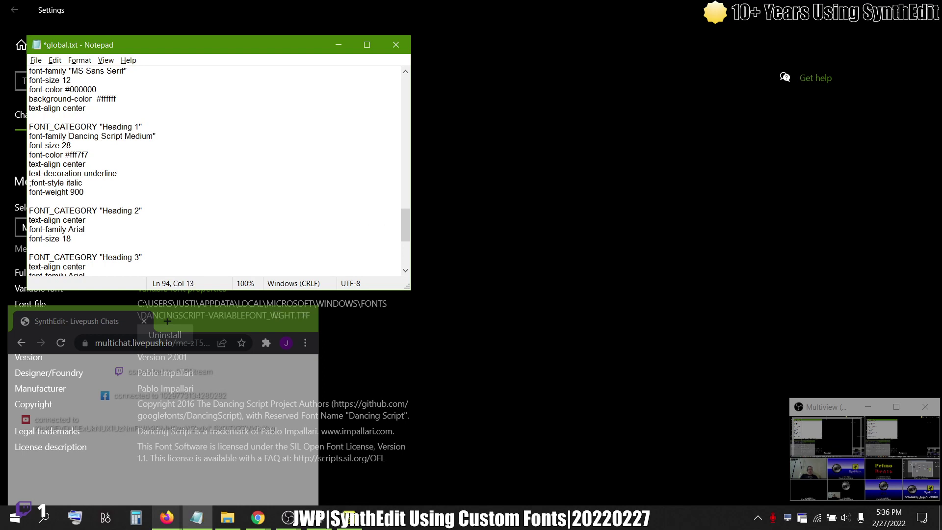
{"action": "type", "text": "\""}
{"action": "key", "text": "ctrl+s"}
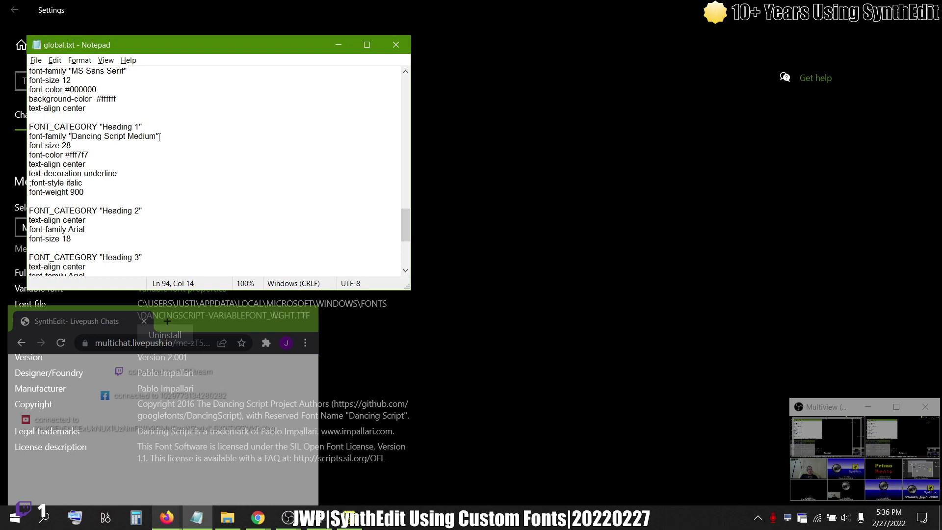
Restart SynthEdit and load the recent project Minimal.se1.
{"action": "right_click", "coordinate": [343, 516]}
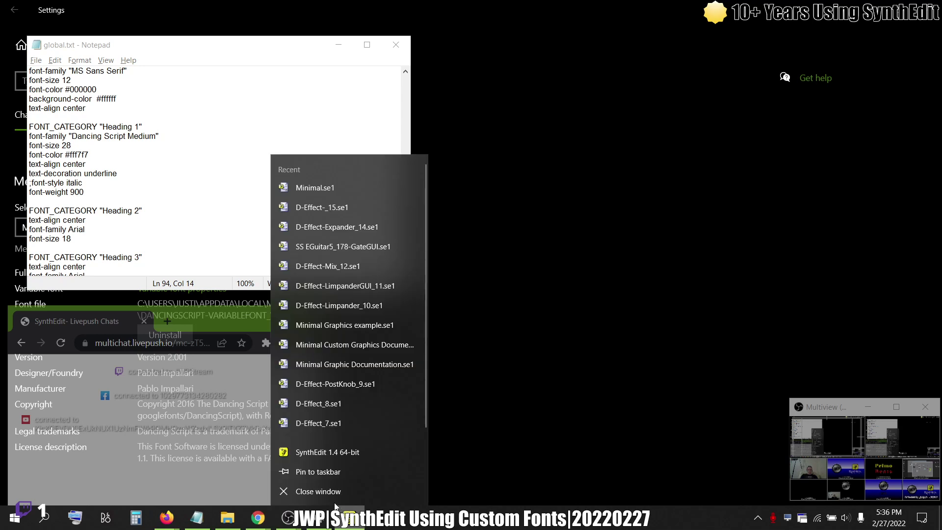
{"action": "left_click", "coordinate": [321, 472]}
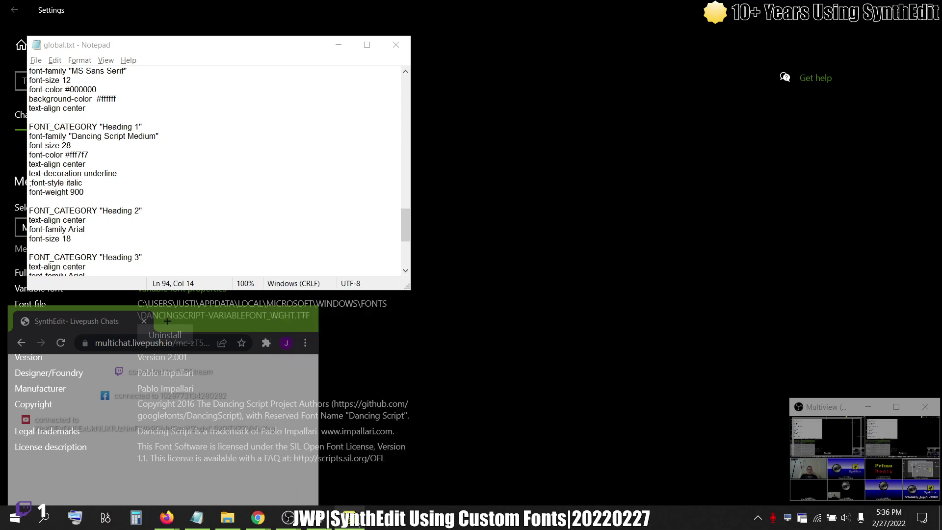
{"action": "left_click", "coordinate": [368, 524]}
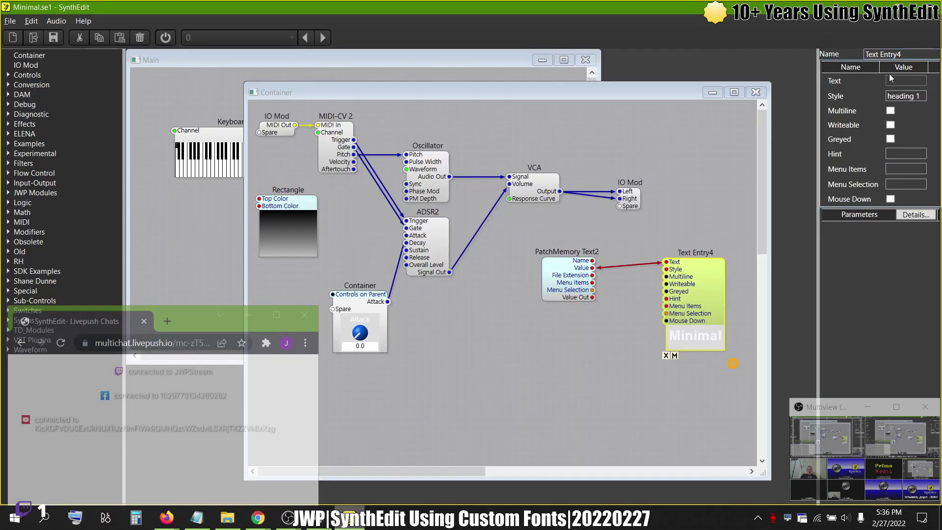
{"action": "left_click", "coordinate": [929, 5]}
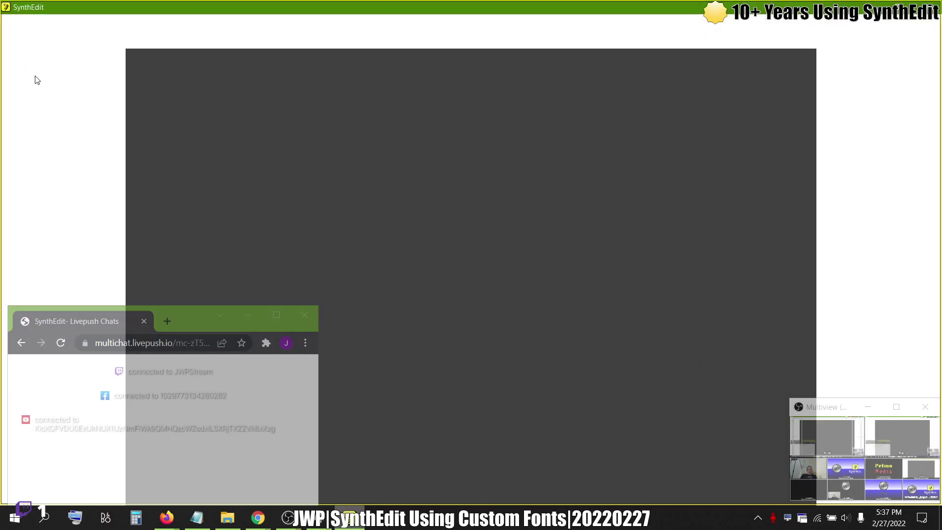
{"action": "left_click", "coordinate": [10, 21]}
{"action": "left_click", "coordinate": [65, 147]}
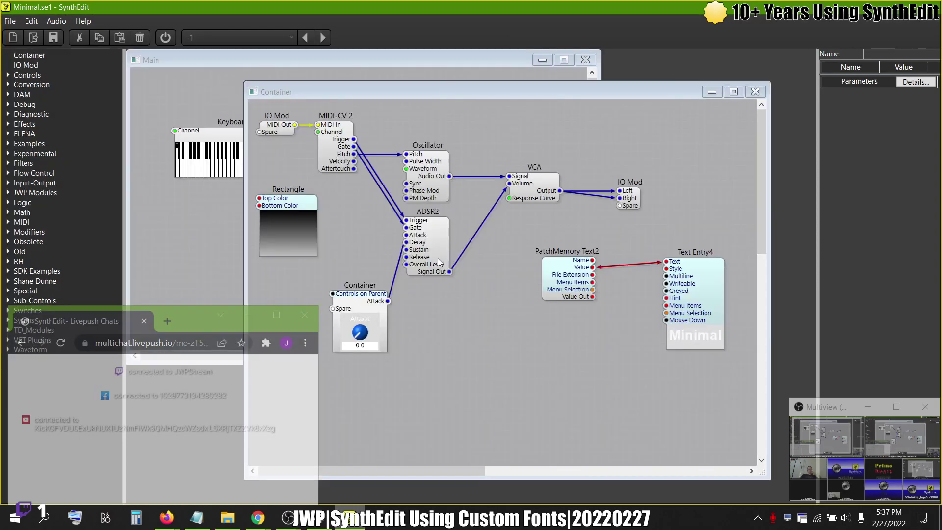
Open the Container's panel for editing and select the Minimal Synth title to check its font and style.
{"action": "right_click", "coordinate": [519, 340]}
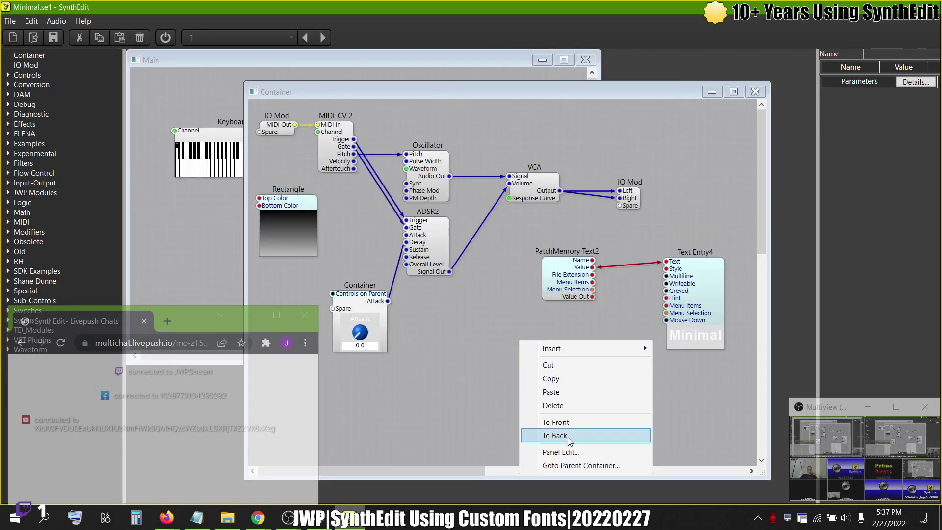
{"action": "left_click", "coordinate": [561, 452]}
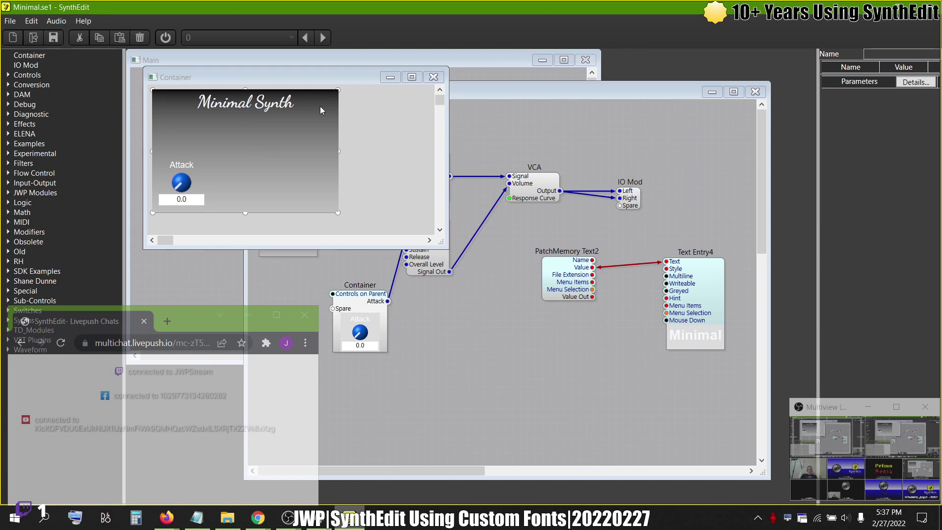
{"action": "left_click", "coordinate": [308, 101]}
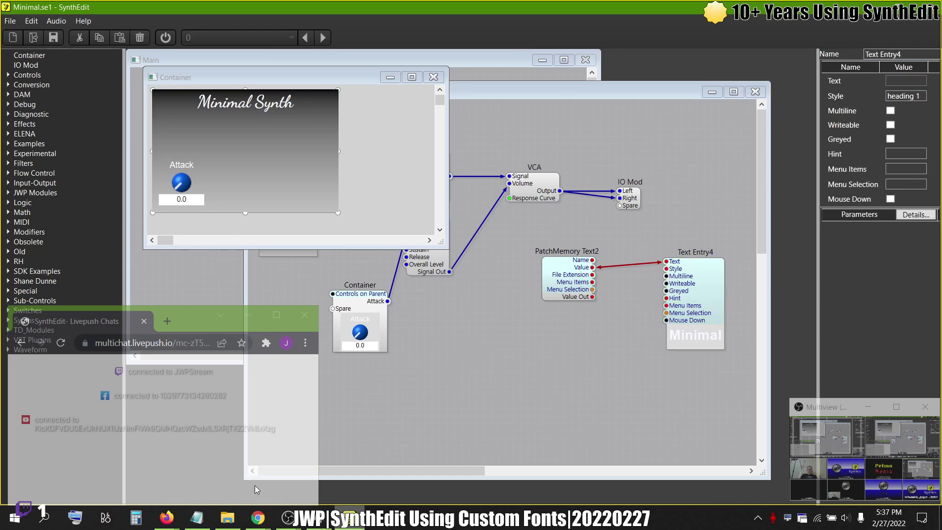
In global.txt in Notepad, set Heading 1's font-family to "Dancing Script" in double quotes and save the file.
{"action": "left_click", "coordinate": [197, 517]}
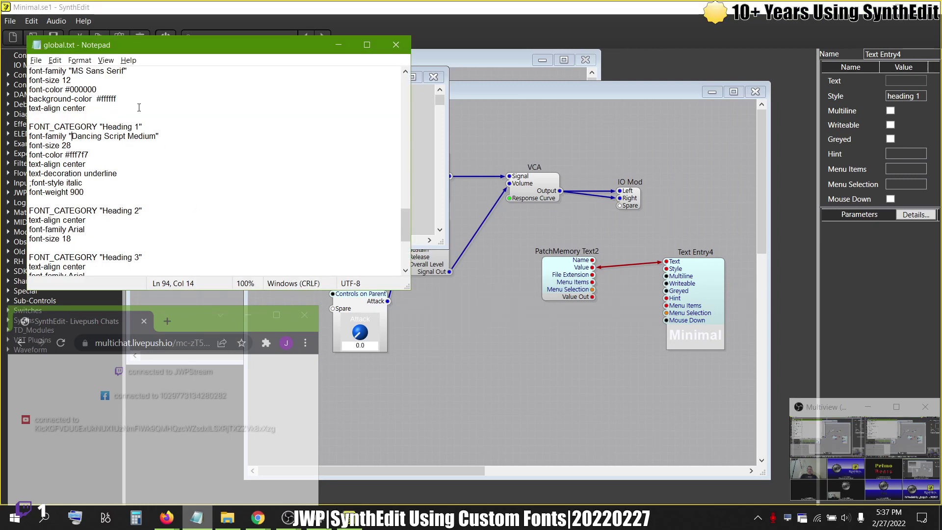
{"action": "left_click", "coordinate": [156, 139]}
{"action": "key", "text": "ctrl+shift+Left"}
{"action": "key", "text": "BackSpace"}
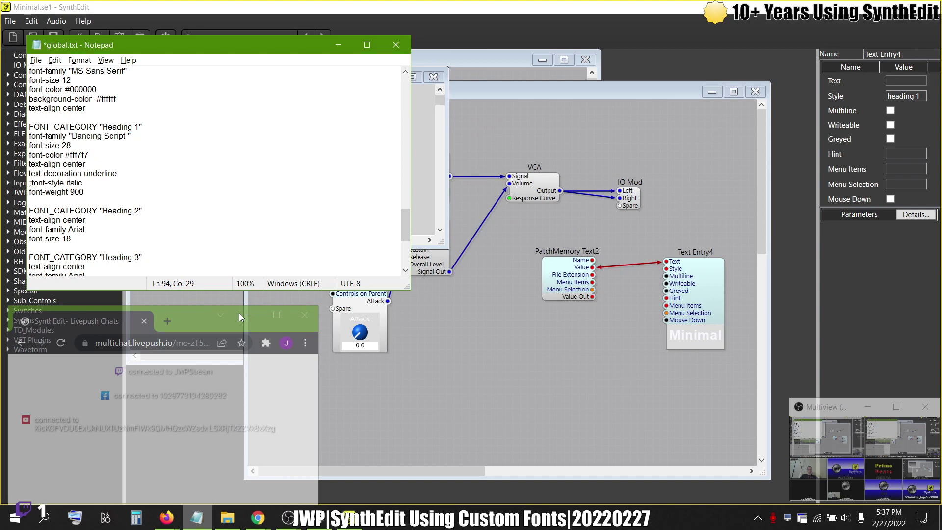
{"action": "key", "text": "ctrl+s"}
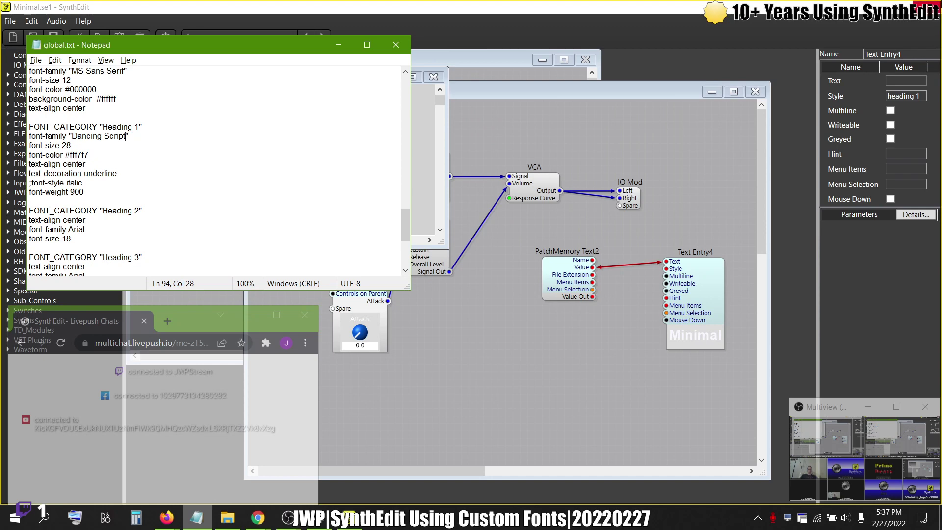
Restart SynthEdit and reload Minimal.se1 to check the panel title with the edited Heading 1 font.
{"action": "left_click", "coordinate": [534, 168]}
{"action": "left_click", "coordinate": [424, 304]}
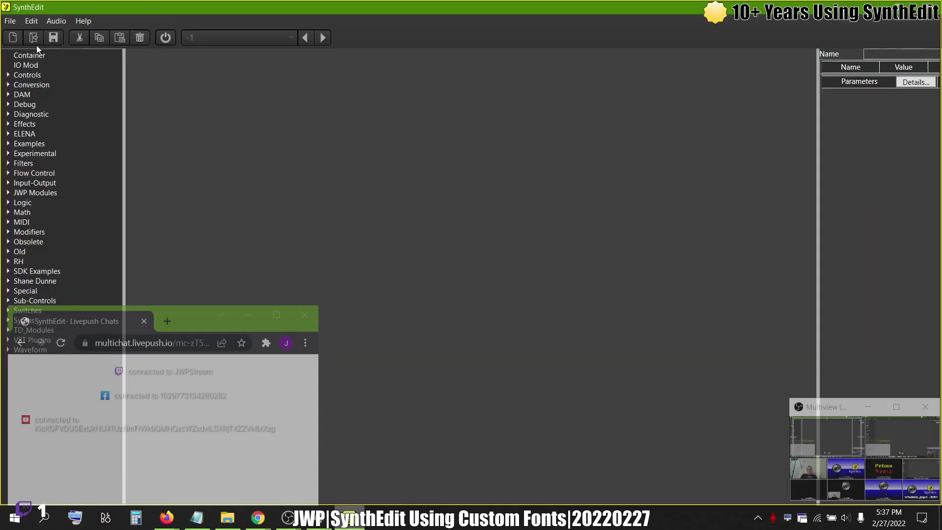
{"action": "left_click", "coordinate": [9, 20]}
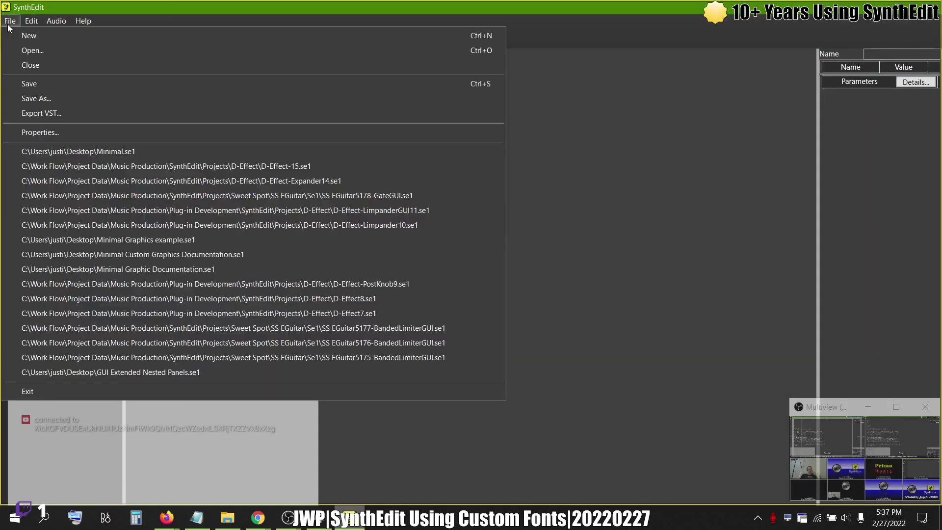
{"action": "left_click", "coordinate": [39, 149]}
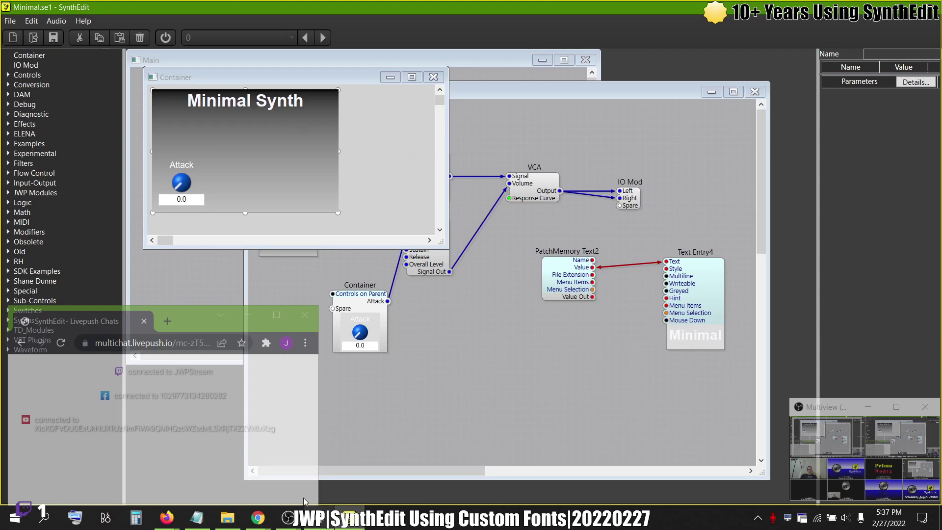
Examine the full font name of the Dancing Script faces in Windows Settings, checking Regular, SemiBold and Bold.
{"action": "left_click", "coordinate": [320, 519]}
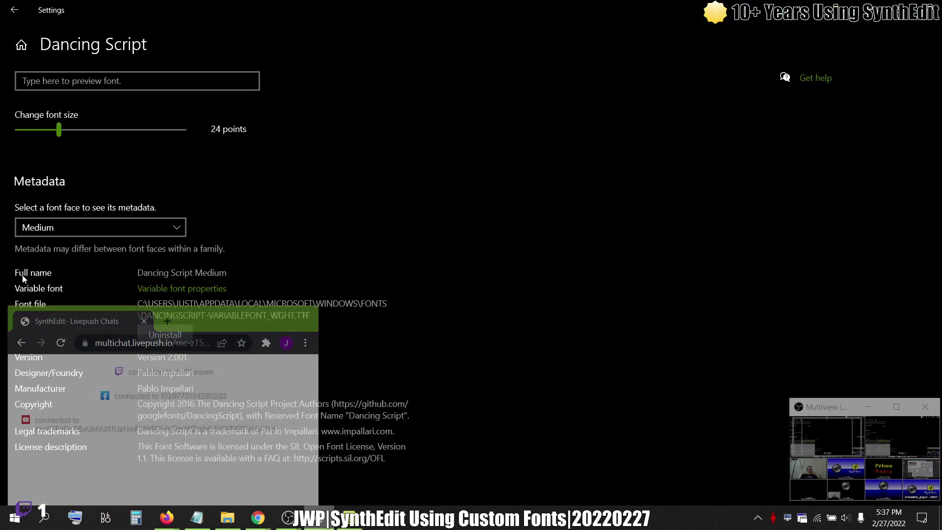
{"action": "left_click", "coordinate": [153, 228]}
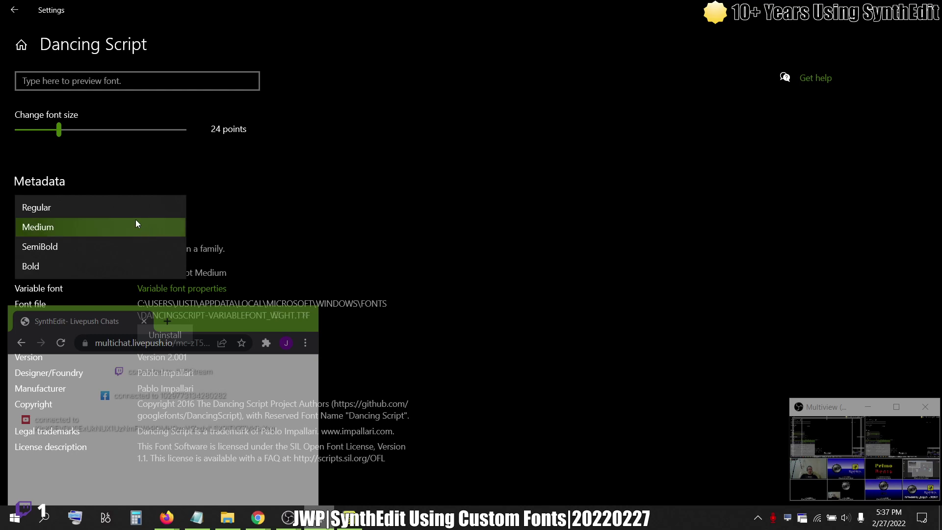
{"action": "left_click", "coordinate": [123, 207]}
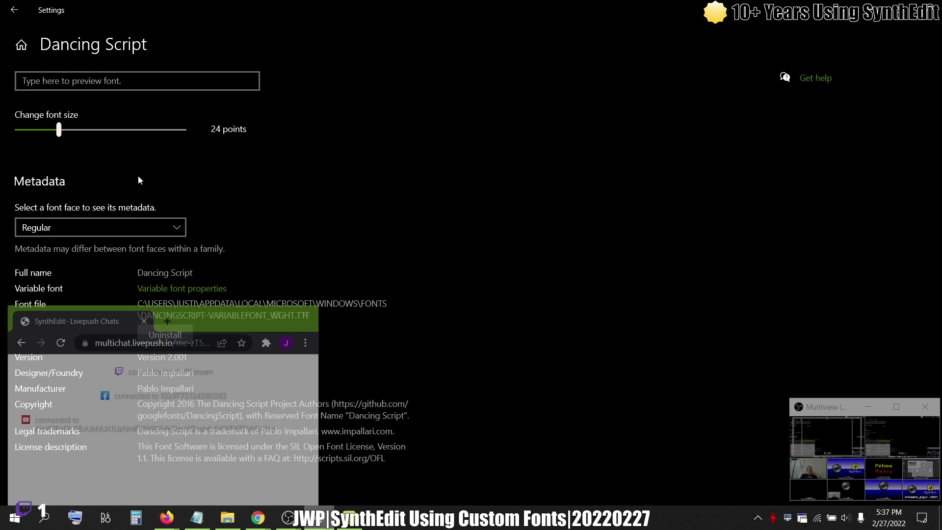
{"action": "left_click", "coordinate": [169, 226]}
{"action": "left_click", "coordinate": [170, 225]}
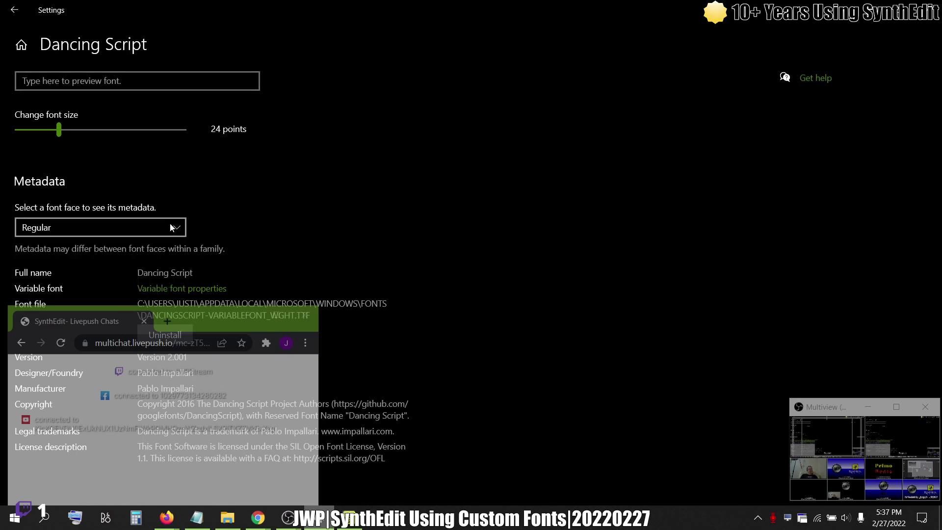
{"action": "left_click", "coordinate": [170, 224]}
{"action": "left_click", "coordinate": [136, 270]}
{"action": "left_click", "coordinate": [158, 222]}
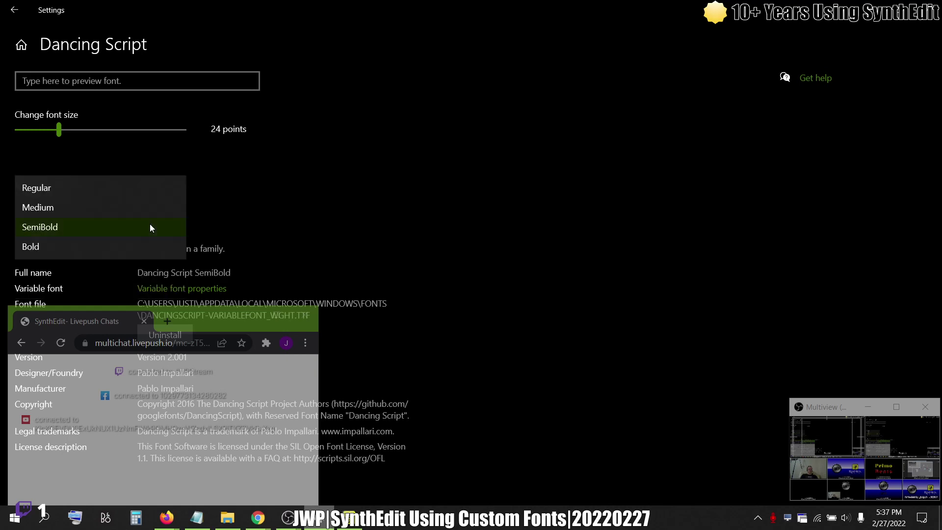
{"action": "left_click", "coordinate": [137, 249]}
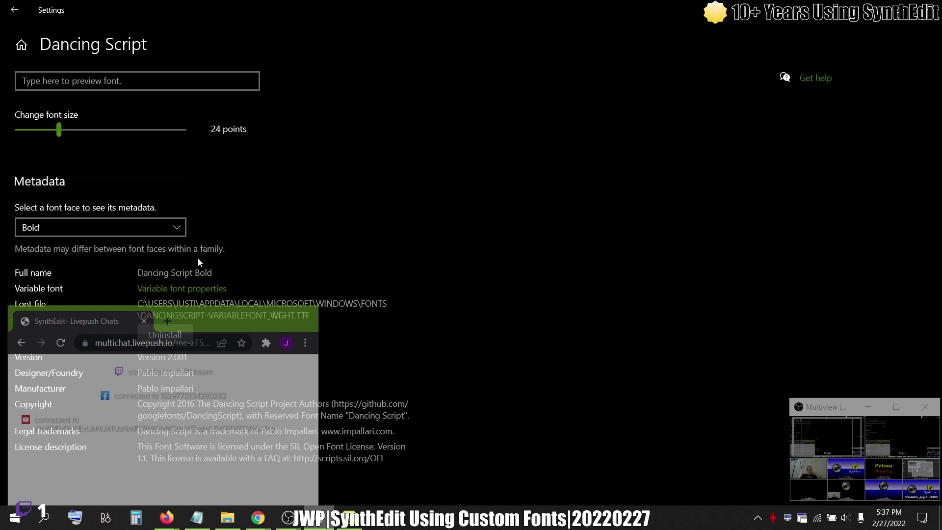
In global.txt in Notepad, change Heading 1's font-family to "Dancing Script Bold" in double quotes and save the file.
{"action": "key", "text": "alt+Tab"}
{"action": "key", "text": "alt+Tab"}
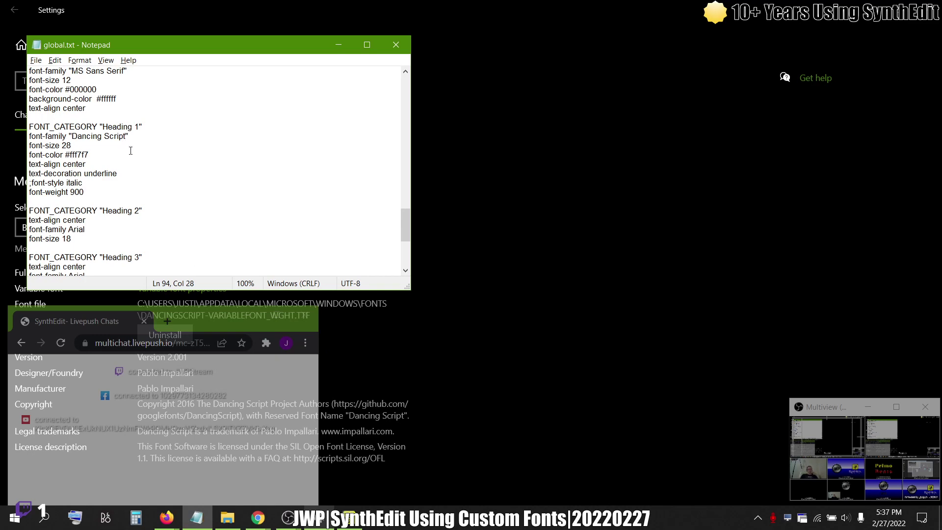
{"action": "type", "text": "Bold"}
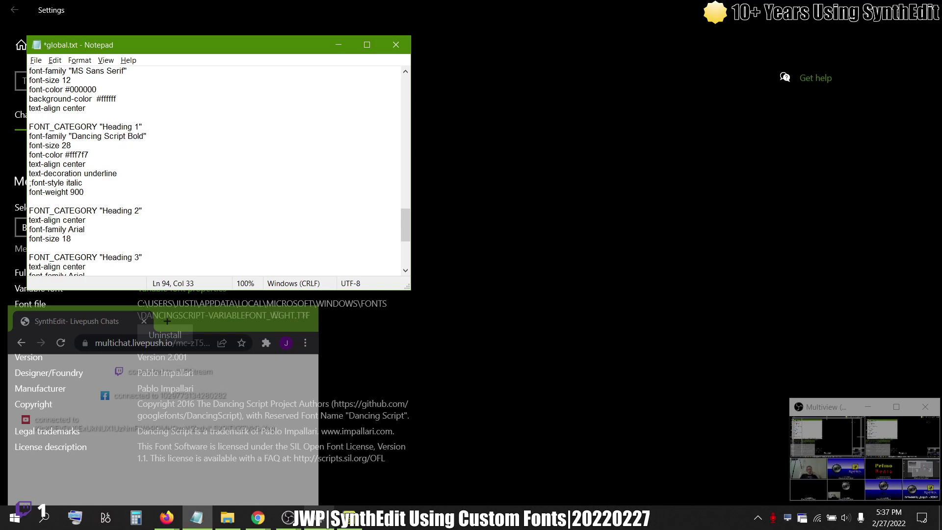
{"action": "key", "text": "ctrl+s"}
Restart SynthEdit and reload Minimal.se1 to check the panel title with the quoted Dancing Script Bold font.
{"action": "key", "text": "alt+Tab"}
{"action": "key", "text": "alt+Tab"}
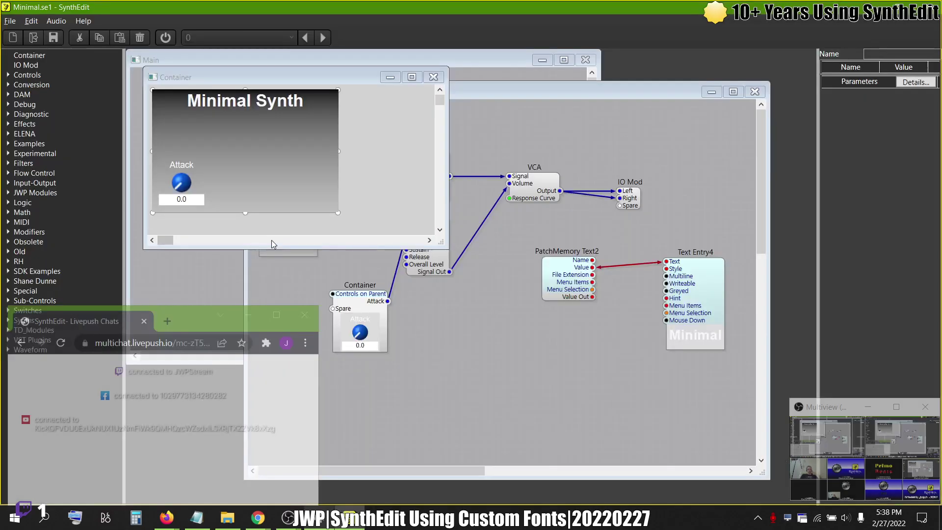
{"action": "key", "text": "alt+Tab"}
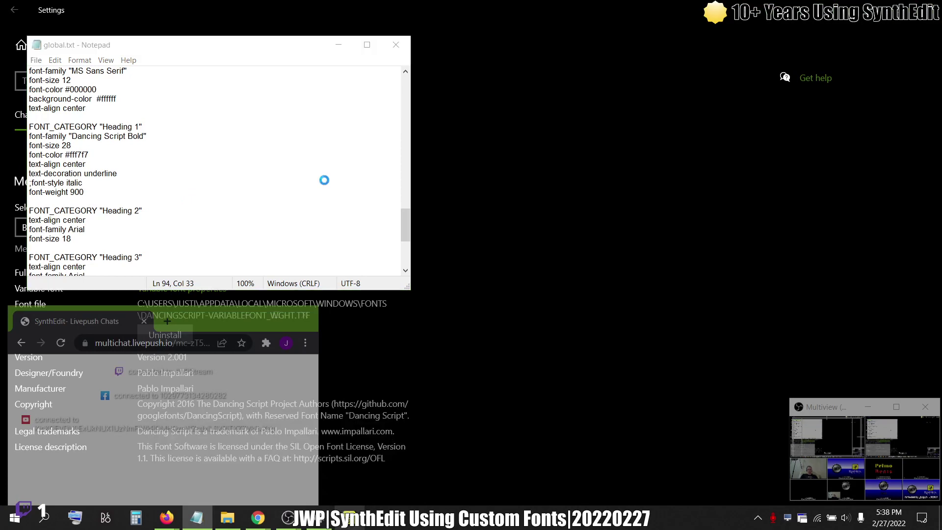
{"action": "key", "text": "alt+Tab"}
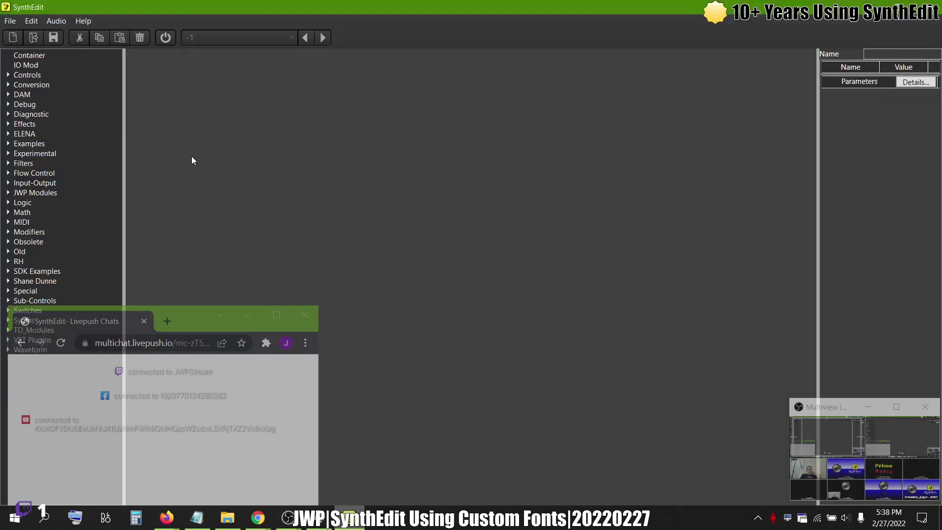
{"action": "left_click", "coordinate": [22, 21]}
{"action": "mouse_move", "coordinate": [10, 20]}
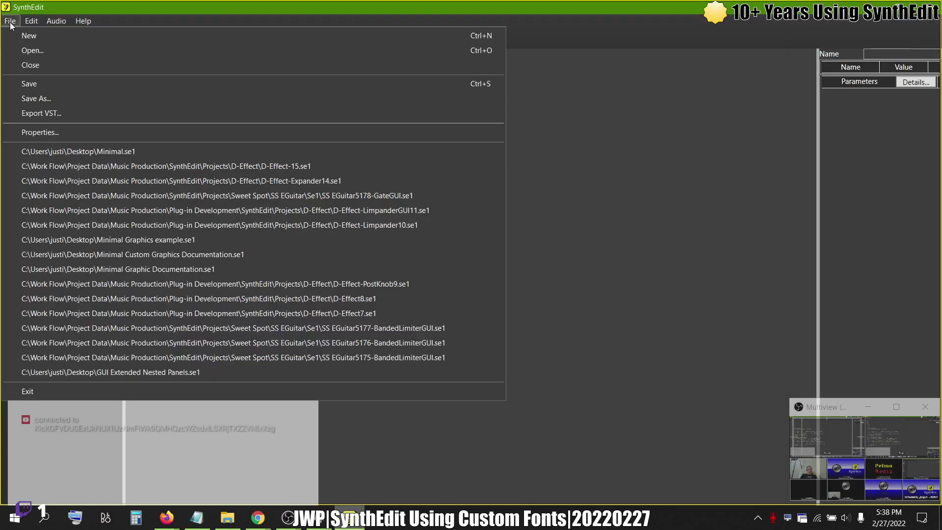
{"action": "left_click", "coordinate": [52, 145]}
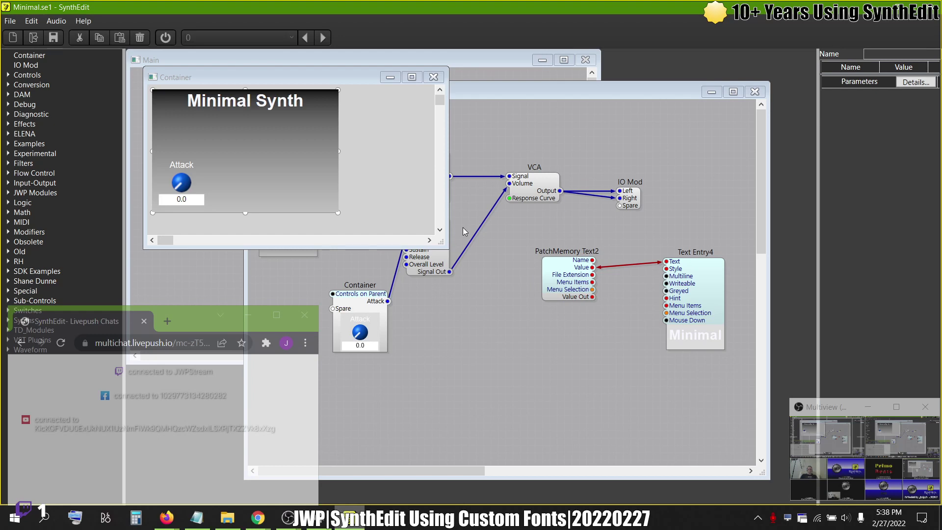
In global.txt in Notepad, remove the double quotes around Heading 1's font-family Dancing Script Bold and save the file.
{"action": "left_click", "coordinate": [319, 517]}
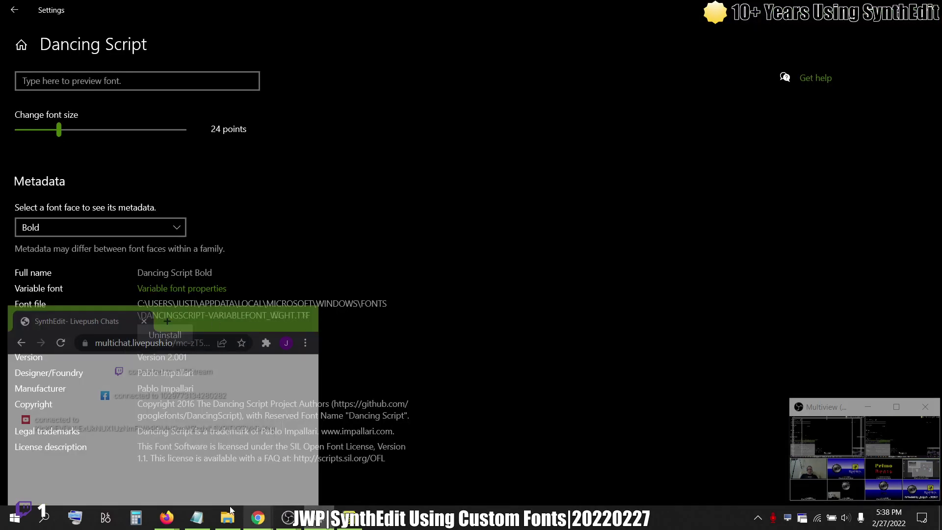
{"action": "left_click", "coordinate": [197, 518]}
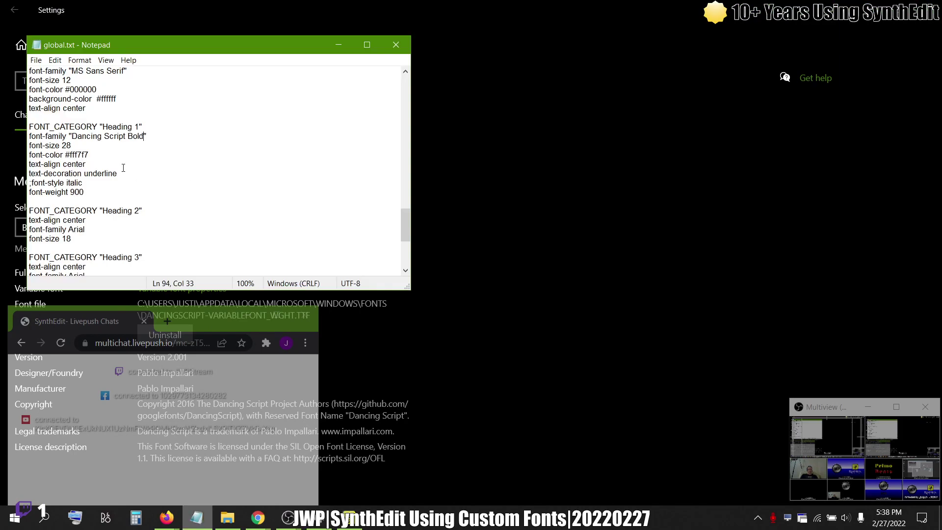
{"action": "left_click_drag", "start_coordinate": [211, 53], "coordinate": [499, 73]}
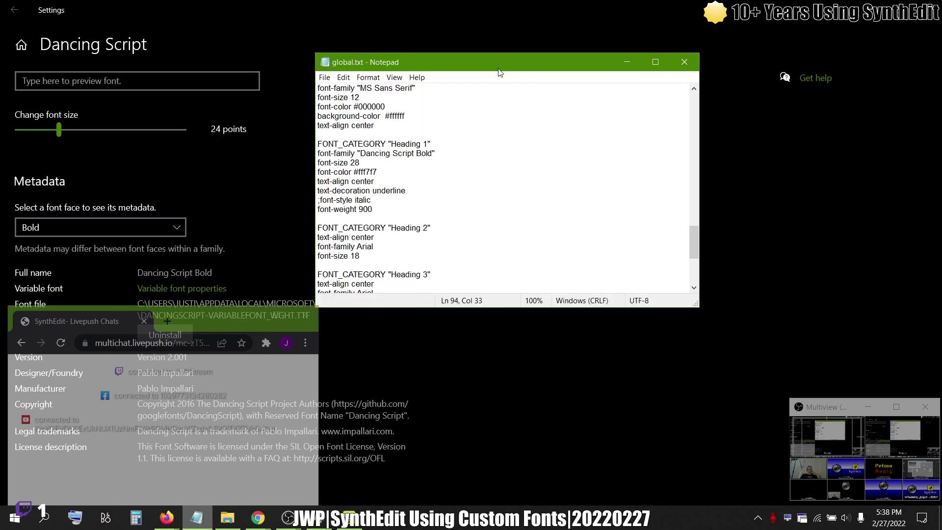
{"action": "key", "text": "BackSpace"}
{"action": "key", "text": "ctrl+Left"}
{"action": "key", "text": "BackSpace"}
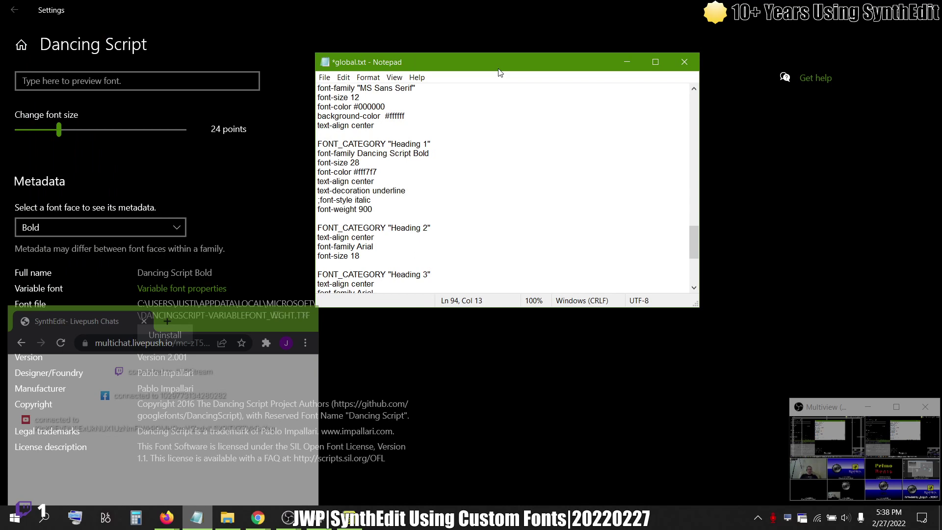
{"action": "key", "text": "ctrl+s"}
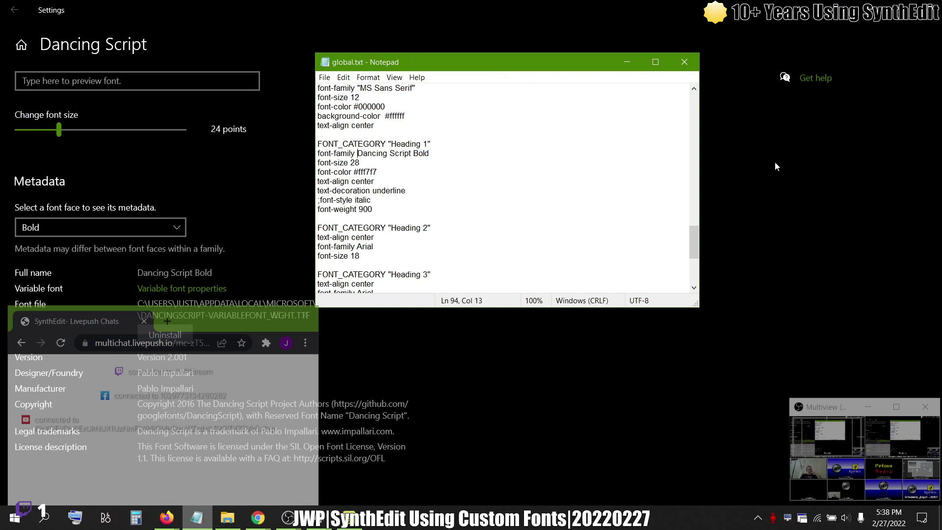
Reopen the Windows font settings, search the available fonts for "dancing" and open the Dancing Script details.
{"action": "left_click", "coordinate": [921, 19]}
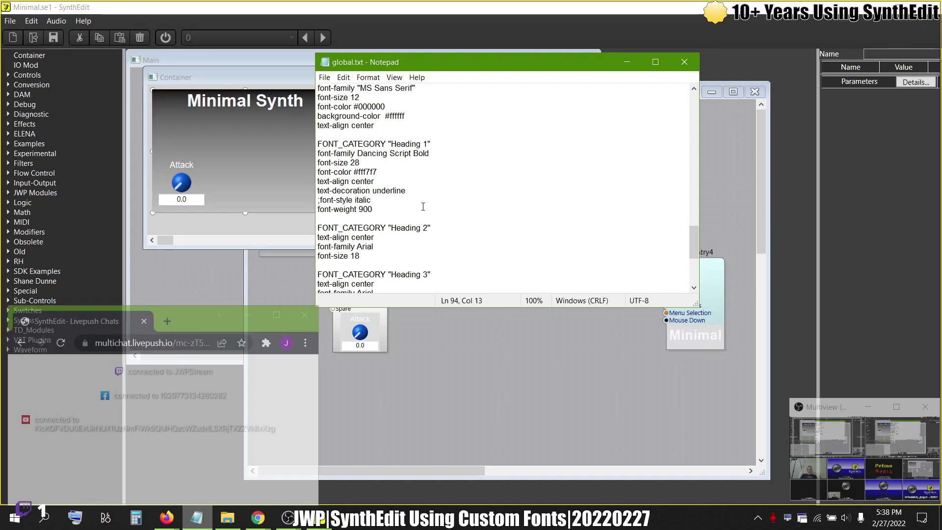
{"action": "left_click", "coordinate": [44, 519]}
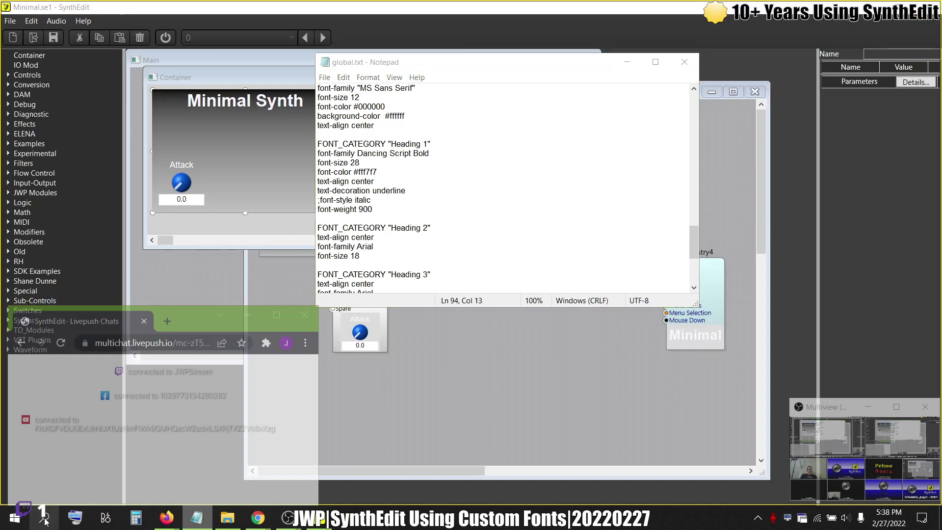
{"action": "type", "text": "font"}
{"action": "key", "text": "Return"}
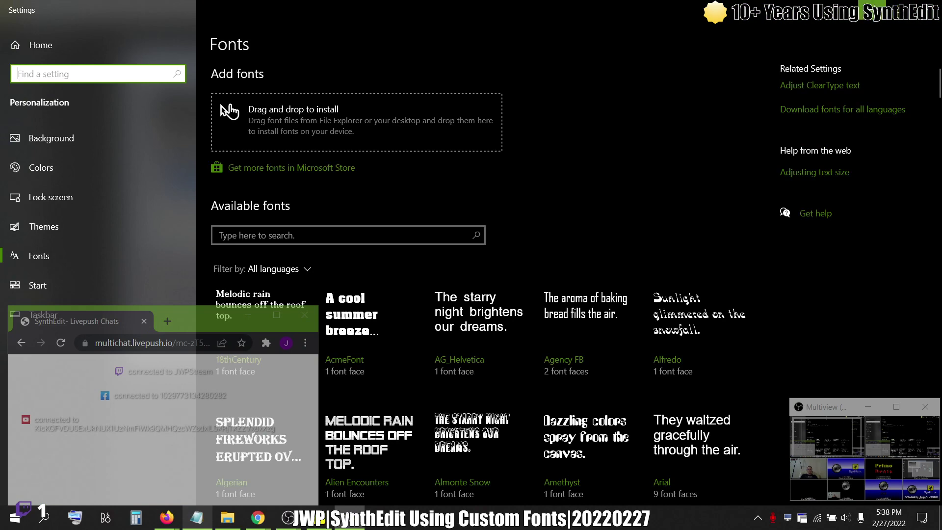
{"action": "scroll", "coordinate": [602, 242], "scroll_direction": "down", "scroll_amount": 1}
{"action": "scroll", "coordinate": [602, 241], "scroll_direction": "up", "scroll_amount": 1}
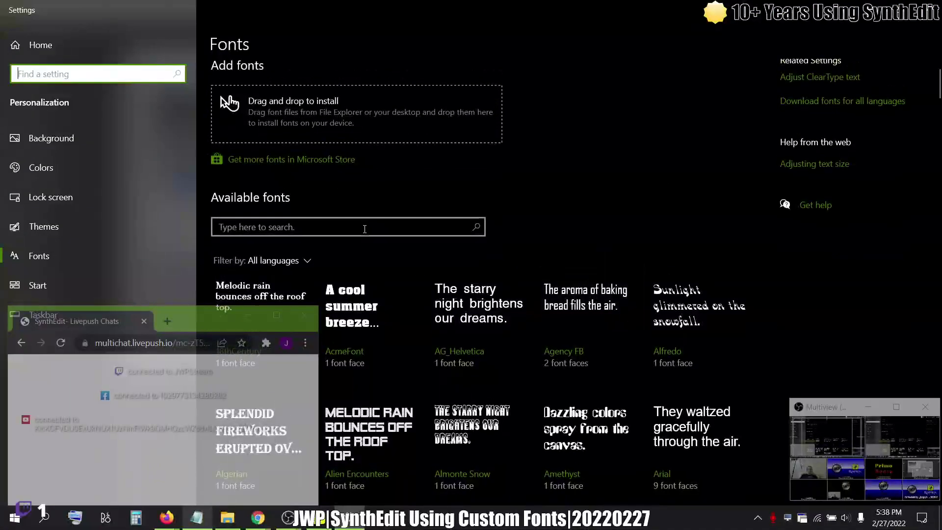
{"action": "left_click", "coordinate": [364, 229]}
{"action": "type", "text": "dancing"}
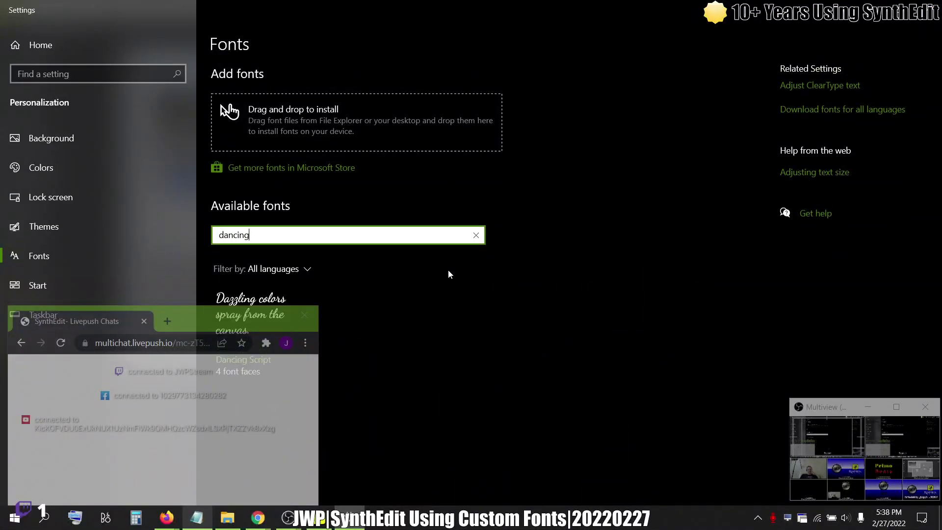
{"action": "left_click", "coordinate": [267, 286]}
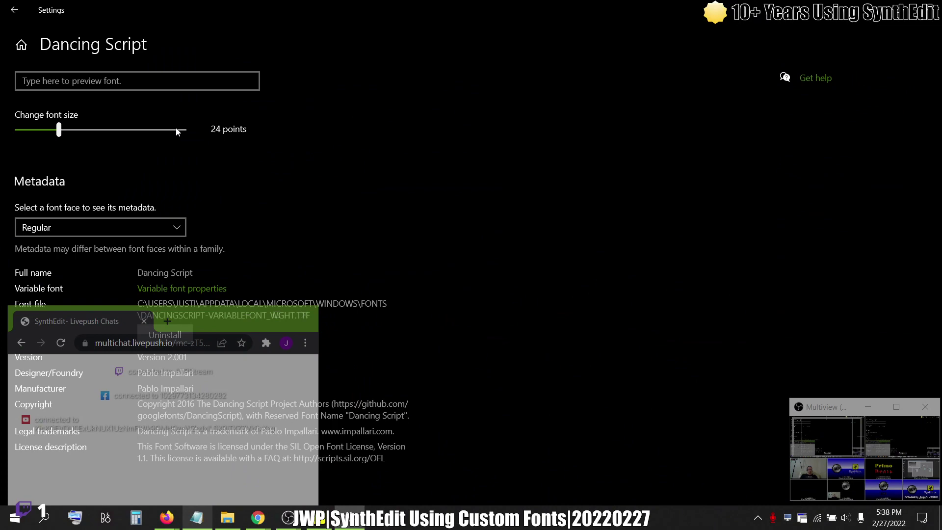
Restart SynthEdit and reload Minimal.se1 to check the panel title with the unquoted Dancing Script Bold name.
{"action": "key", "text": "alt+Tab"}
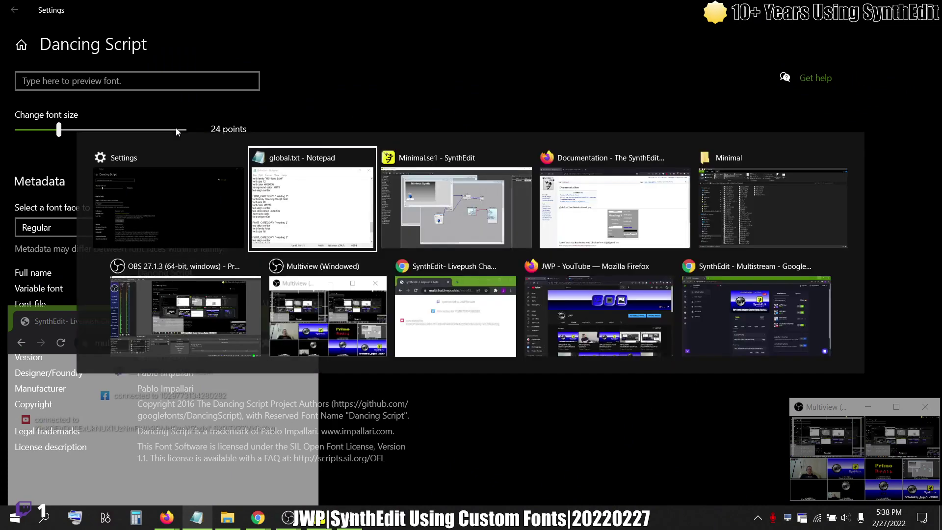
{"action": "key", "text": "alt+Tab"}
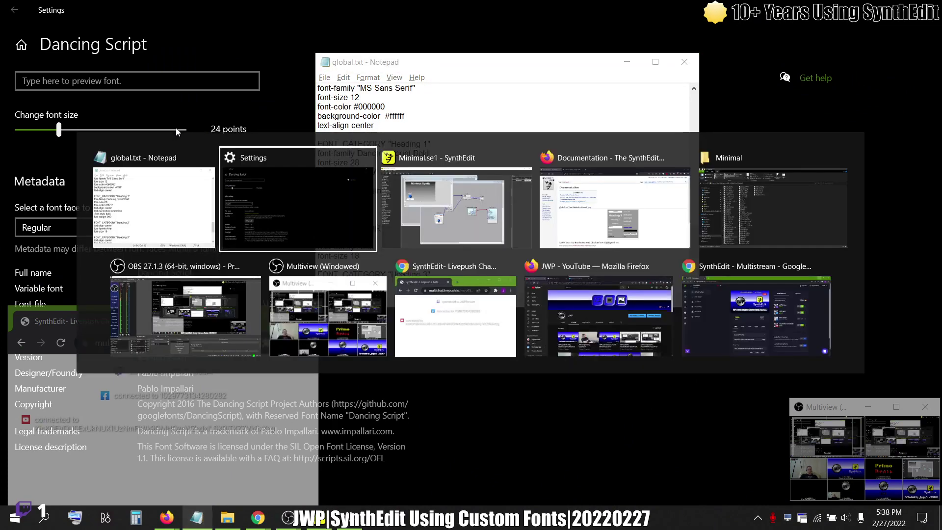
{"action": "key", "text": "alt+Tab"}
{"action": "key", "text": "alt+Tab"}
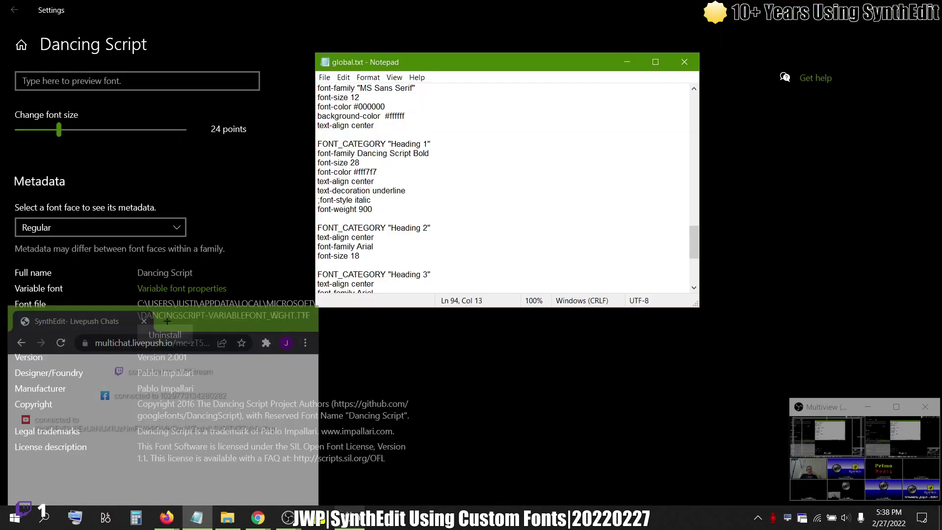
{"action": "left_click", "coordinate": [323, 521]}
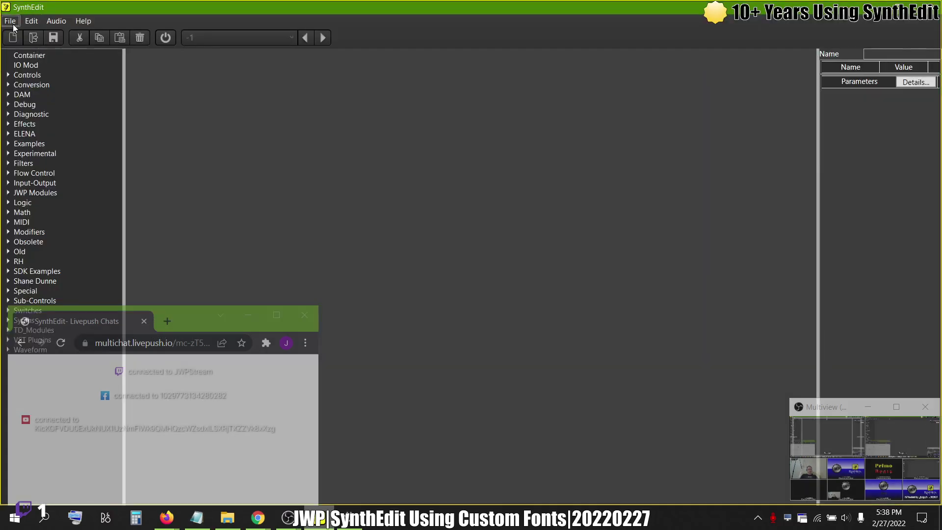
{"action": "left_click", "coordinate": [10, 20]}
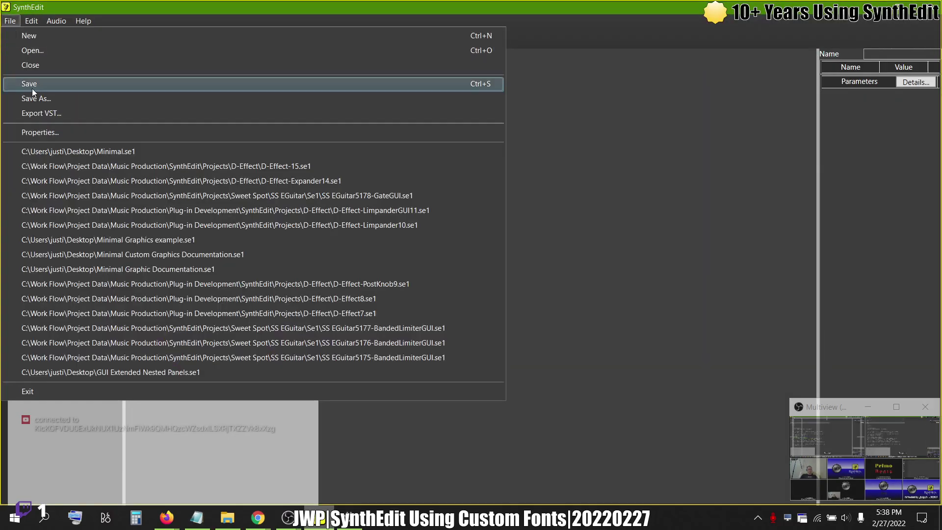
{"action": "left_click", "coordinate": [80, 151]}
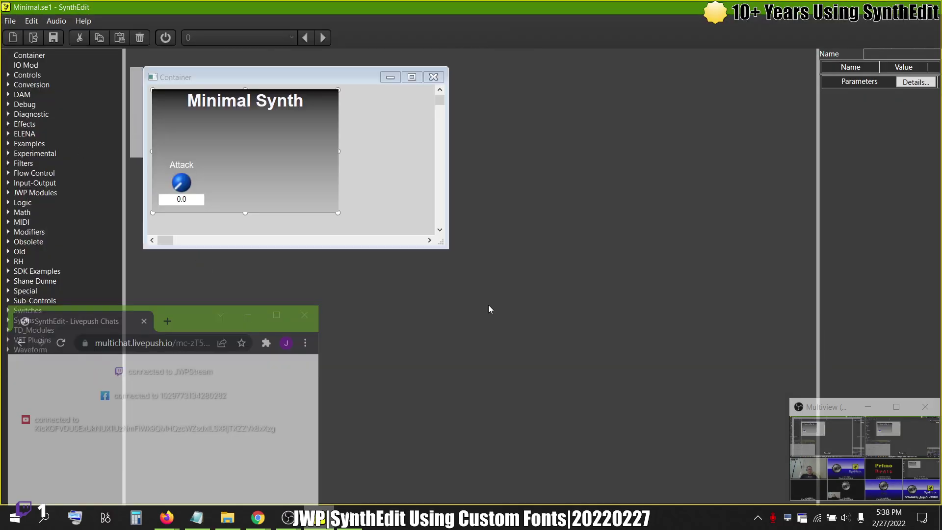
In global.txt in Notepad, put double quotes back around Dancing Script Bold in Heading 1's font-family line.
{"action": "key", "text": "alt+Tab"}
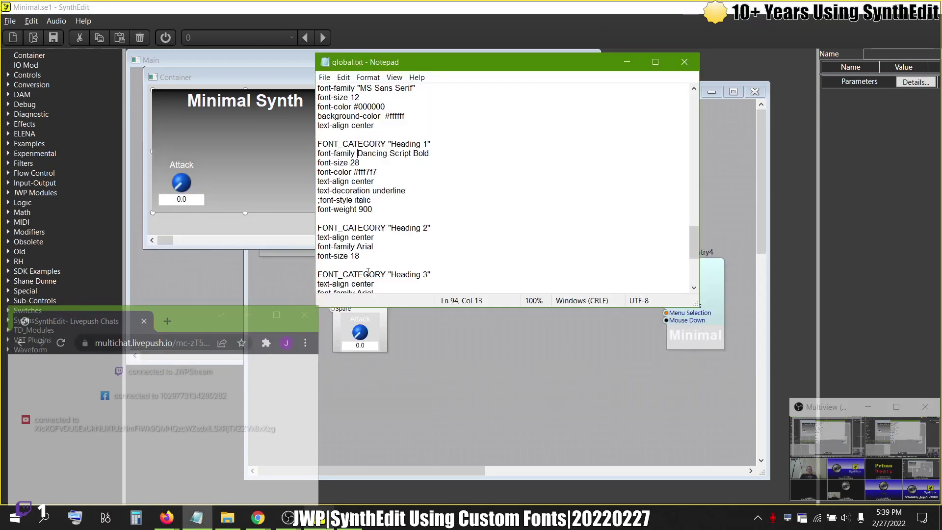
{"action": "key", "text": "End"}
{"action": "type", "text": "\""}
{"action": "key", "text": "ctrl+Left"}
{"action": "key", "text": "ctrl+Left"}
{"action": "key", "text": "ctrl+Left"}
{"action": "key", "text": "ctrl+Left"}
{"action": "type", "text": "\""}
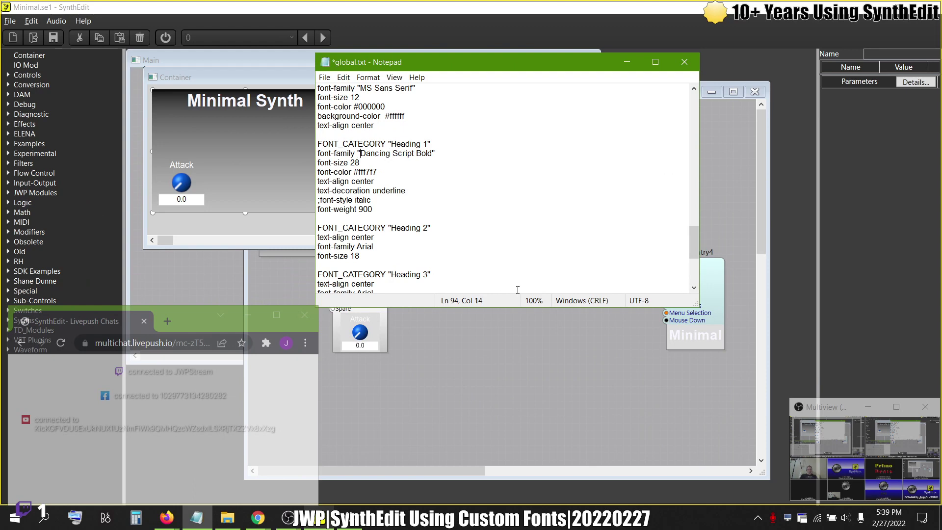
Review the neighbouring font categories in global.txt, and return to the Dancing Script details in Windows Settings.
{"action": "scroll", "coordinate": [462, 216], "scroll_direction": "down", "scroll_amount": 4}
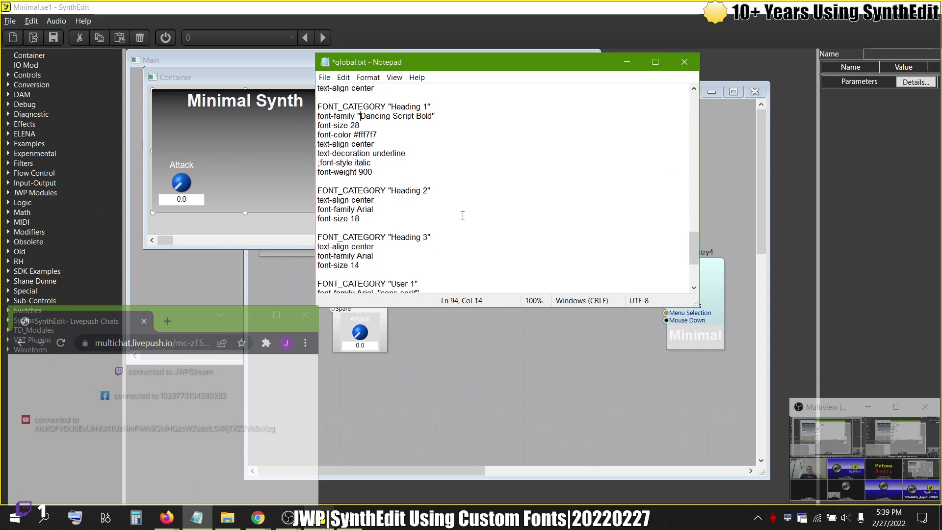
{"action": "scroll", "coordinate": [463, 215], "scroll_direction": "down", "scroll_amount": 2}
{"action": "scroll", "coordinate": [463, 215], "scroll_direction": "up", "scroll_amount": 7}
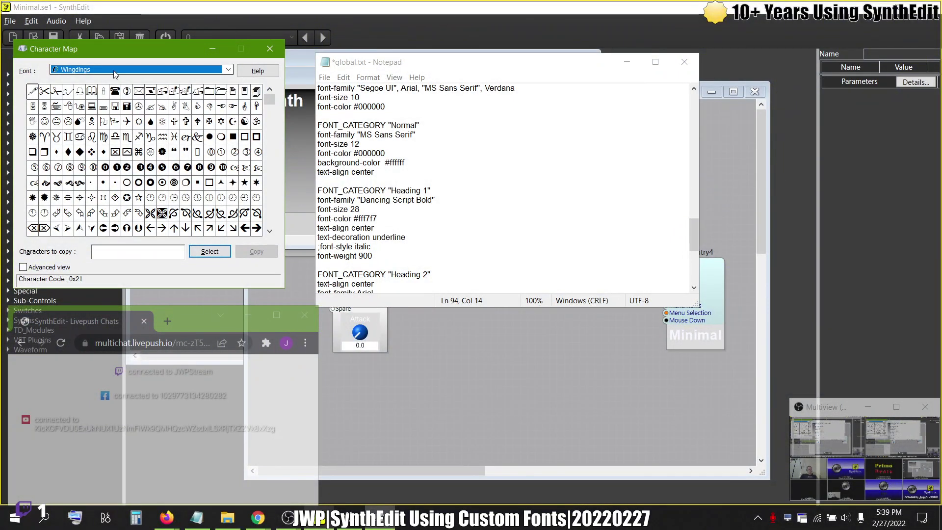
{"action": "left_click", "coordinate": [352, 521]}
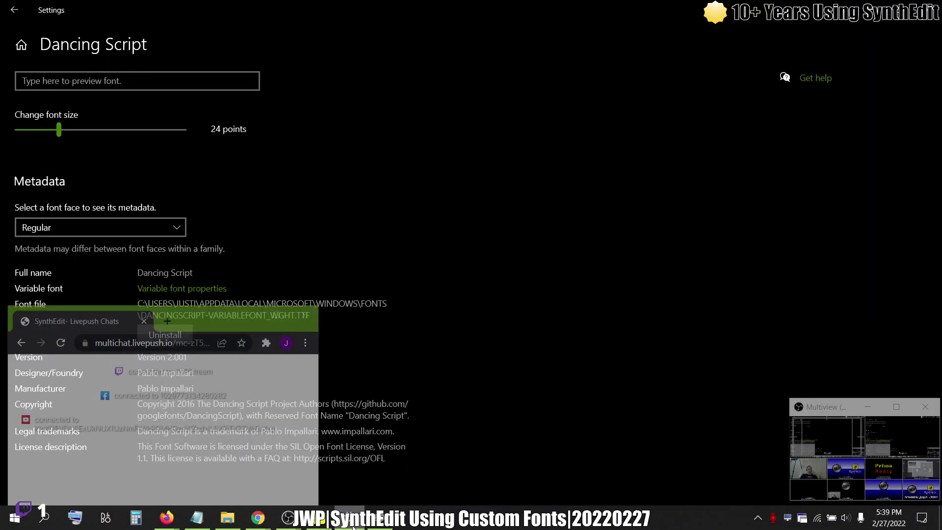
Go back to the Windows font list, search the available fonts for "wing" and open the Wingdings details.
{"action": "left_click", "coordinate": [15, 10]}
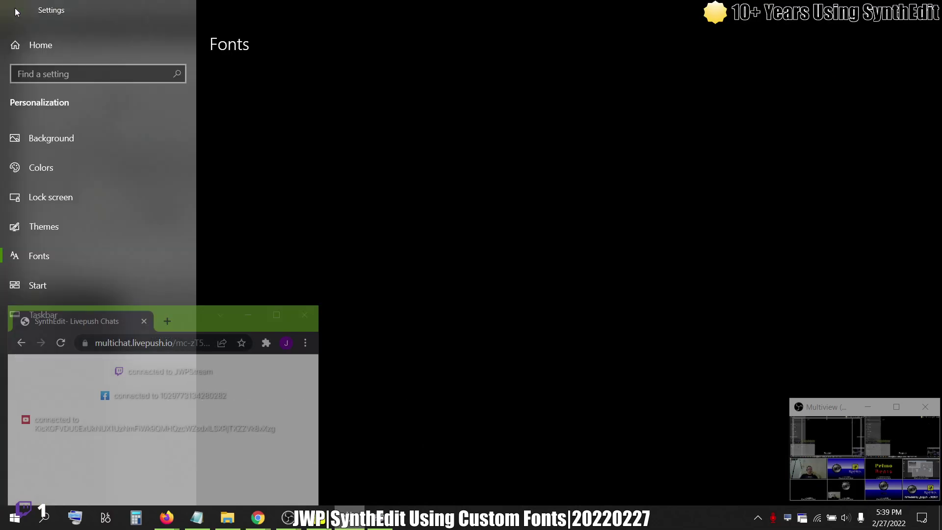
{"action": "left_click", "coordinate": [337, 242]}
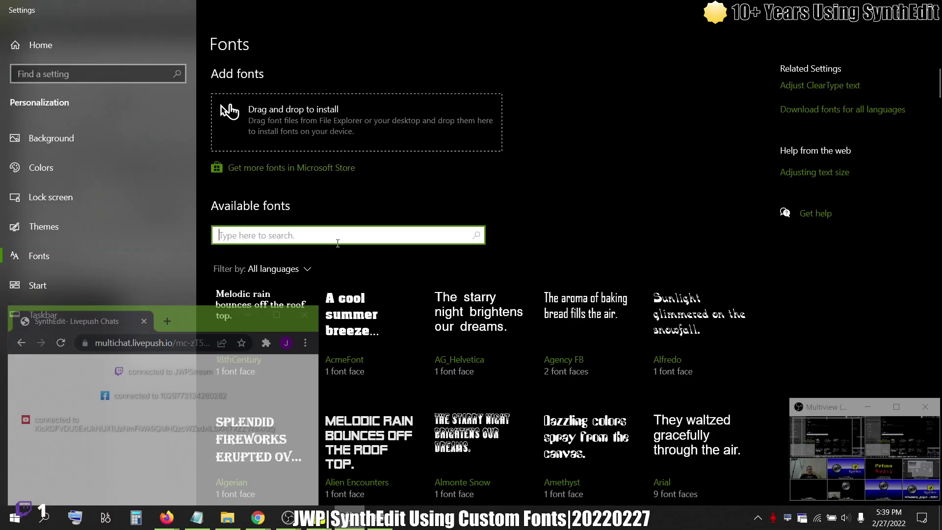
{"action": "type", "text": "wing"}
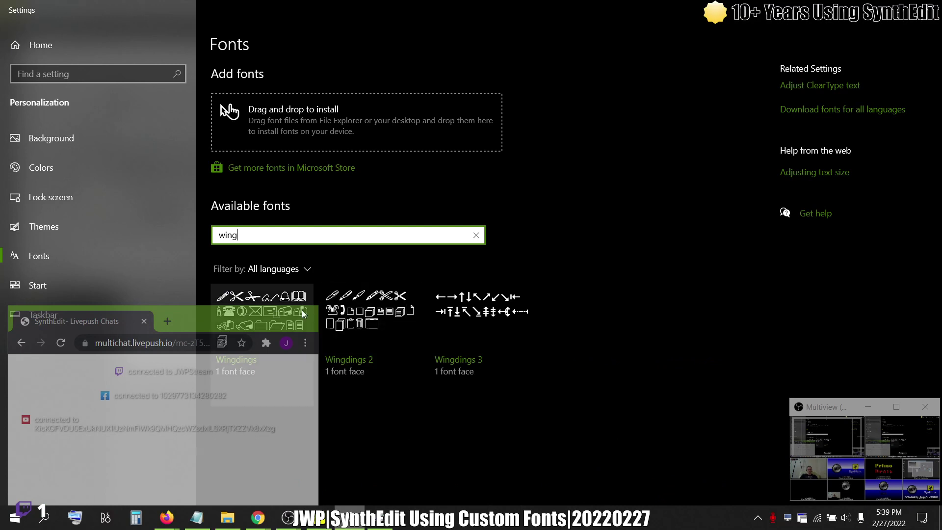
{"action": "left_click", "coordinate": [259, 312]}
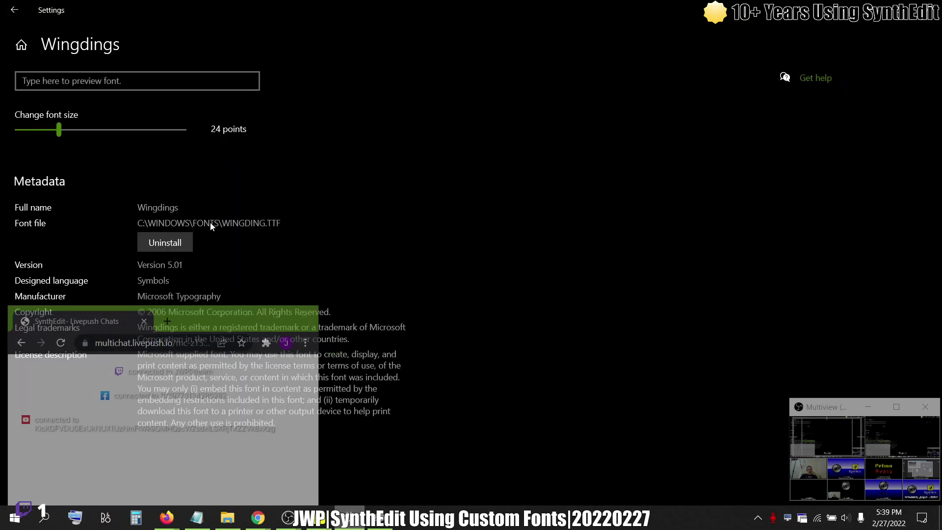
Maximize the C:\Windows\Fonts folder window, find Wingdings Regular in the list and preview it, closing the preview when done.
{"action": "key", "text": "Tab"}
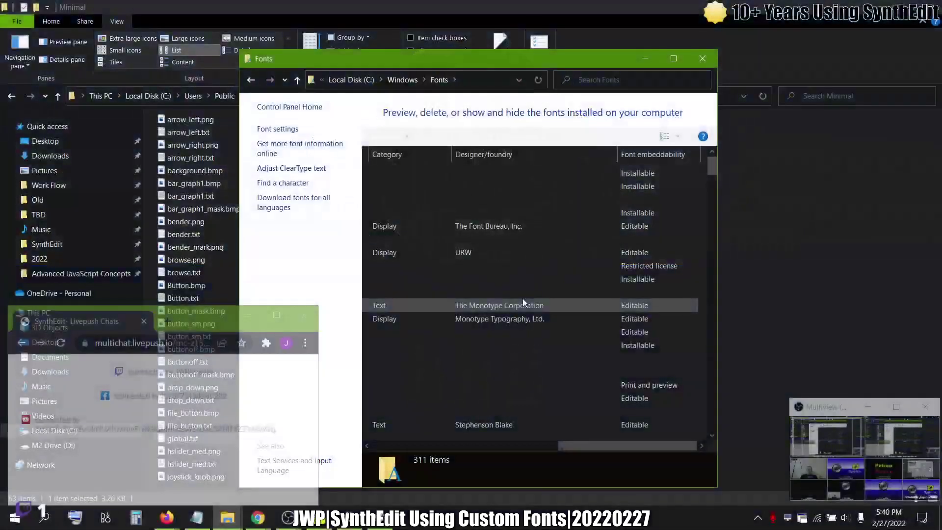
{"action": "scroll", "coordinate": [528, 298], "scroll_direction": "left", "scroll_amount": 5}
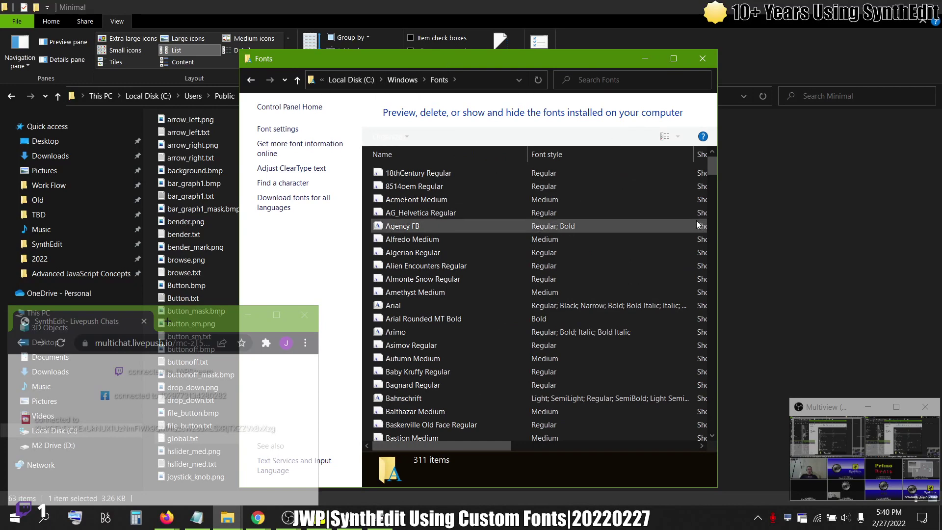
{"action": "key", "text": "super+Up"}
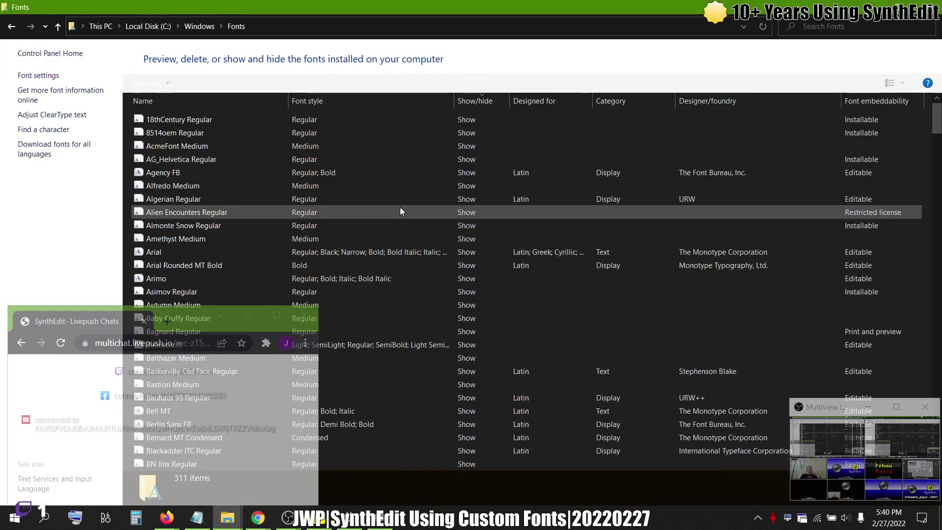
{"action": "scroll", "coordinate": [400, 212], "scroll_direction": "down", "scroll_amount": 1}
{"action": "scroll", "coordinate": [401, 212], "scroll_direction": "up", "scroll_amount": 1}
{"action": "scroll", "coordinate": [400, 212], "scroll_direction": "down", "scroll_amount": 20}
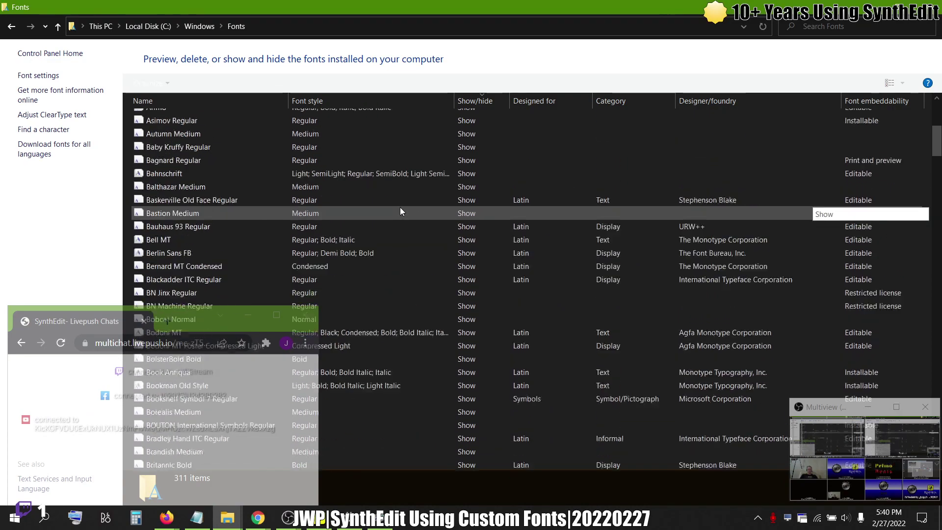
{"action": "scroll", "coordinate": [399, 207], "scroll_direction": "down", "scroll_amount": 20}
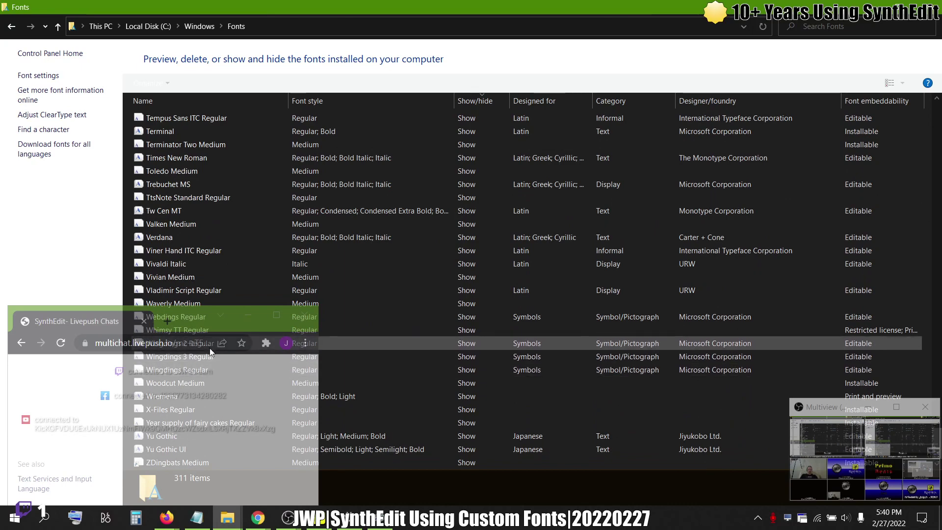
{"action": "double_click", "coordinate": [199, 373]}
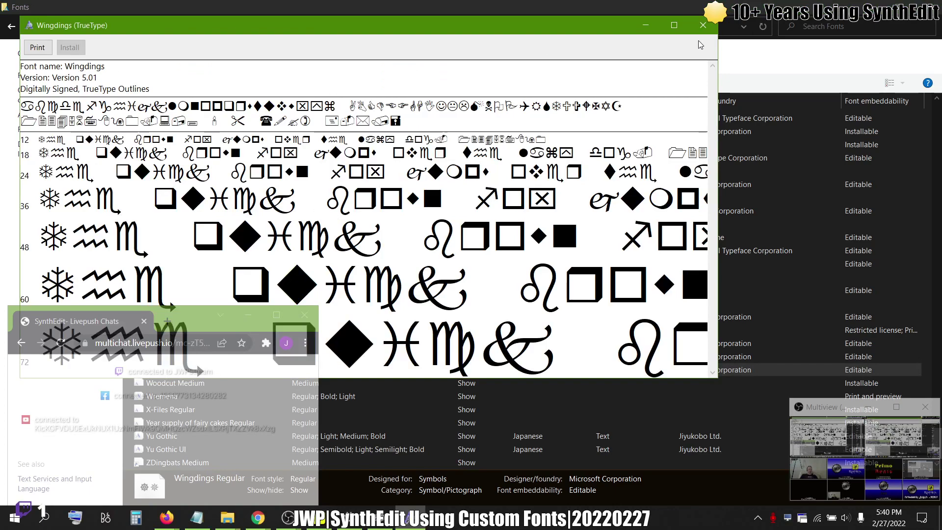
{"action": "left_click", "coordinate": [703, 25]}
Find the Dancing Script family in the Fonts folder, open it and check the preview of Dancing Script Regular.
{"action": "scroll", "coordinate": [384, 206], "scroll_direction": "up", "scroll_amount": 5}
{"action": "scroll", "coordinate": [384, 203], "scroll_direction": "up", "scroll_amount": 15}
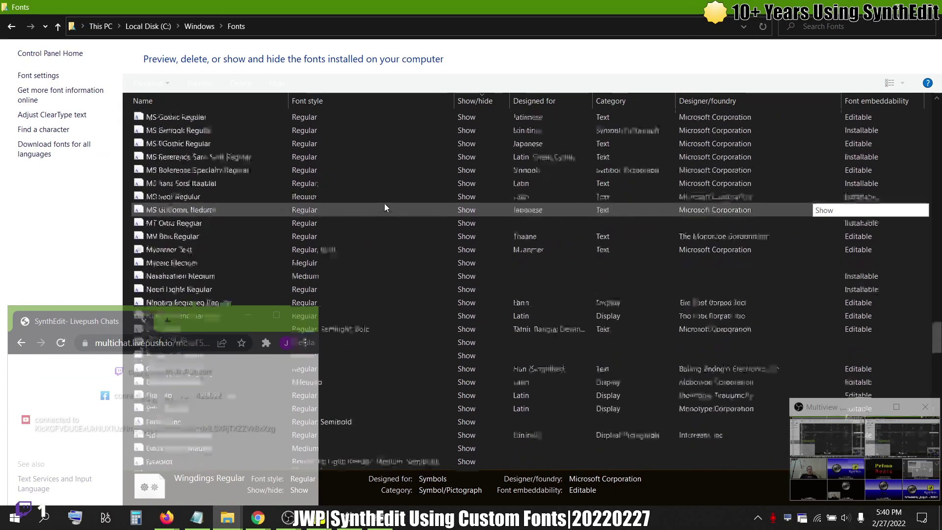
{"action": "scroll", "coordinate": [384, 203], "scroll_direction": "up", "scroll_amount": 2}
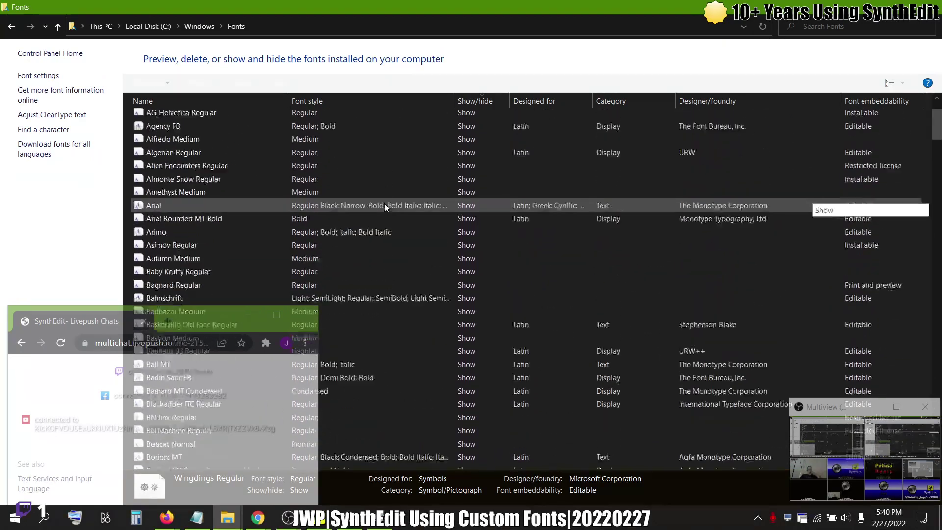
{"action": "scroll", "coordinate": [384, 203], "scroll_direction": "down", "scroll_amount": 9}
{"action": "scroll", "coordinate": [385, 203], "scroll_direction": "down", "scroll_amount": 13}
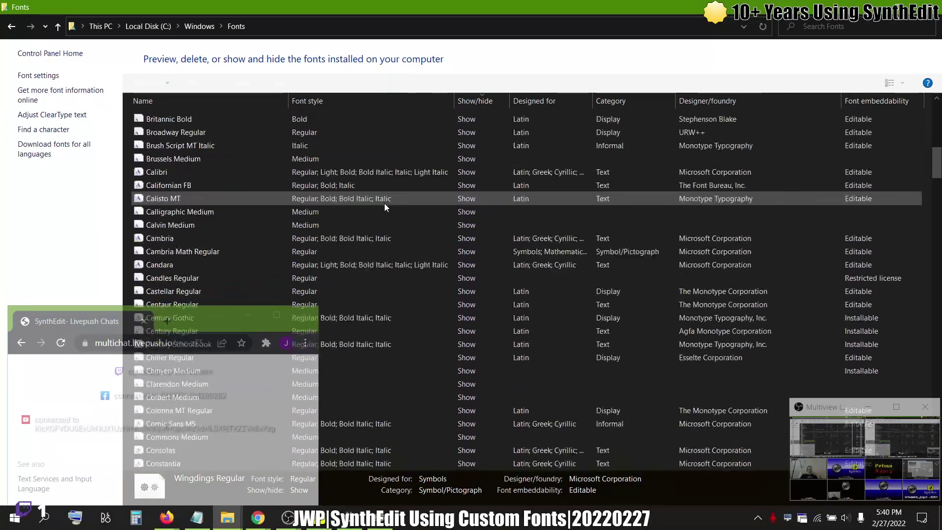
{"action": "scroll", "coordinate": [384, 203], "scroll_direction": "down", "scroll_amount": 5}
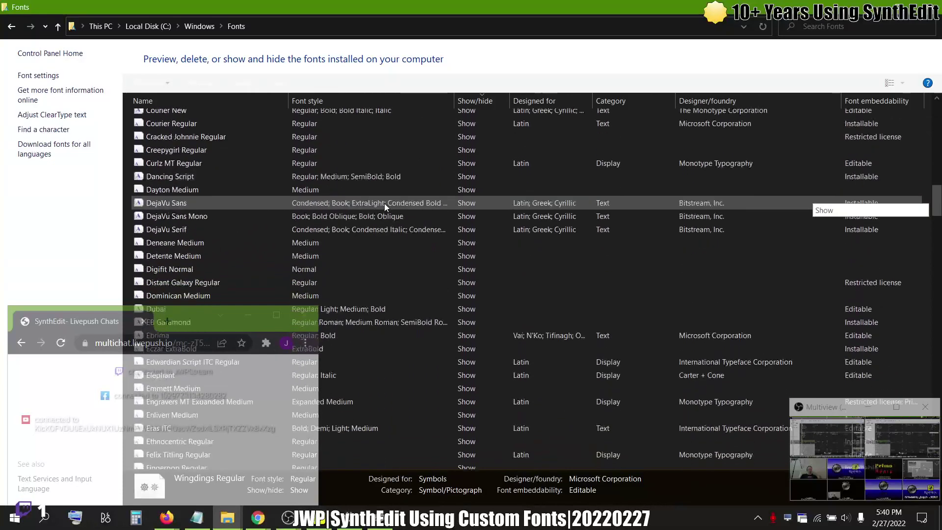
{"action": "scroll", "coordinate": [384, 203], "scroll_direction": "up", "scroll_amount": 1}
{"action": "scroll", "coordinate": [384, 204], "scroll_direction": "up", "scroll_amount": 1}
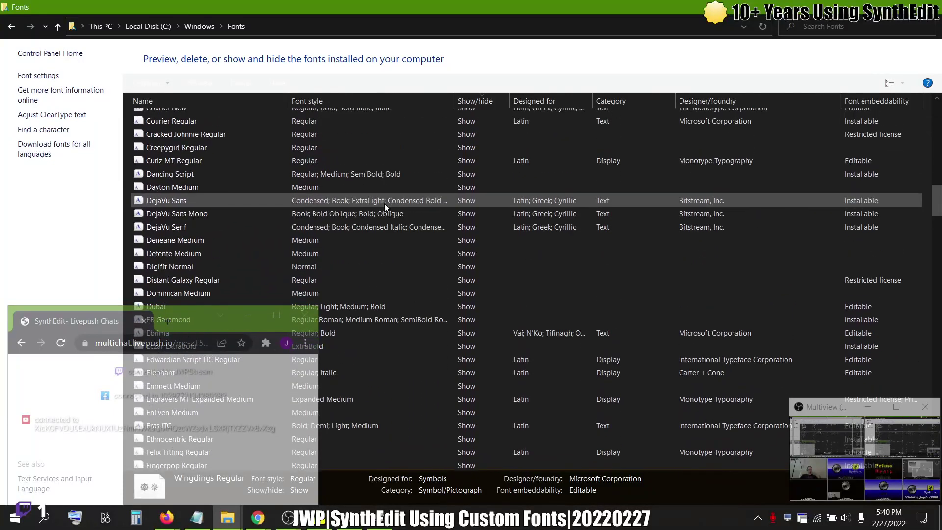
{"action": "double_click", "coordinate": [164, 173]}
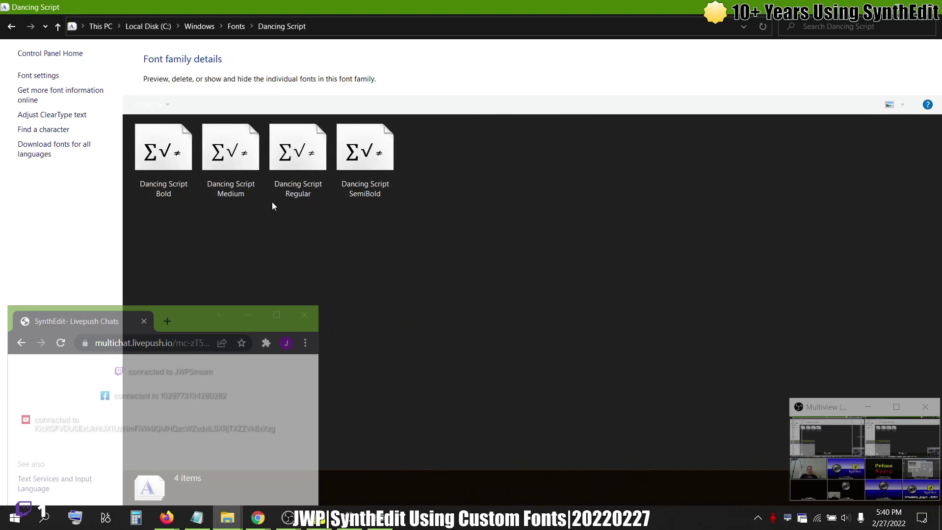
{"action": "double_click", "coordinate": [308, 195]}
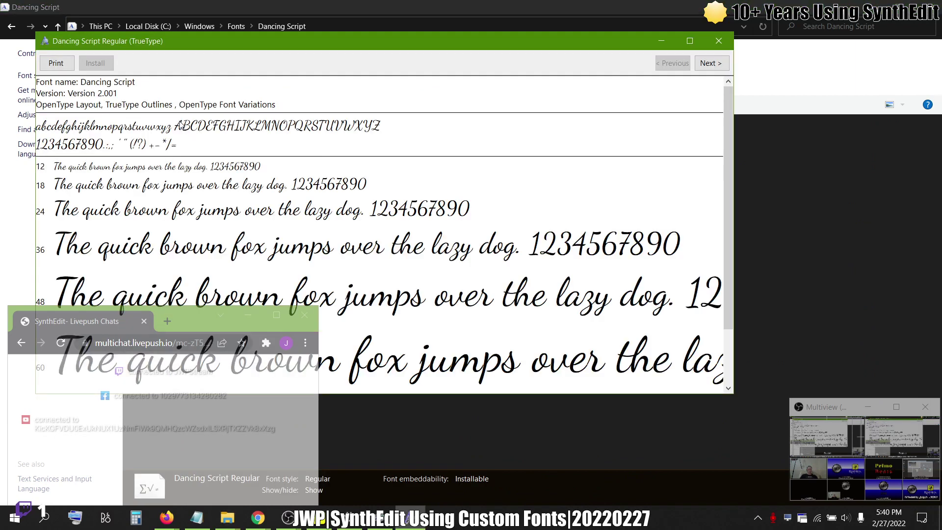
{"action": "left_click", "coordinate": [719, 42]}
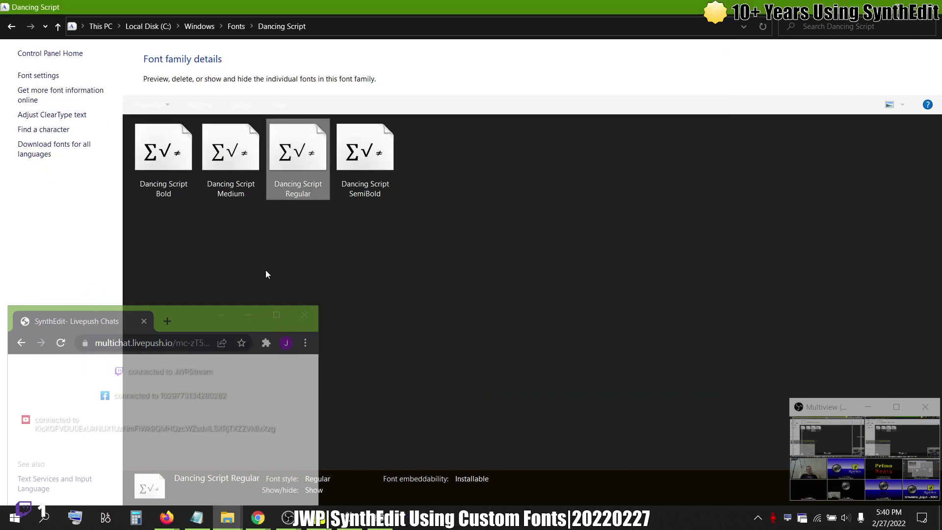
In global.txt in Notepad, set Heading 1's font-family to "Dancing Script Regular" and save the file.
{"action": "key", "text": "alt+Tab"}
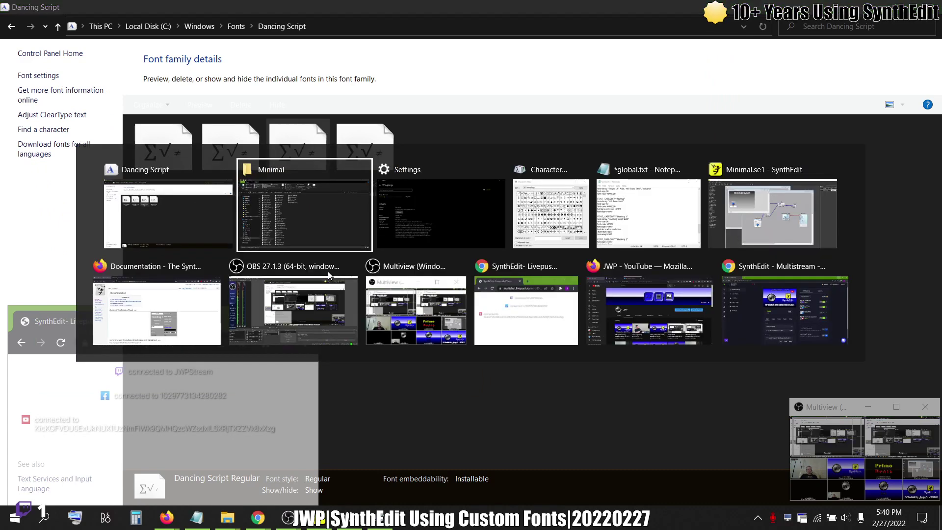
{"action": "key", "text": "alt+Tab"}
{"action": "key", "text": "alt+Tab"}
{"action": "key", "text": "alt+Tab"}
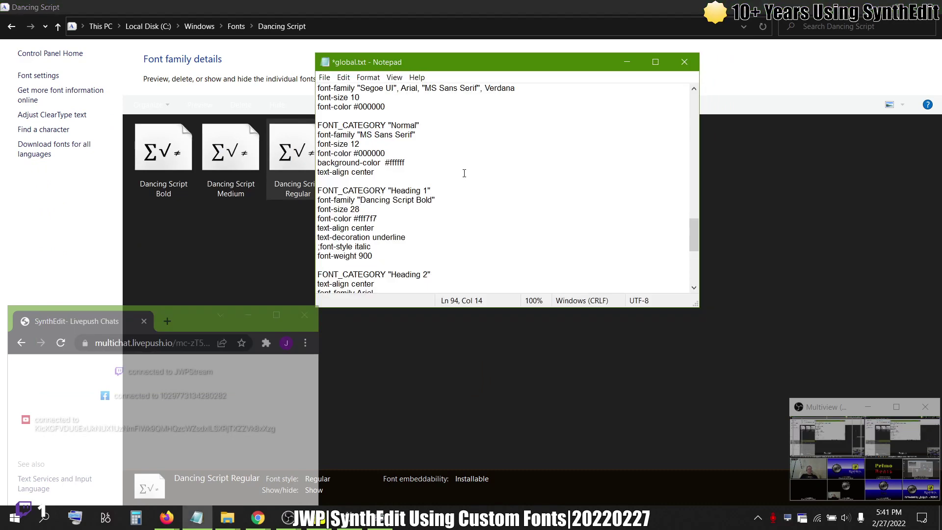
{"action": "key", "text": "End"}
{"action": "key", "text": "Left"}
{"action": "key", "text": "ctrl+shift+Left"}
{"action": "type", "text": "Regular"}
{"action": "key", "text": "ctrl+s"}
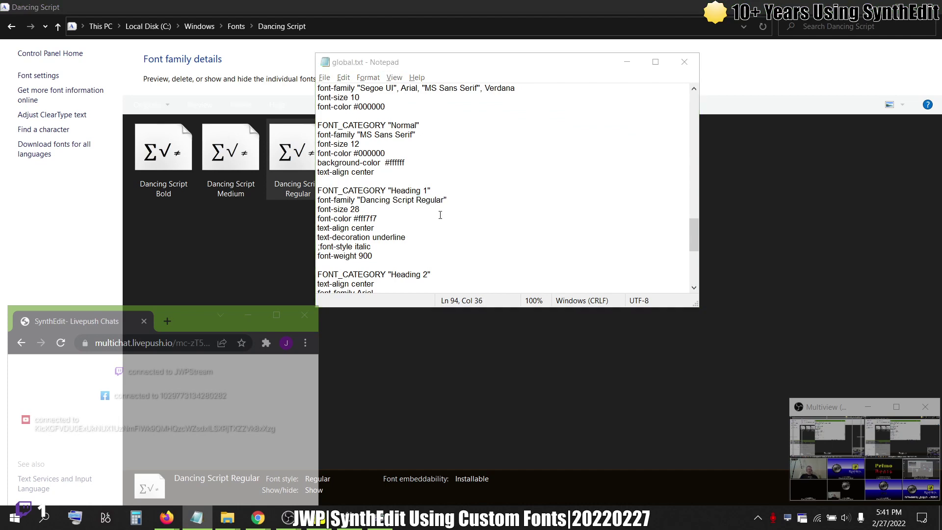
Restart SynthEdit and reload Minimal.se1 to check the panel title with the Dancing Script Regular name.
{"action": "key", "text": "alt+Tab"}
{"action": "key", "text": "Tab"}
{"action": "key", "text": "Tab"}
{"action": "key", "text": "Tab"}
{"action": "key", "text": "Tab"}
{"action": "key", "text": "alt+Tab"}
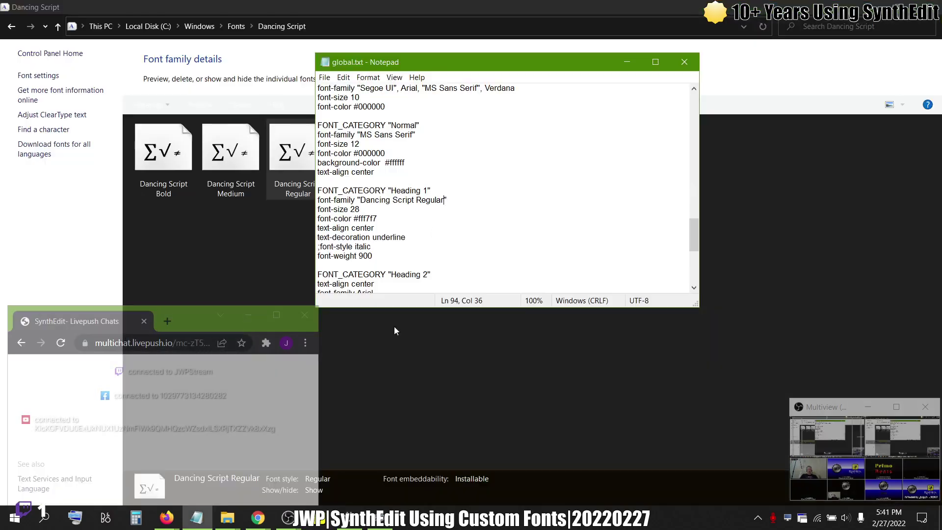
{"action": "left_click", "coordinate": [326, 524]}
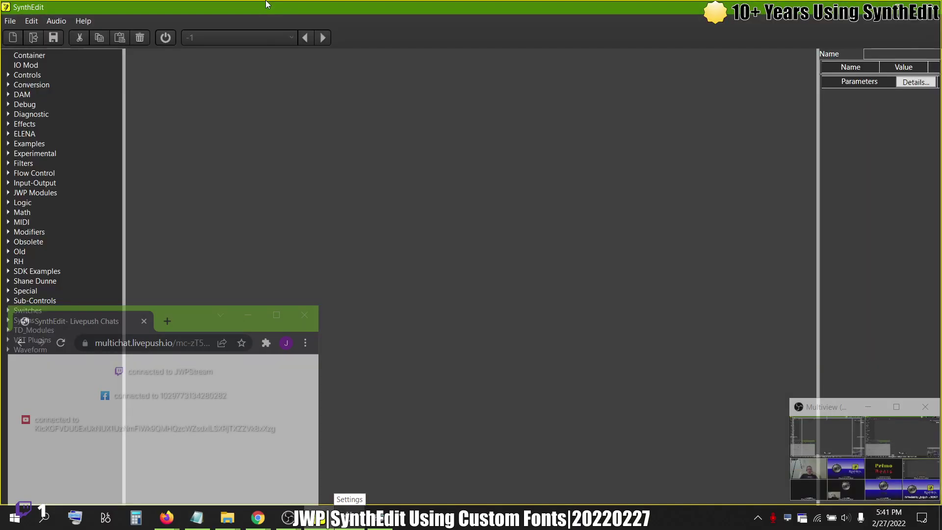
{"action": "left_click", "coordinate": [3, 24]}
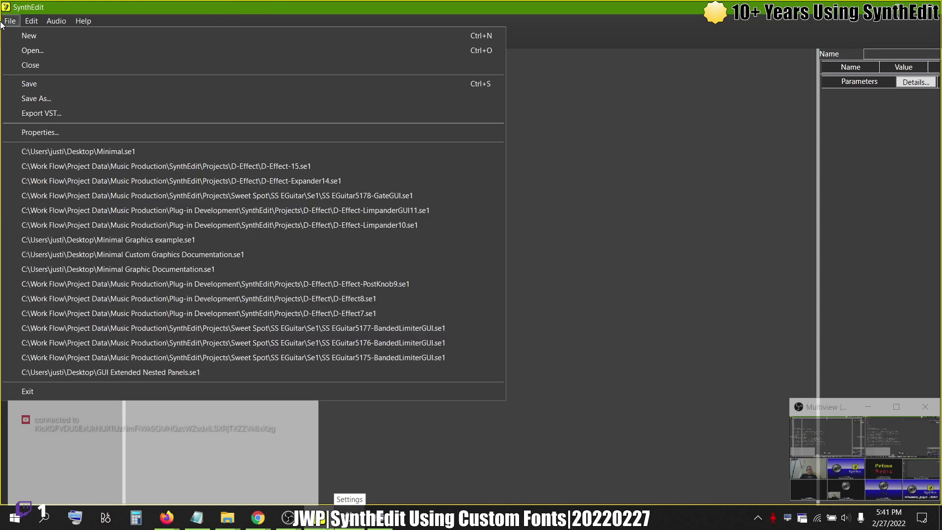
{"action": "left_click", "coordinate": [67, 152]}
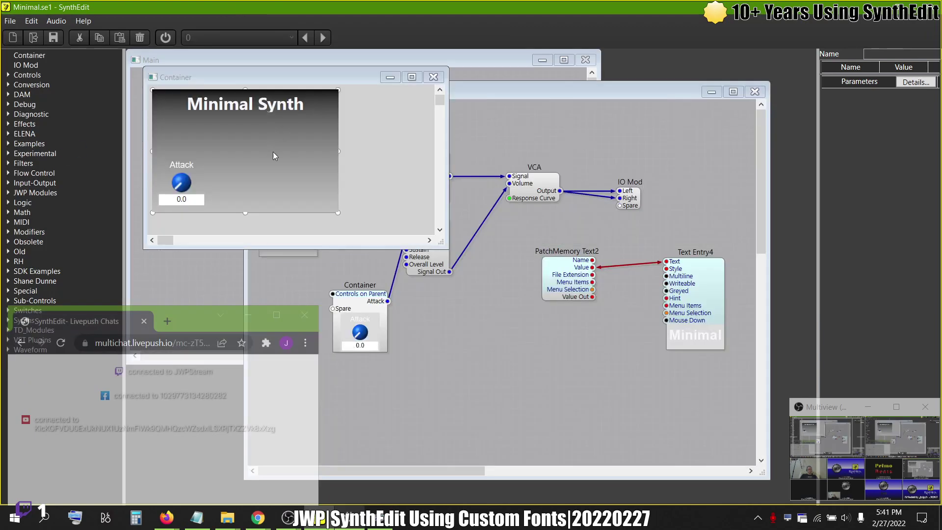
Stretch the Minimal Synth title's text box slightly taller on the panel, and close the panel window.
{"action": "left_click", "coordinate": [252, 108]}
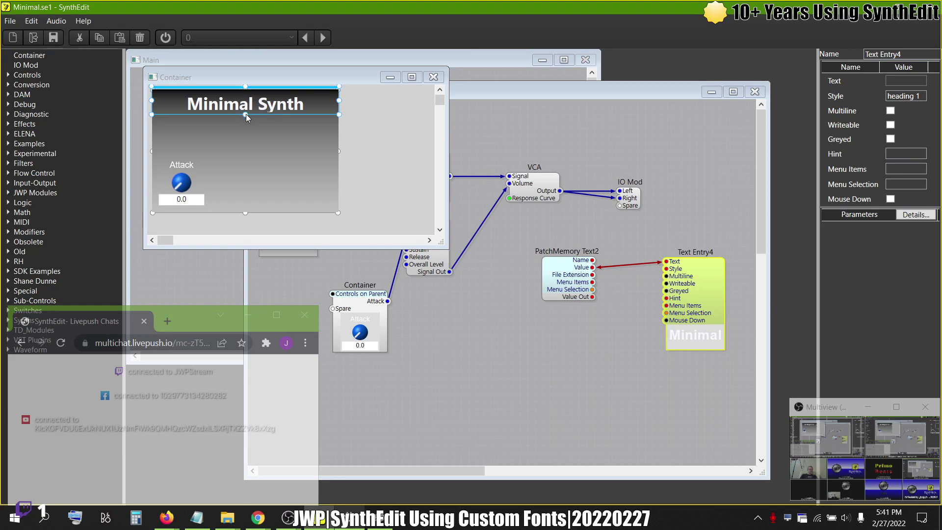
{"action": "mouse_move", "coordinate": [246, 114]}
{"action": "left_mouse_down"}
{"action": "mouse_move", "coordinate": [246, 95]}
{"action": "mouse_move", "coordinate": [245, 115]}
{"action": "left_mouse_up"}
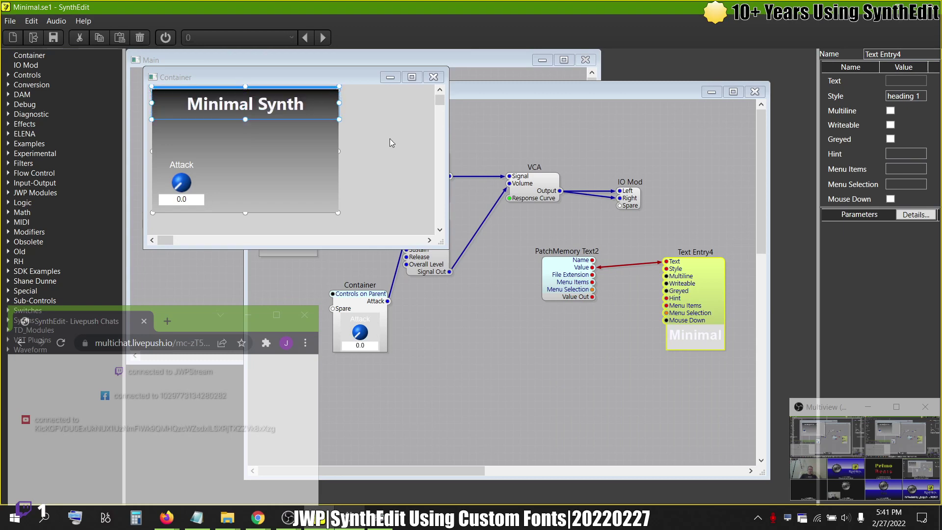
{"action": "left_click", "coordinate": [324, 128]}
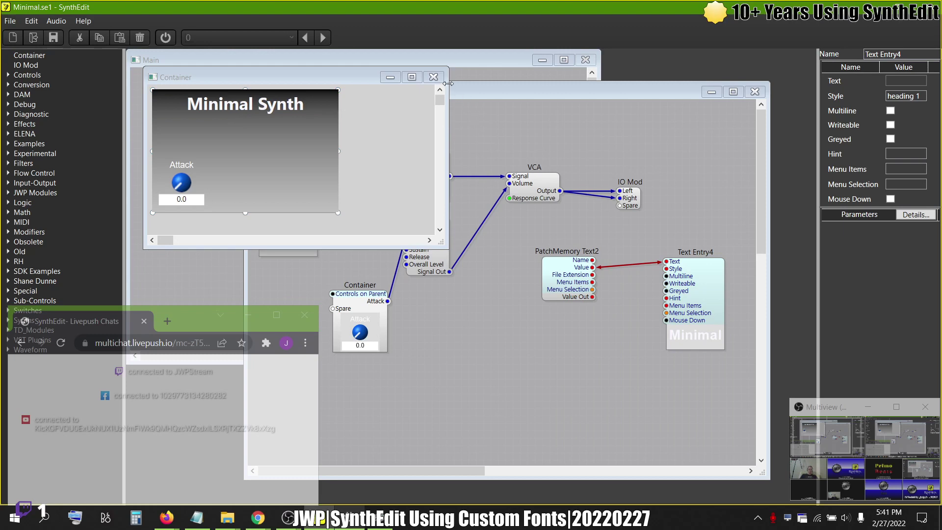
{"action": "left_click", "coordinate": [433, 77]}
Open the Dancing Script Regular preview from the Fonts folder and compare the names and samples of the family's four faces.
{"action": "key", "text": "alt+Tab"}
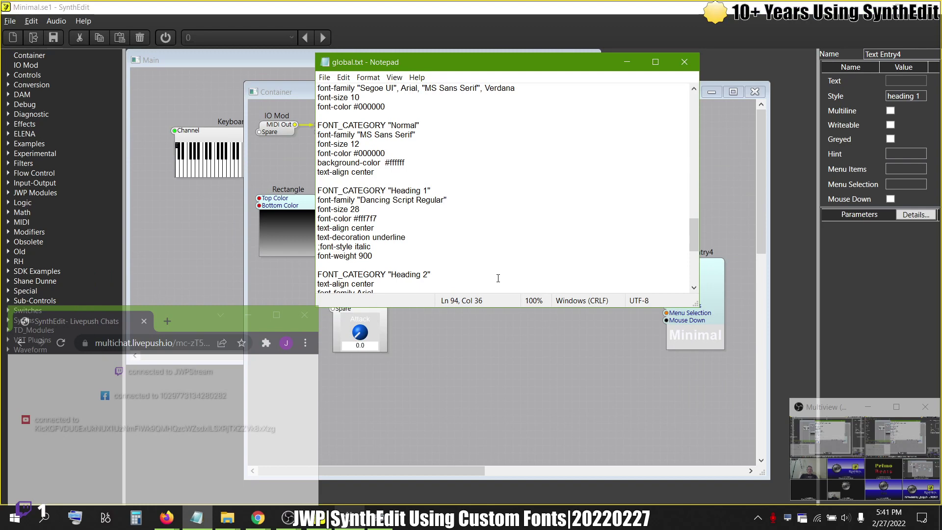
{"action": "left_click", "coordinate": [498, 340]}
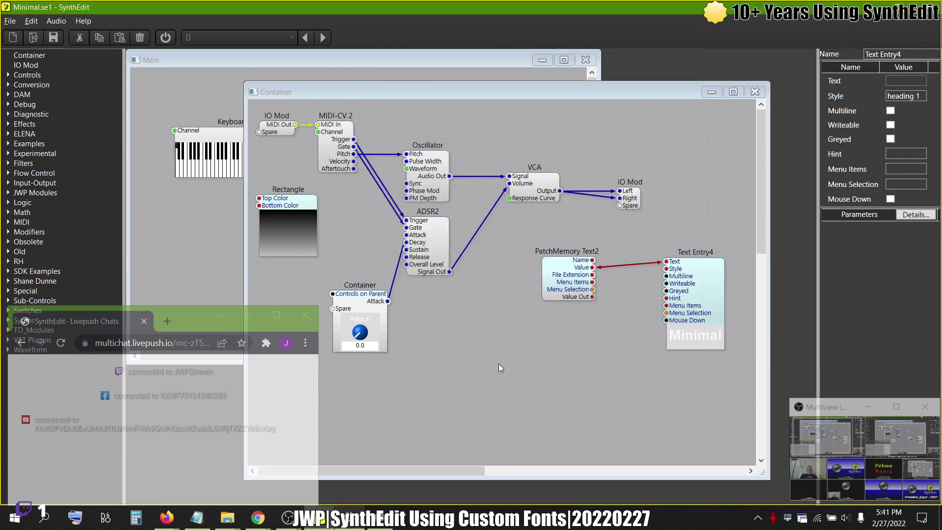
{"action": "key", "text": "alt+Tab"}
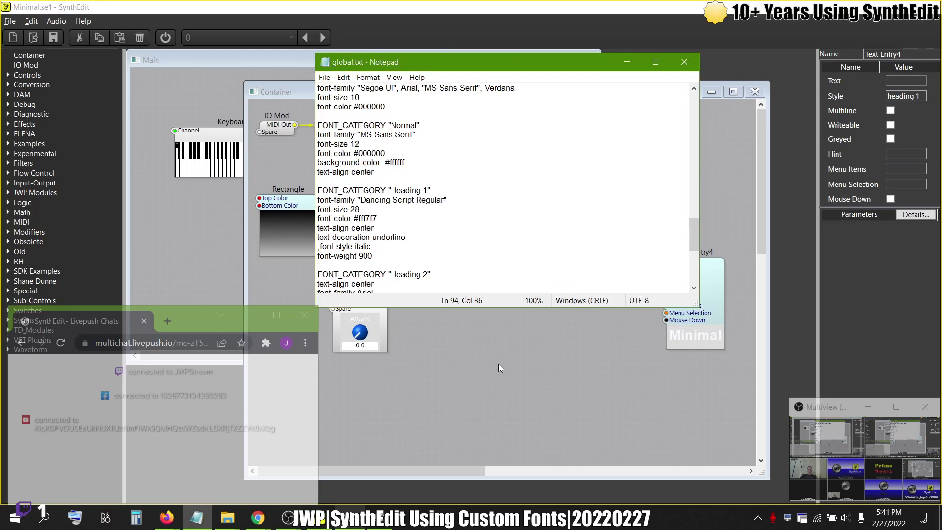
{"action": "key", "text": "alt+Tab"}
{"action": "key", "text": "alt+Tab"}
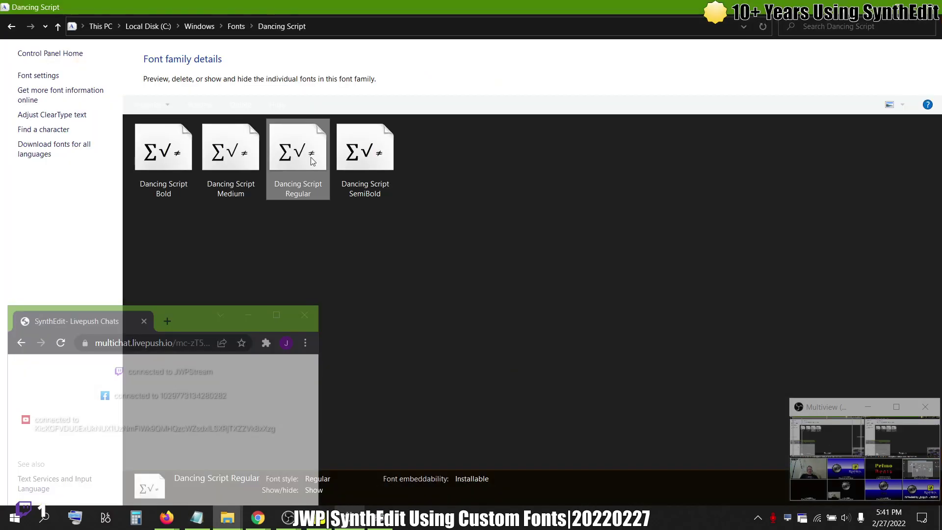
{"action": "double_click", "coordinate": [299, 150]}
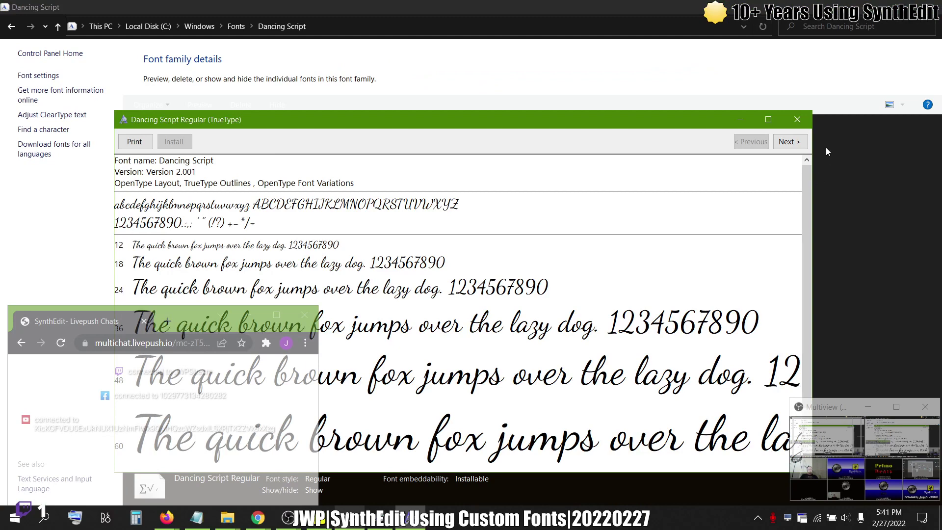
{"action": "left_click", "coordinate": [791, 141]}
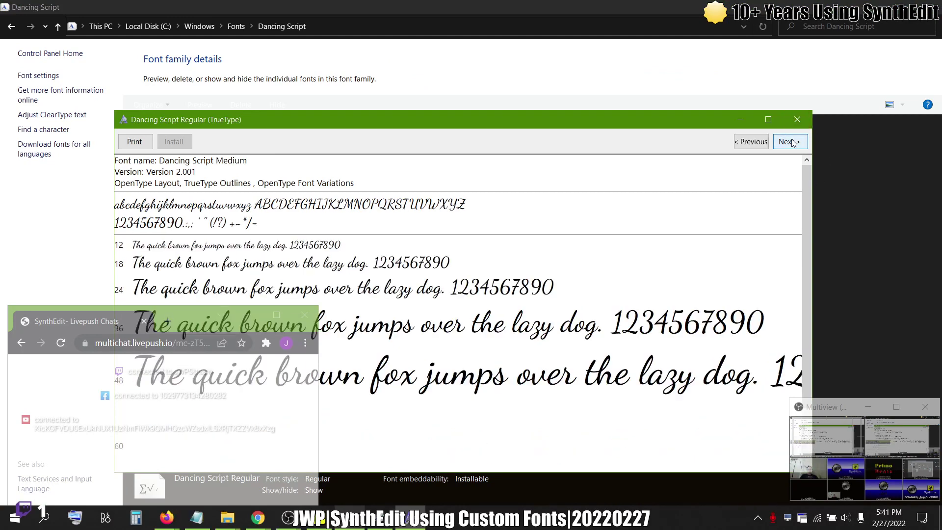
{"action": "left_click", "coordinate": [791, 143]}
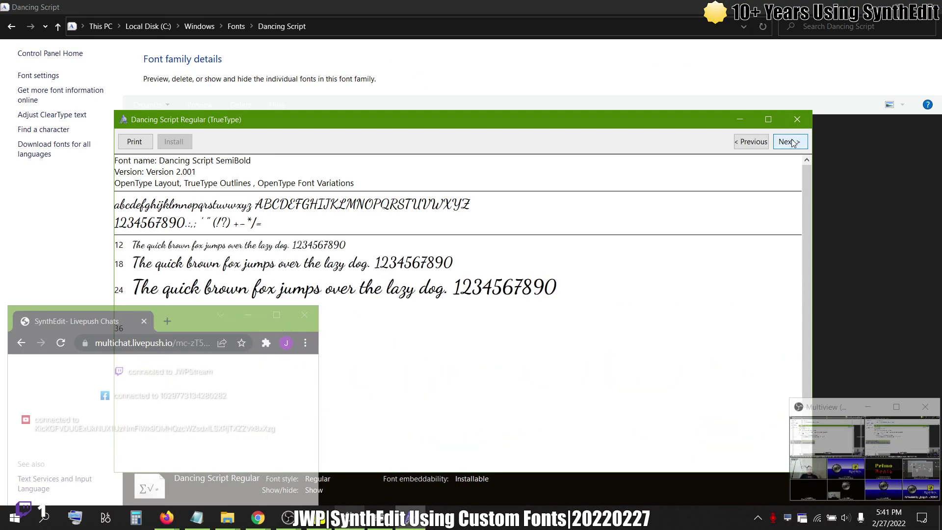
{"action": "left_click", "coordinate": [791, 143]}
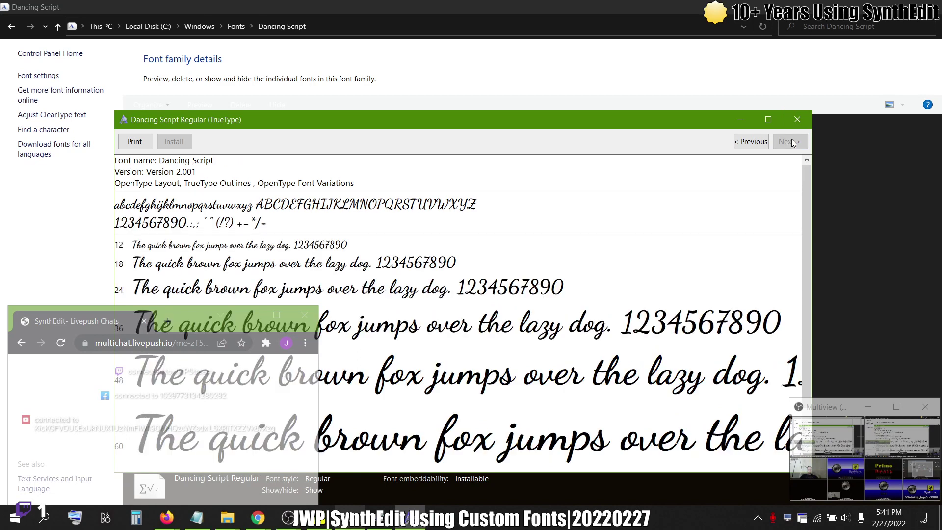
{"action": "left_click", "coordinate": [763, 145]}
{"action": "left_click", "coordinate": [762, 146]}
{"action": "left_click", "coordinate": [763, 145]}
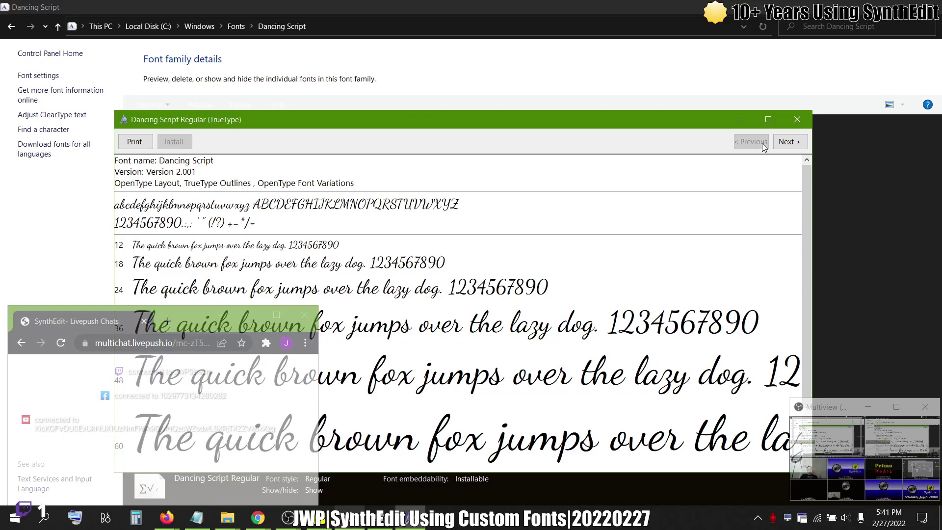
{"action": "left_click", "coordinate": [790, 144]}
{"action": "left_click", "coordinate": [789, 144]}
{"action": "left_click", "coordinate": [790, 143]}
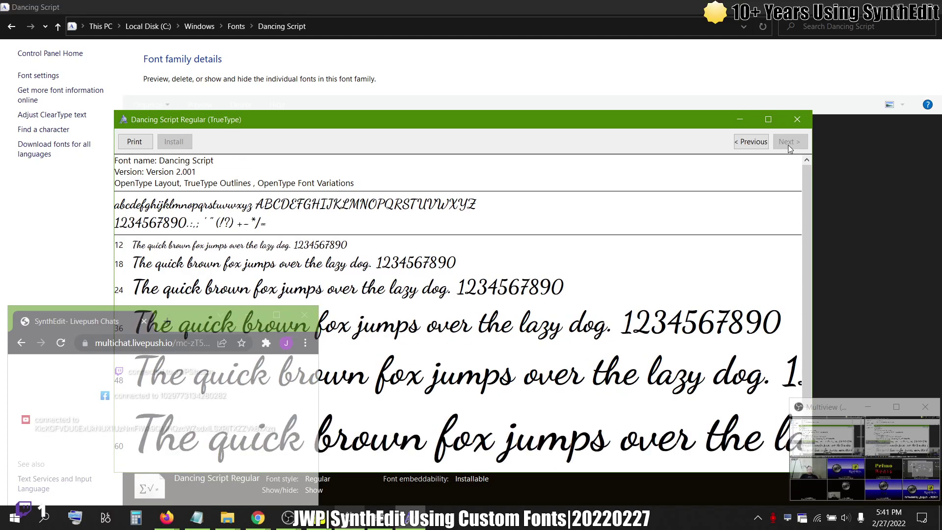
{"action": "left_click", "coordinate": [765, 144]}
{"action": "left_click", "coordinate": [765, 144]}
{"action": "left_click", "coordinate": [765, 144]}
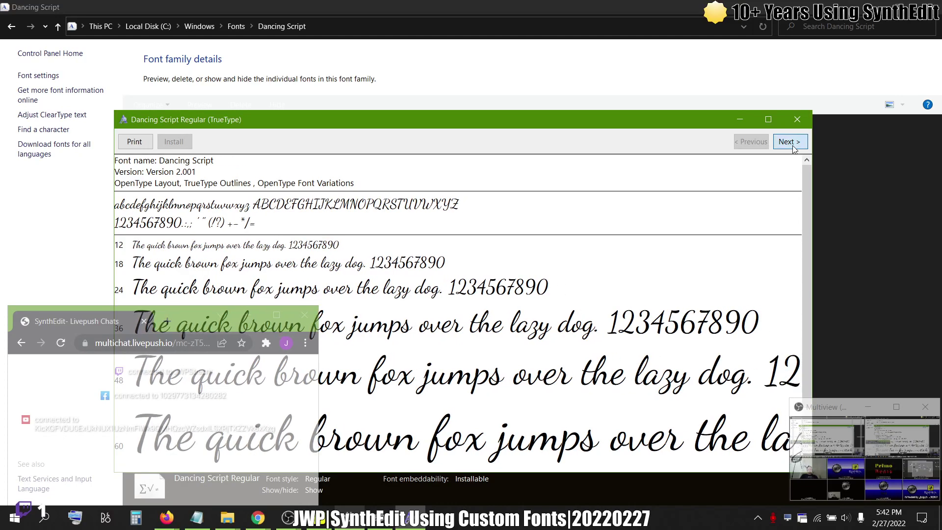
{"action": "left_click", "coordinate": [789, 143]}
{"action": "left_click", "coordinate": [797, 119]}
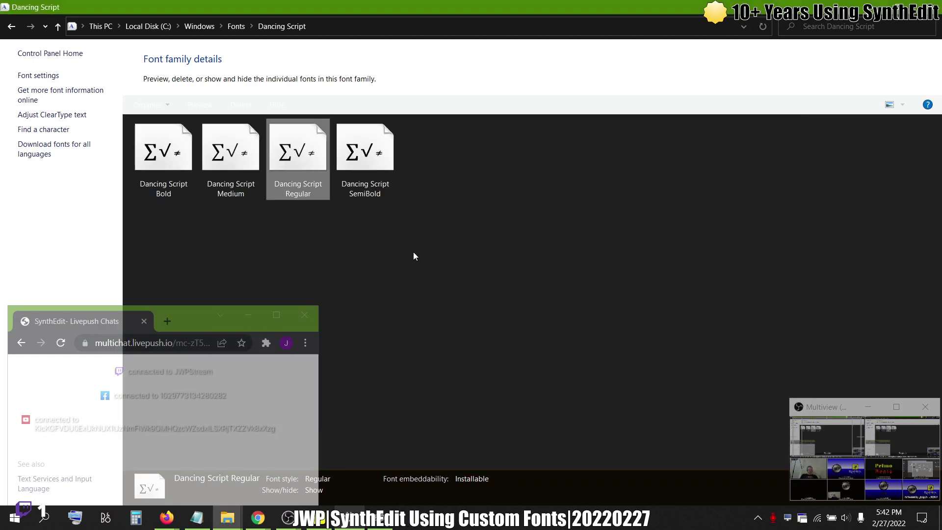
Examine the general, security and details properties of Dancing Script Regular, and browse the full list of installed fonts.
{"action": "right_click", "coordinate": [314, 166]}
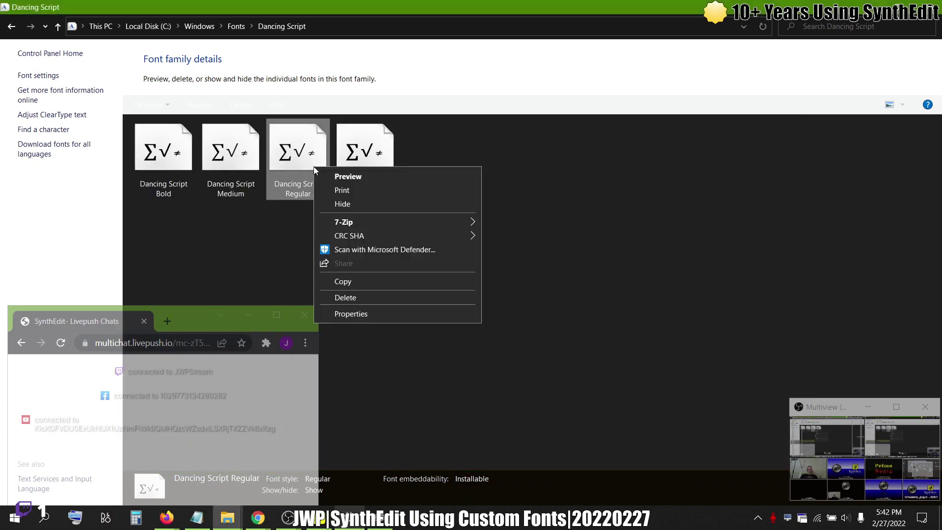
{"action": "left_click", "coordinate": [360, 314]}
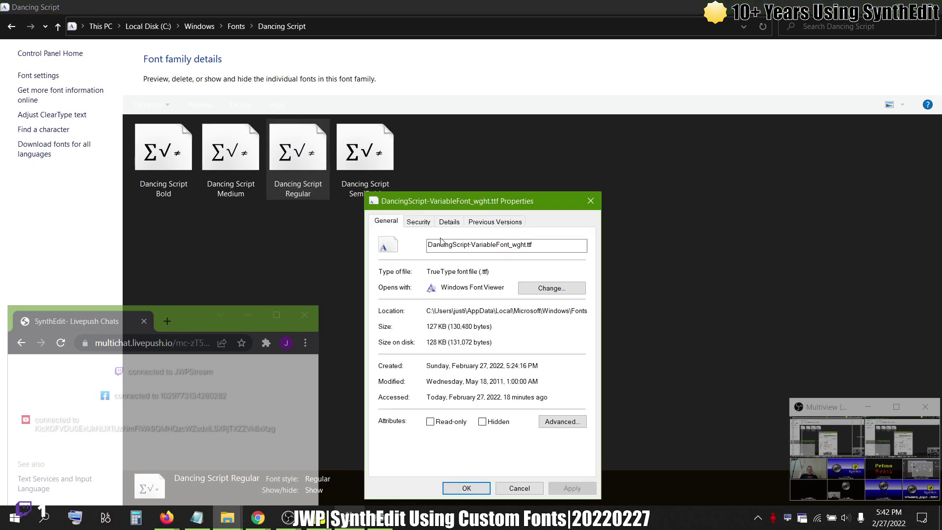
{"action": "left_click", "coordinate": [418, 222]}
{"action": "left_click", "coordinate": [449, 221]}
{"action": "left_click", "coordinate": [493, 318]}
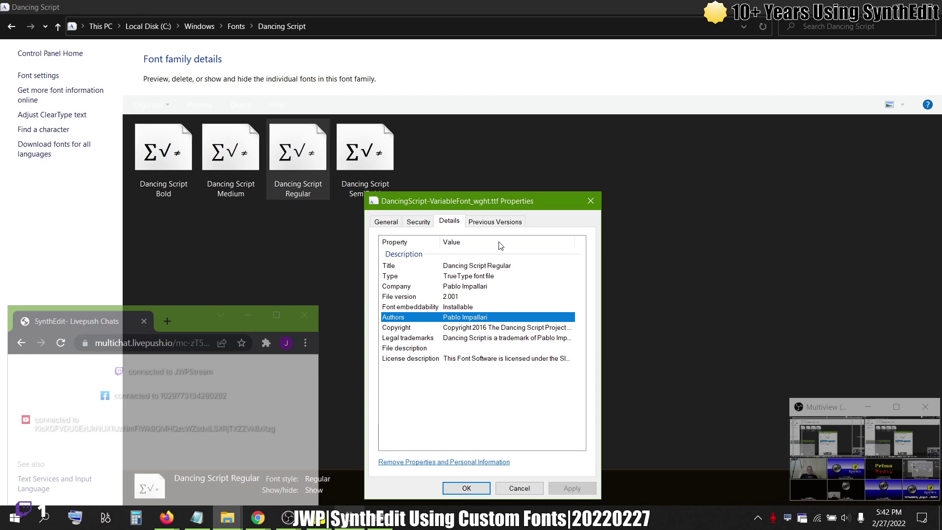
{"action": "left_click", "coordinate": [490, 224]}
{"action": "left_click", "coordinate": [429, 224]}
{"action": "left_click", "coordinate": [388, 221]}
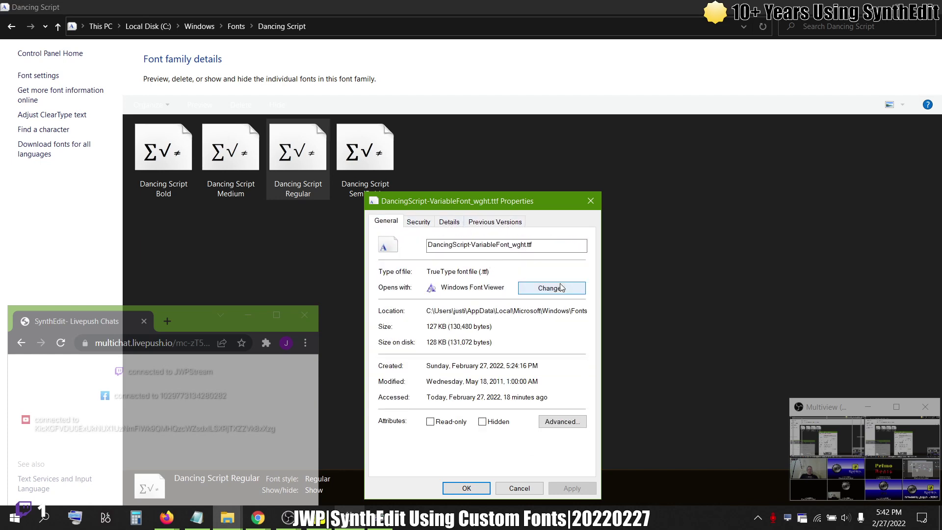
{"action": "left_click", "coordinate": [591, 204]}
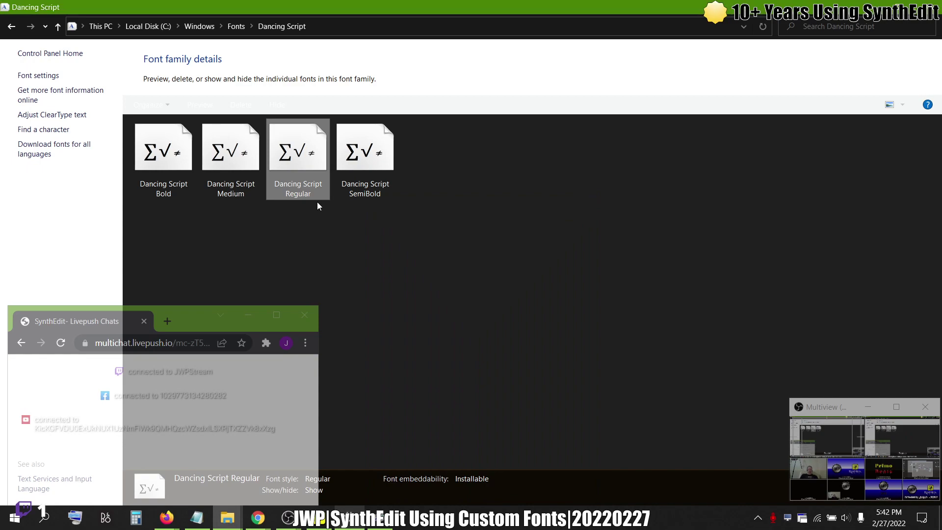
{"action": "left_click", "coordinate": [236, 26]}
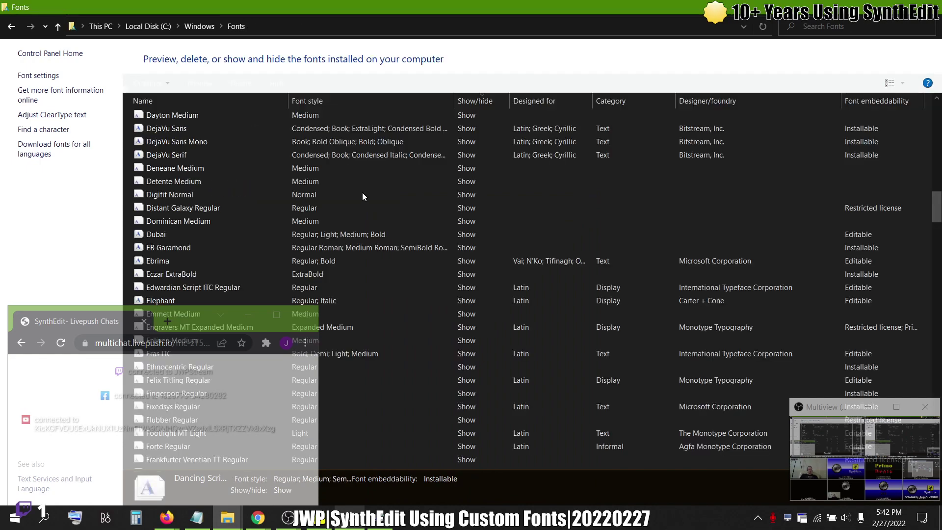
{"action": "scroll", "coordinate": [288, 317], "scroll_direction": "down", "scroll_amount": 20}
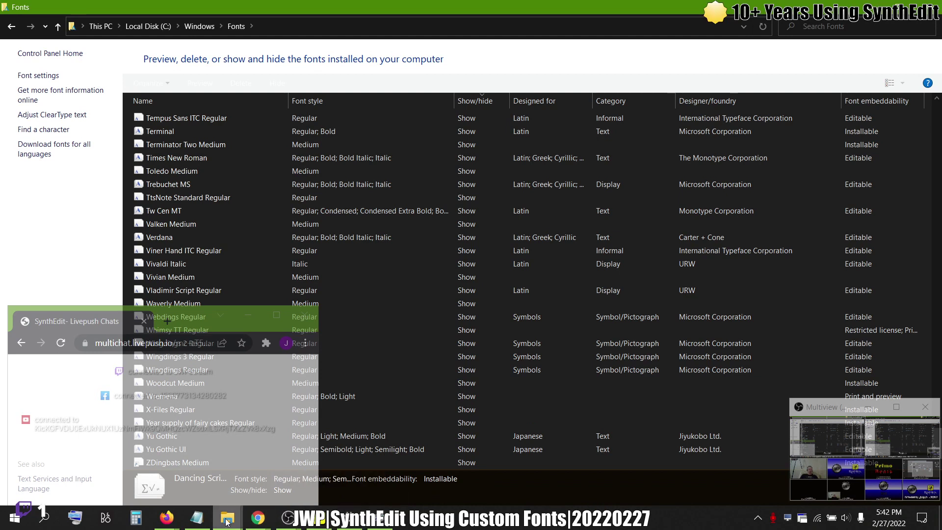
In global.txt in Notepad, set Heading 1's font-weight to bold and select the word Regular in its font-family name.
{"action": "left_click", "coordinate": [318, 526]}
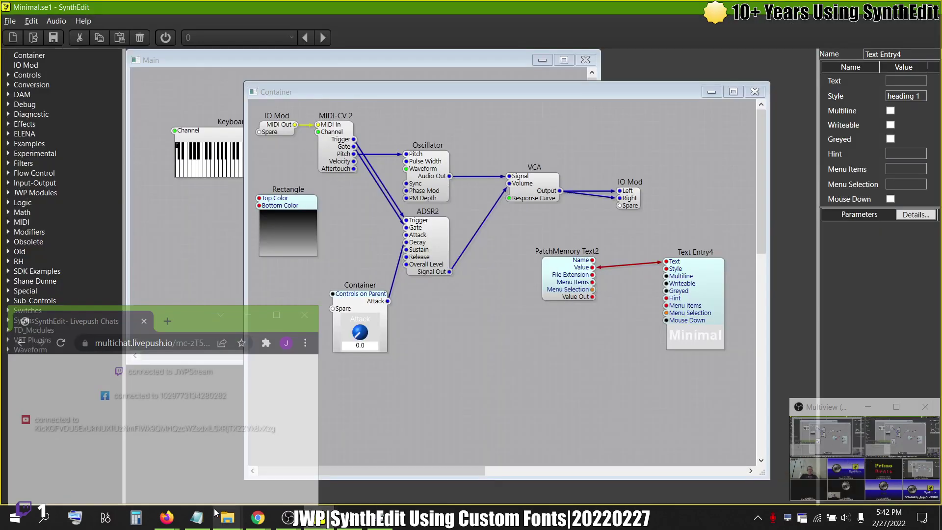
{"action": "left_click", "coordinate": [199, 519]}
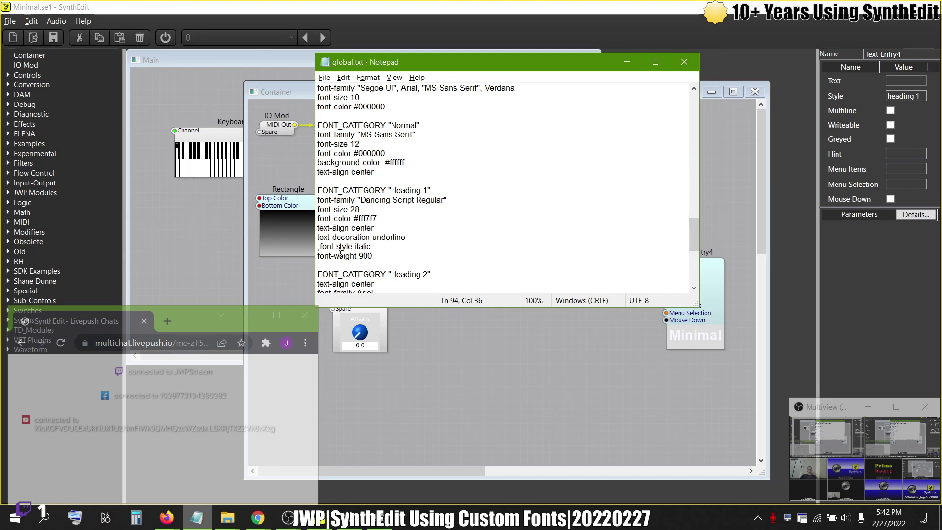
{"action": "left_click", "coordinate": [397, 266]}
{"action": "key", "text": "BackSpace"}
{"action": "key", "text": "BackSpace"}
{"action": "key", "text": "BackSpace"}
{"action": "key", "text": "BackSpace"}
{"action": "type", "text": "bolf"}
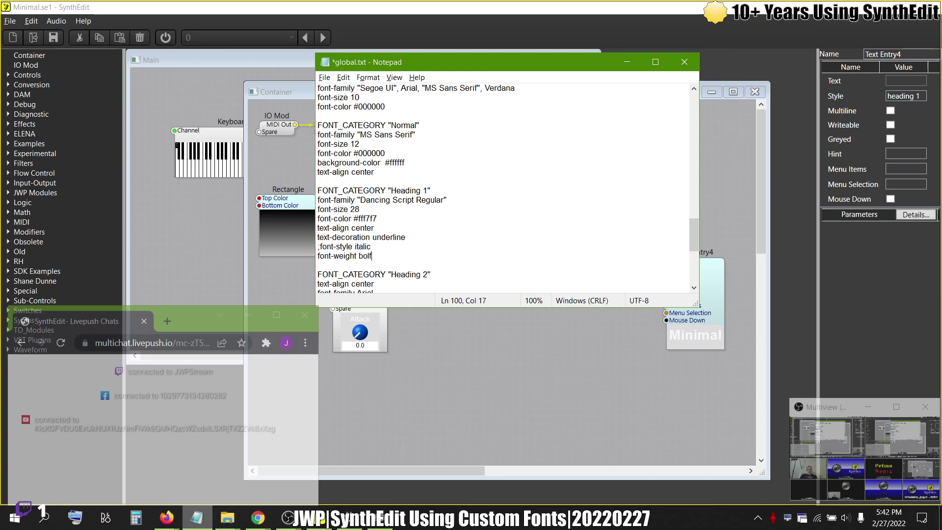
{"action": "left_click", "coordinate": [447, 201]}
{"action": "key", "text": "Left"}
{"action": "key", "text": "ctrl+shift+Left"}
In Windows Settings, search the available fonts for "dancin", open Dancing Script and show the metadata of its Medium face.
{"action": "key", "text": "alt+Tab"}
{"action": "left_click", "coordinate": [446, 217]}
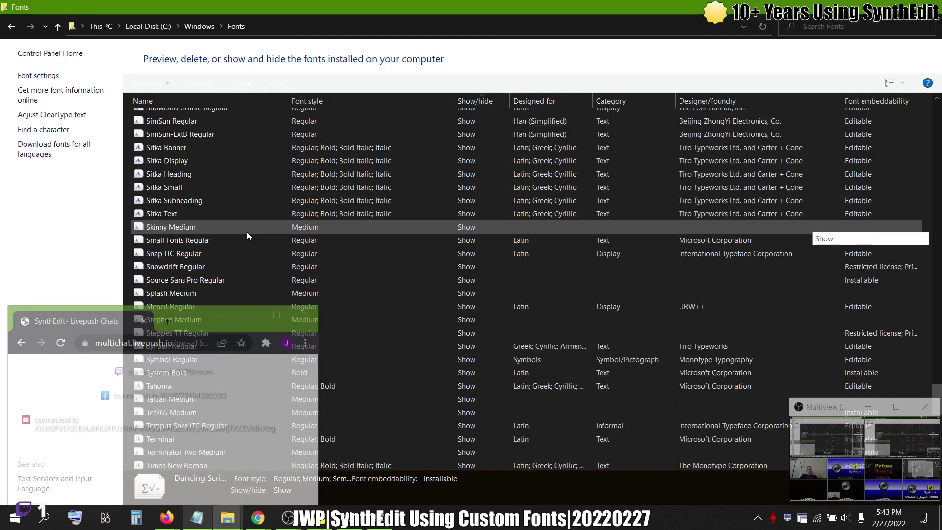
{"action": "scroll", "coordinate": [246, 231], "scroll_direction": "up", "scroll_amount": 20}
{"action": "key", "text": "alt+Tab"}
{"action": "key", "text": "alt+Tab"}
{"action": "key", "text": "alt+Tab"}
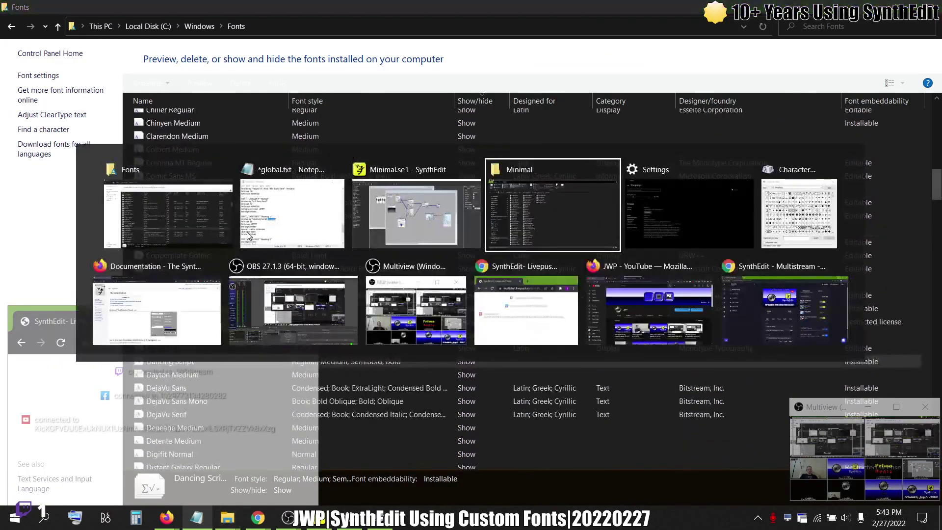
{"action": "key", "text": "alt+Tab"}
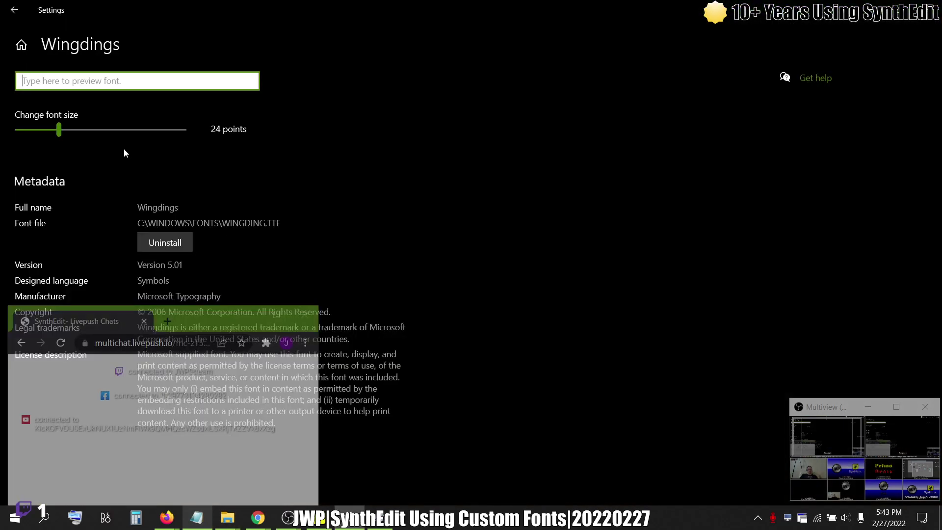
{"action": "left_click", "coordinate": [15, 10]}
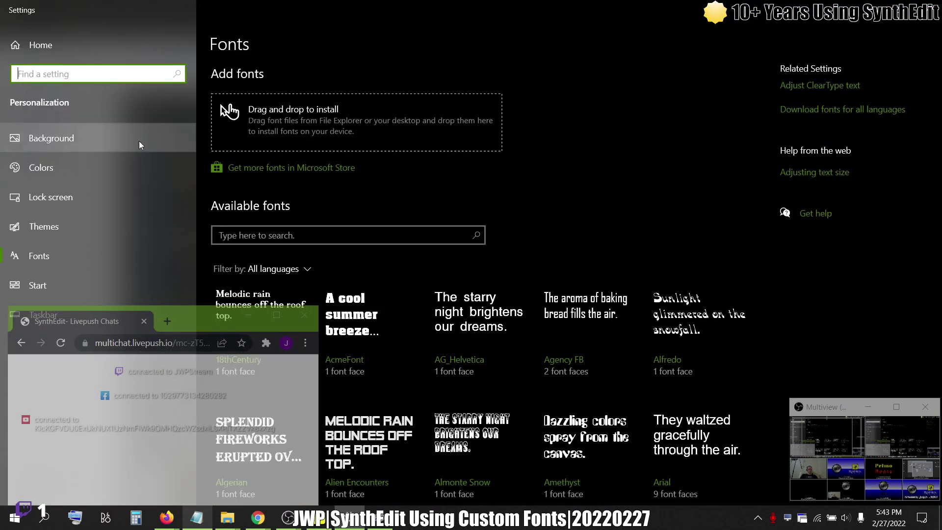
{"action": "scroll", "coordinate": [272, 190], "scroll_direction": "down", "scroll_amount": 2}
{"action": "left_click", "coordinate": [340, 148]}
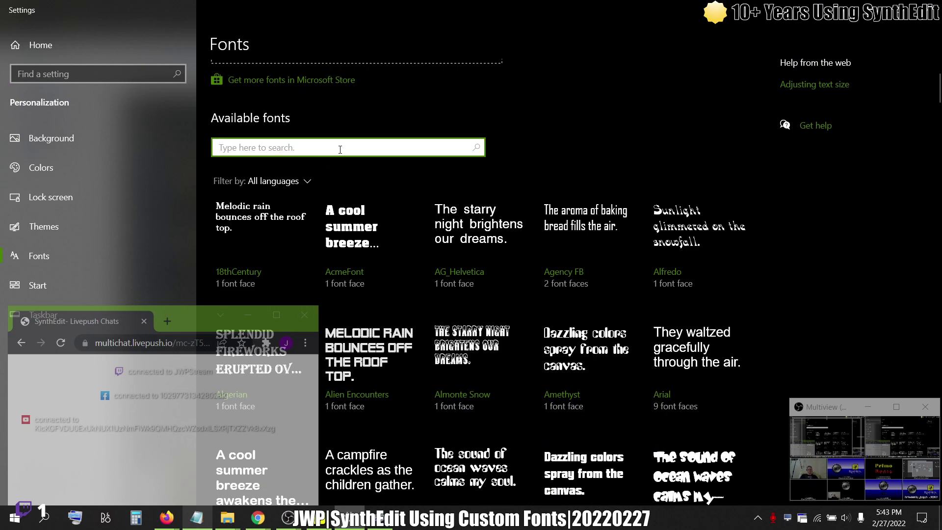
{"action": "type", "text": "dancin"}
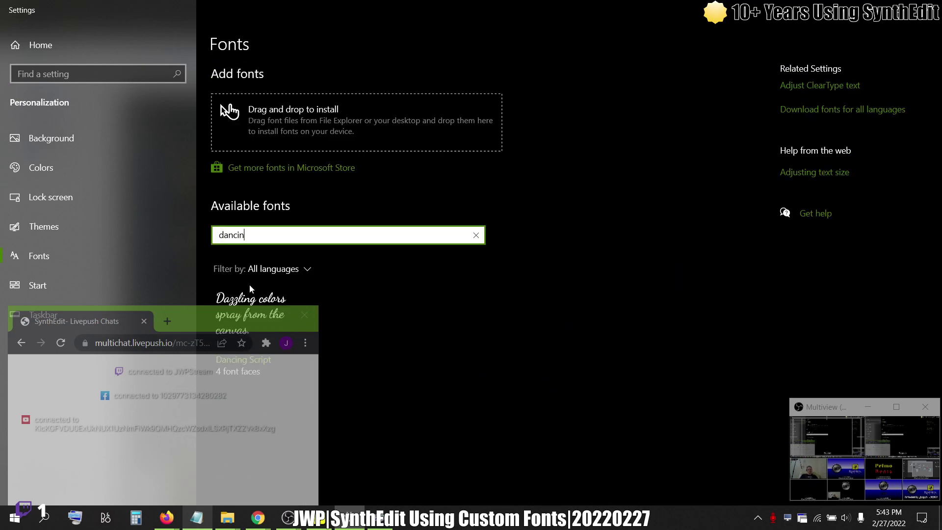
{"action": "left_click", "coordinate": [249, 292]}
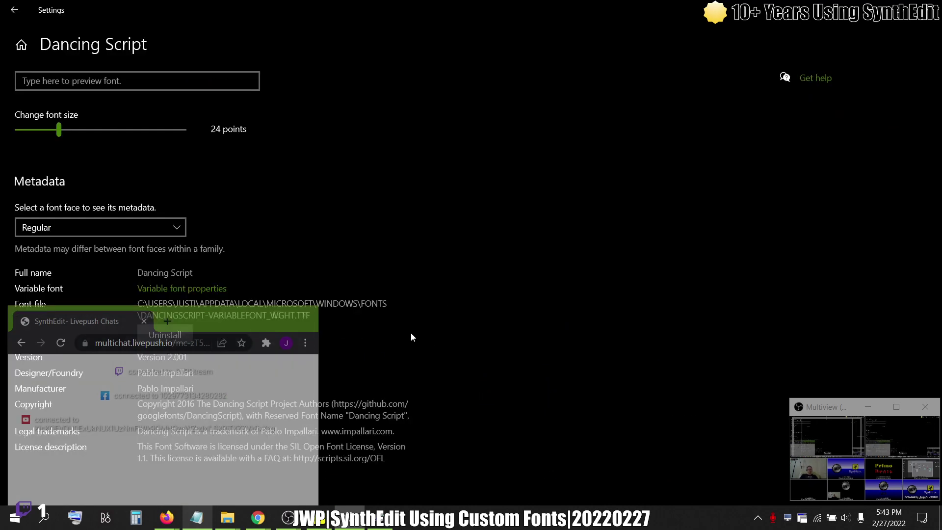
{"action": "left_click", "coordinate": [143, 227]}
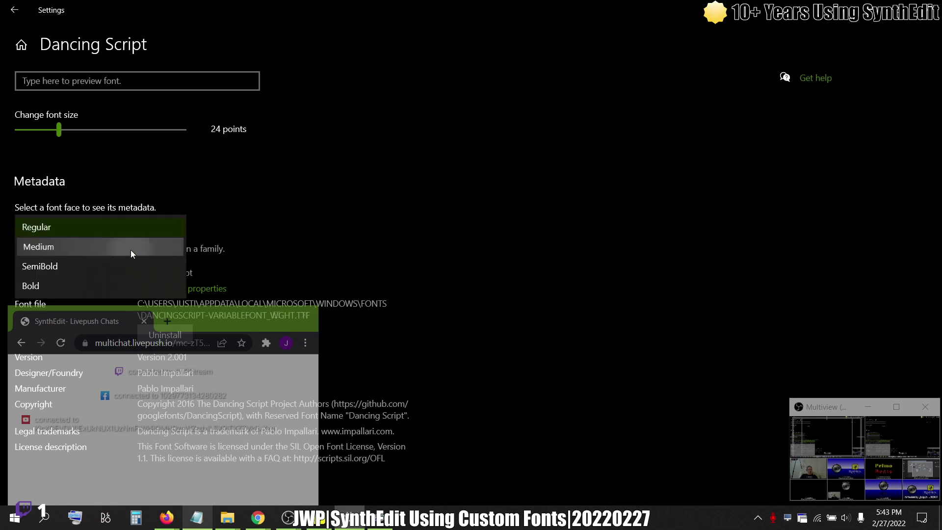
{"action": "left_click", "coordinate": [130, 248]}
Back in Notepad, set Heading 1's font-family to "Dancing Script Medium" and save global.txt.
{"action": "key", "text": "alt+Tab"}
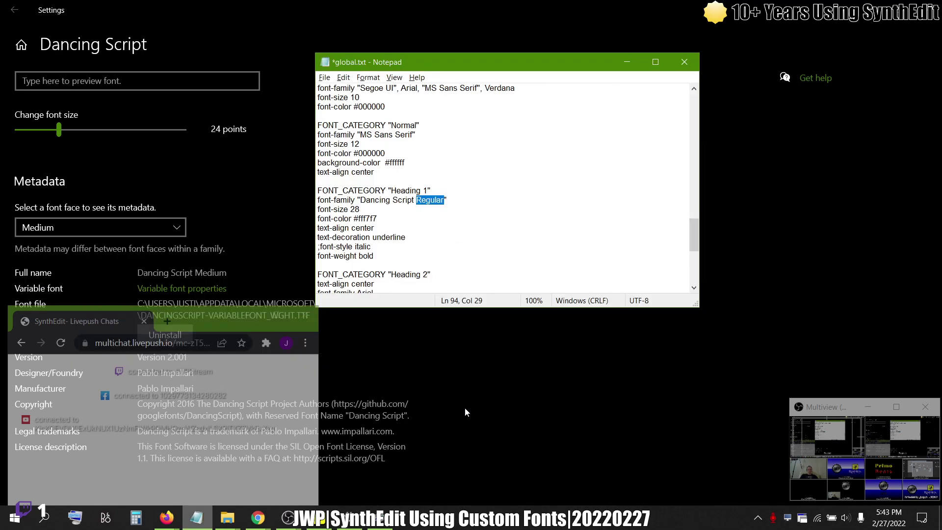
{"action": "type", "text": "Medium"}
{"action": "key", "text": "ctrl+s"}
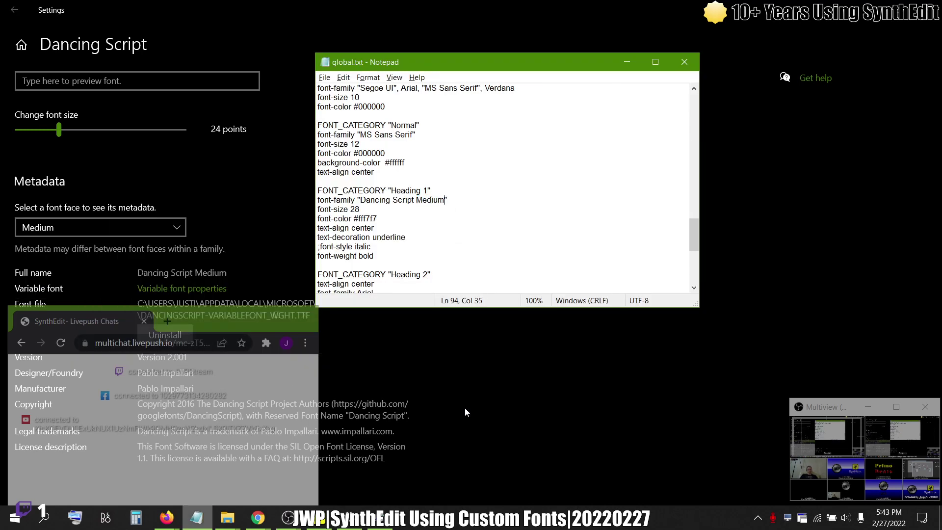
Restart SynthEdit with the recent project Minimal.se1 so the panel reloads the edited skin.
{"action": "key", "text": "alt+Tab"}
{"action": "key", "text": "Tab"}
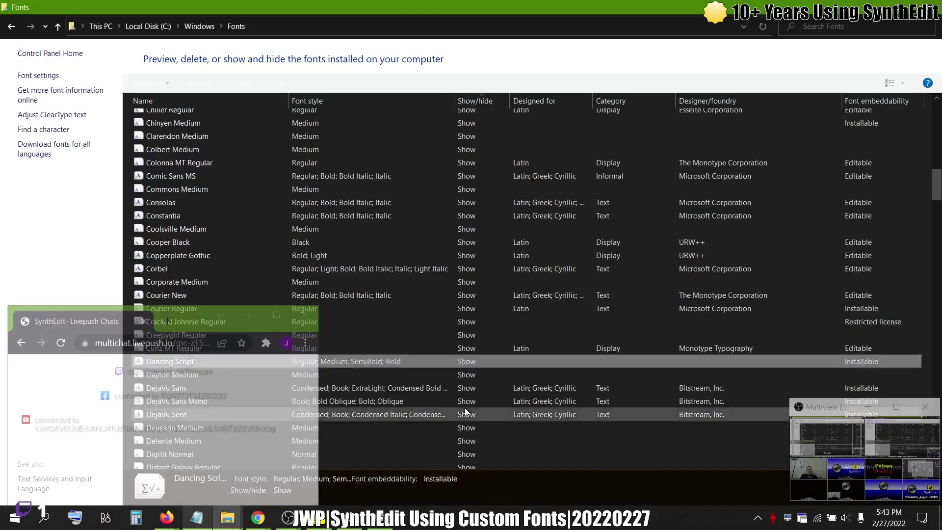
{"action": "key", "text": "alt+Tab"}
{"action": "left_click", "coordinate": [935, 4]}
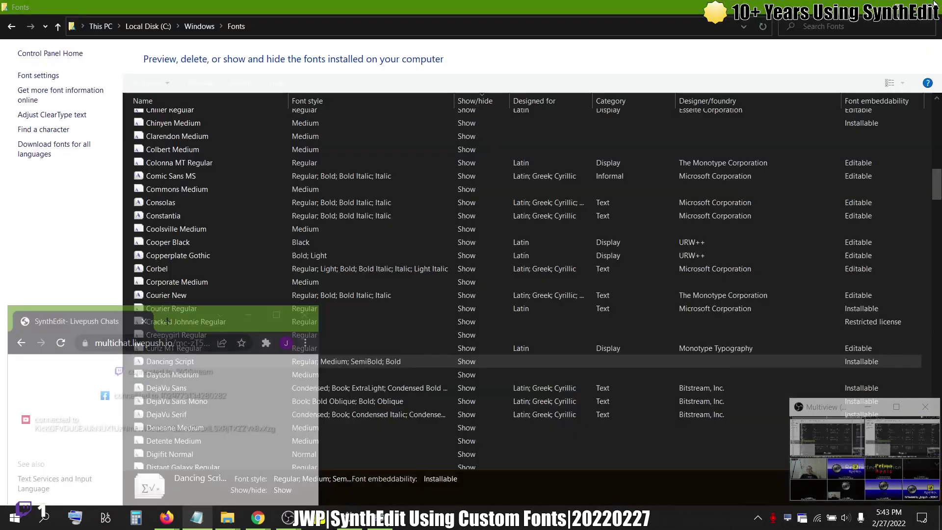
{"action": "left_click", "coordinate": [316, 525]}
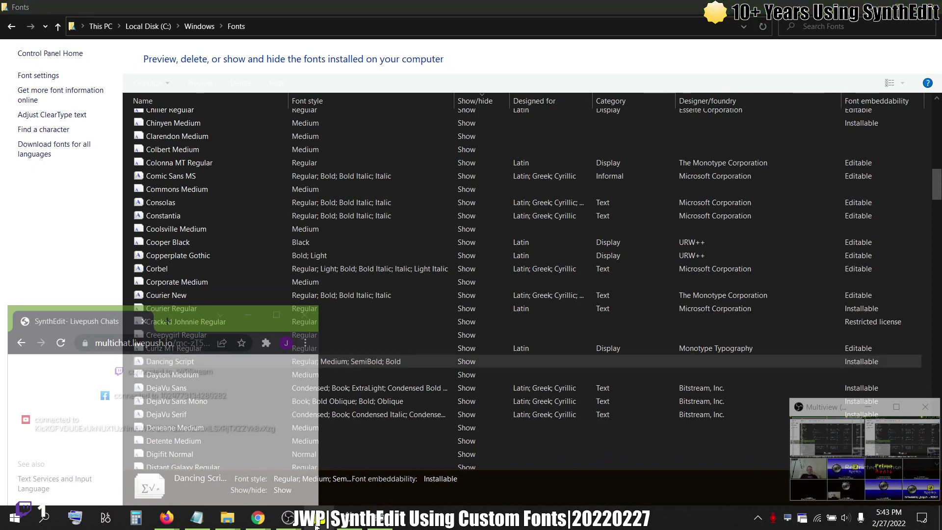
{"action": "right_click", "coordinate": [316, 525]}
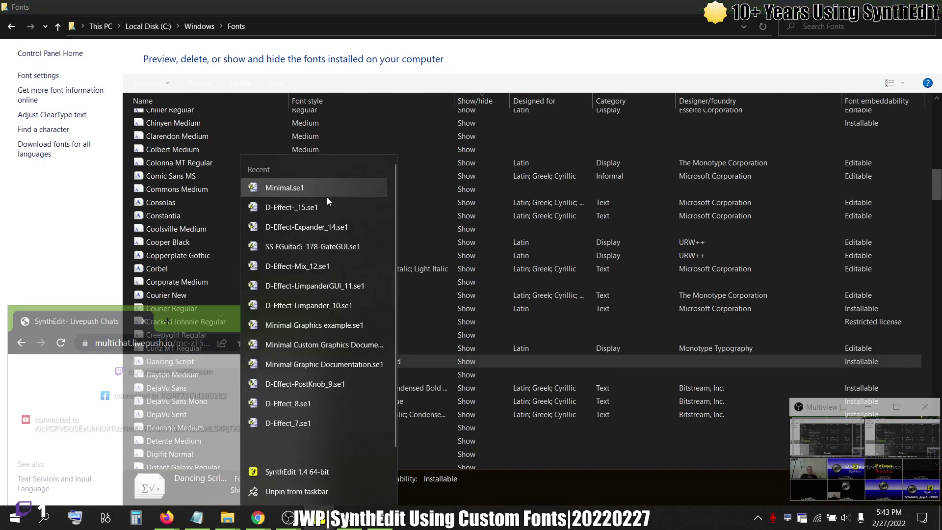
{"action": "left_click", "coordinate": [316, 186]}
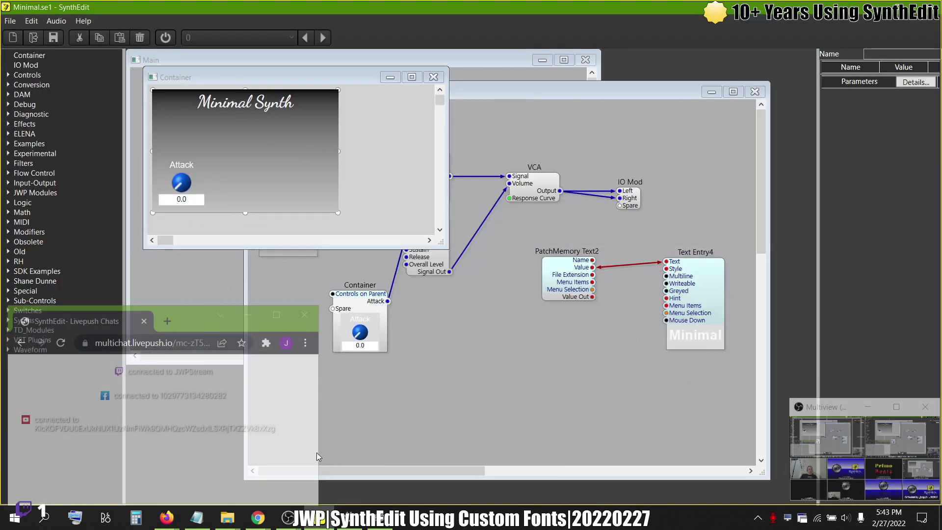
Inspect the Minimal Synth title up close in the panel, and close the panel and structure windows of the Container.
{"action": "scroll", "coordinate": [246, 113], "scroll_direction": "up", "scroll_amount": 4}
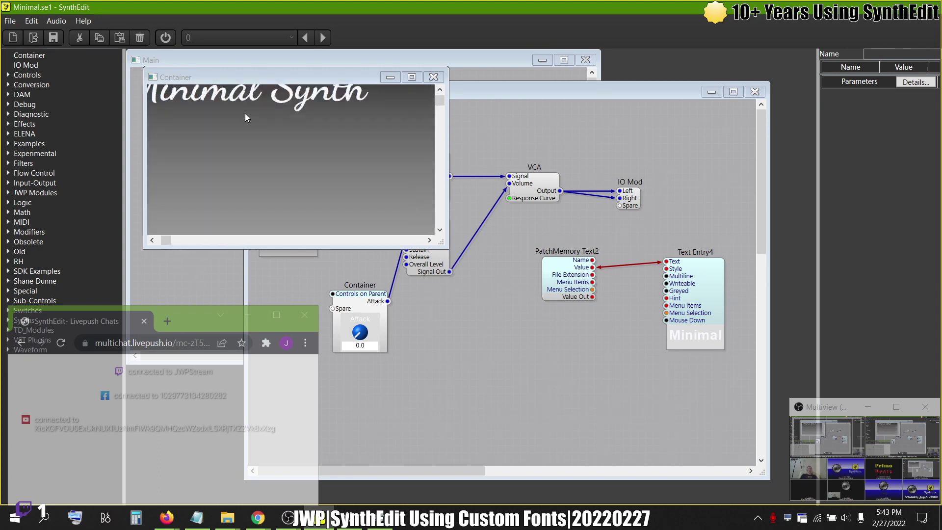
{"action": "scroll", "coordinate": [245, 115], "scroll_direction": "down", "scroll_amount": 2}
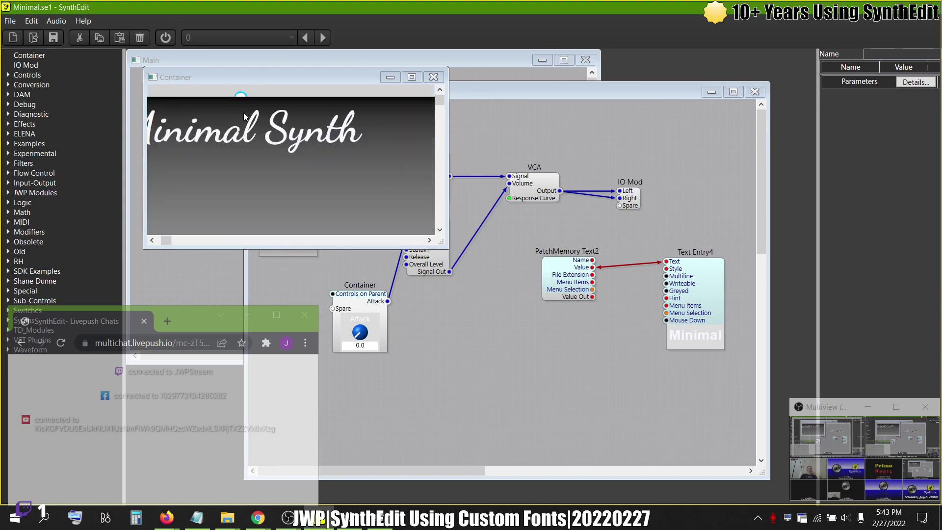
{"action": "scroll", "coordinate": [166, 119], "scroll_direction": "down", "scroll_amount": 2}
{"action": "scroll", "coordinate": [165, 116], "scroll_direction": "left", "scroll_amount": 1}
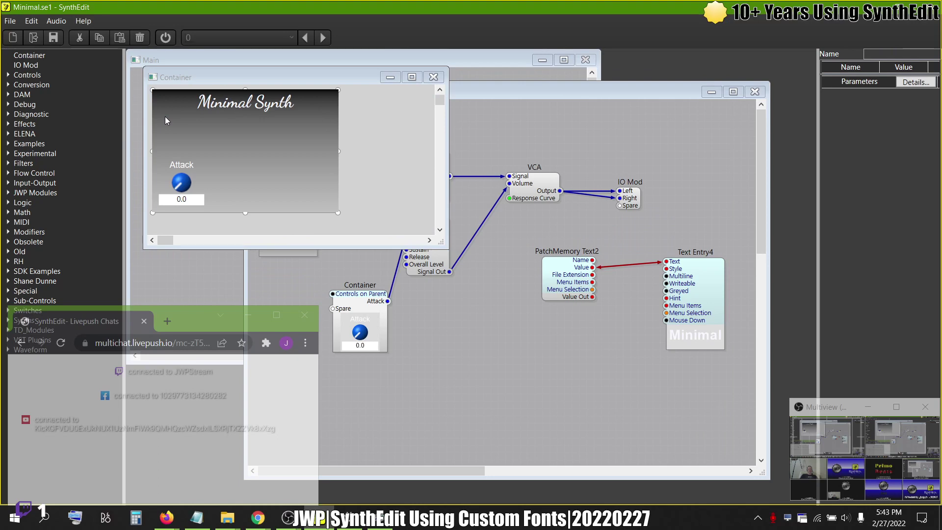
{"action": "left_click", "coordinate": [433, 77]}
{"action": "left_click", "coordinate": [754, 93]}
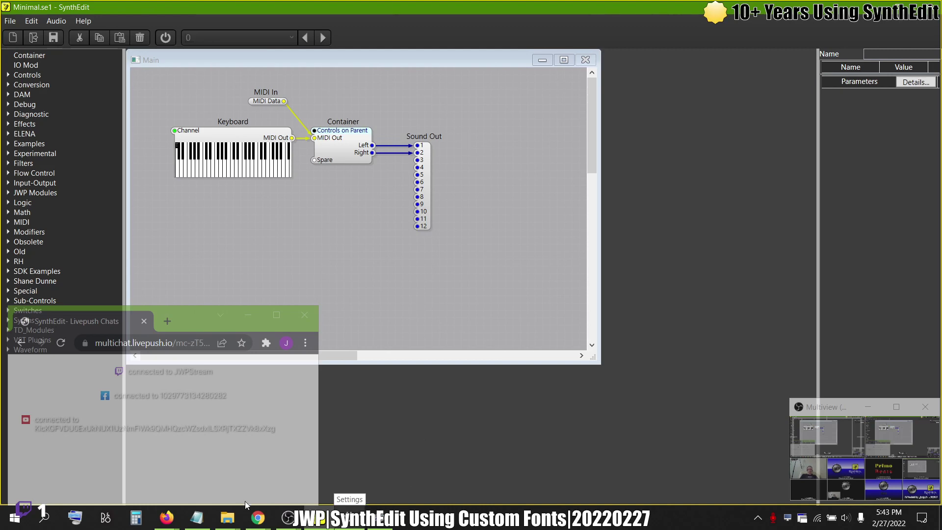
Open global.txt from the Minimal skin folder in Notepad and locate the Heading 1 font category.
{"action": "left_click", "coordinate": [228, 519]}
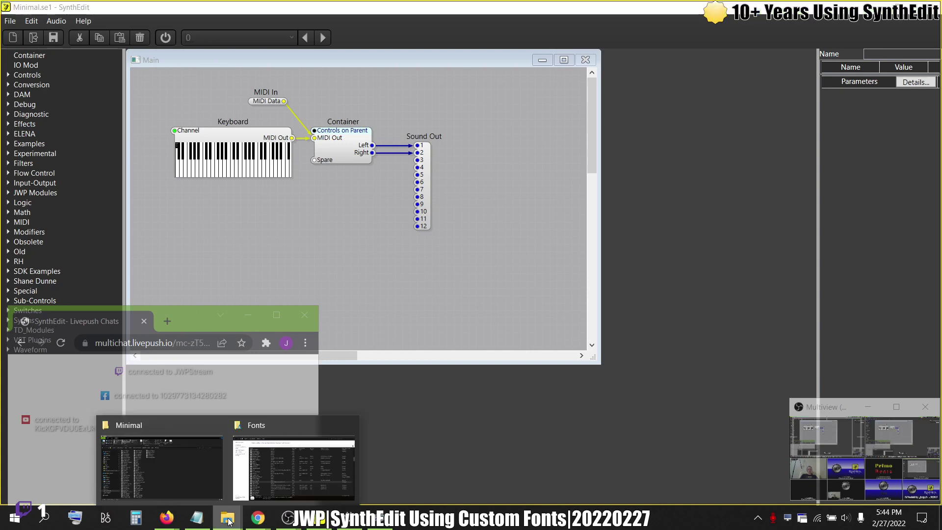
{"action": "left_click", "coordinate": [285, 450]}
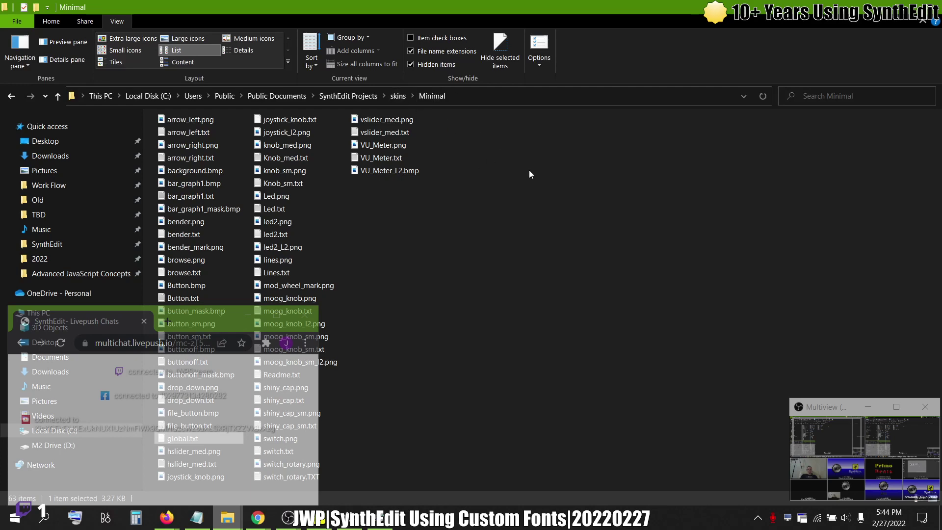
{"action": "double_click", "coordinate": [189, 439]}
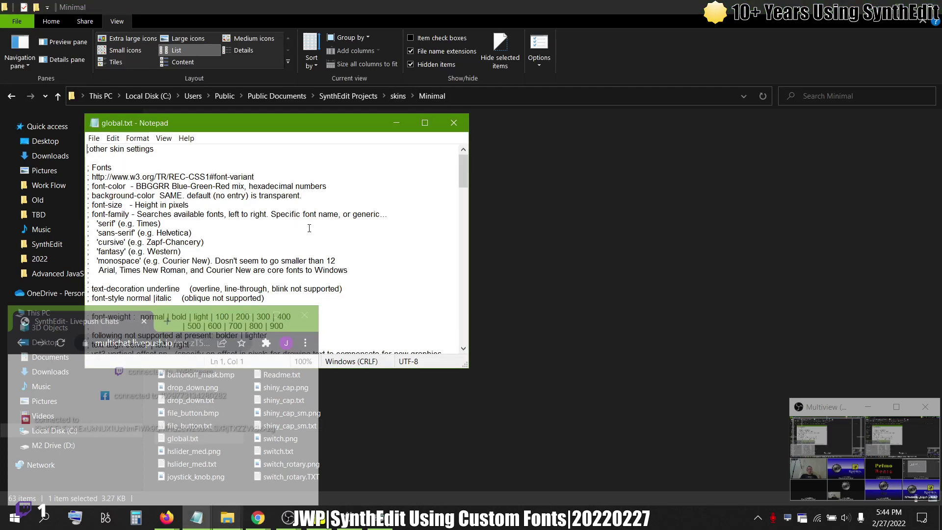
{"action": "scroll", "coordinate": [310, 228], "scroll_direction": "down", "scroll_amount": 8}
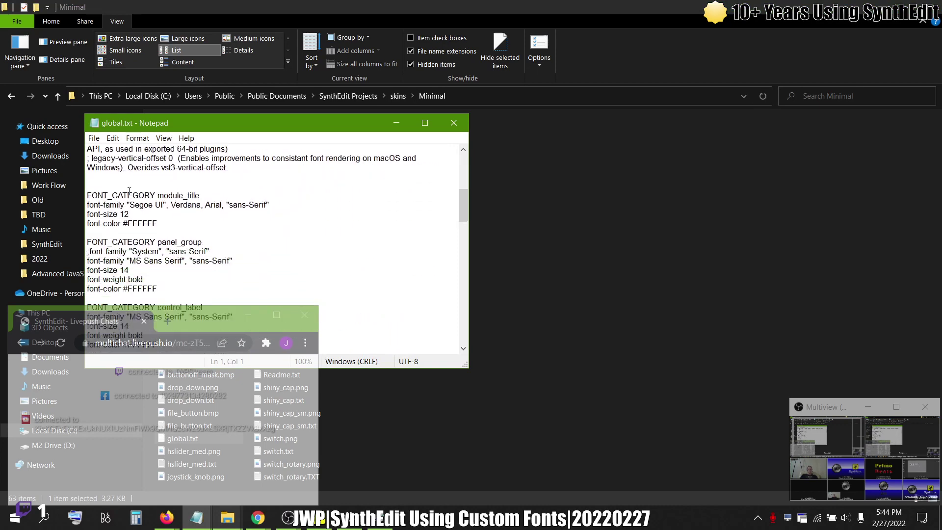
{"action": "scroll", "coordinate": [227, 271], "scroll_direction": "down", "scroll_amount": 7}
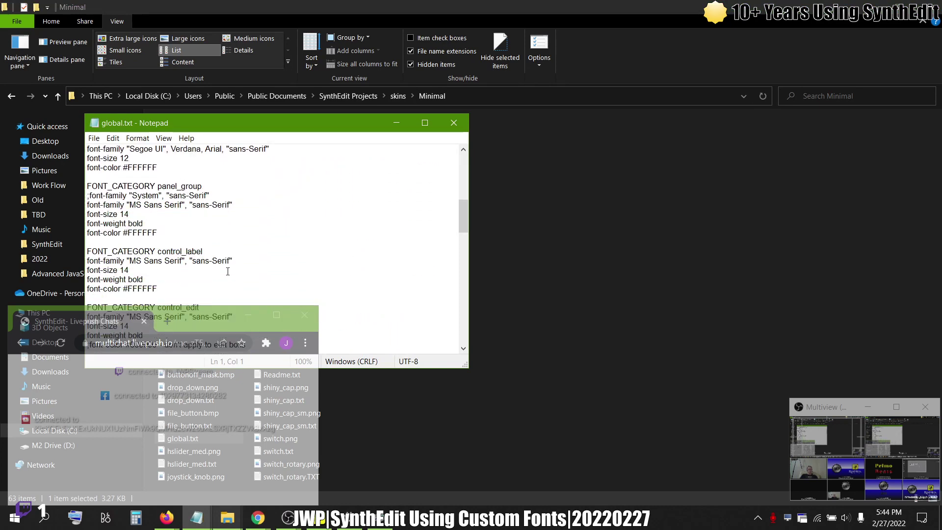
{"action": "scroll", "coordinate": [228, 271], "scroll_direction": "down", "scroll_amount": 7}
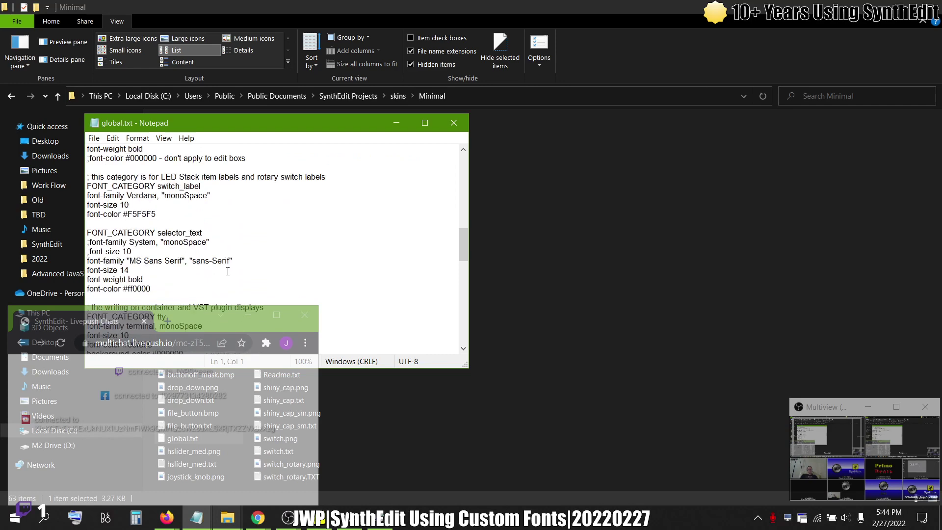
{"action": "scroll", "coordinate": [227, 272], "scroll_direction": "down", "scroll_amount": 8}
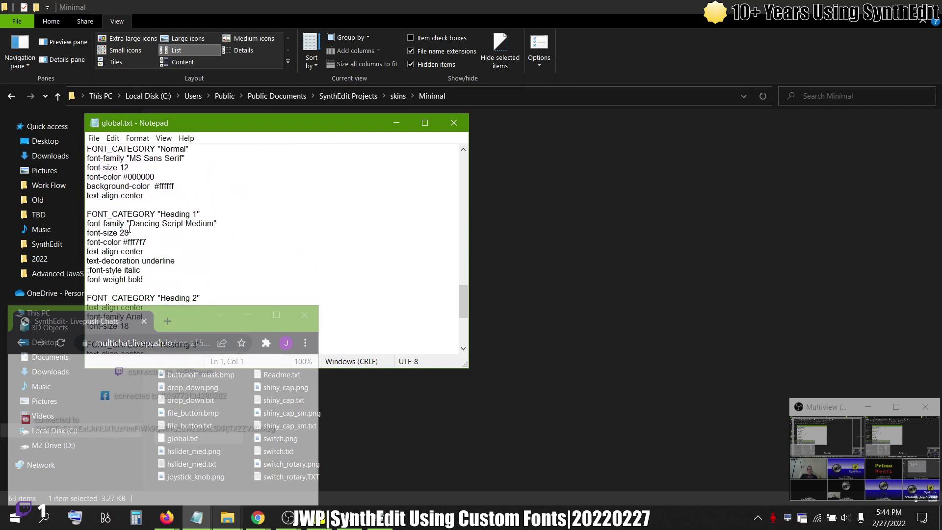
Replace Heading 1's font-family value with San-serif and save global.txt.
{"action": "left_click_drag", "start_coordinate": [217, 223], "coordinate": [130, 223]}
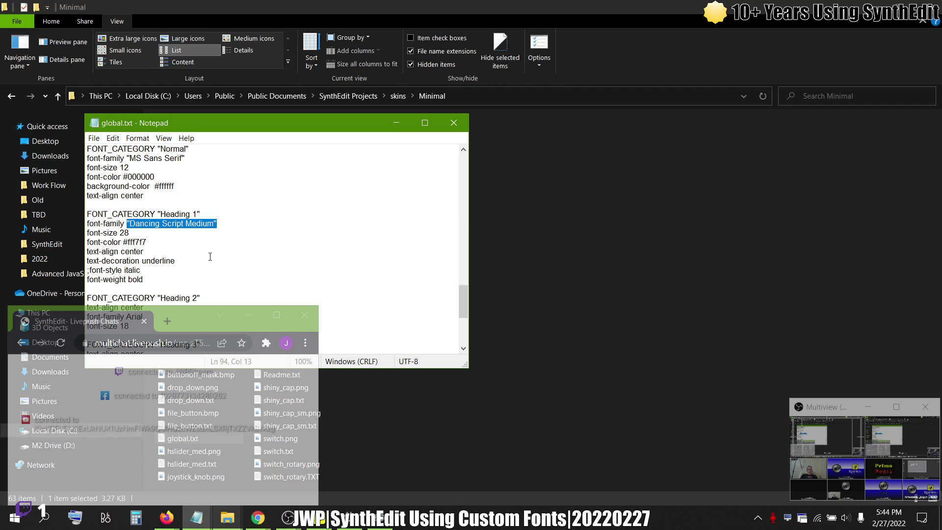
{"action": "key", "text": "End"}
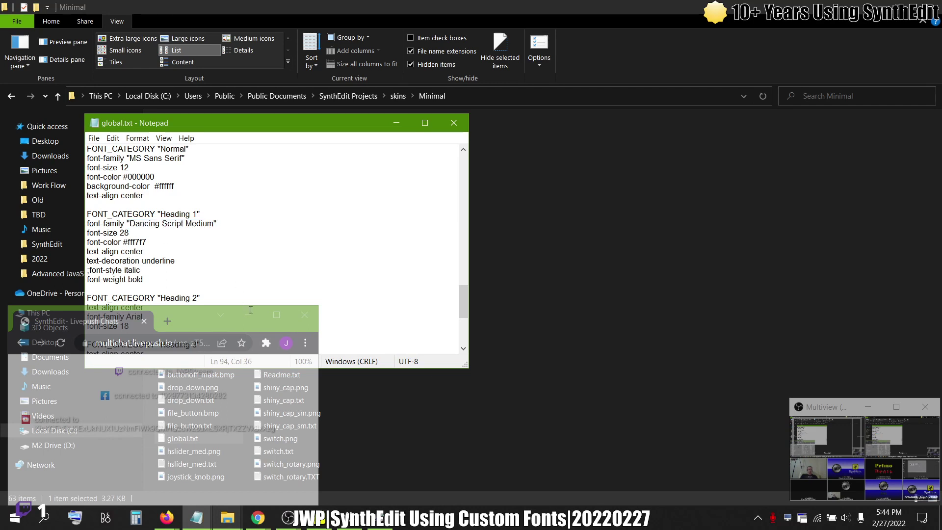
{"action": "key", "text": "ctrl+shift+Left"}
{"action": "key", "text": "ctrl+shift+Left"}
{"action": "key", "text": "ctrl+shift+Left"}
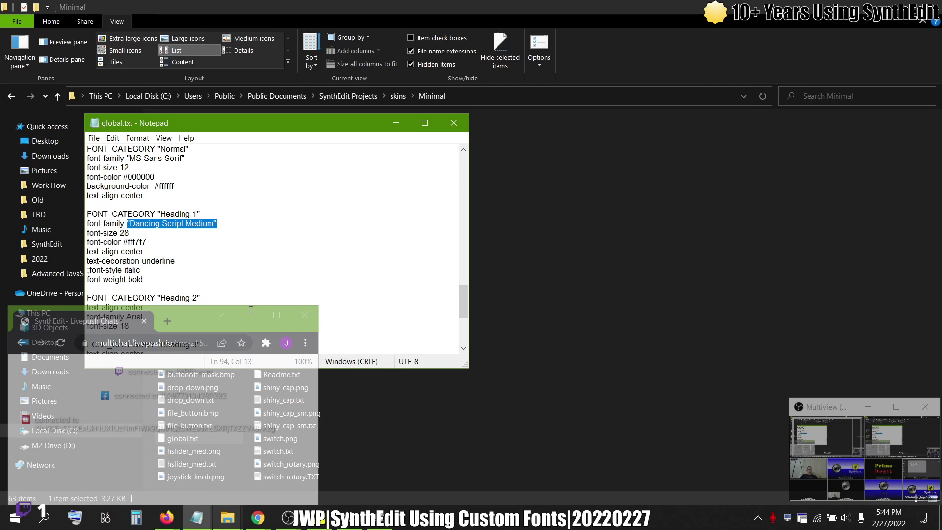
{"action": "type", "text": "San-serif"}
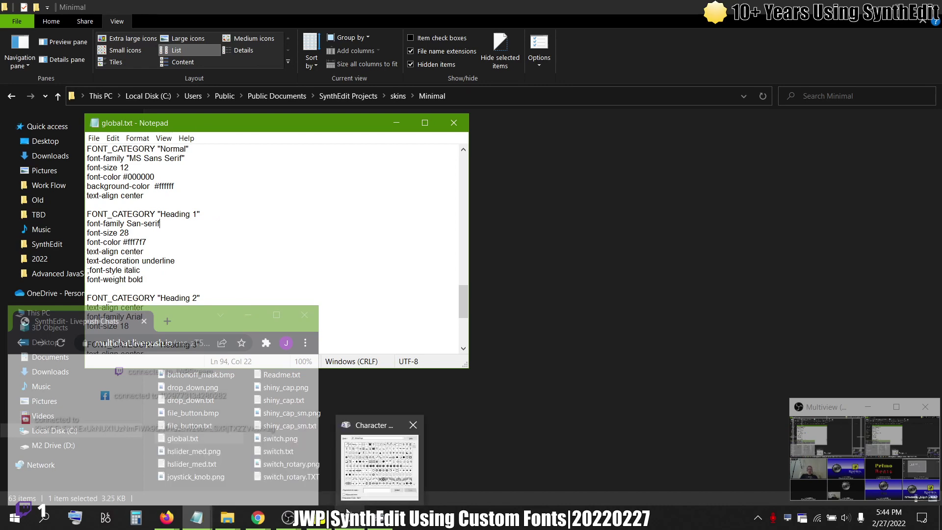
Restart SynthEdit with Minimal.se1 and check the Minimal Synth title's font on the panel.
{"action": "left_click", "coordinate": [327, 520]}
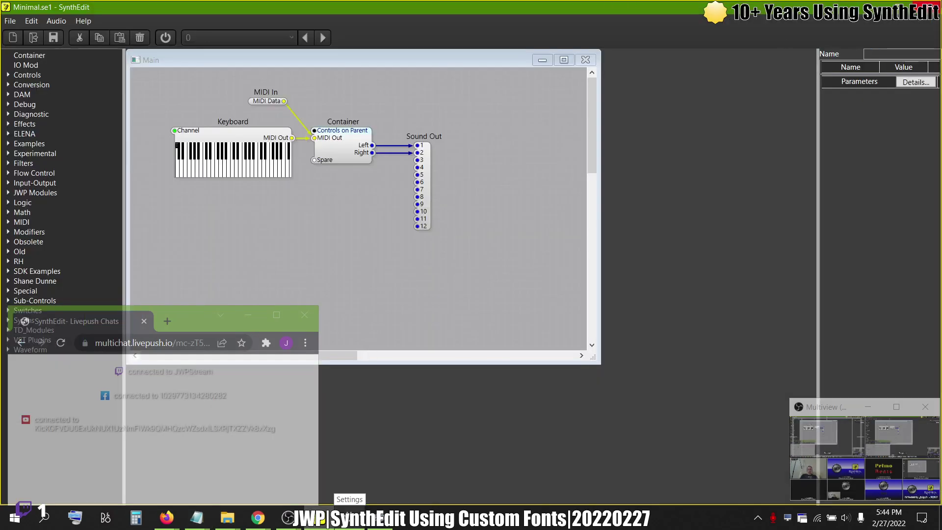
{"action": "key", "text": "alt+Tab"}
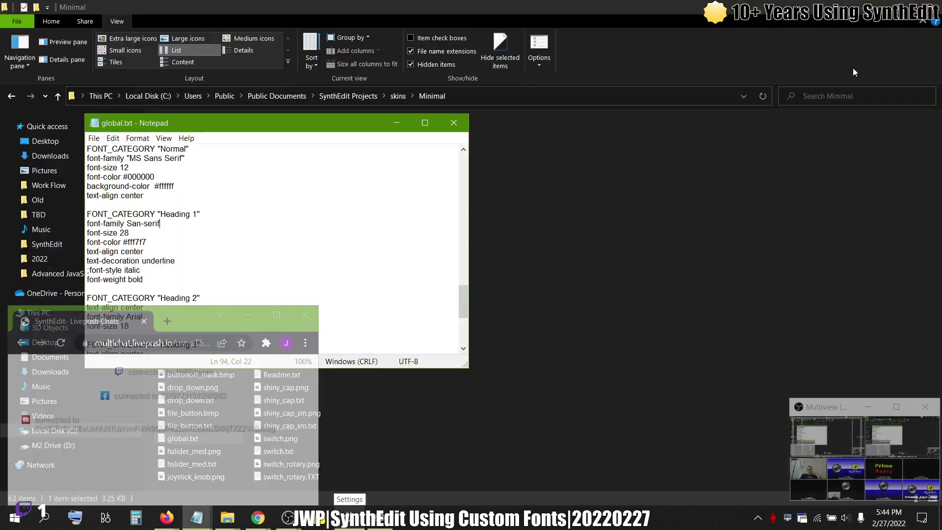
{"action": "right_click", "coordinate": [324, 519]}
{"action": "left_click", "coordinate": [301, 184]}
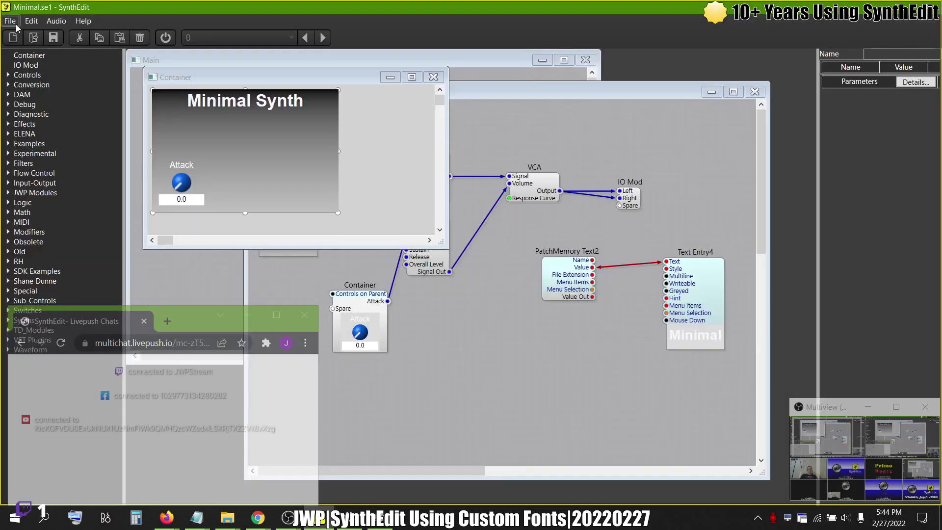
{"action": "left_click", "coordinate": [16, 24]}
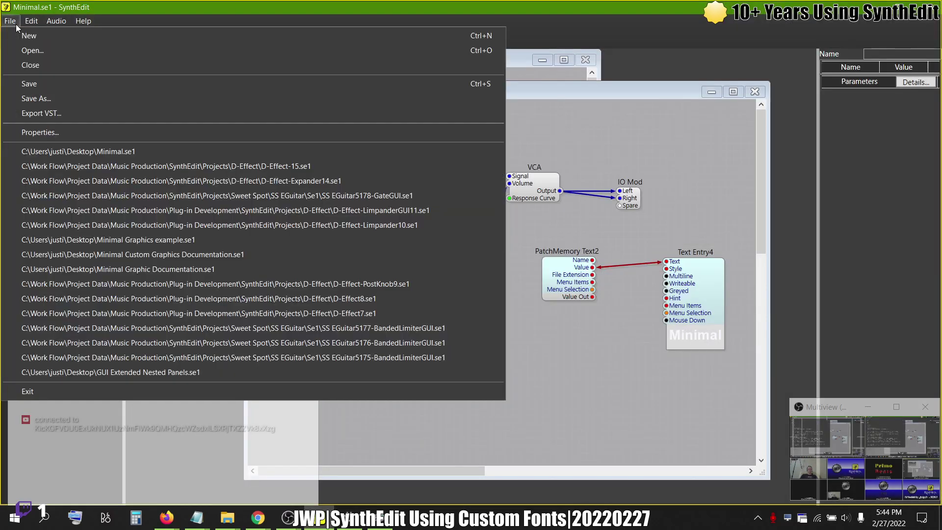
{"action": "left_click", "coordinate": [16, 25]}
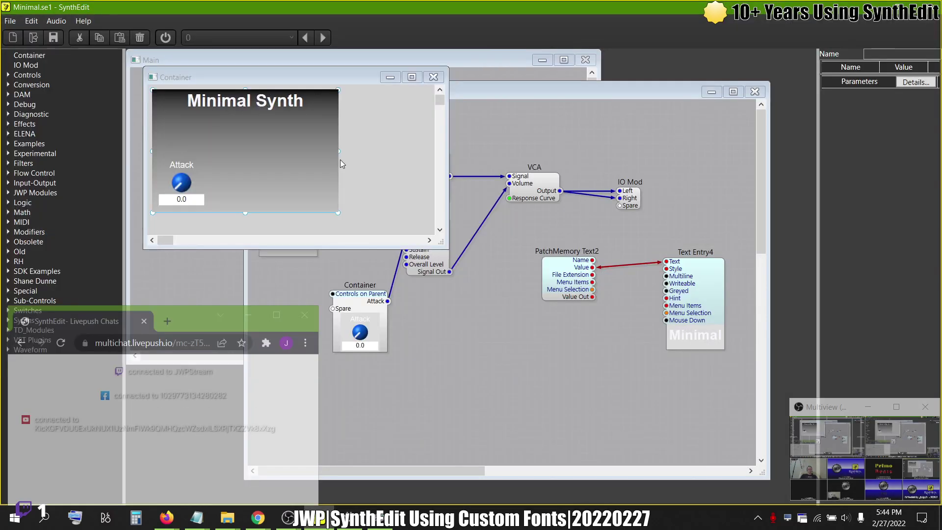
Close SynthEdit, set Heading 1's font-family to serif in global.txt and save the file.
{"action": "key", "text": "alt+Tab"}
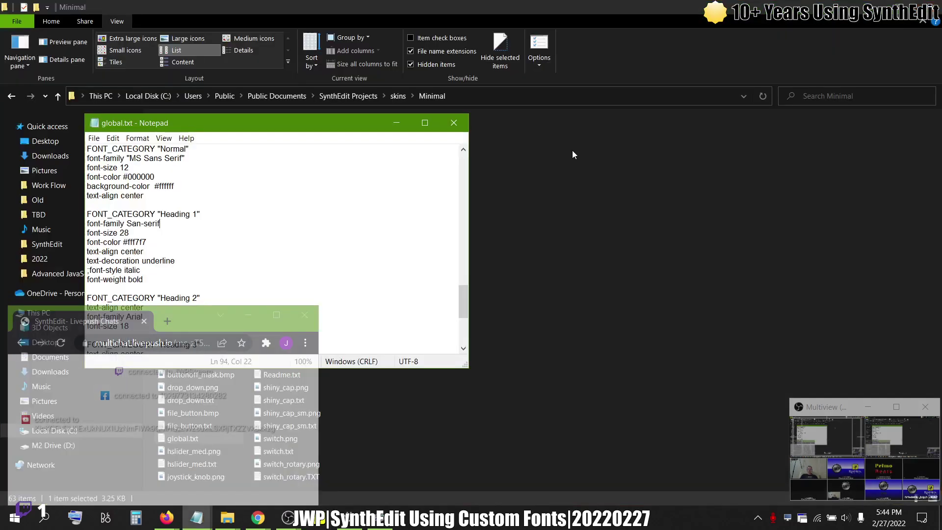
{"action": "key", "text": "BackSpace"}
{"action": "key", "text": "BackSpace"}
{"action": "key", "text": "BackSpace"}
{"action": "key", "text": "BackSpace"}
{"action": "key", "text": "BackSpace"}
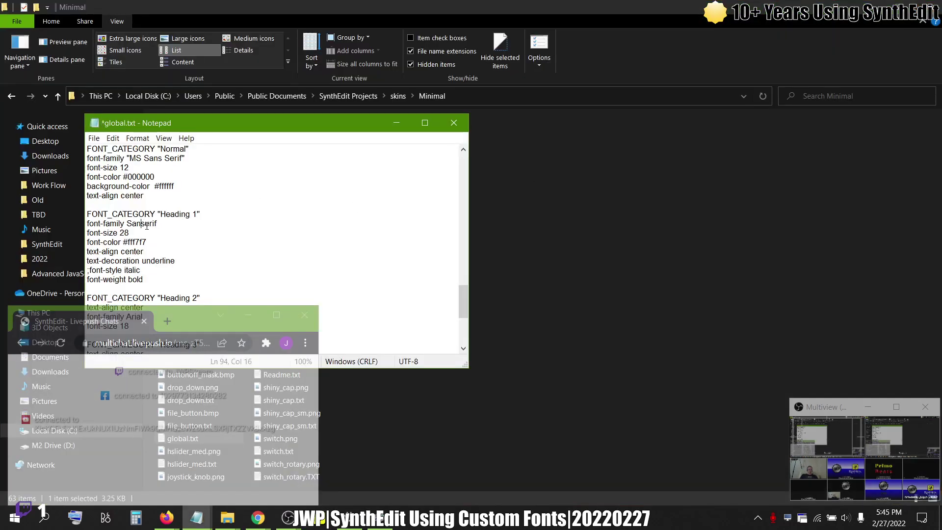
{"action": "key", "text": "ctrl+s"}
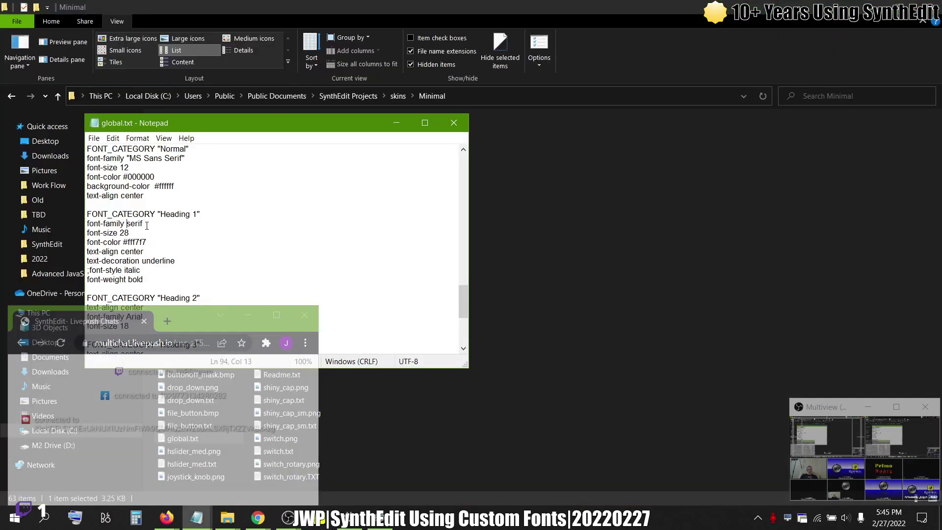
Reopen Minimal.se1 in SynthEdit to check the title with the serif font family, and close SynthEdit.
{"action": "right_click", "coordinate": [320, 518]}
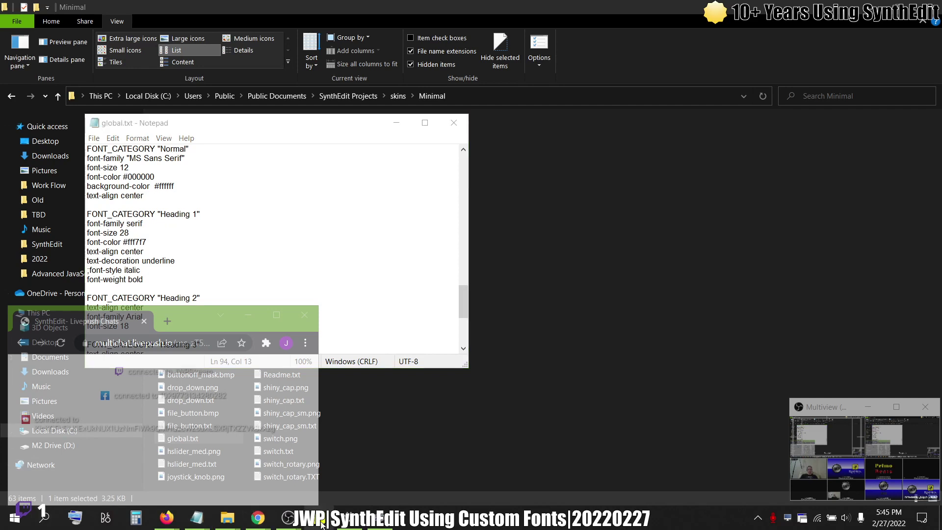
{"action": "left_click", "coordinate": [289, 188]}
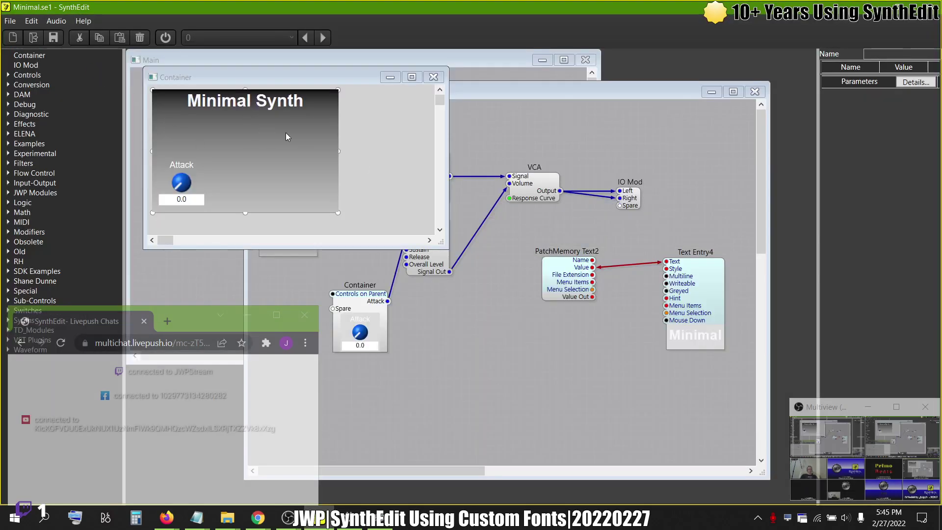
{"action": "left_click", "coordinate": [322, 521]}
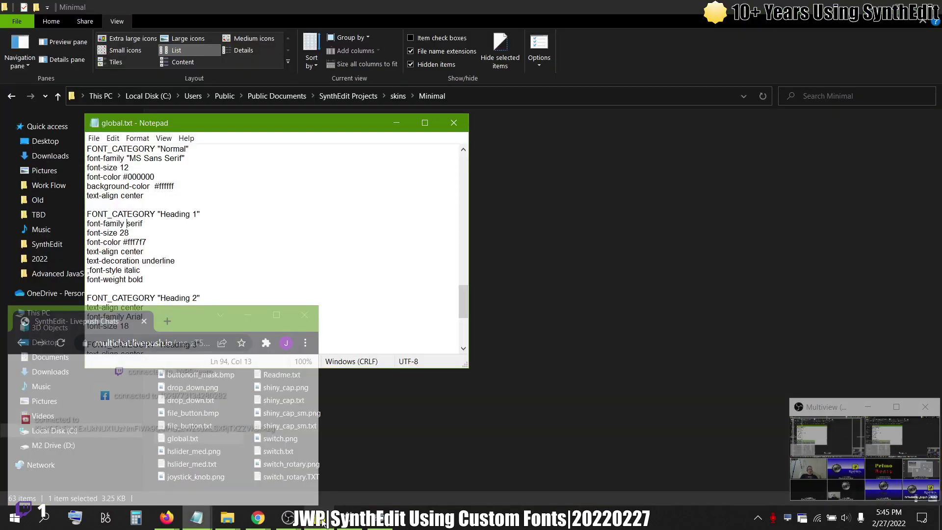
Examine the font-family lists and generic fallback fonts of the categories above Heading 1 in global.txt, up to module_title and panel_group.
{"action": "scroll", "coordinate": [232, 220], "scroll_direction": "up", "scroll_amount": 6}
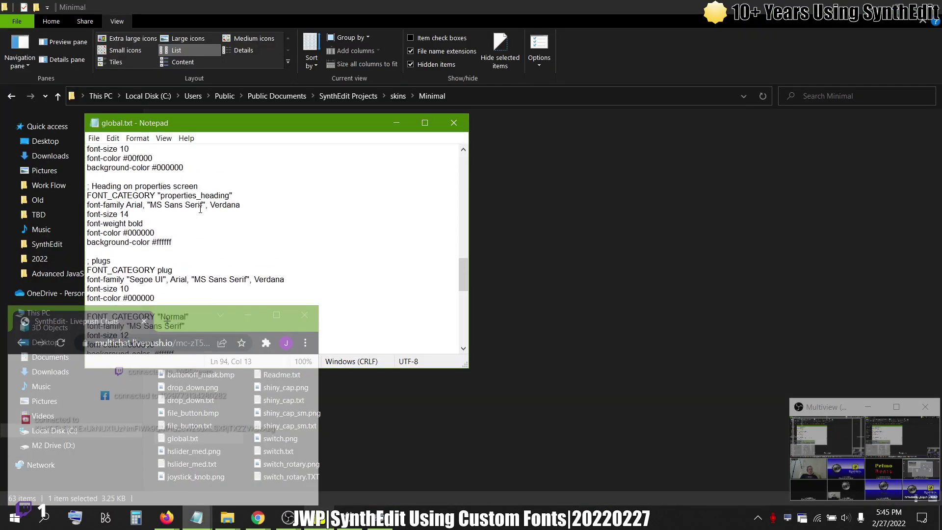
{"action": "scroll", "coordinate": [200, 209], "scroll_direction": "up", "scroll_amount": 3}
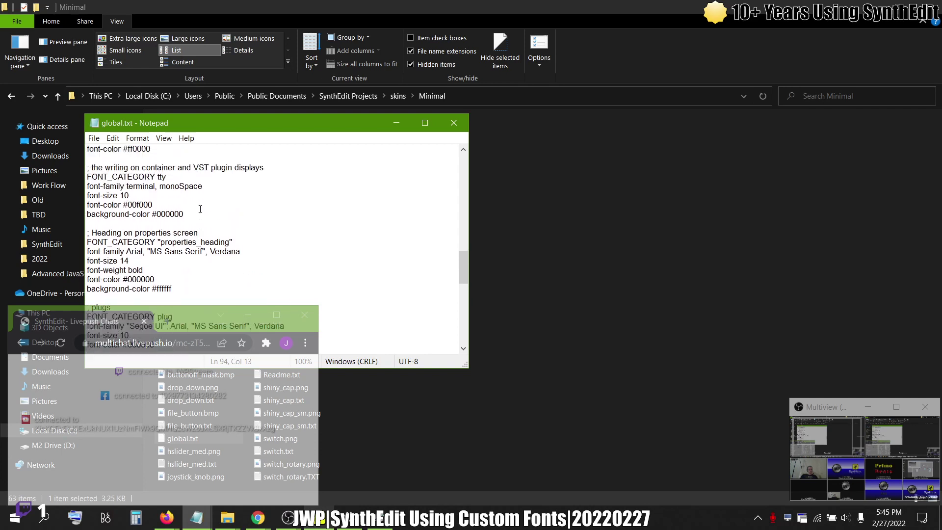
{"action": "scroll", "coordinate": [200, 210], "scroll_direction": "up", "scroll_amount": 4}
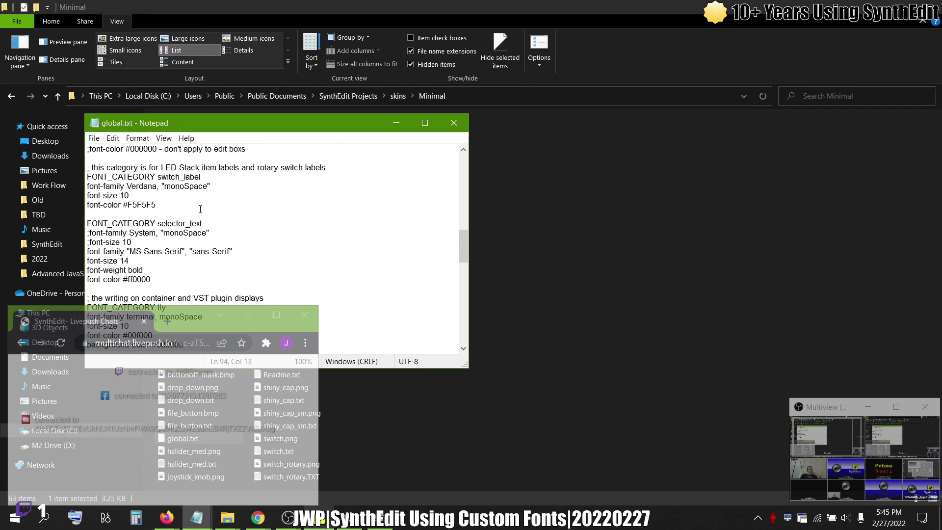
{"action": "scroll", "coordinate": [200, 209], "scroll_direction": "up", "scroll_amount": 2}
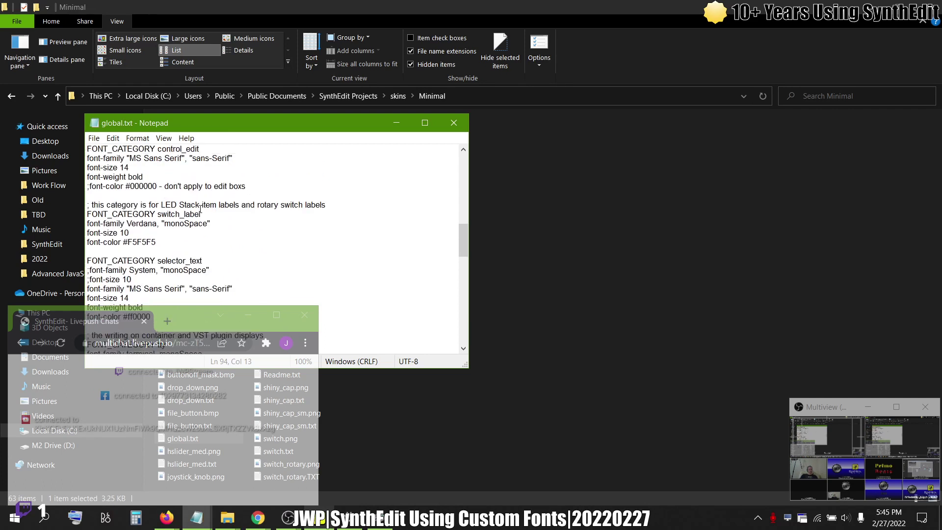
{"action": "scroll", "coordinate": [200, 209], "scroll_direction": "up", "scroll_amount": 4}
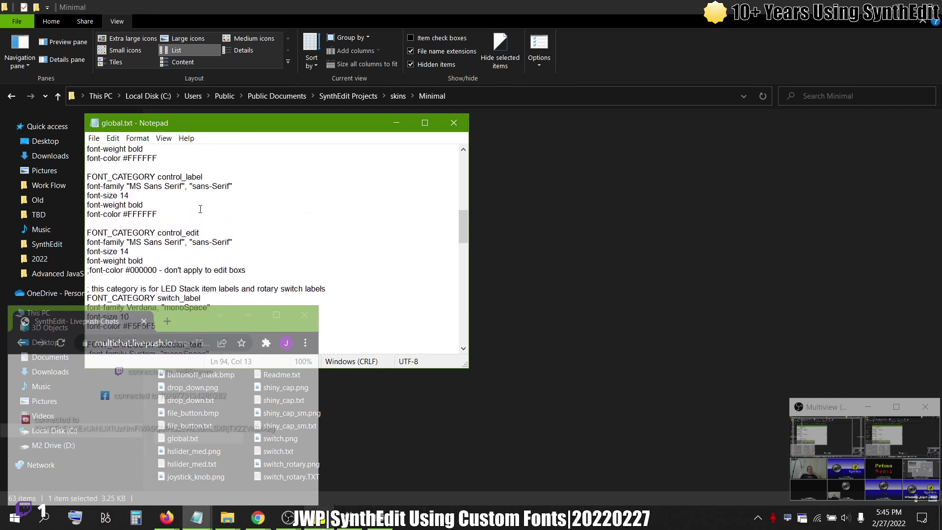
{"action": "scroll", "coordinate": [200, 209], "scroll_direction": "up", "scroll_amount": 4}
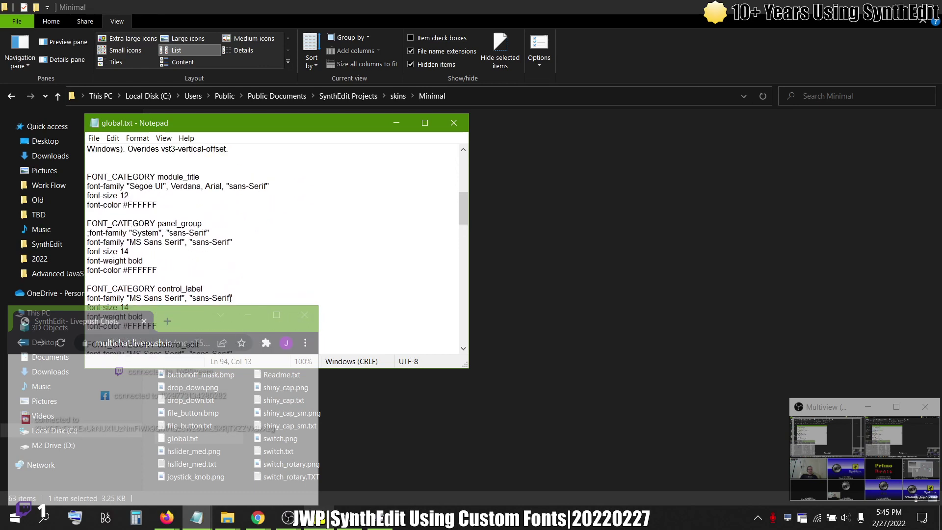
{"action": "scroll", "coordinate": [230, 298], "scroll_direction": "up", "scroll_amount": 3}
{"action": "scroll", "coordinate": [230, 299], "scroll_direction": "down", "scroll_amount": 3}
{"action": "scroll", "coordinate": [190, 231], "scroll_direction": "down", "scroll_amount": 2}
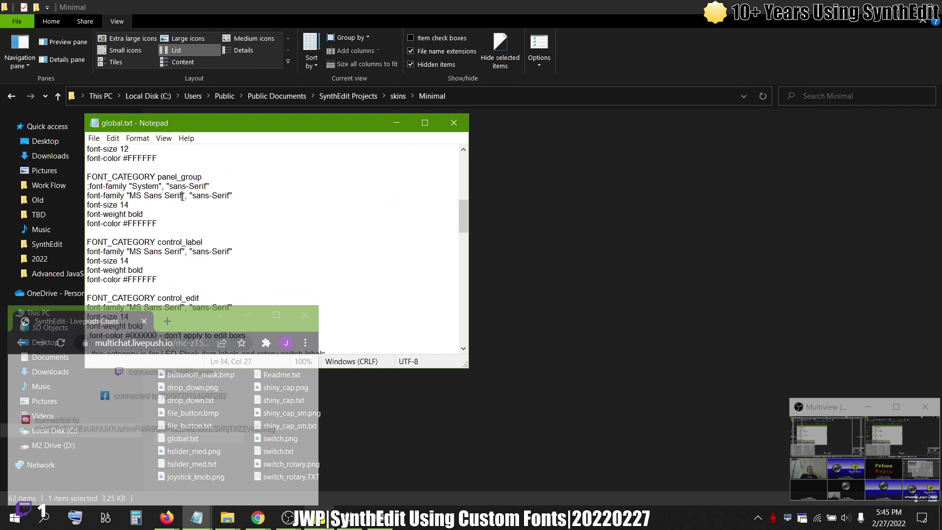
Highlight "MS Sans Serif" in panel_group's font-family line and review the font families of the categories from there down to Heading 1.
{"action": "left_click_drag", "start_coordinate": [182, 197], "coordinate": [130, 198]}
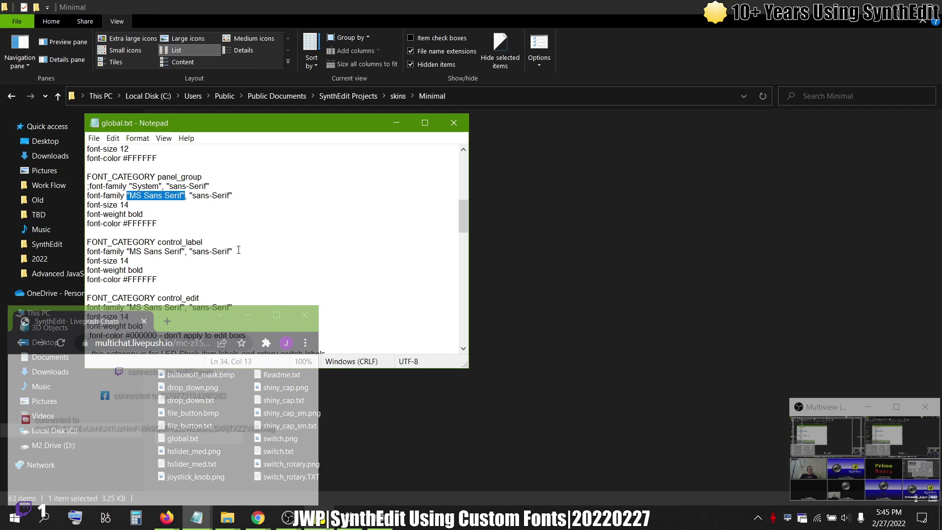
{"action": "scroll", "coordinate": [239, 250], "scroll_direction": "down", "scroll_amount": 8}
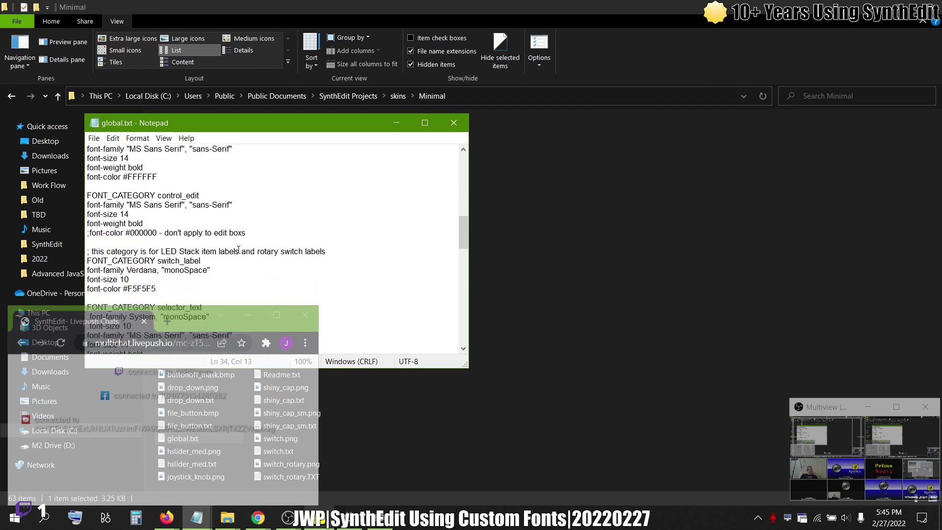
{"action": "scroll", "coordinate": [238, 250], "scroll_direction": "down", "scroll_amount": 6}
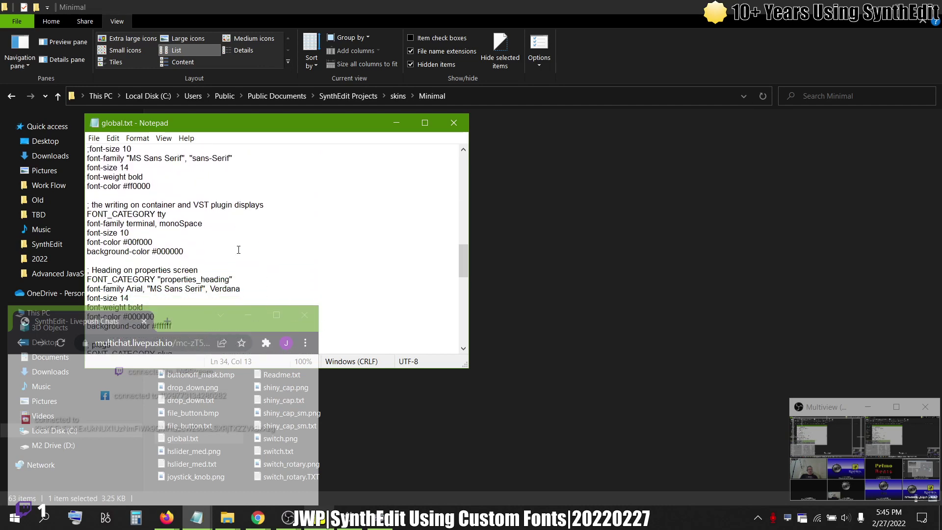
{"action": "scroll", "coordinate": [238, 251], "scroll_direction": "down", "scroll_amount": 10}
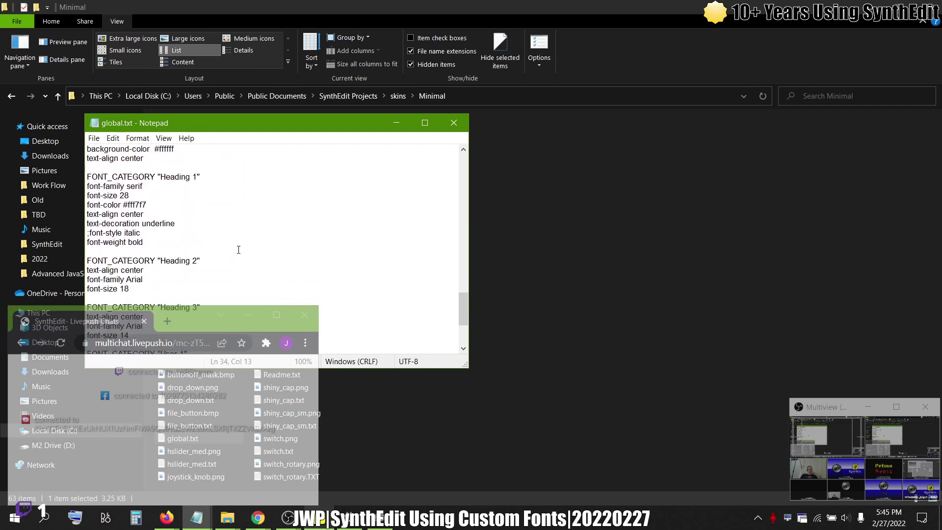
Close global.txt and switch to SynthEdit to view the Minimal Synth title on the panel.
{"action": "left_click", "coordinate": [449, 124]}
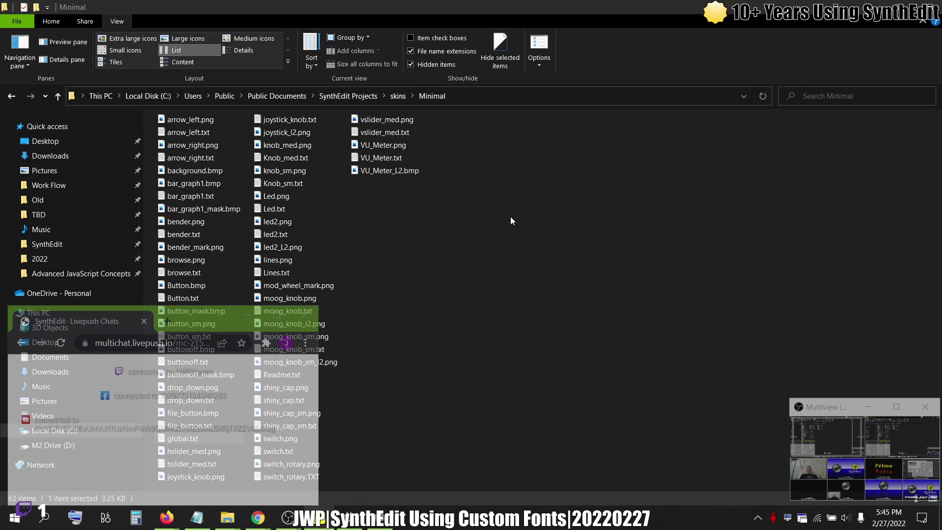
{"action": "key", "text": "alt+Tab"}
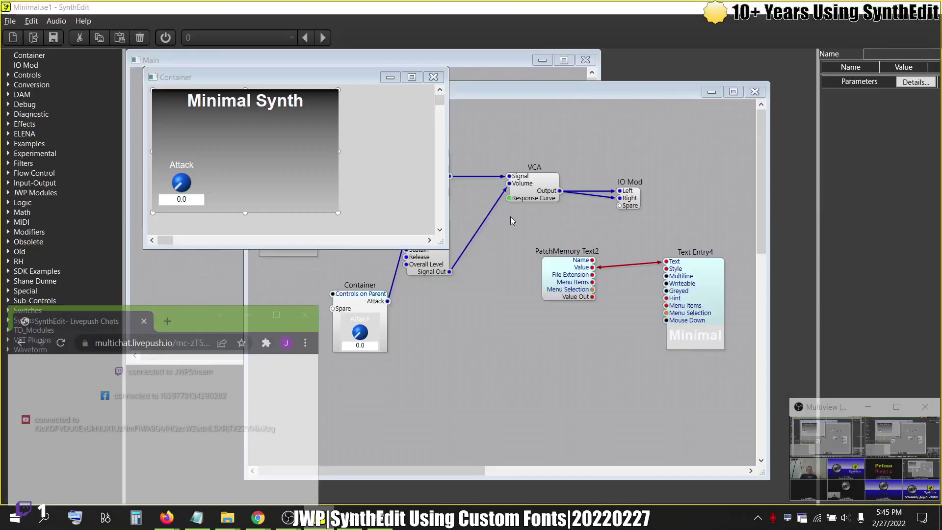
{"action": "key", "text": "alt+Tab"}
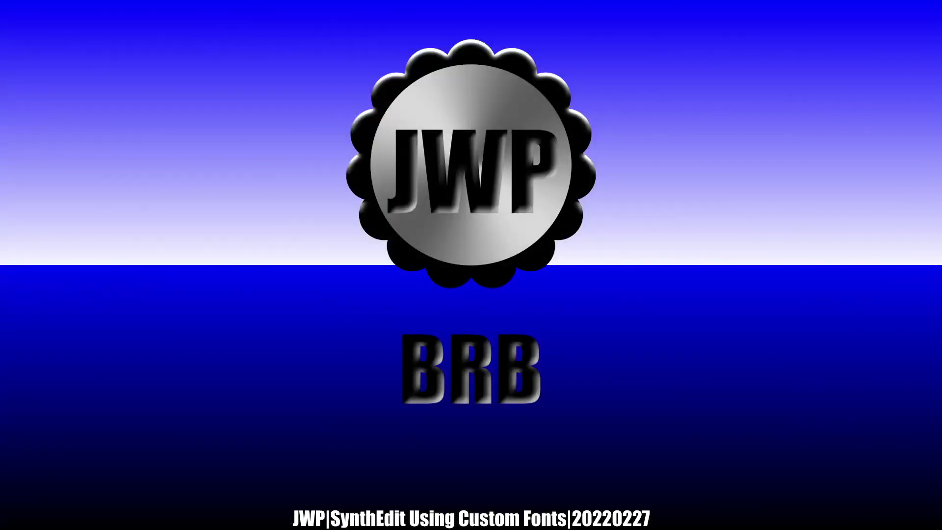